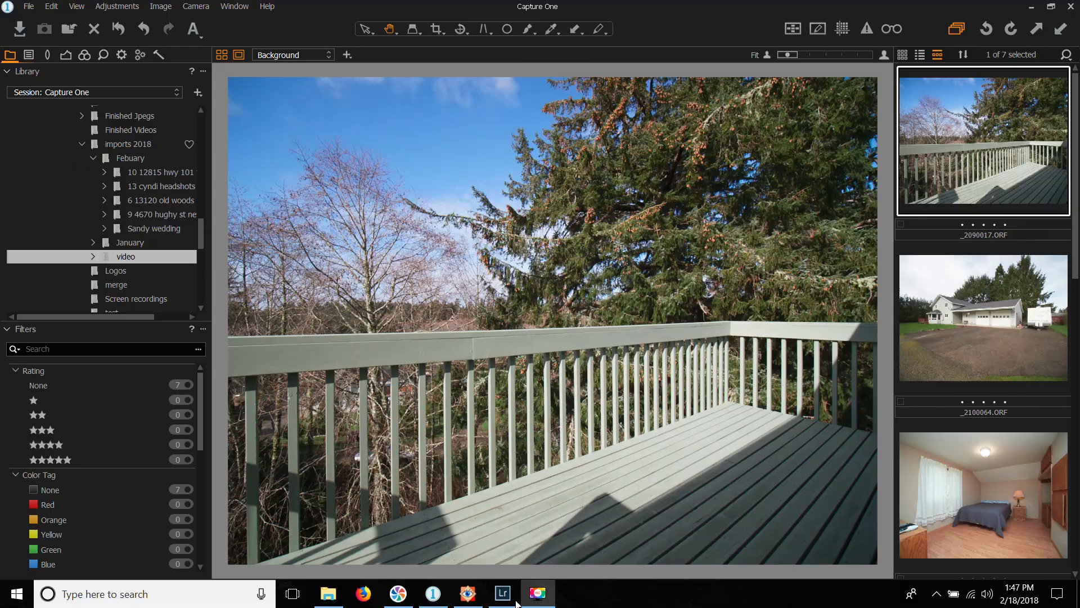
# Step: Switch to Lightroom Classic to view its Develop workspace, and return to Capture One
pyautogui.click(502, 592)
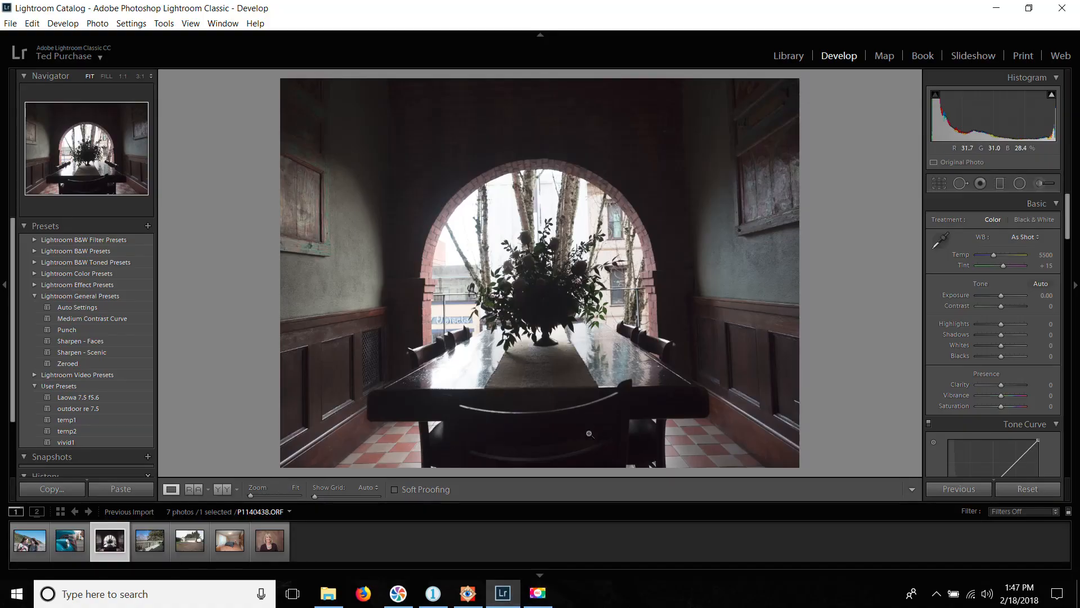
pyautogui.click(543, 598)
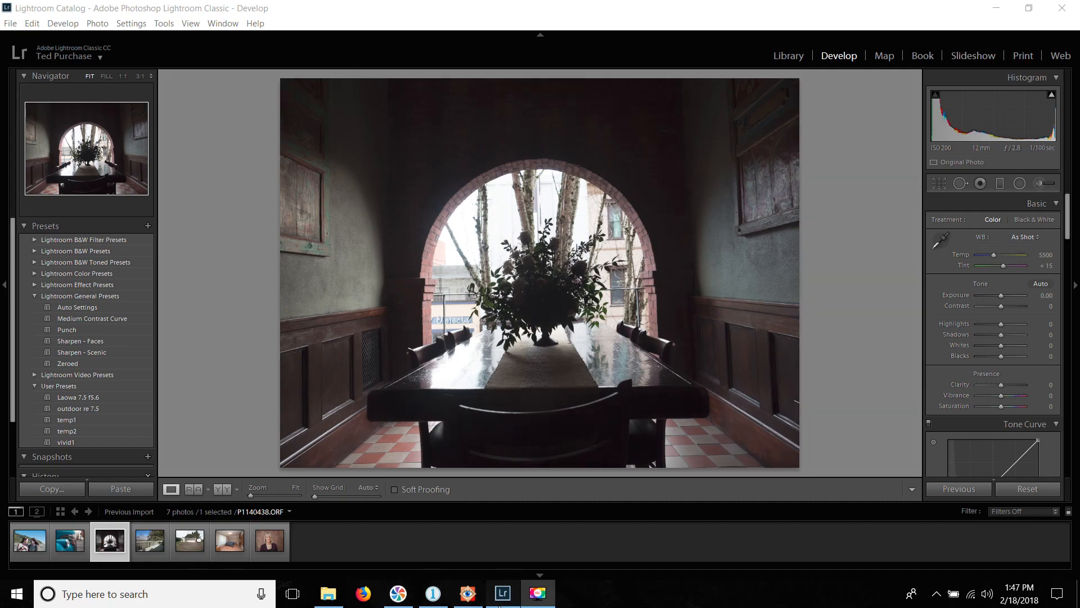
pyautogui.click(433, 592)
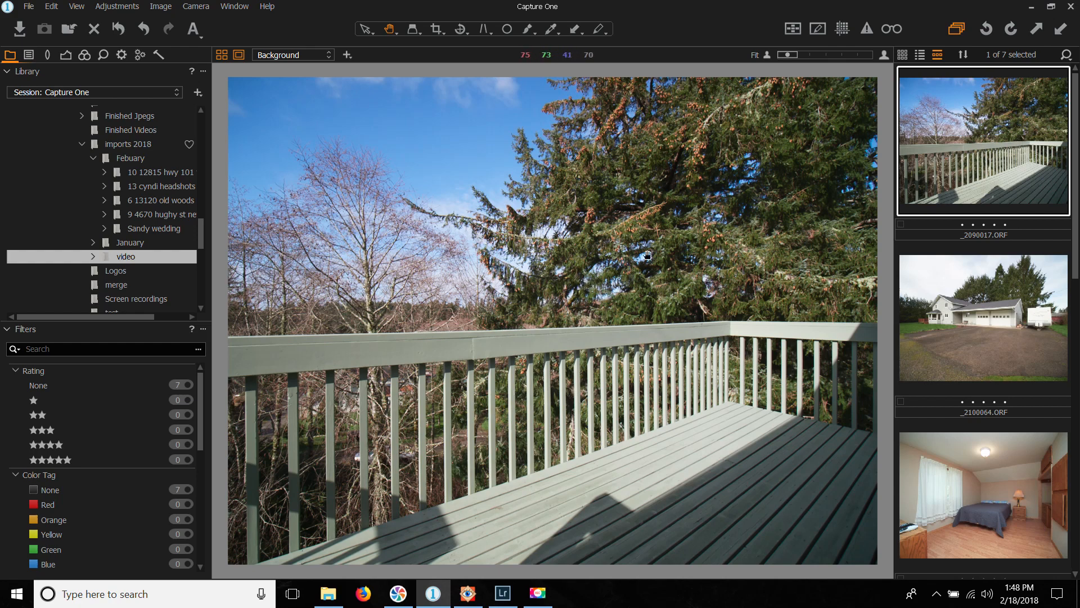
# Step: Inspect the tree branches and the railing in the deck photo at 100% zoom, returning to the fitted view between checks
pyautogui.click(528, 256)
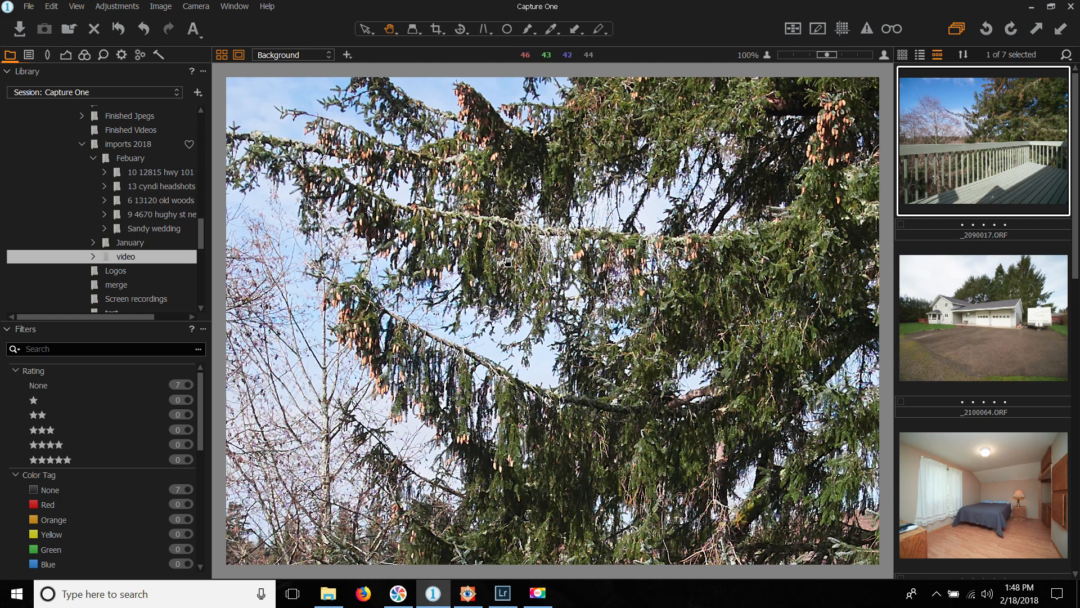
pyautogui.moveTo(523, 264); pyautogui.dragTo(627, 350)
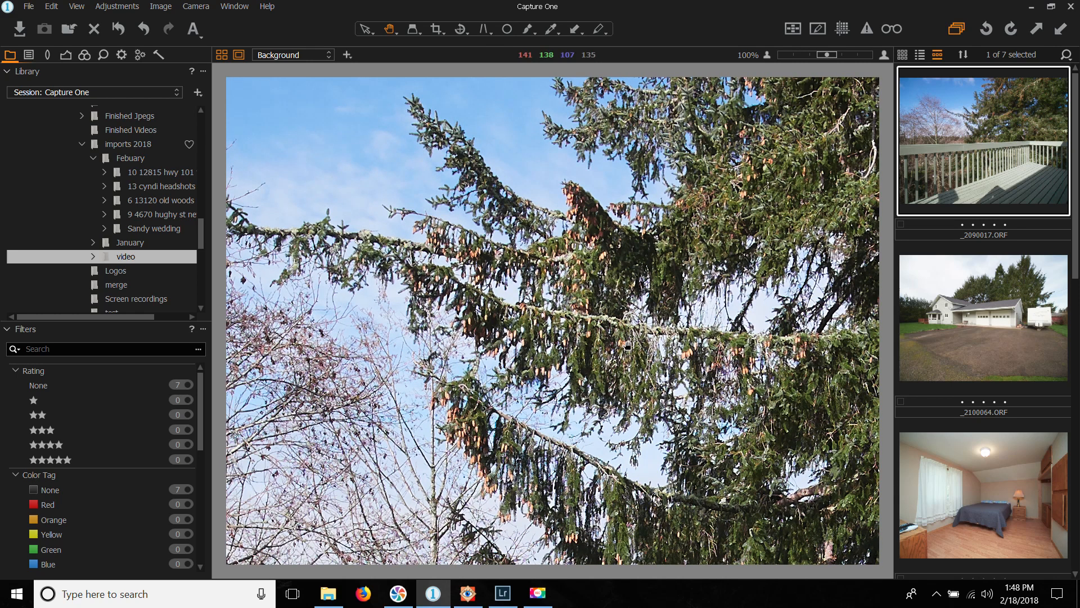
pyautogui.doubleClick(598, 305)
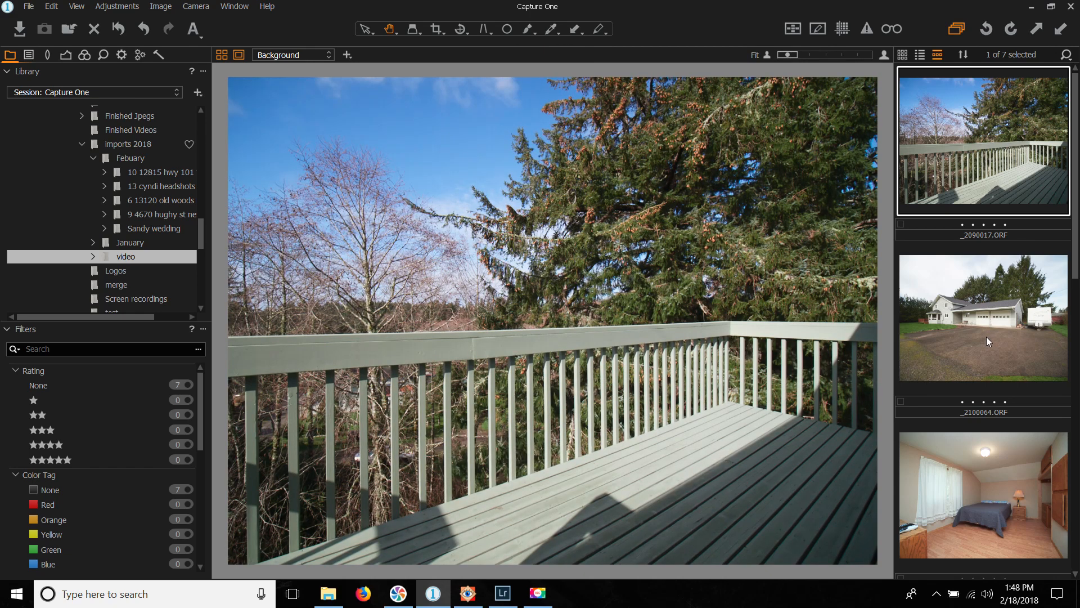
pyautogui.doubleClick(732, 231)
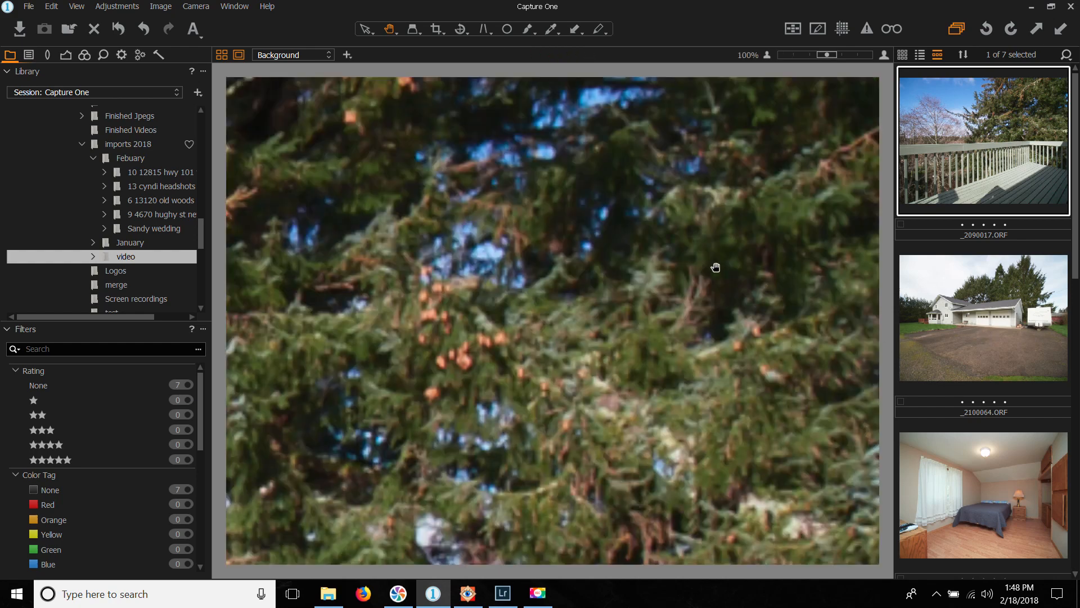
pyautogui.doubleClick(548, 304)
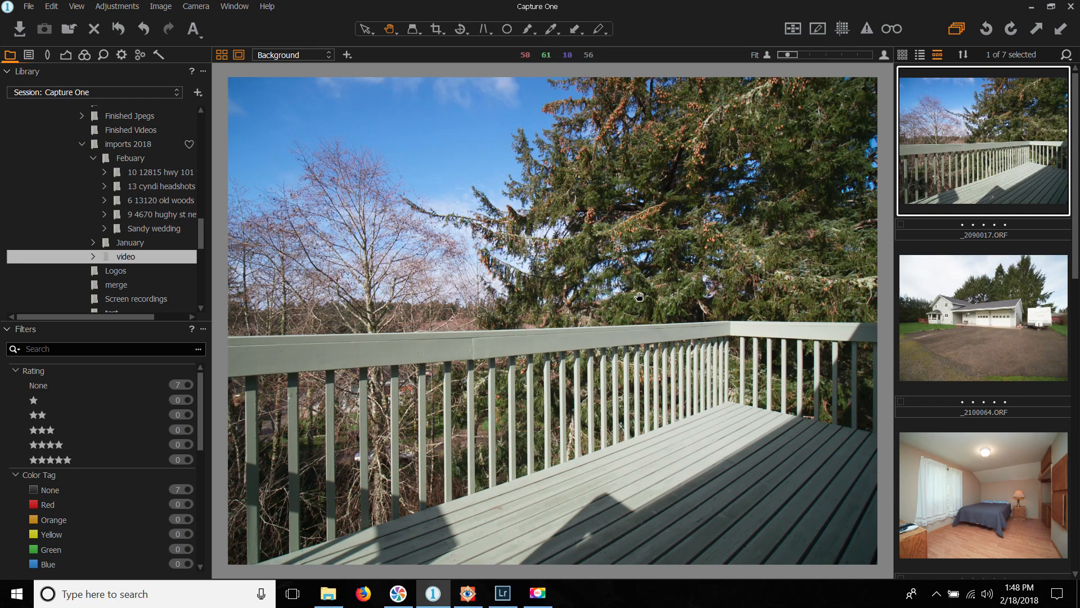
pyautogui.click(557, 338)
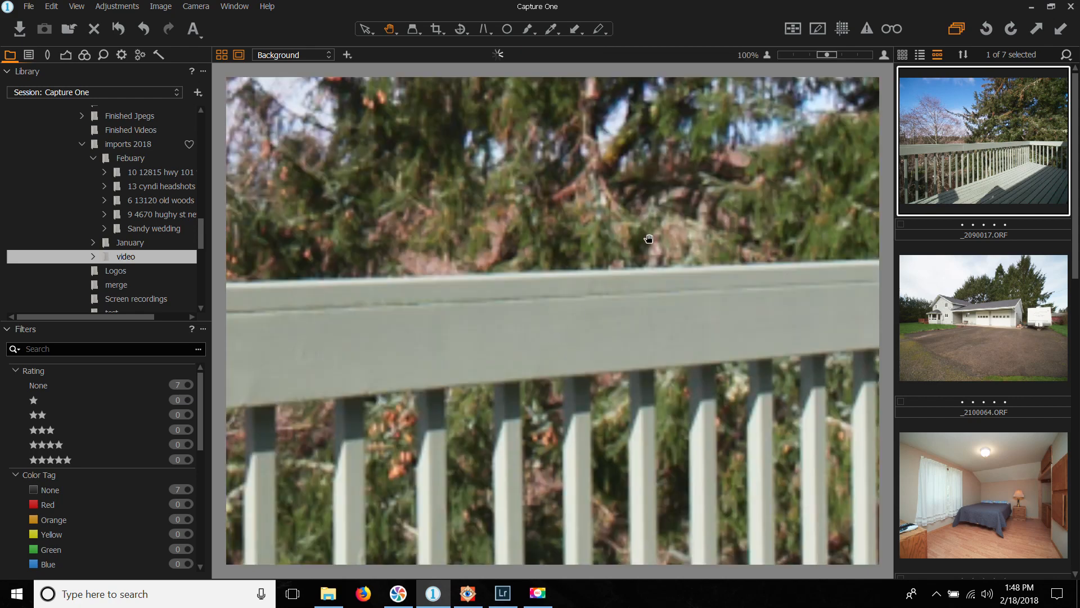
pyautogui.click(590, 267)
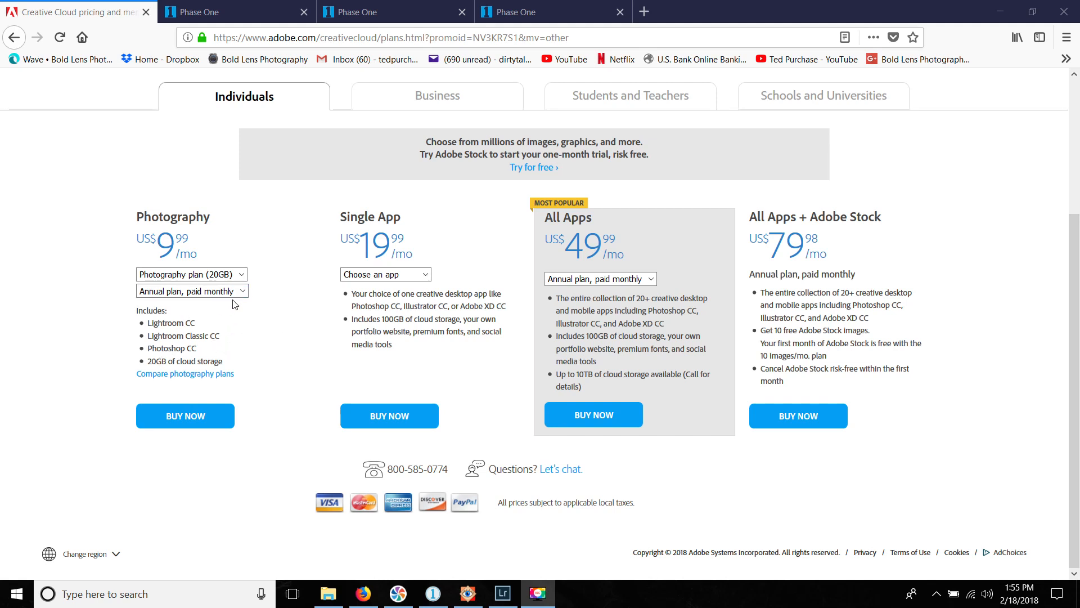
# Step: Compare Adobe's Photography plan (20GB) and Photography plan (1TB), leaving the 1TB option selected
pyautogui.click(241, 274)
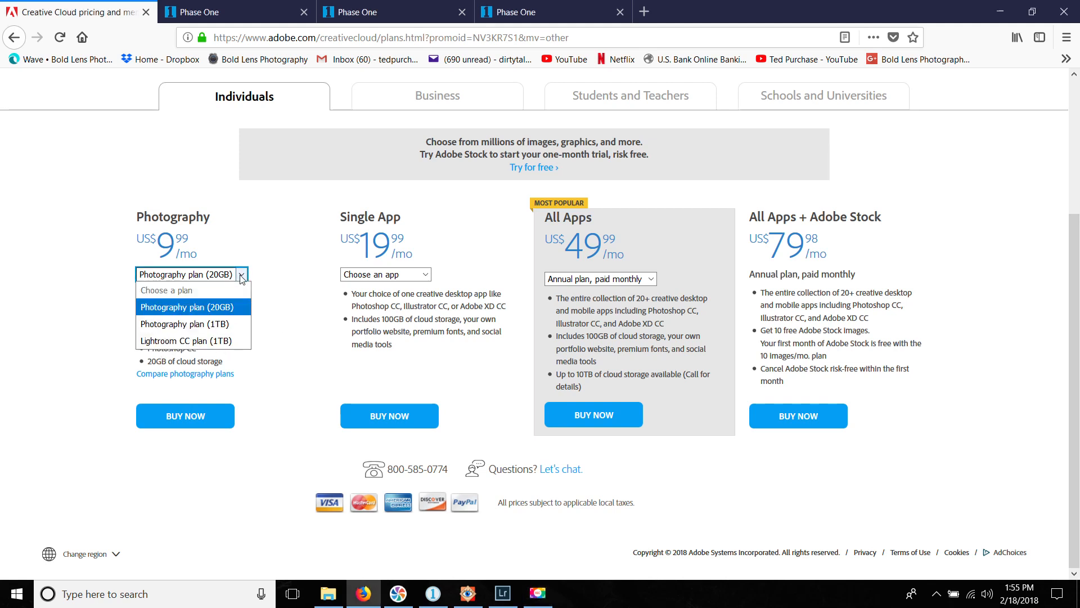
pyautogui.click(219, 327)
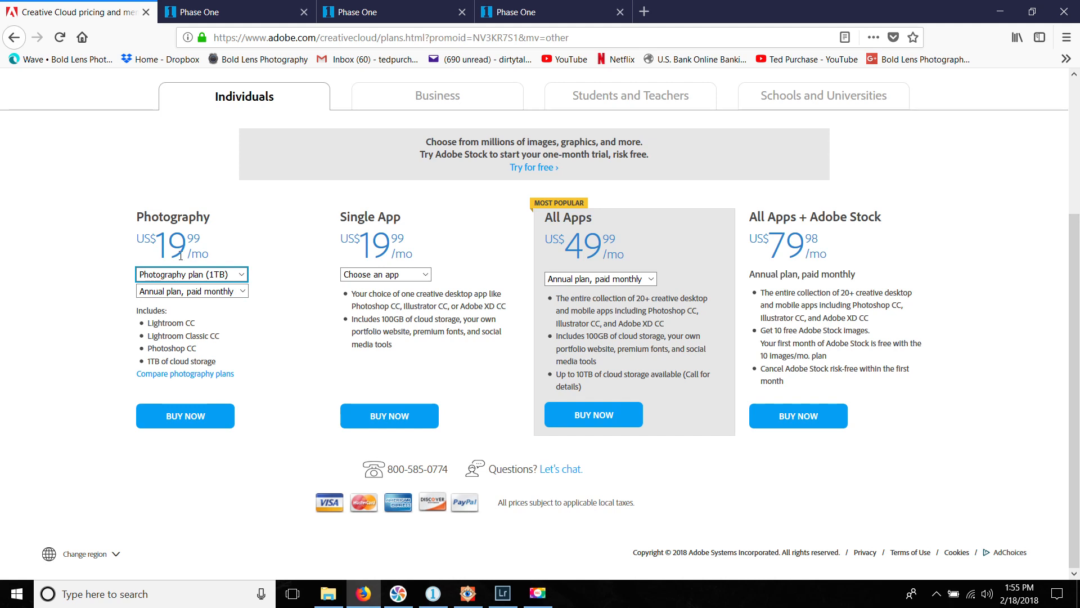
pyautogui.click(243, 274)
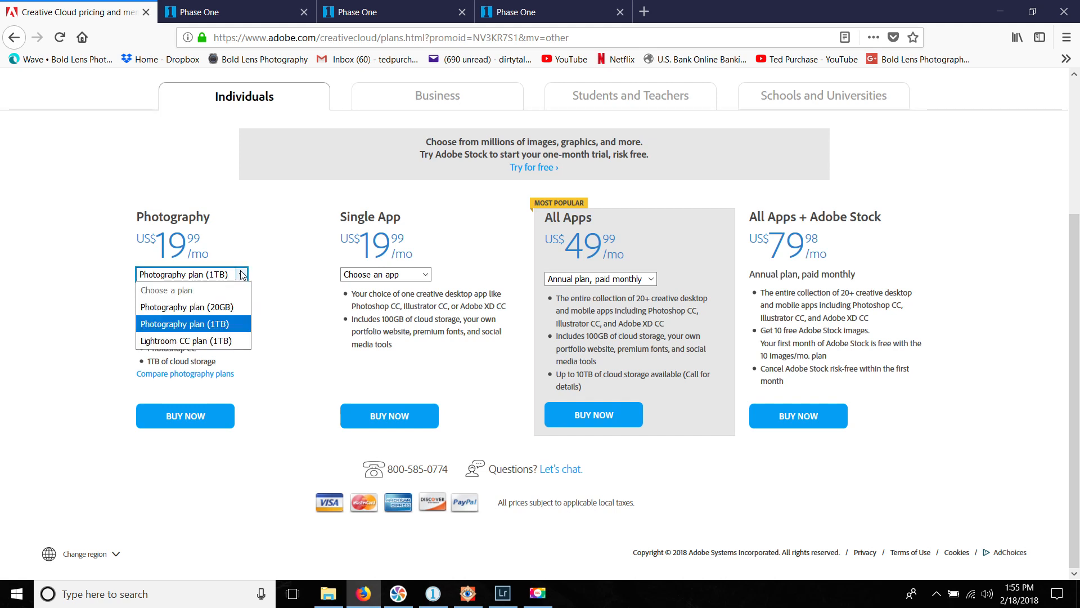
pyautogui.click(232, 307)
pyautogui.click(242, 275)
pyautogui.click(227, 323)
pyautogui.click(240, 276)
pyautogui.click(220, 324)
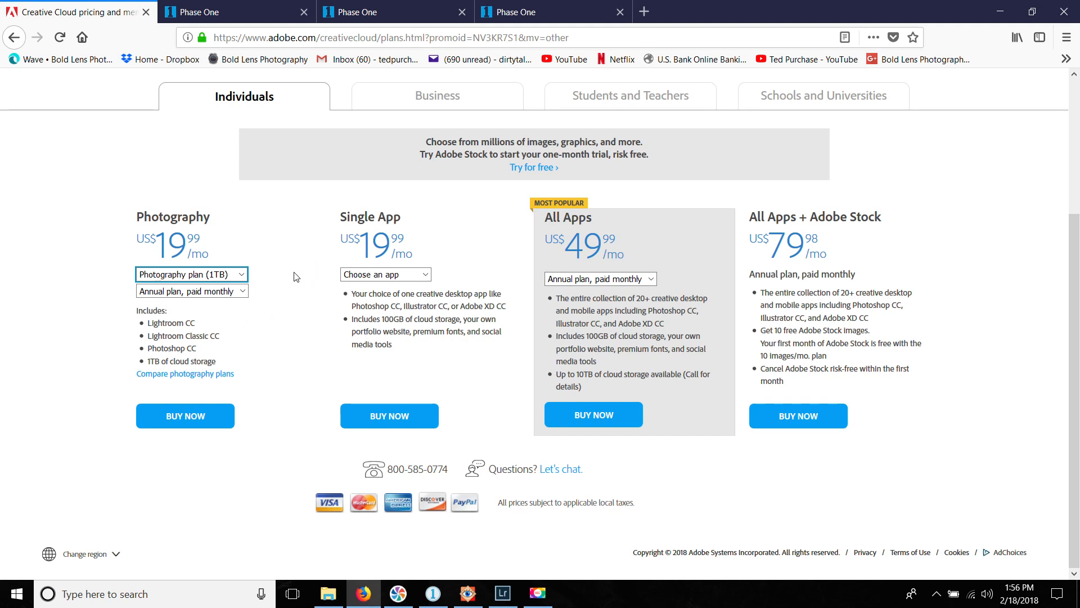
# Step: Check the price and contents of the Lightroom CC plan (1TB), and reselect the Photography plan (20GB)
pyautogui.click(242, 276)
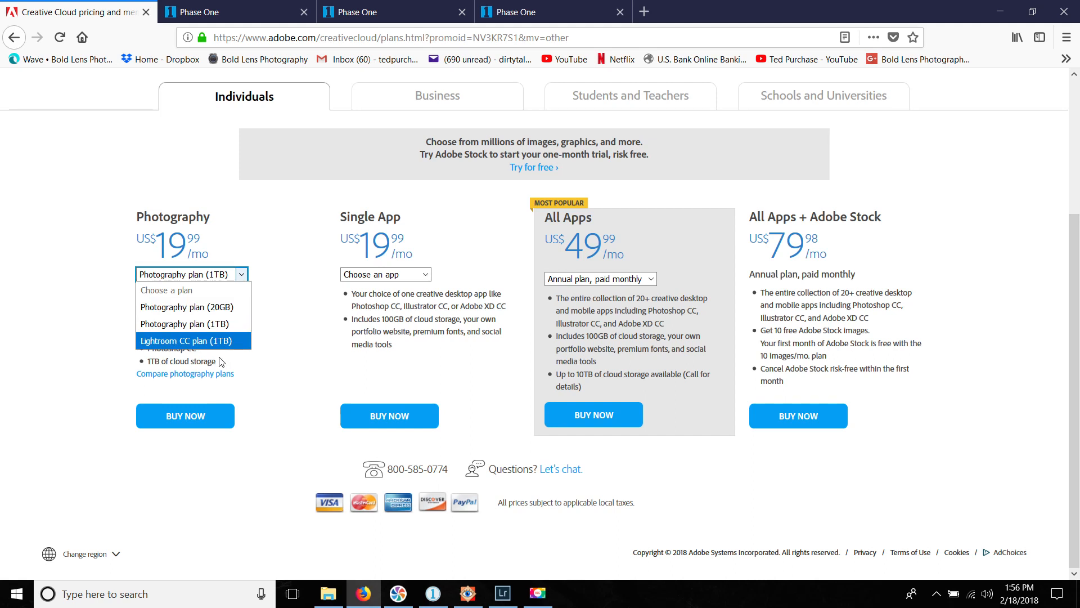
pyautogui.click(222, 340)
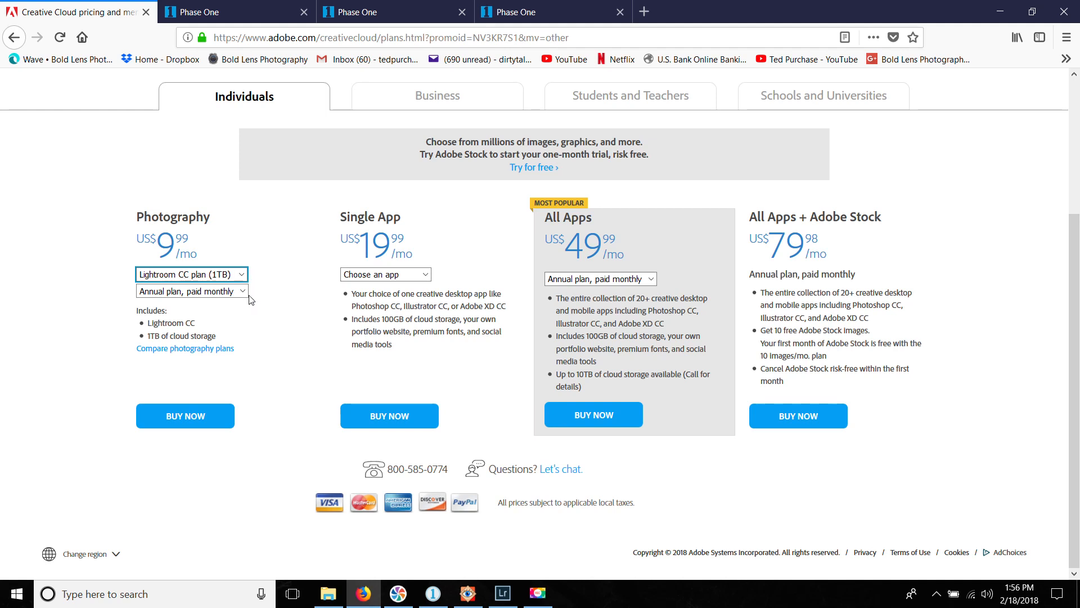
pyautogui.click(242, 277)
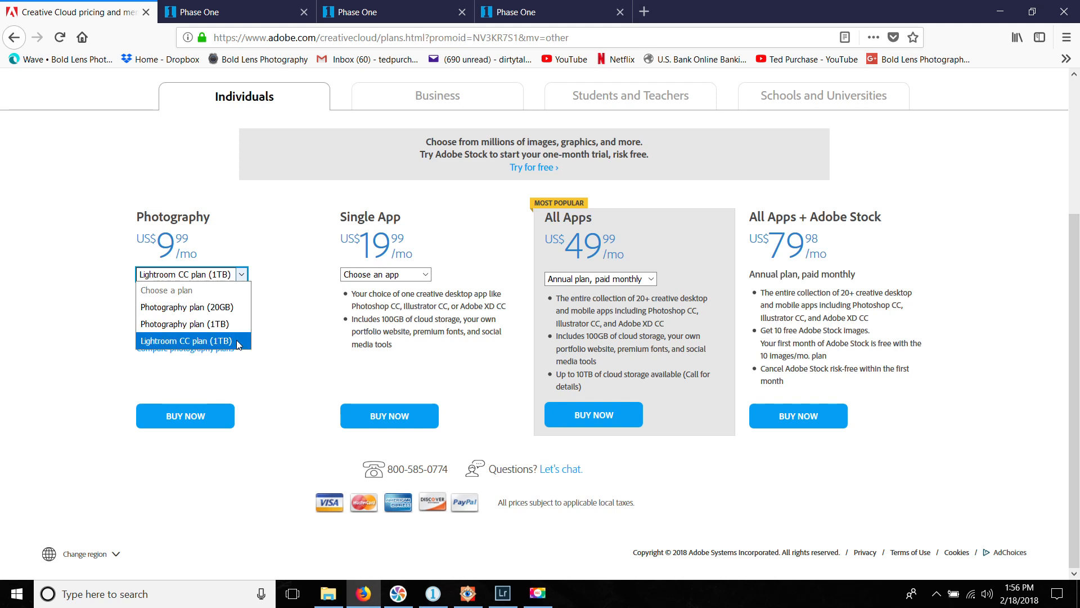
pyautogui.click(228, 308)
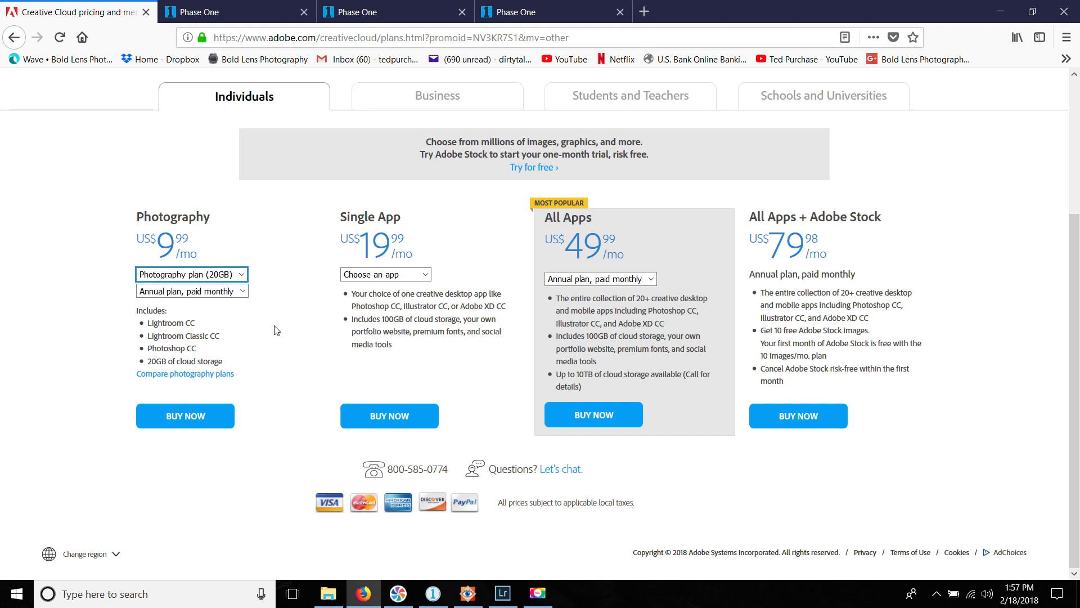
# Step: Minimize the browser, Lightroom and Capture One windows to show the desktop, and select the Affinity Photo shortcut
pyautogui.click(1013, 3)
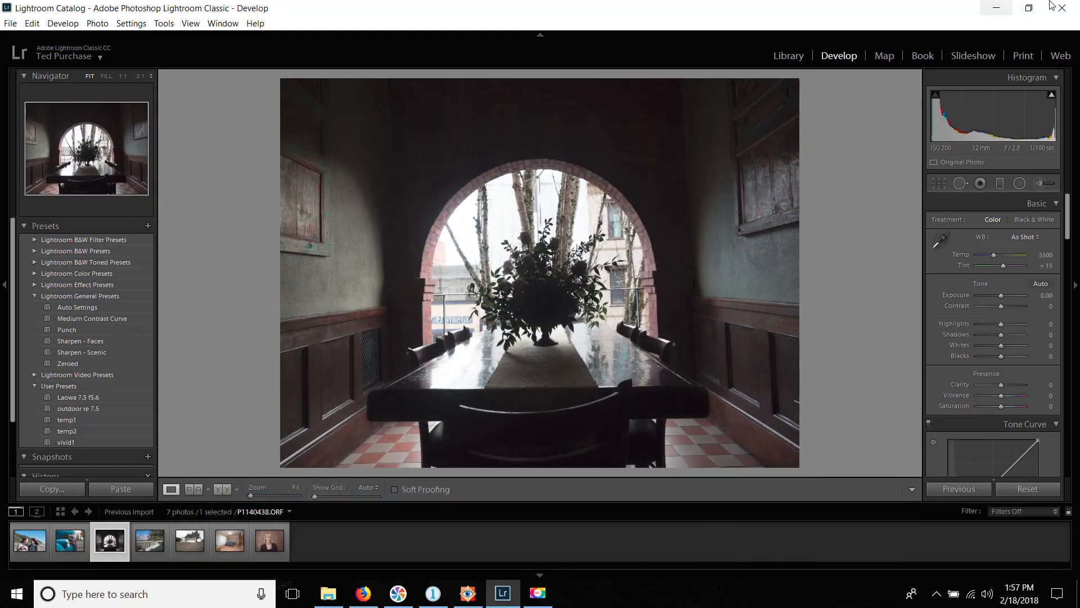
pyautogui.click(996, 7)
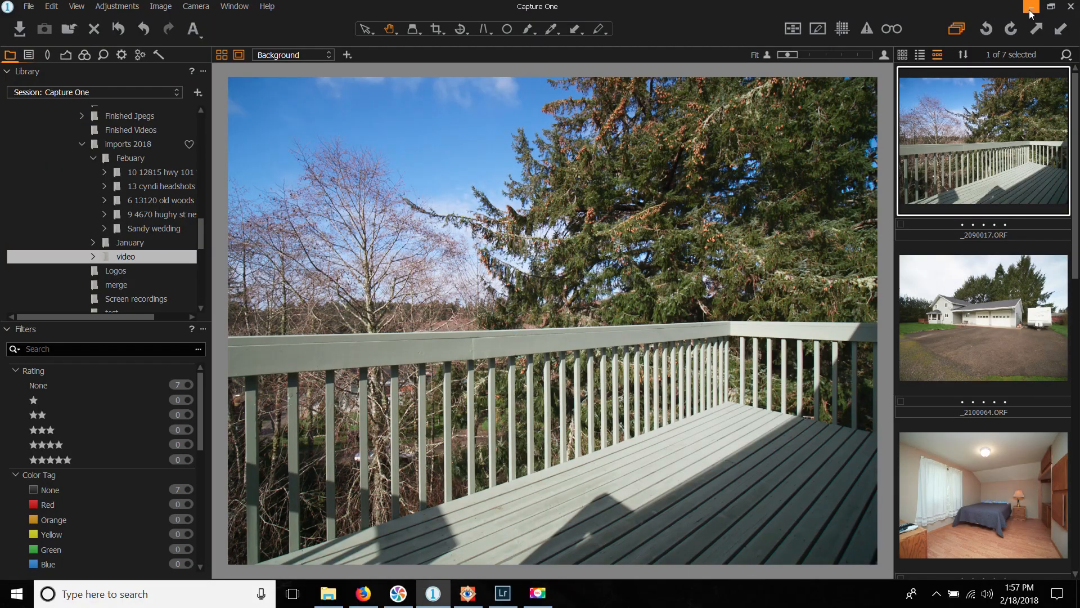
pyautogui.click(1031, 6)
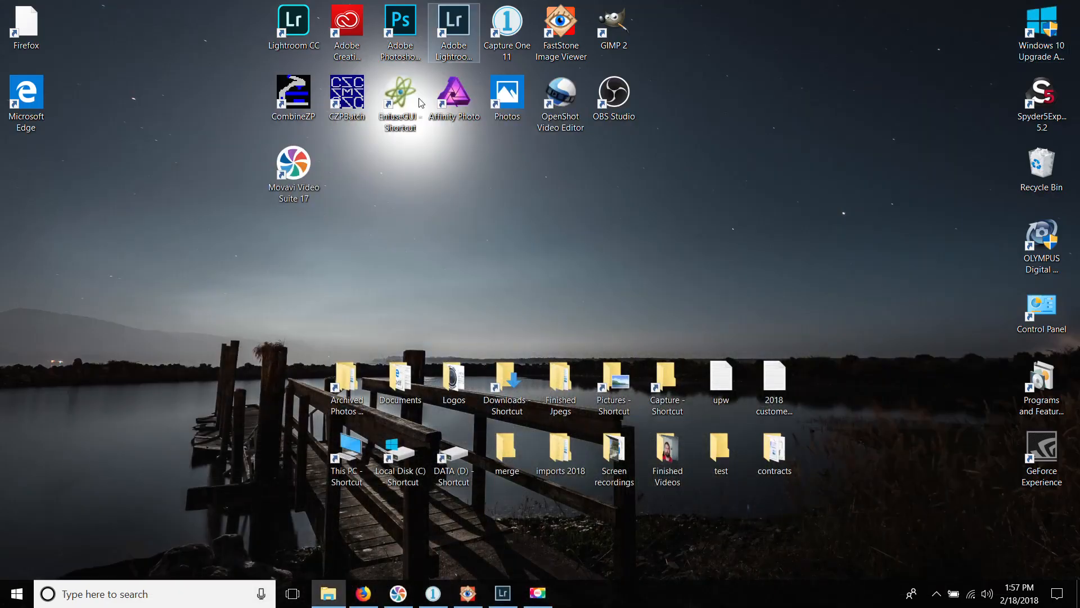
pyautogui.click(454, 98)
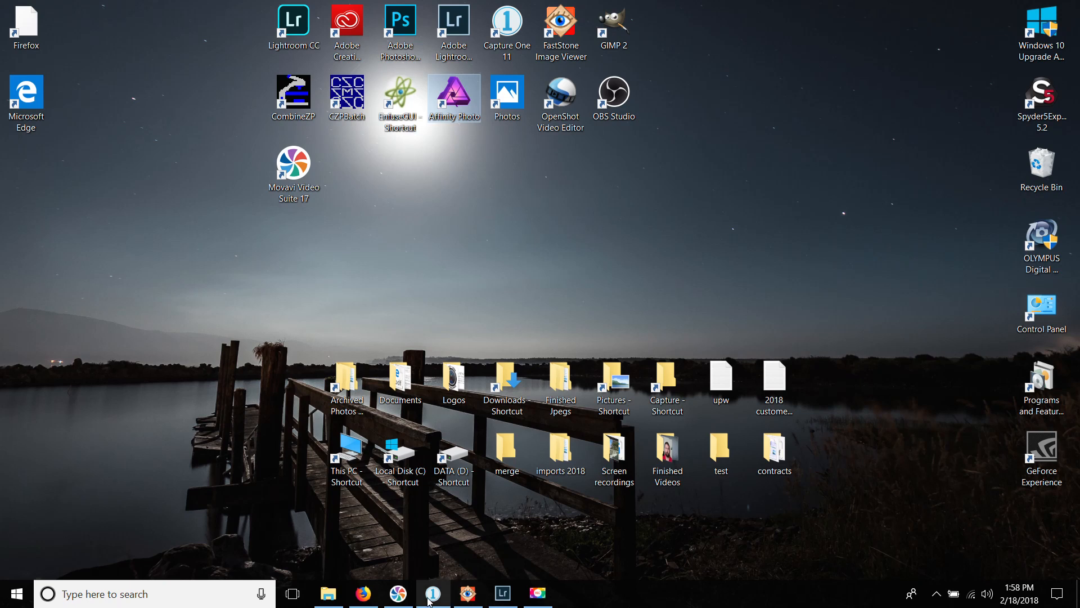
# Step: Switch to Firefox and compare the Adobe Creative Cloud plans with Phase One's Capture One payment options page
pyautogui.moveTo(506, 601)
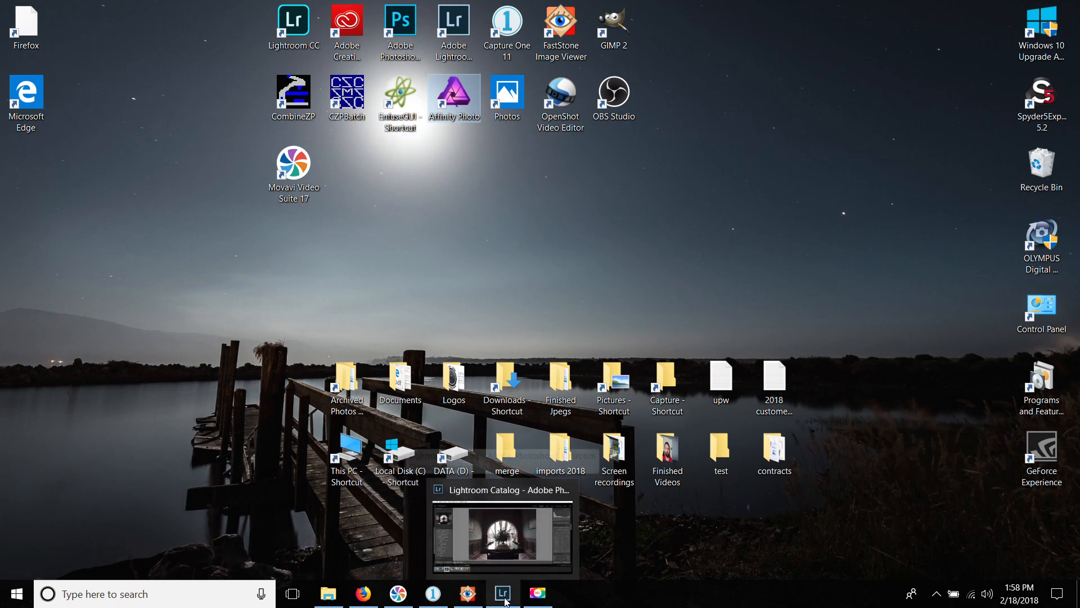
pyautogui.moveTo(432, 603)
pyautogui.click(363, 594)
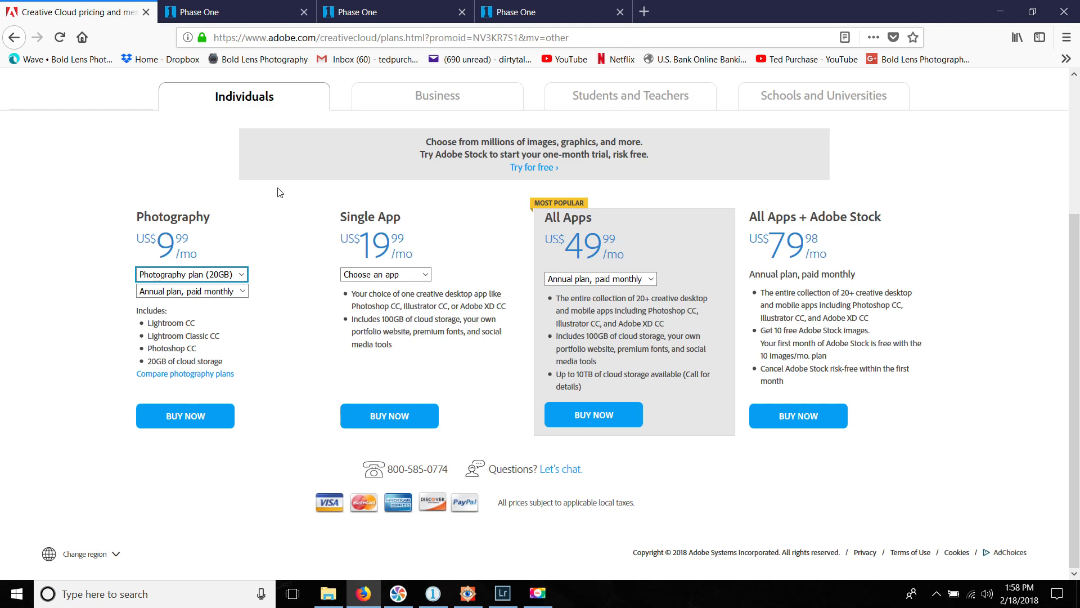
pyautogui.click(251, 6)
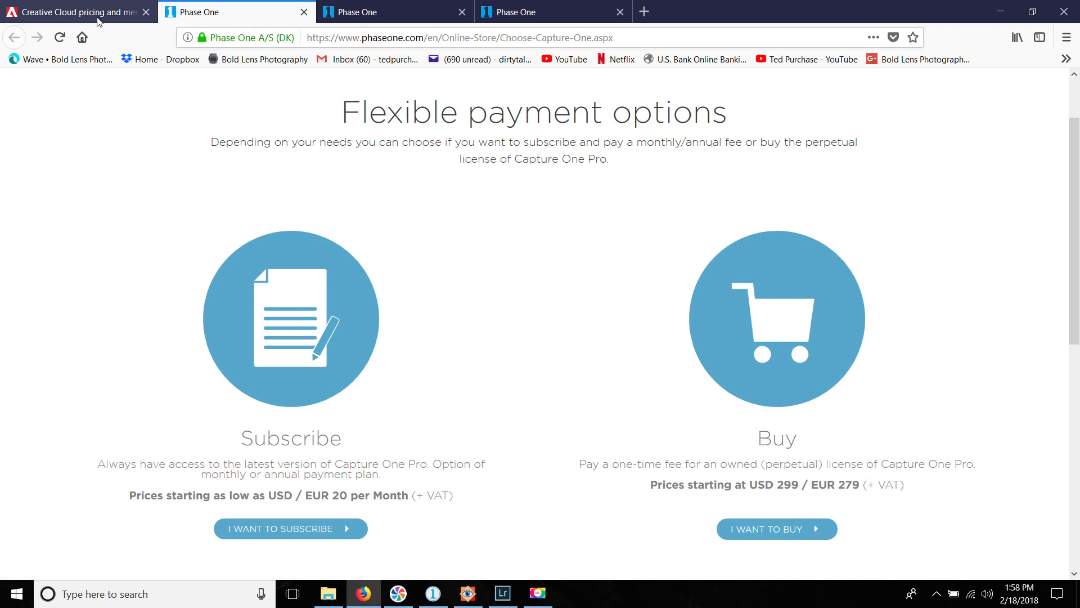
pyautogui.click(83, 12)
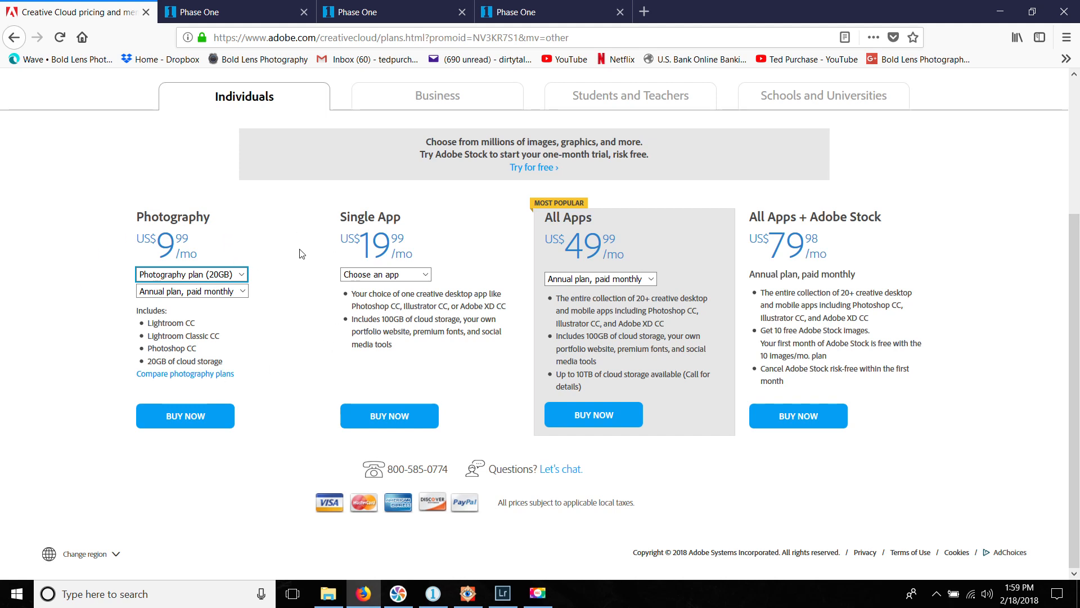
# Step: Review the subscription and perpetual license offers on Phase One's payment options page
pyautogui.click(246, 15)
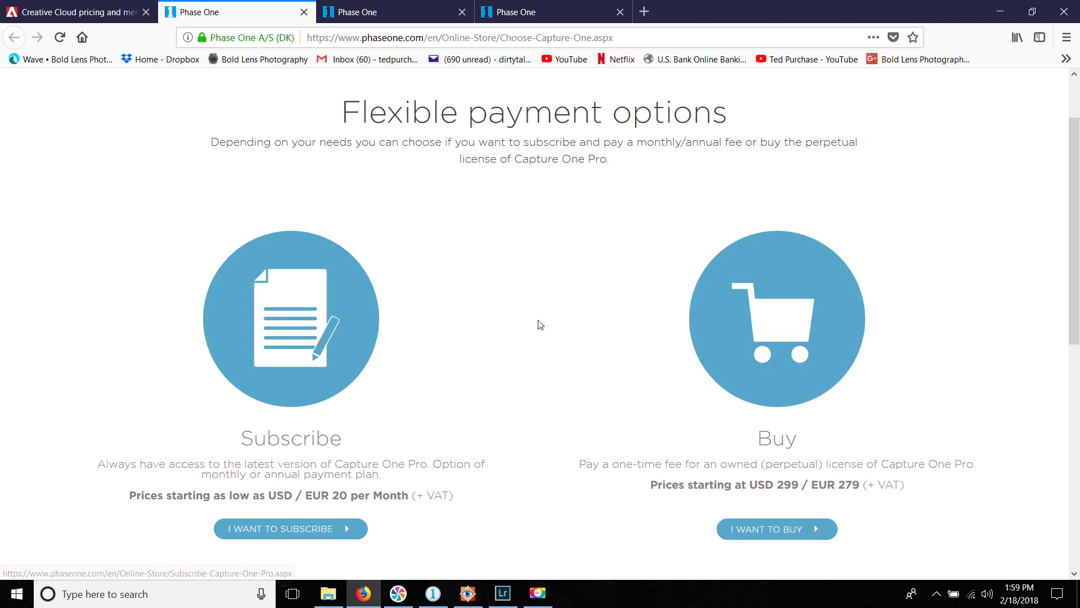
pyautogui.scroll(-1, 541, 324)
pyautogui.scroll(-1, 540, 325)
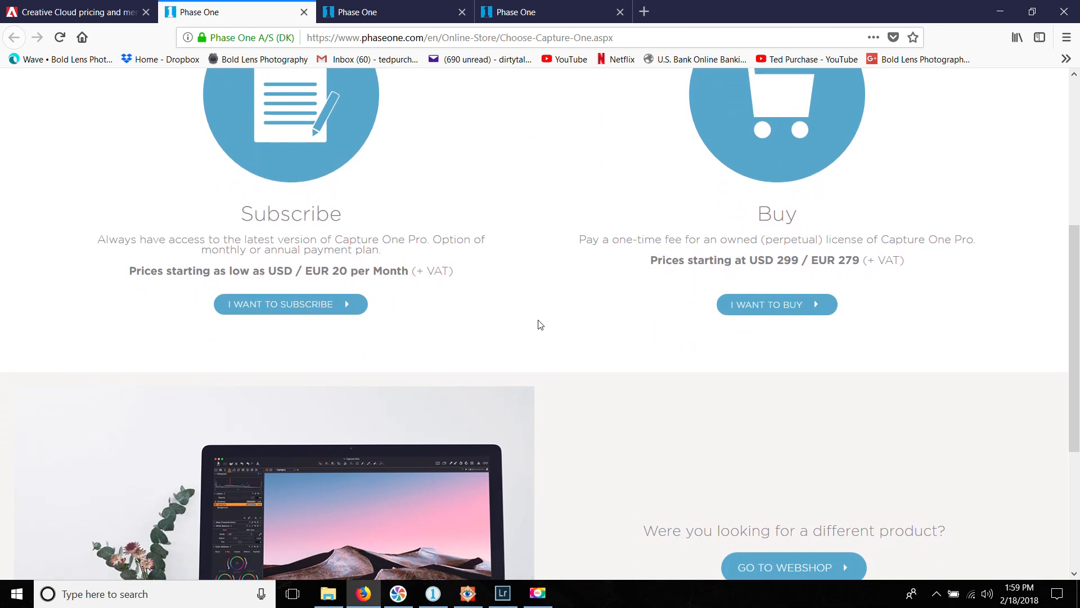
pyautogui.scroll(3, 540, 324)
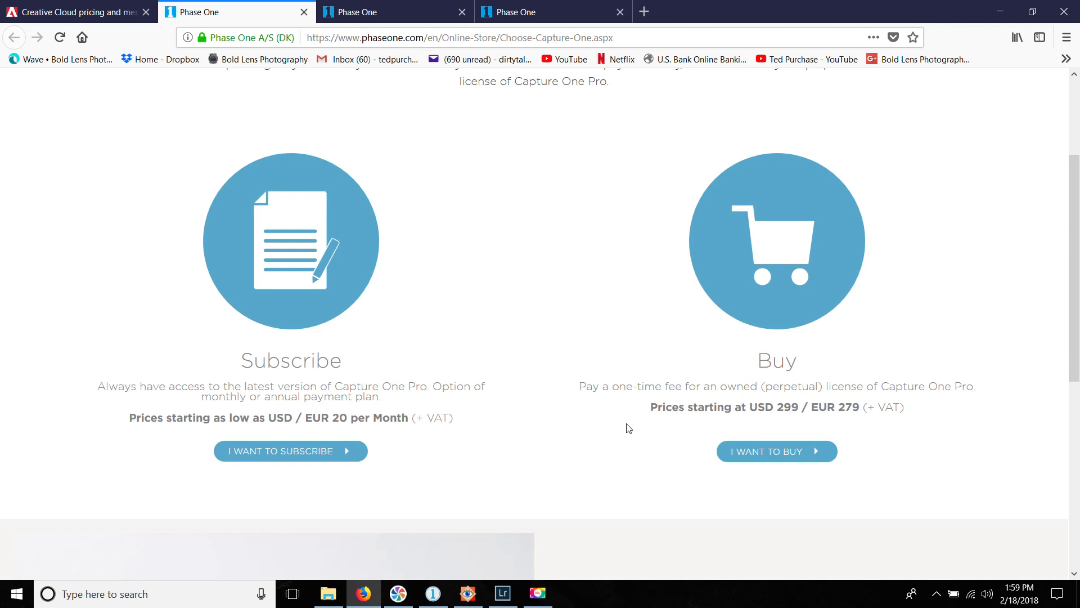
# Step: Check the Capture One Pro Sony purchase page, and return to the Subscribe and Buy options for Capture One Pro
pyautogui.click(411, 5)
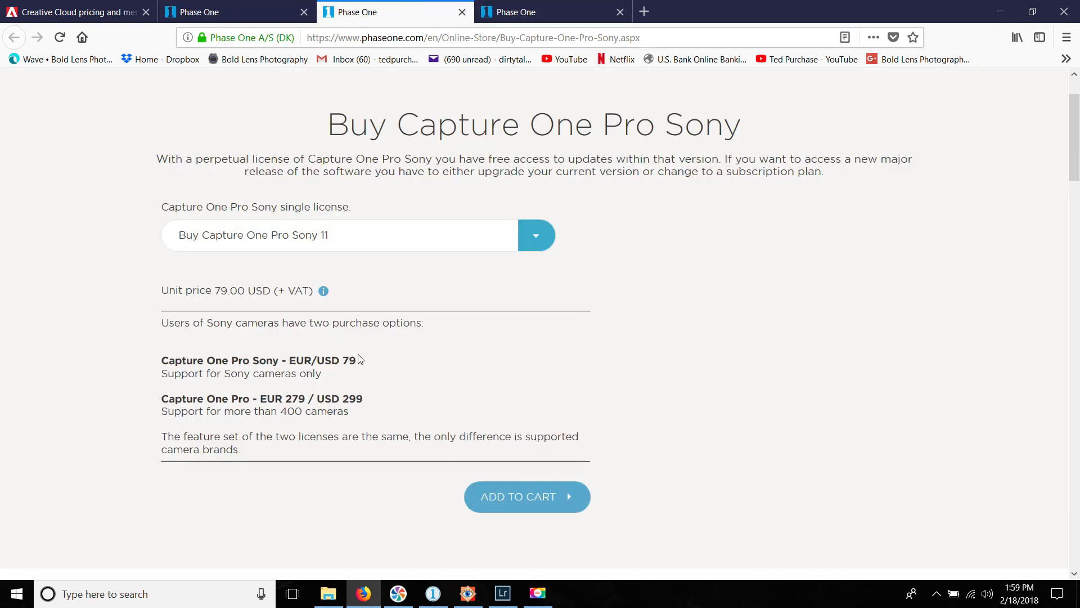
pyautogui.click(262, 7)
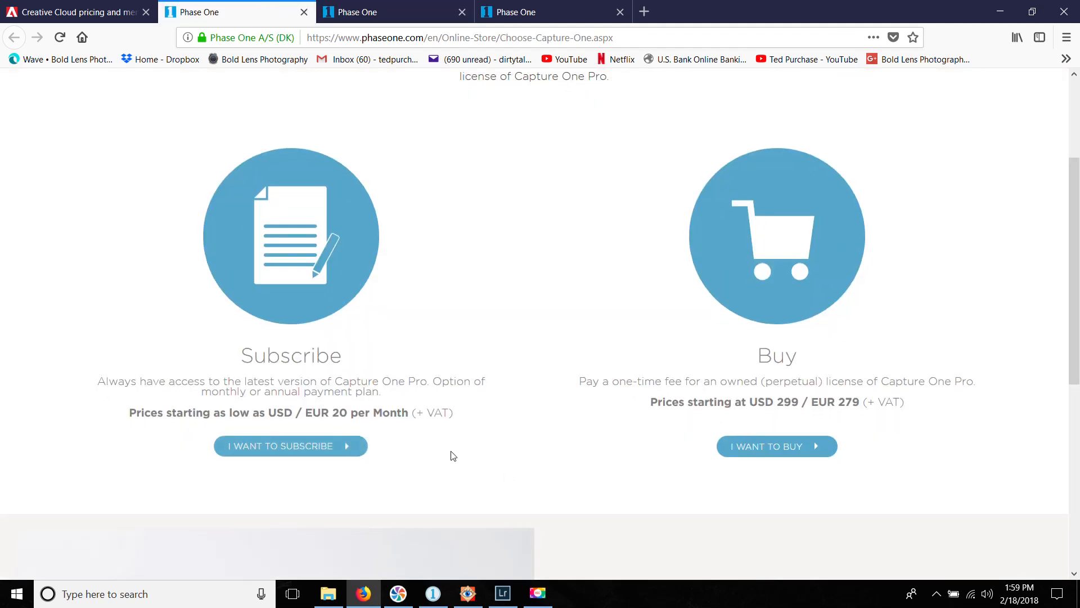
pyautogui.scroll(-2, 478, 451)
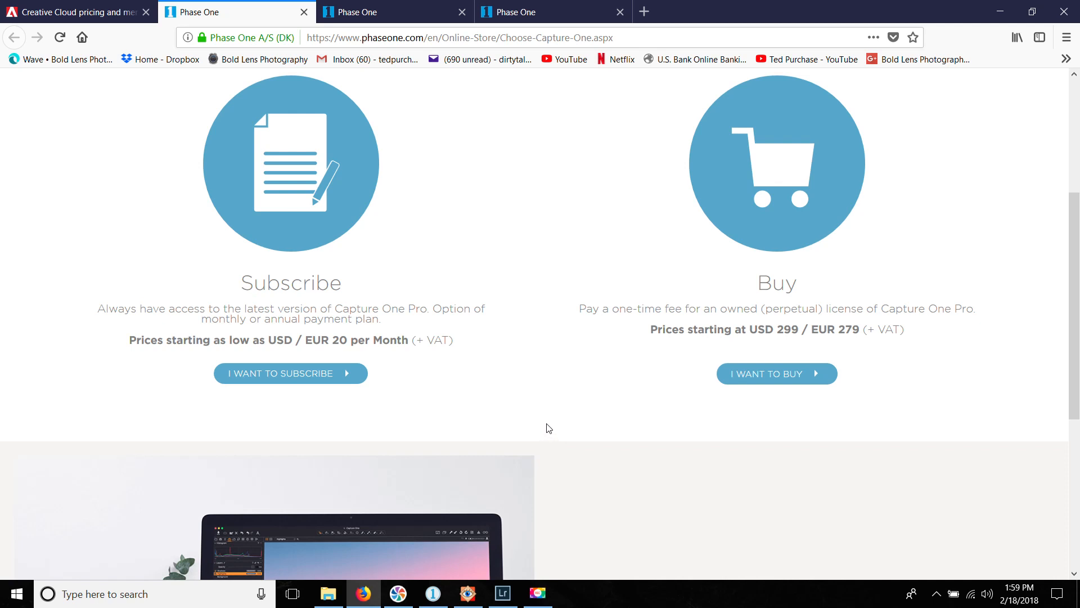
pyautogui.scroll(2, 549, 430)
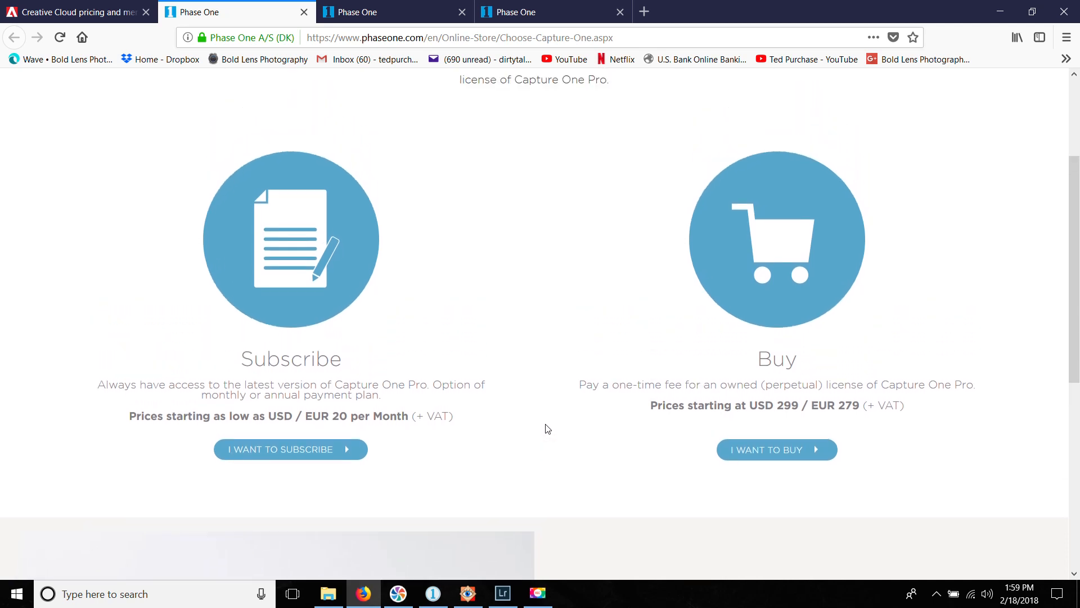
pyautogui.scroll(-2, 549, 428)
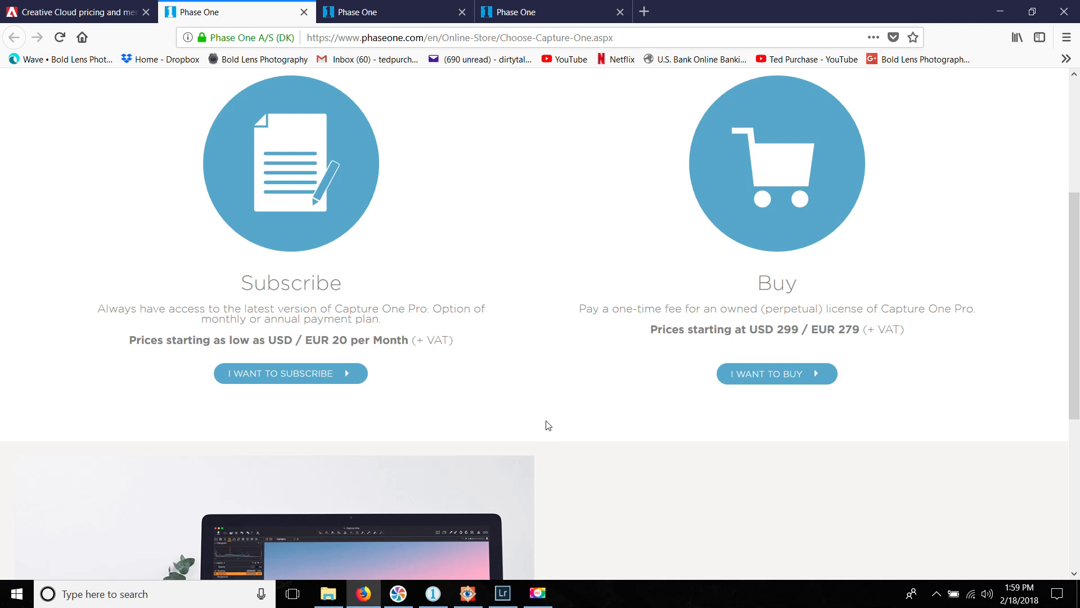
pyautogui.scroll(-2, 548, 426)
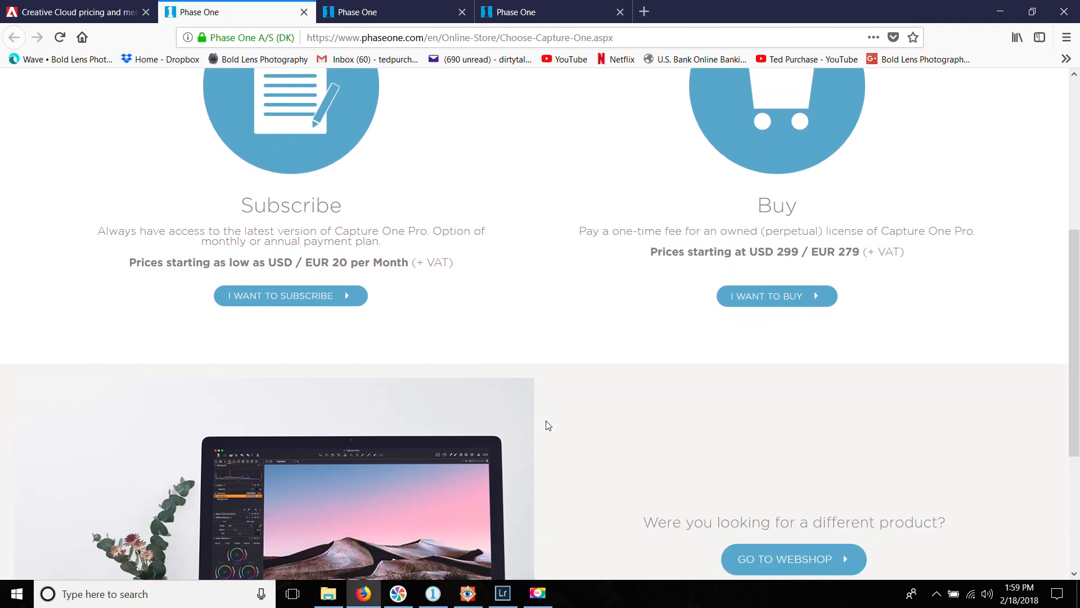
# Step: Review the rest of the Capture One Pro Subscribe and Buy page, and bring up Phase One's Upgrade Products page
pyautogui.scroll(-3, 545, 427)
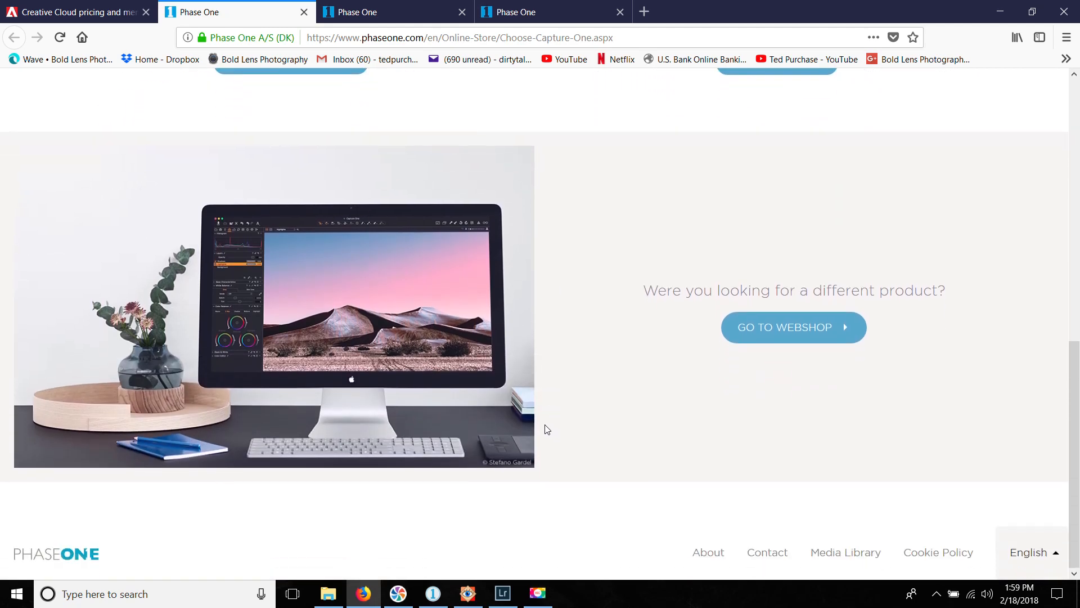
pyautogui.scroll(3, 540, 422)
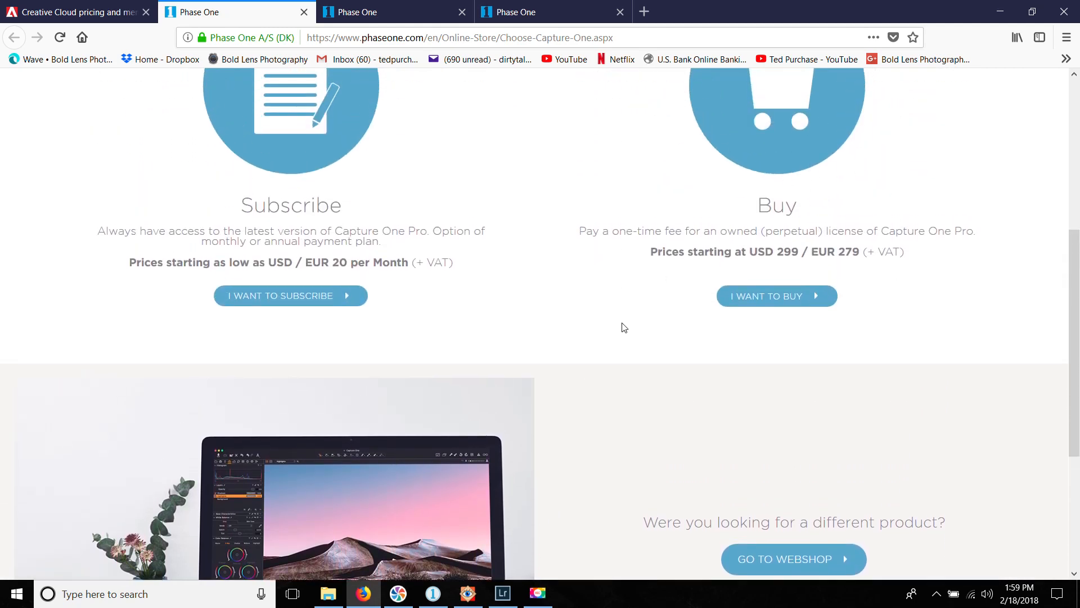
pyautogui.scroll(-3, 640, 371)
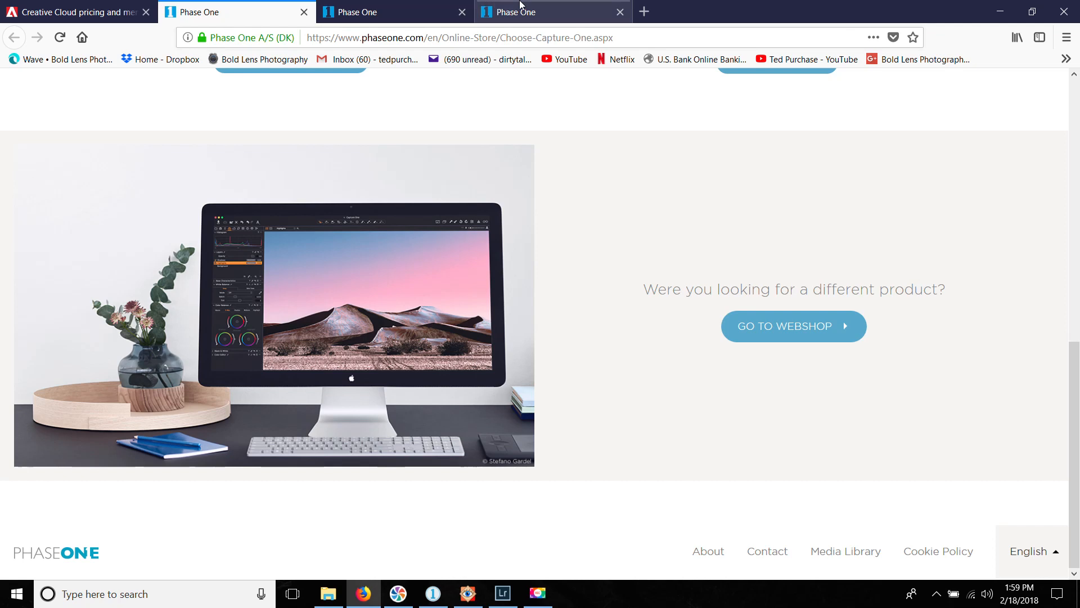
pyautogui.click(588, 12)
pyautogui.scroll(3, 595, 403)
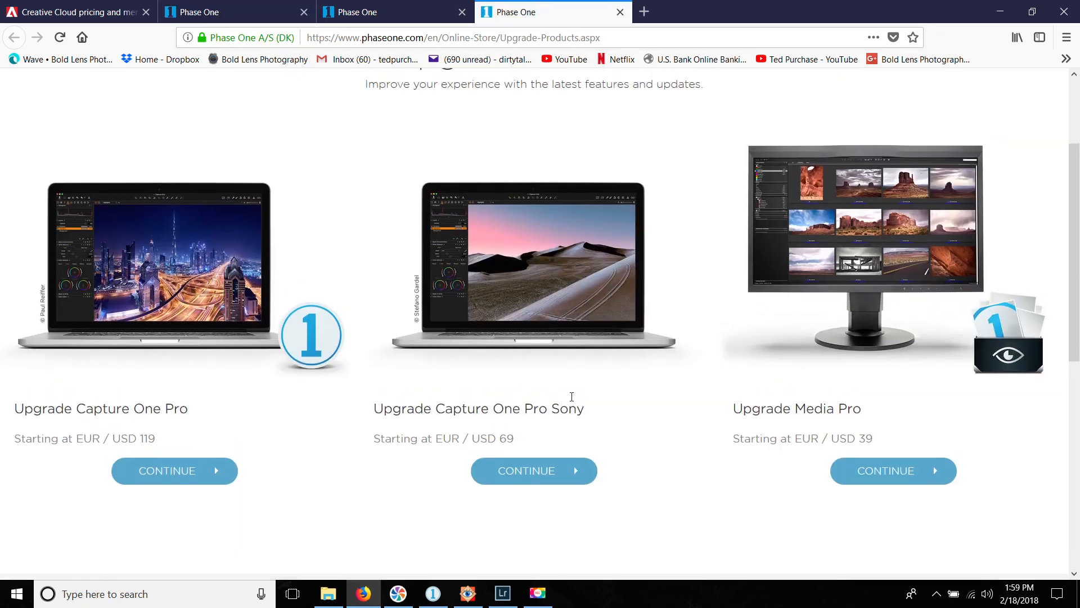
pyautogui.scroll(-3, 573, 401)
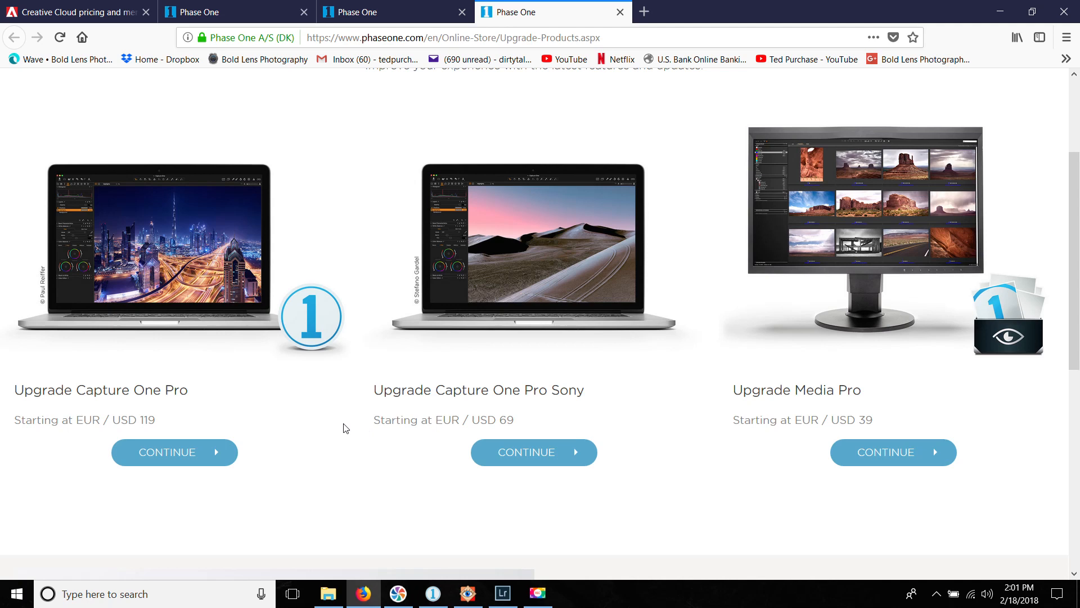
# Step: Examine the upgrade offers for Capture One Pro, Capture One Pro Sony and Media Pro on the Upgrade Products page
pyautogui.scroll(3, 351, 430)
pyautogui.scroll(-4, 342, 429)
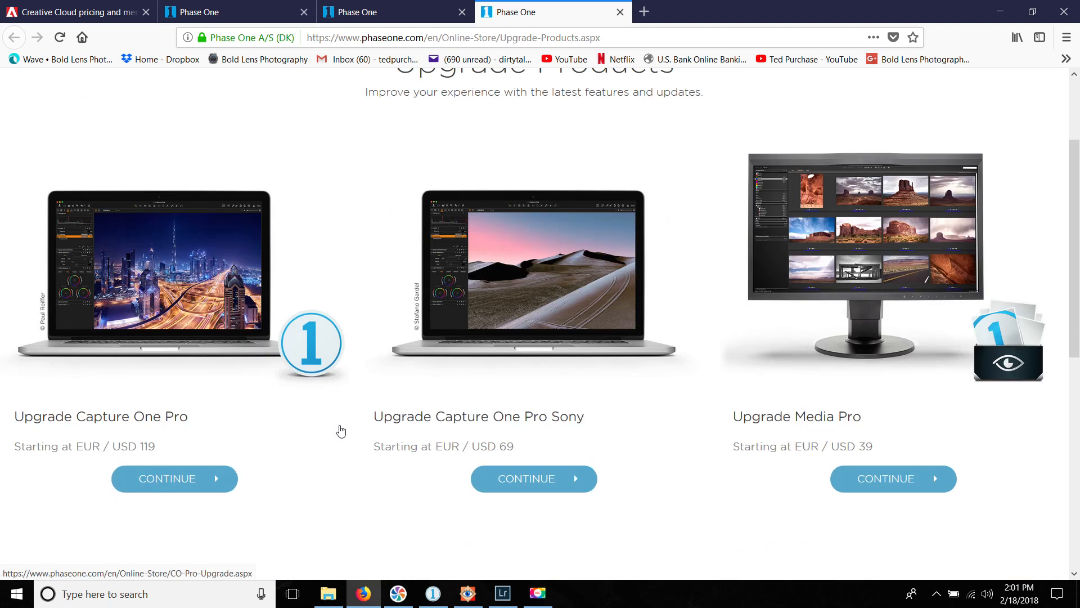
pyautogui.scroll(1, 354, 418)
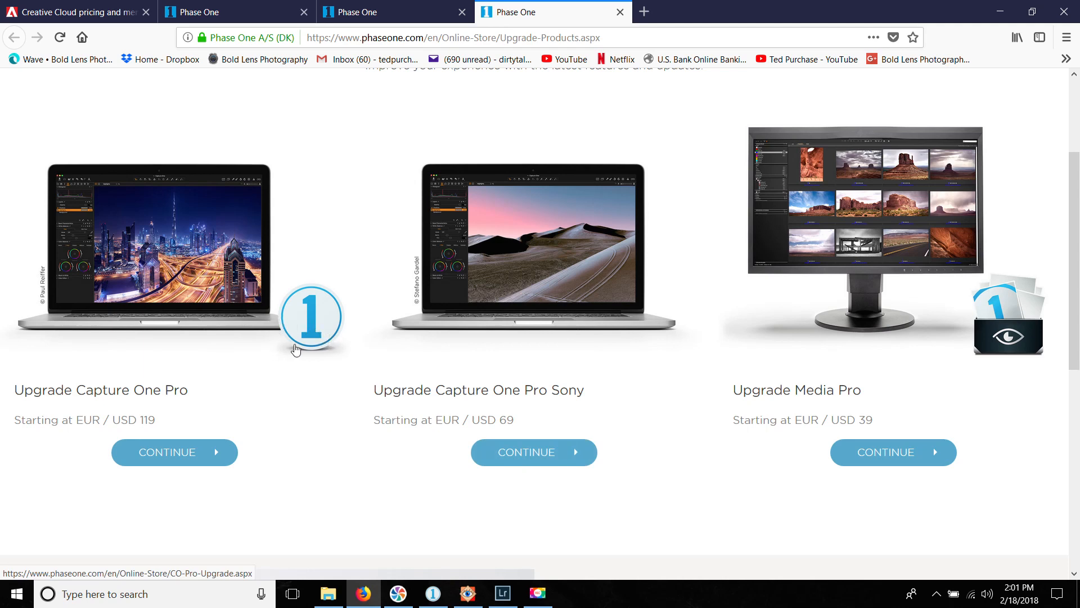
pyautogui.scroll(3, 333, 381)
pyautogui.scroll(-3, 104, 384)
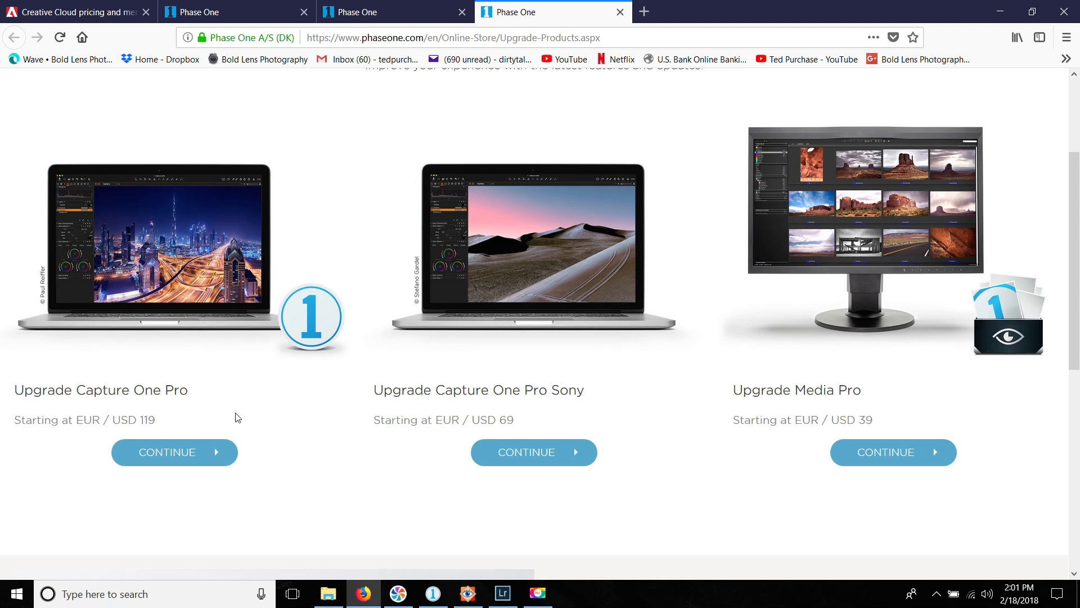
pyautogui.click(78, 12)
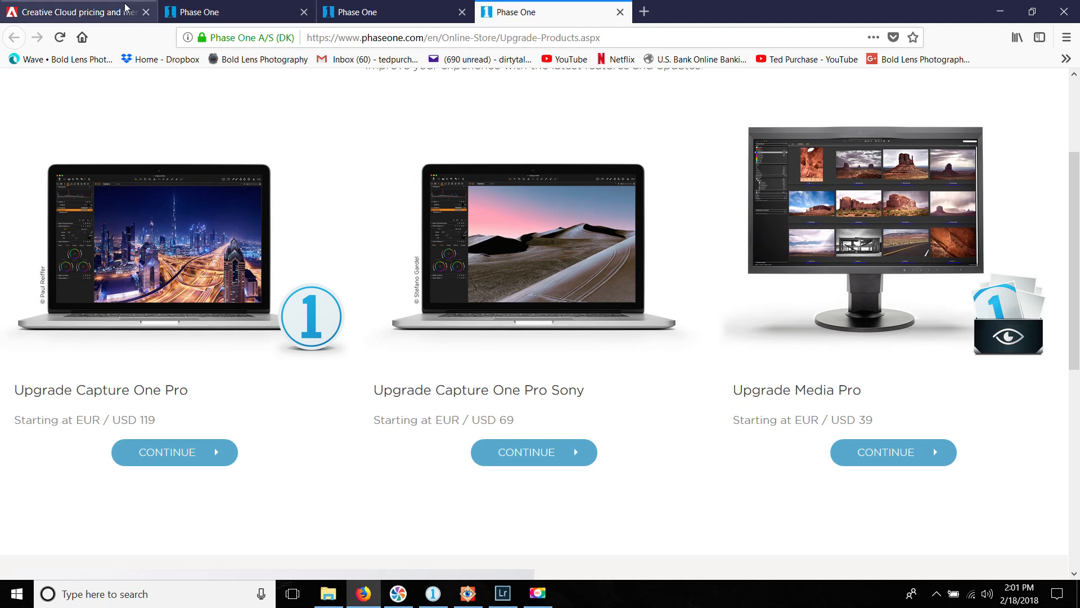
pyautogui.click(504, 10)
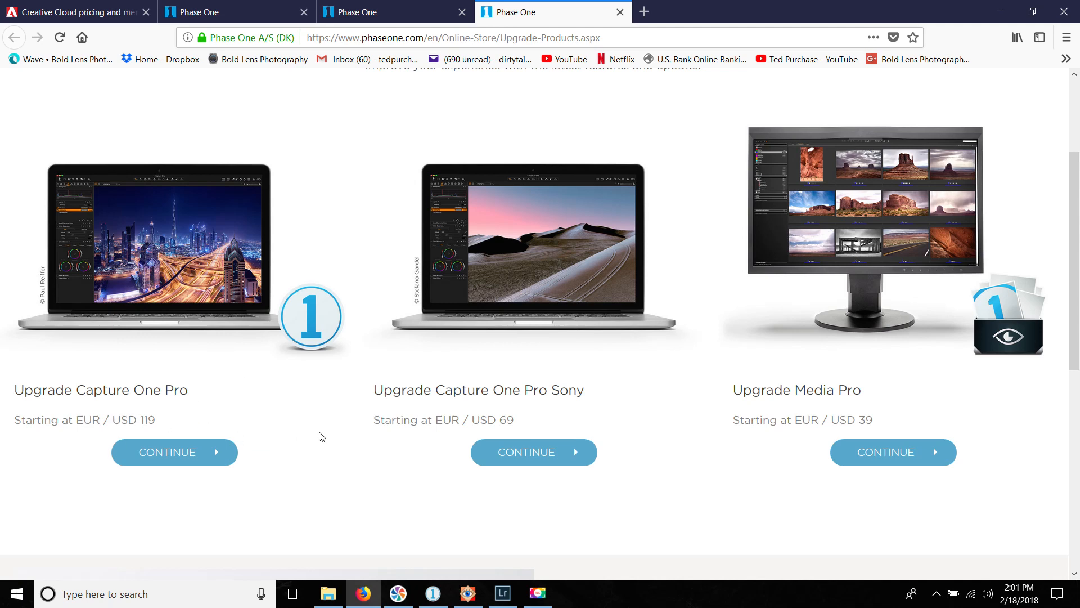
pyautogui.scroll(3, 321, 437)
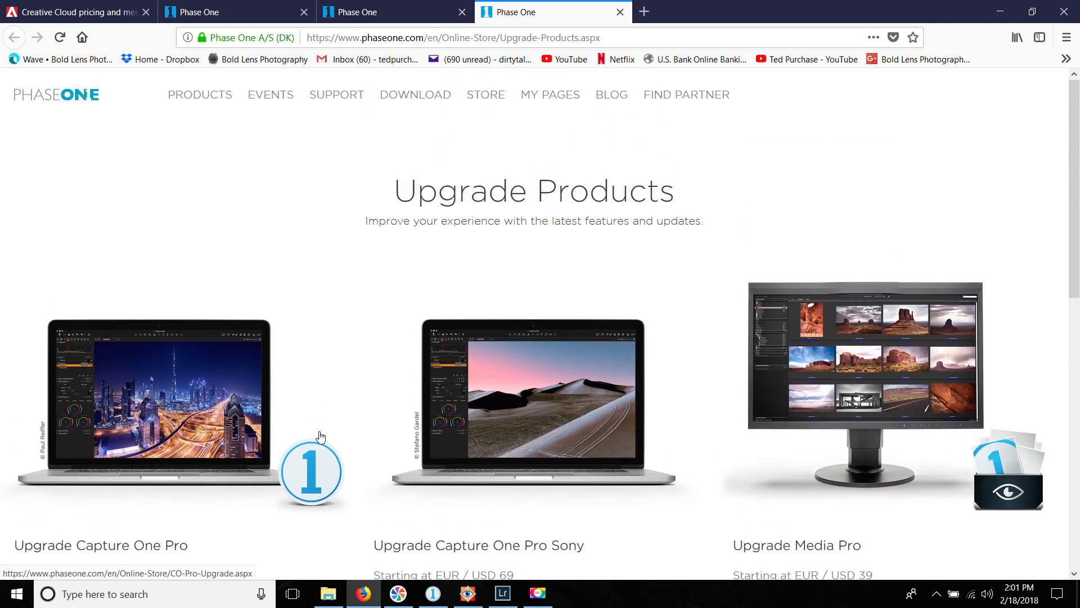
pyautogui.scroll(-3, 321, 442)
pyautogui.scroll(-4, 322, 437)
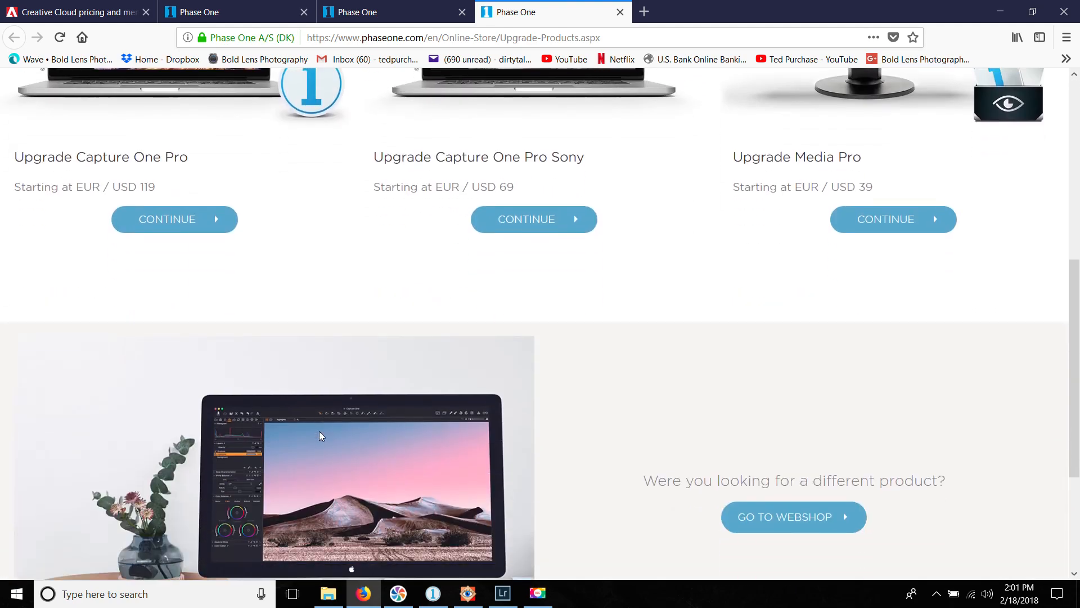
pyautogui.scroll(3, 319, 431)
pyautogui.scroll(-4, 320, 430)
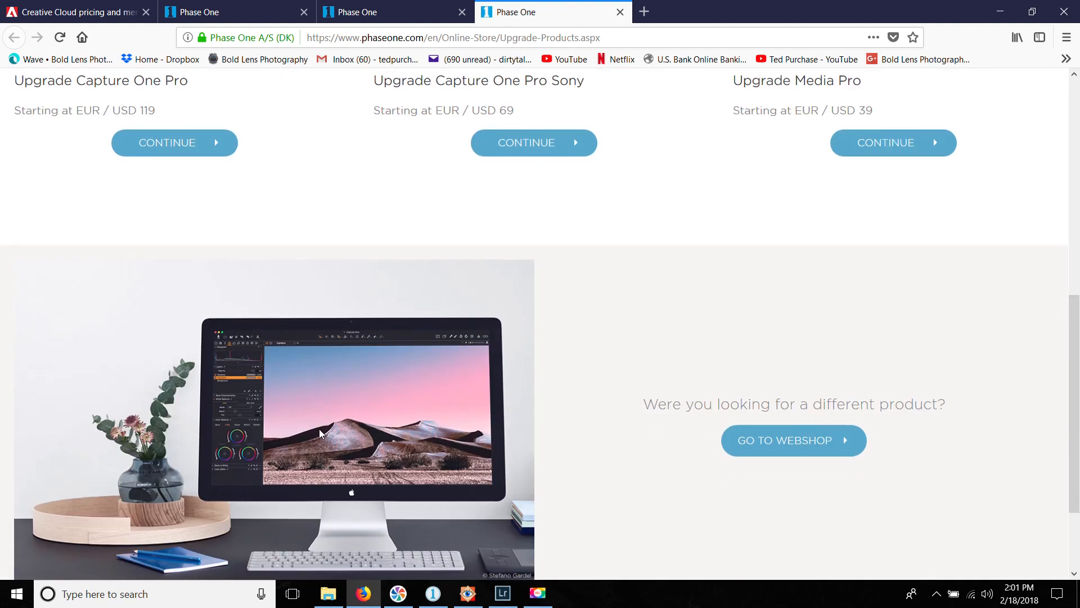
pyautogui.scroll(8, 319, 428)
pyautogui.scroll(-3, 321, 437)
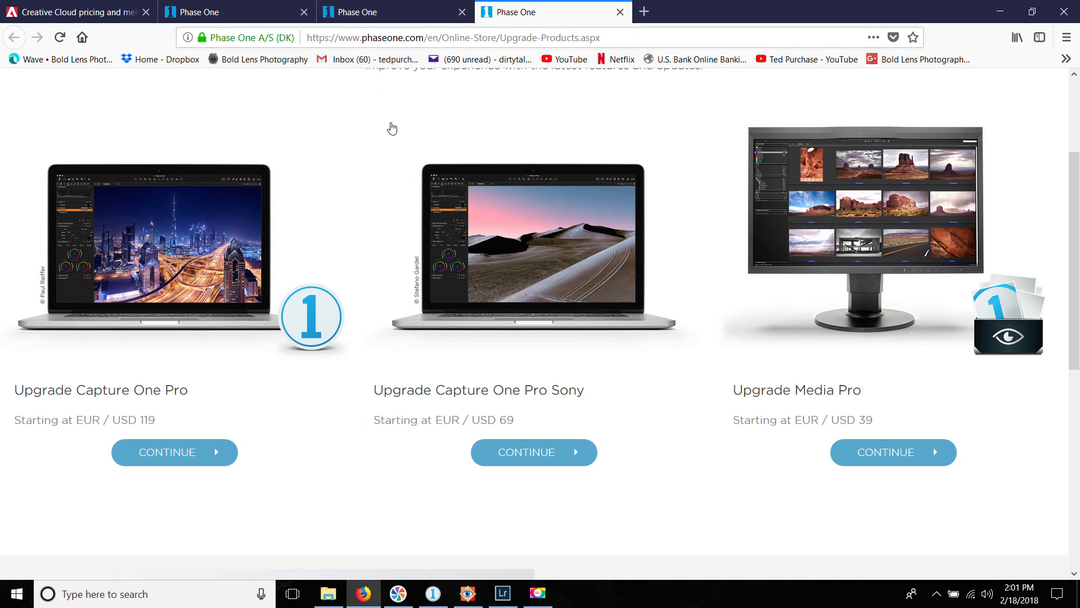
# Step: Revisit the Capture One Pro Sony purchase page and the Adobe Creative Cloud plans page
pyautogui.click(383, 12)
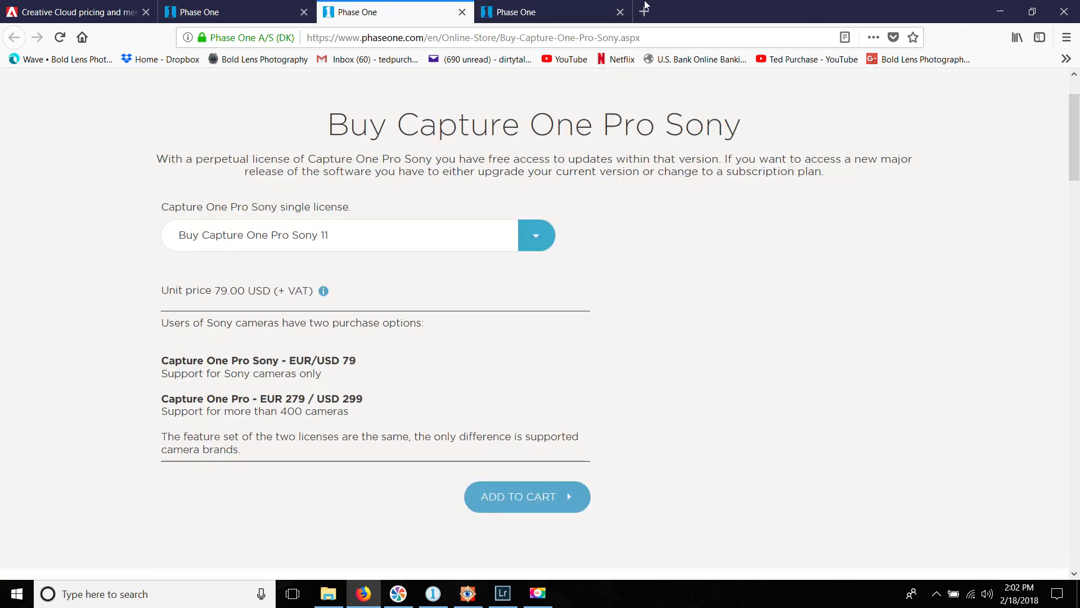
pyautogui.click(73, 12)
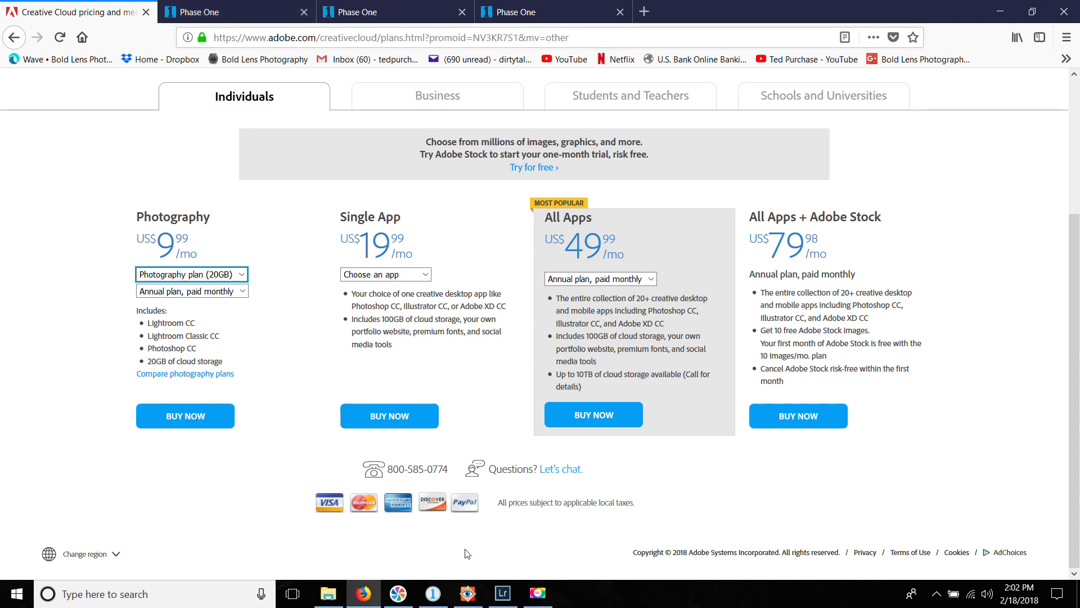
# Step: Switch to Lightroom's Library module and compare its workspace with the one in Capture One
pyautogui.click(503, 592)
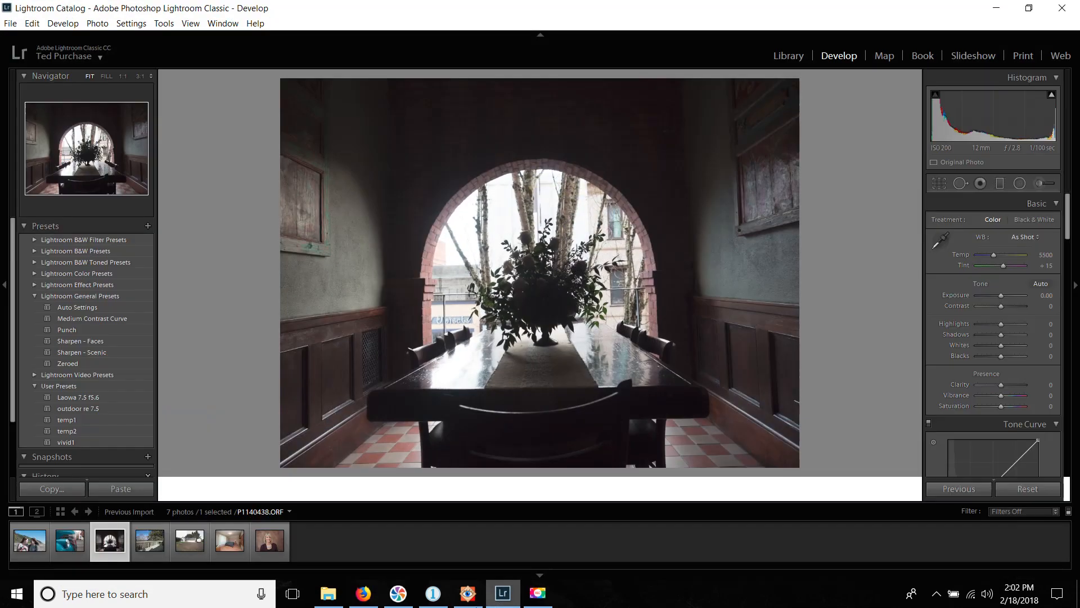
pyautogui.click(789, 56)
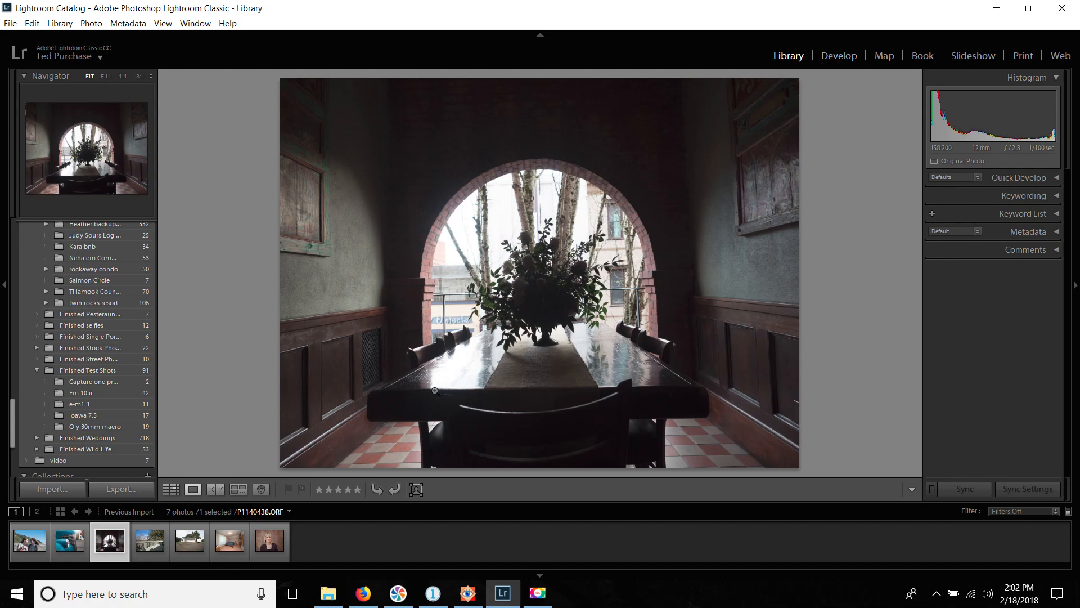
pyautogui.click(433, 592)
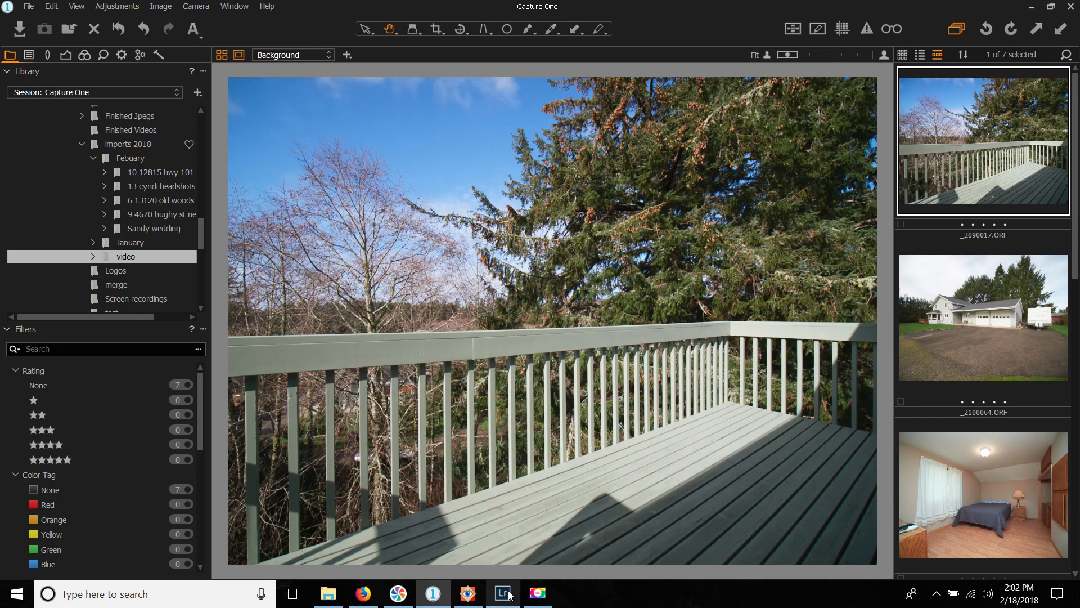
pyautogui.moveTo(510, 596)
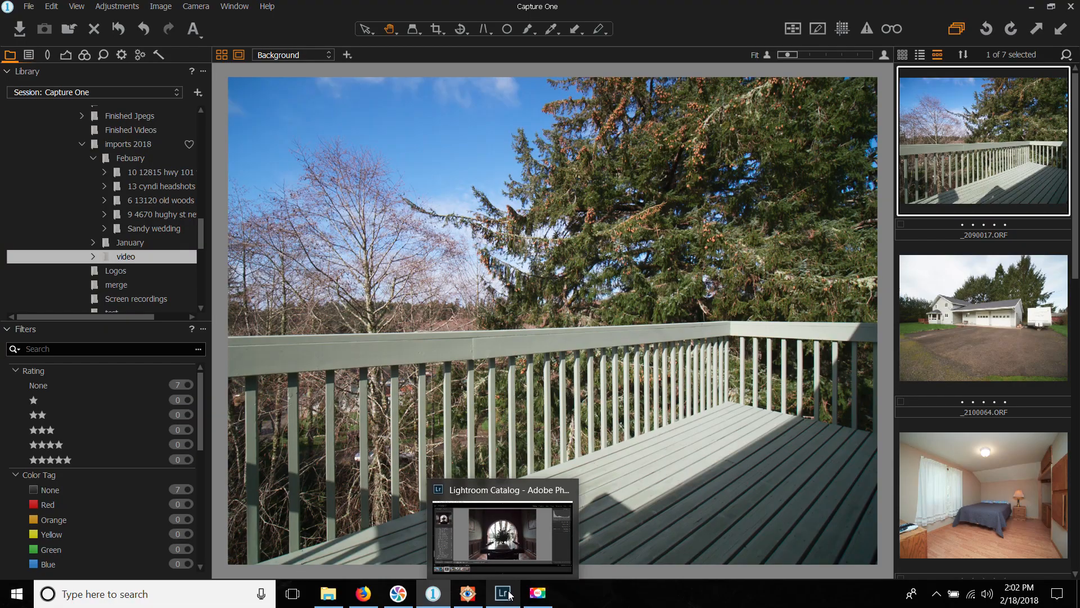
pyautogui.click(503, 592)
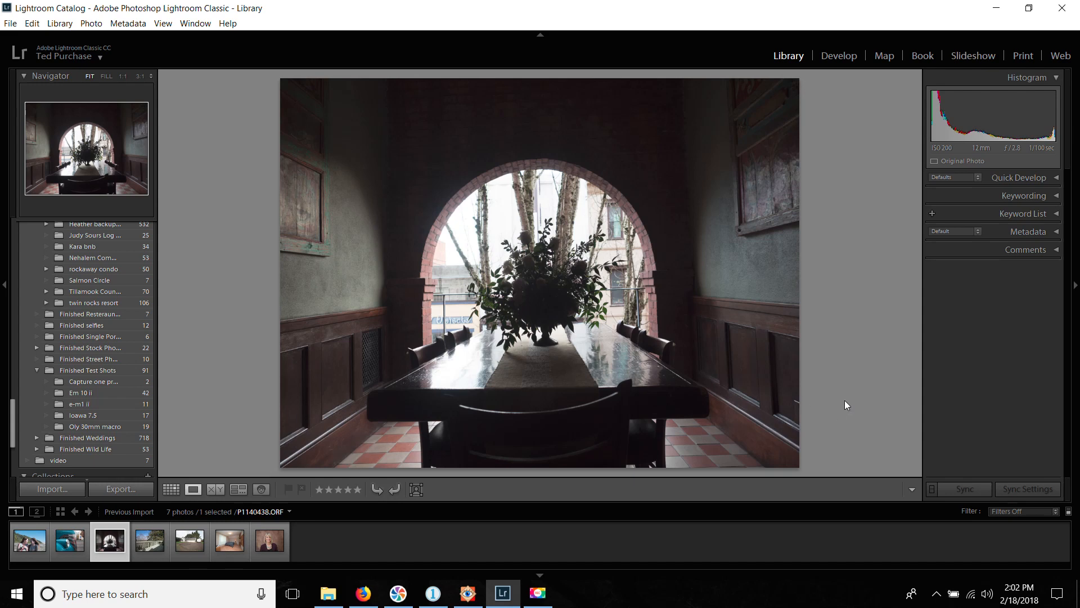
pyautogui.click(431, 603)
# Step: Switch to FastStone Image Viewer and preview the photos P1140446.ORF, P1140447.ORF and P1140445.ORF, paging back to P1140442.ORF
pyautogui.moveTo(466, 602)
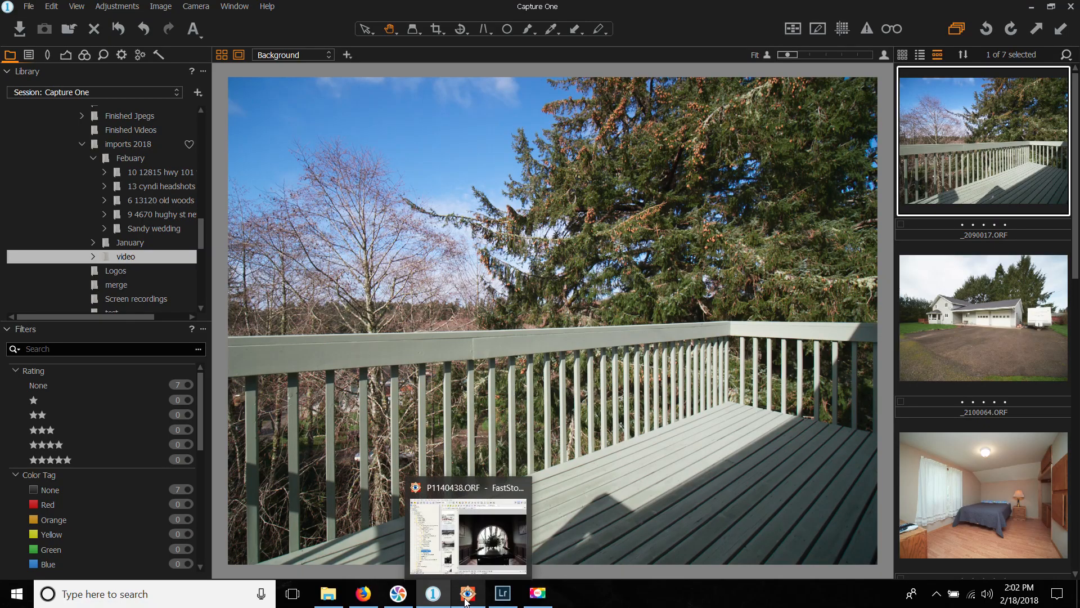
pyautogui.click(466, 602)
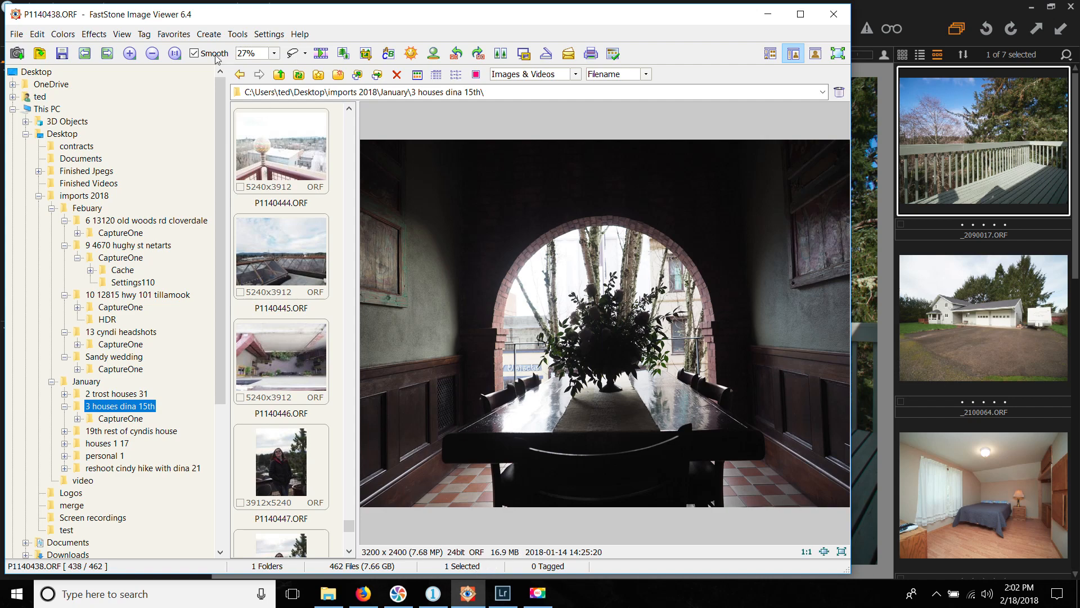
pyautogui.moveTo(469, 604)
pyautogui.click(290, 367)
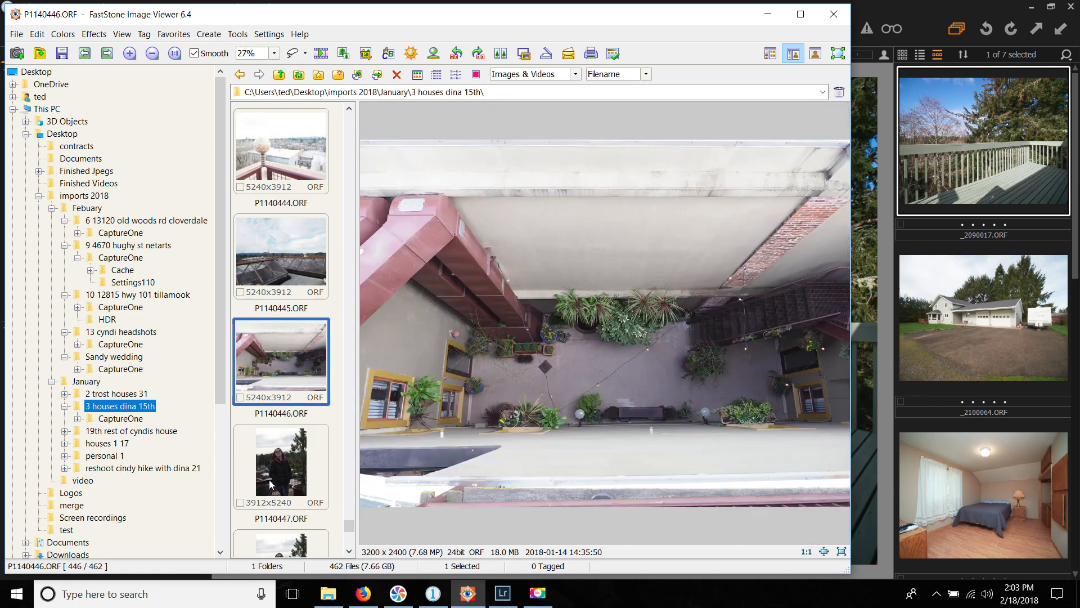
pyautogui.click(271, 485)
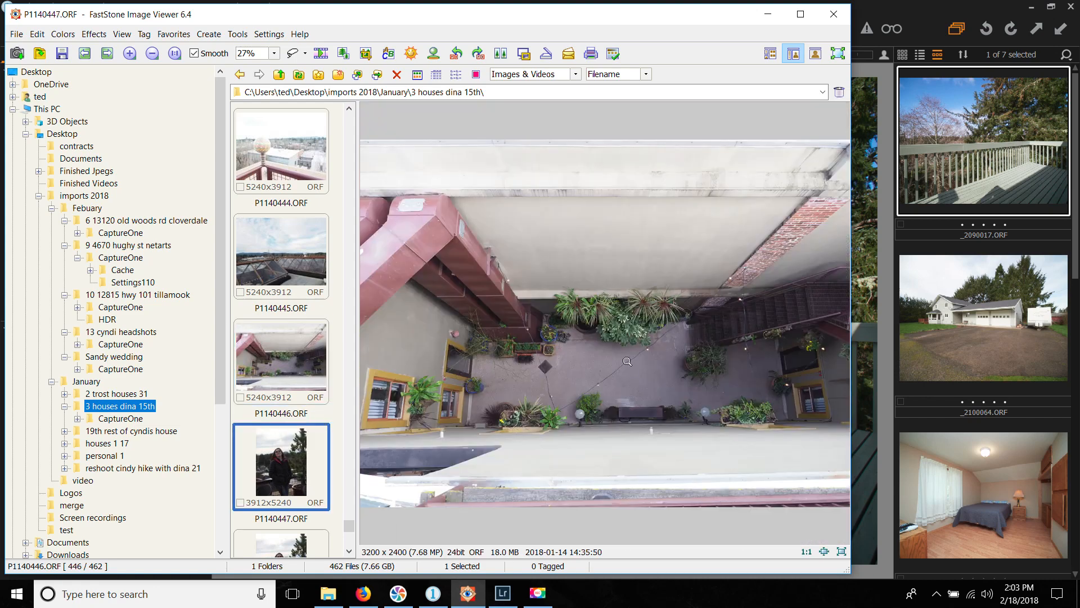
pyautogui.click(269, 276)
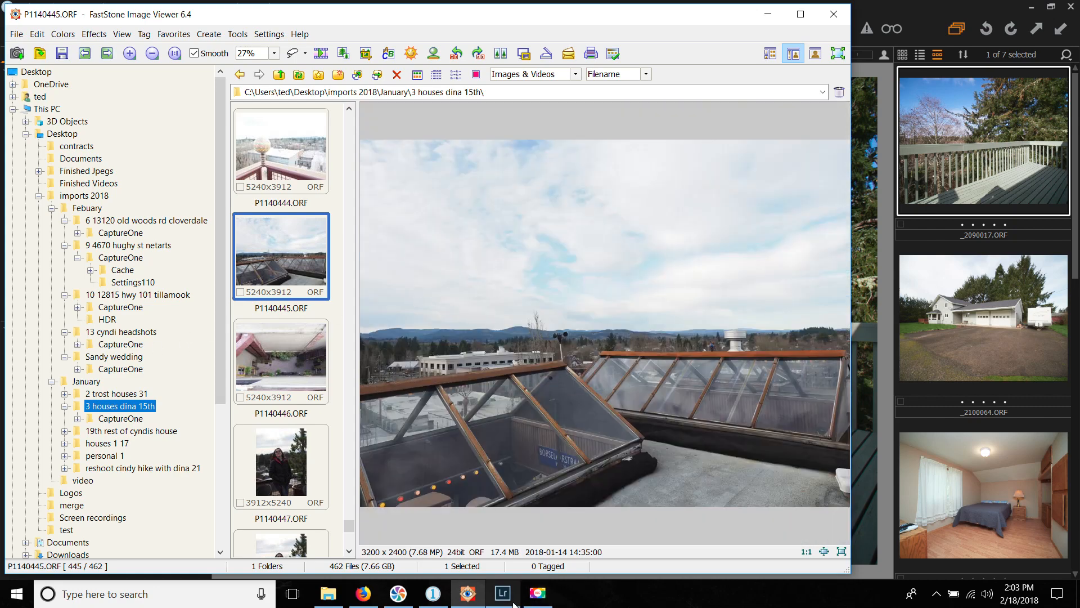
pyautogui.moveTo(514, 604)
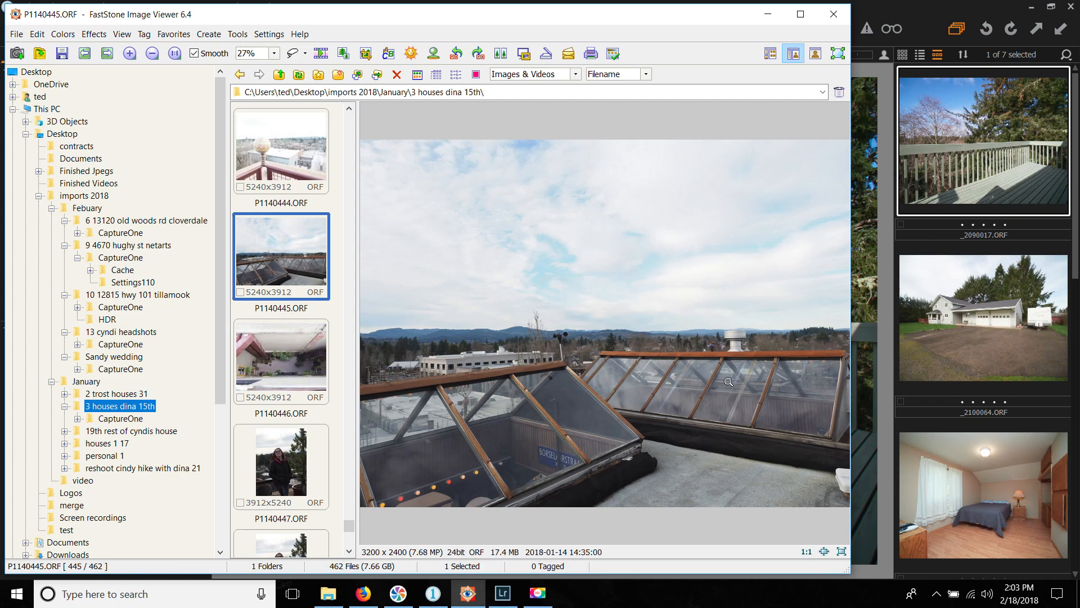
pyautogui.scroll(2, 735, 392)
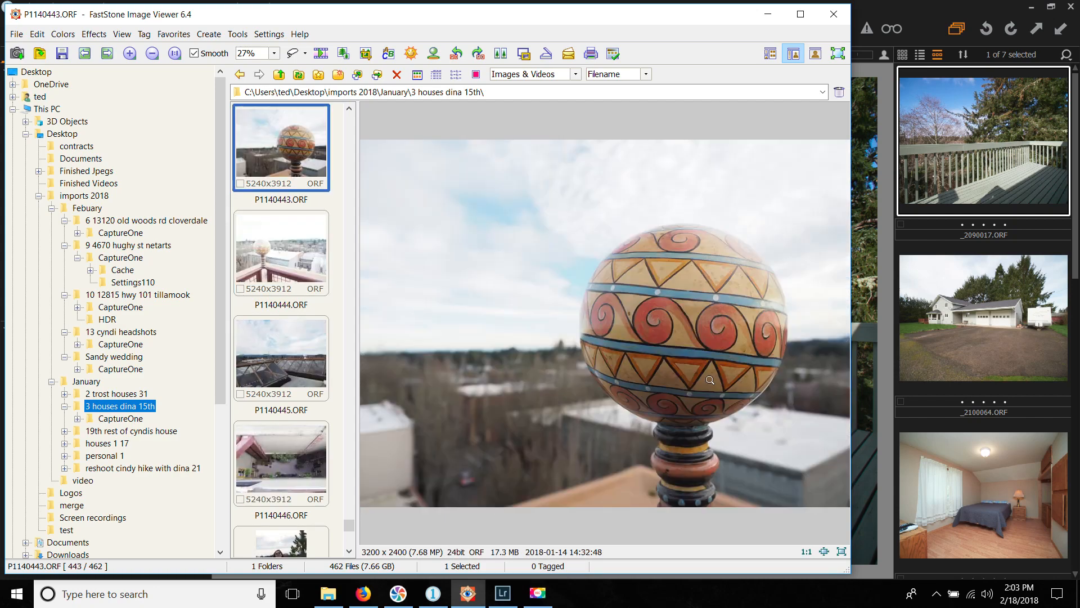
pyautogui.scroll(1, 710, 380)
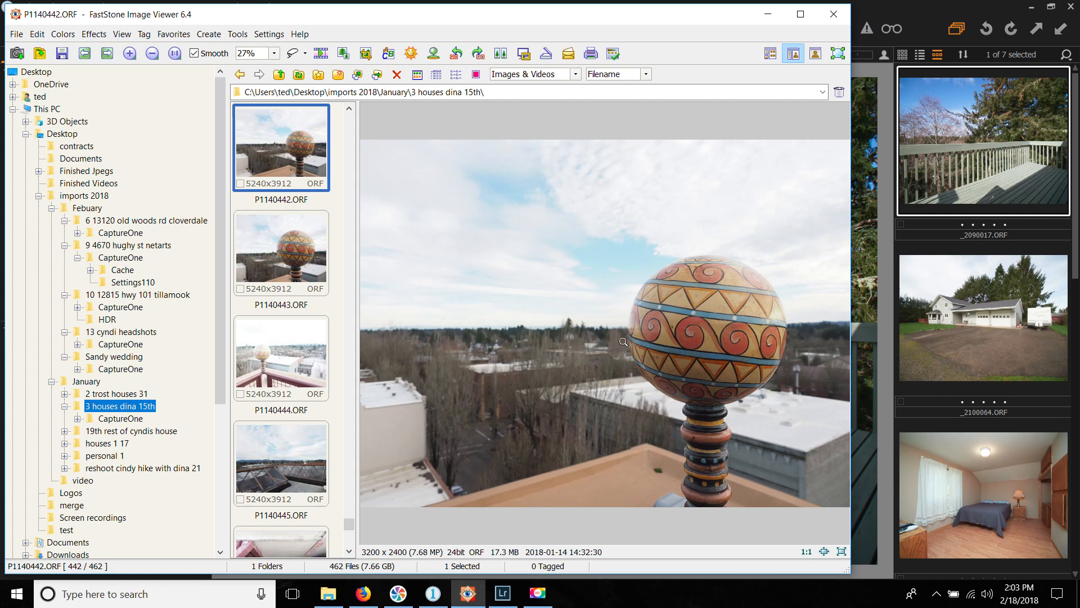
# Step: Minimize FastStone Image Viewer, and view the Lightroom Library followed by the Capture One workspace
pyautogui.click(769, 11)
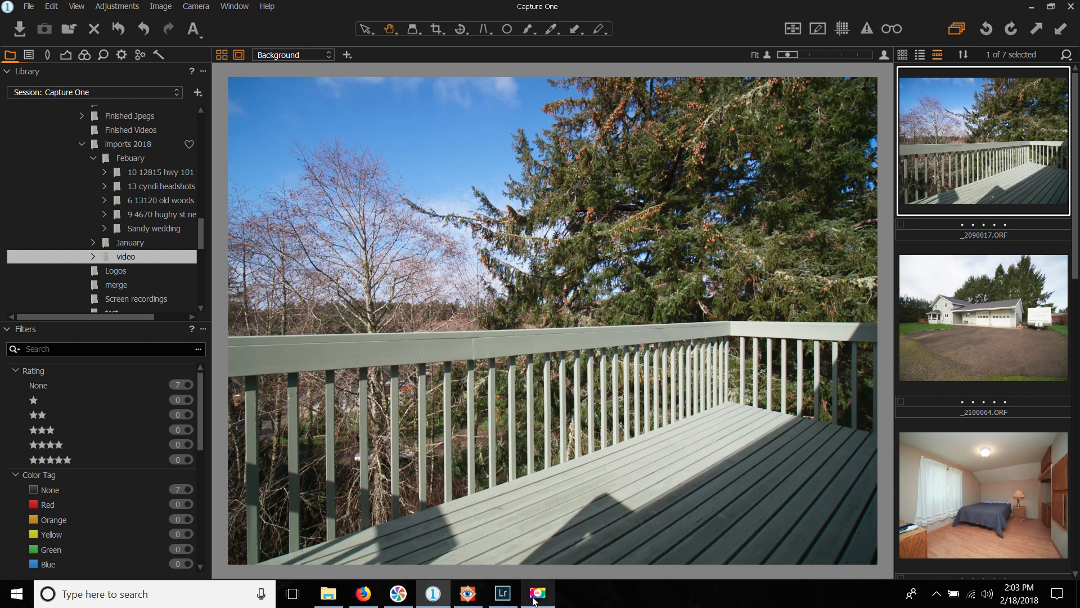
pyautogui.click(506, 600)
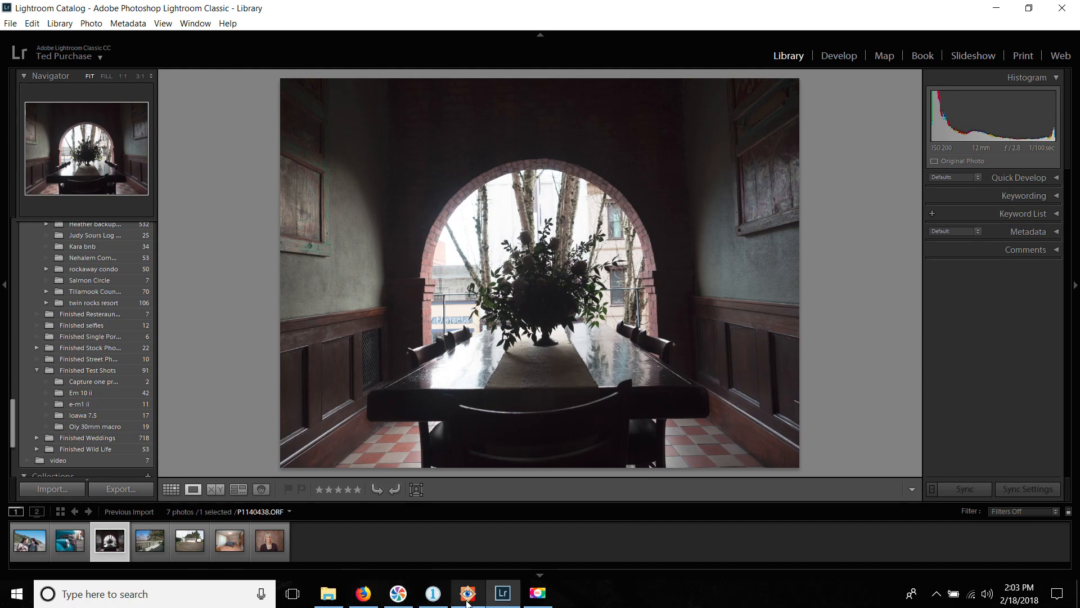
pyautogui.click(440, 600)
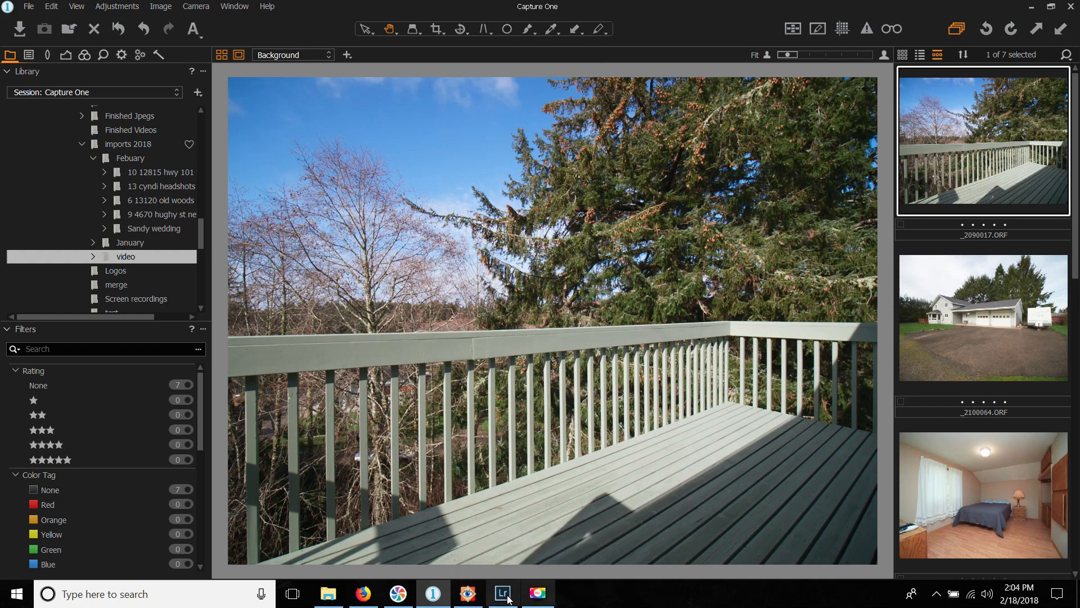
# Step: Switch to Firefox to review the Adobe Creative Cloud individual plans, and return to Capture One
pyautogui.click(365, 601)
pyautogui.scroll(3, 549, 419)
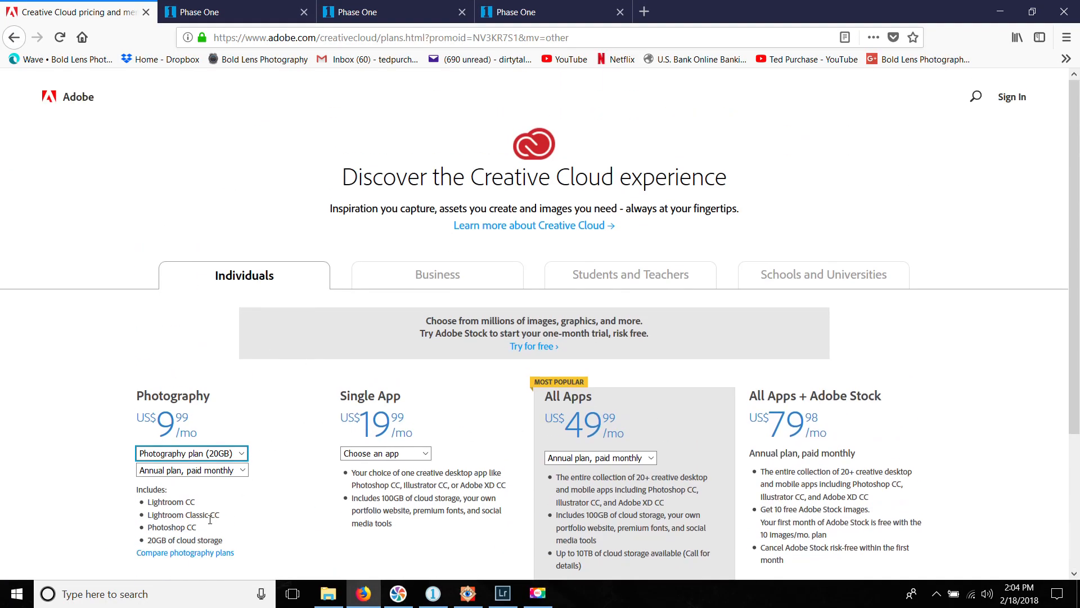
pyautogui.scroll(-2, 211, 490)
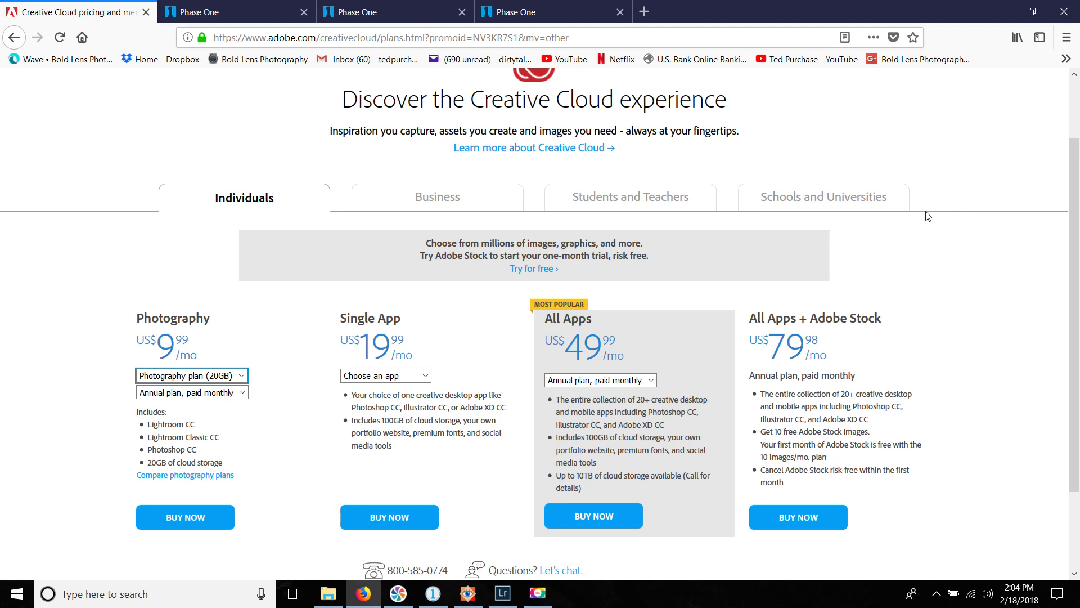
pyautogui.moveTo(438, 600)
pyautogui.click(437, 600)
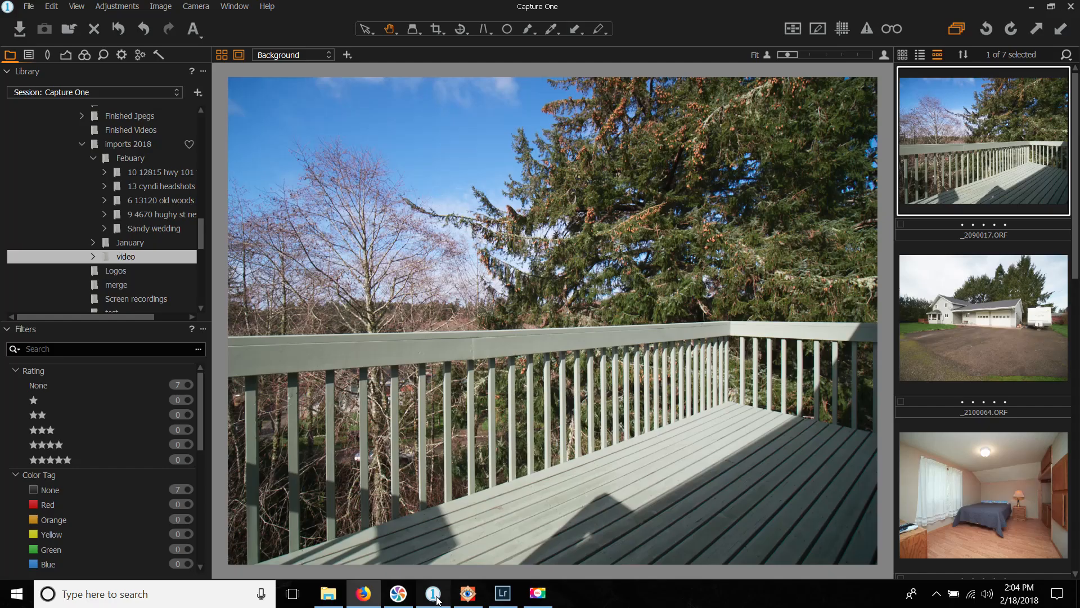
# Step: Look through the Library's folder tree up to the This PC locations, and collapse the Library tool
pyautogui.moveTo(503, 592)
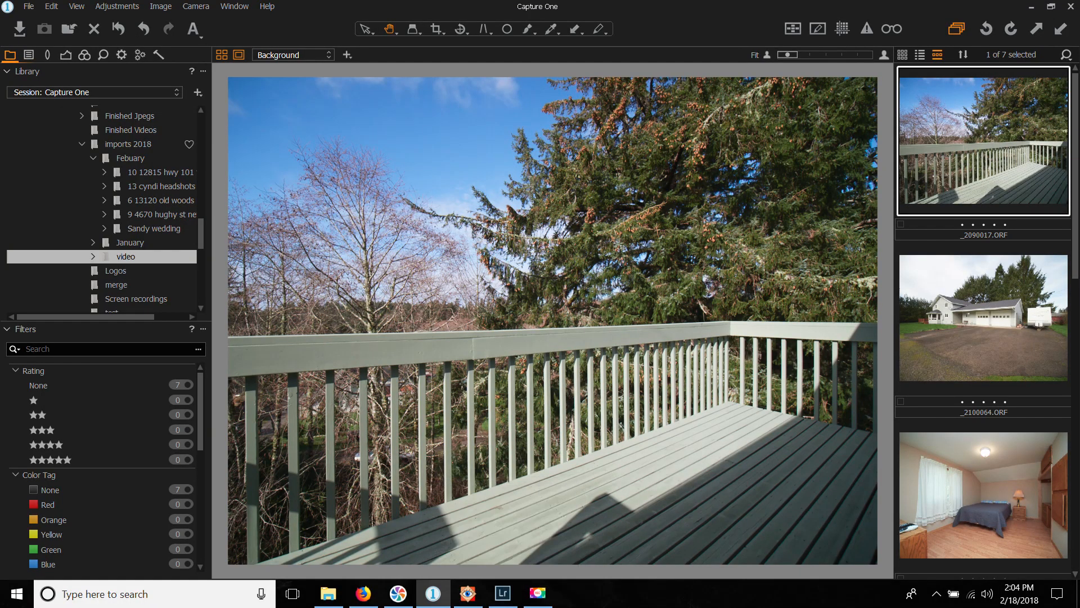
pyautogui.scroll(3, 134, 237)
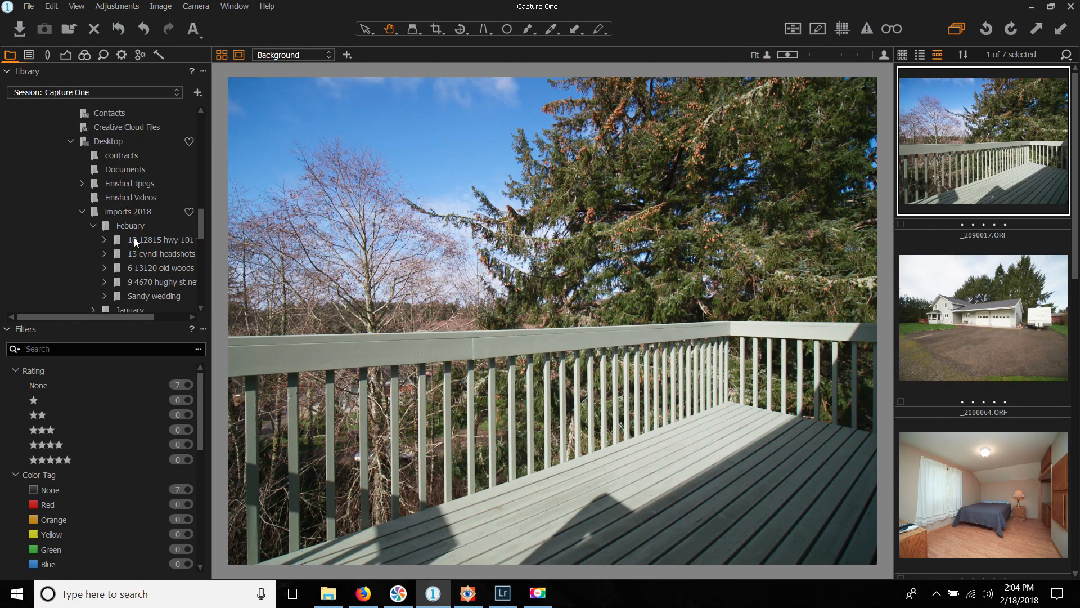
pyautogui.scroll(8, 134, 237)
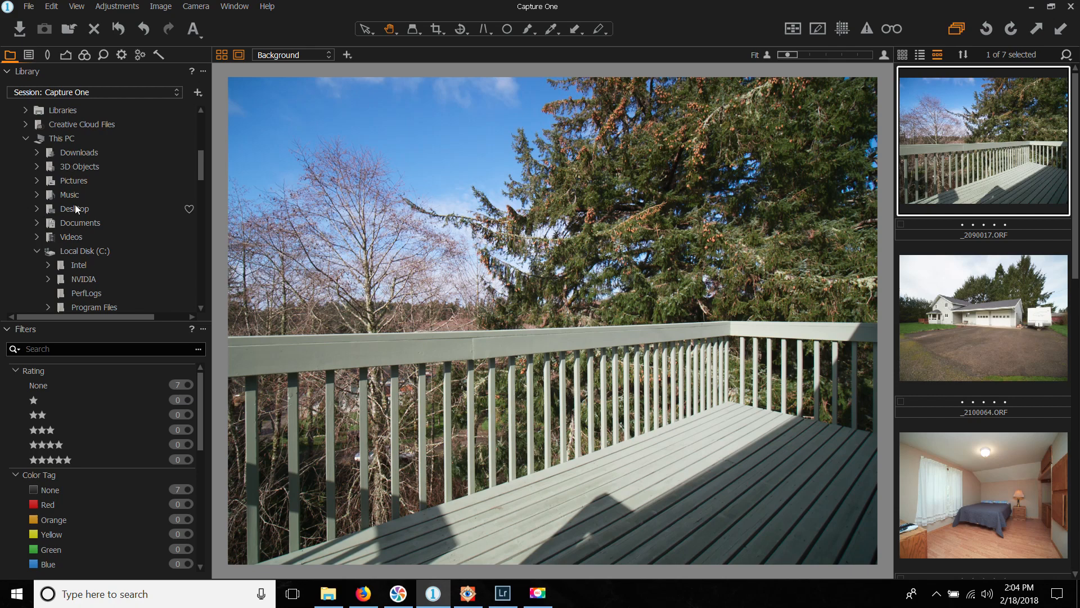
pyautogui.click(7, 73)
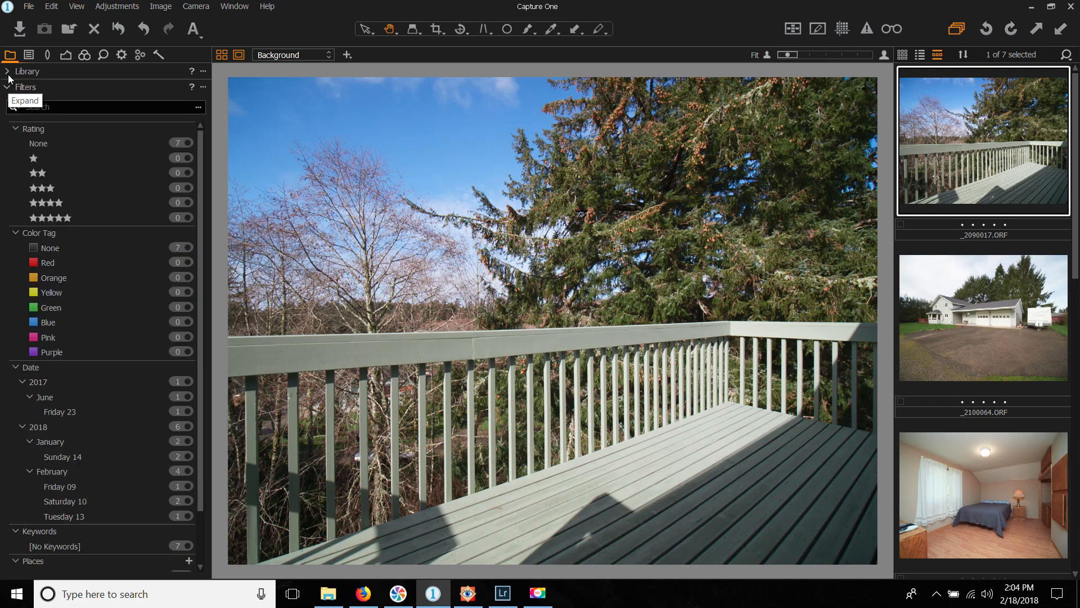
# Step: Close FastStone Image Viewer, and leave only the Library tool expanded in Capture One by collapsing the Filters tool
pyautogui.click(468, 593)
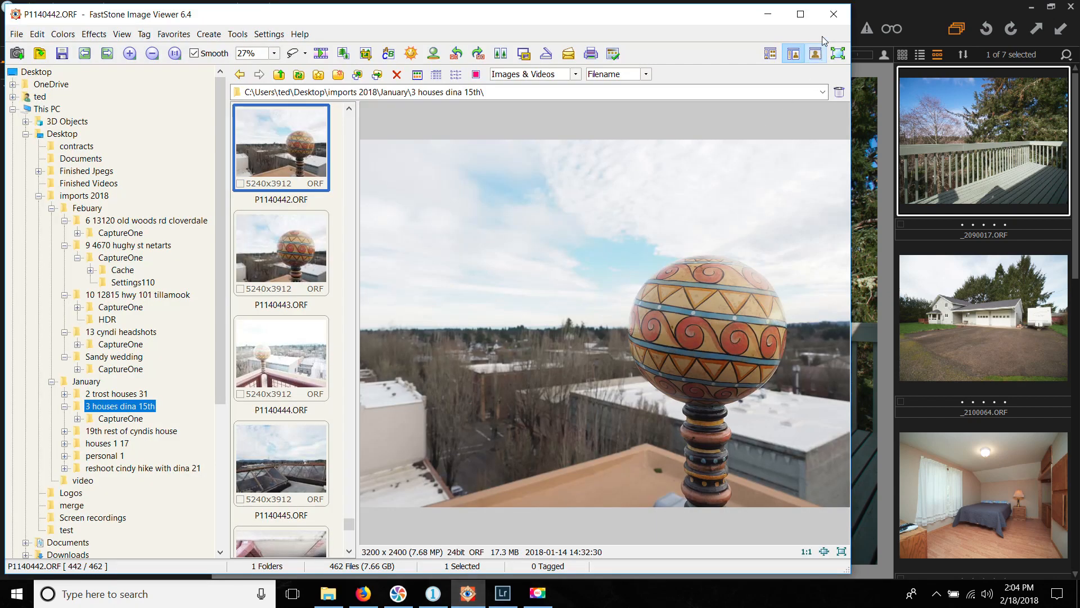
pyautogui.click(833, 14)
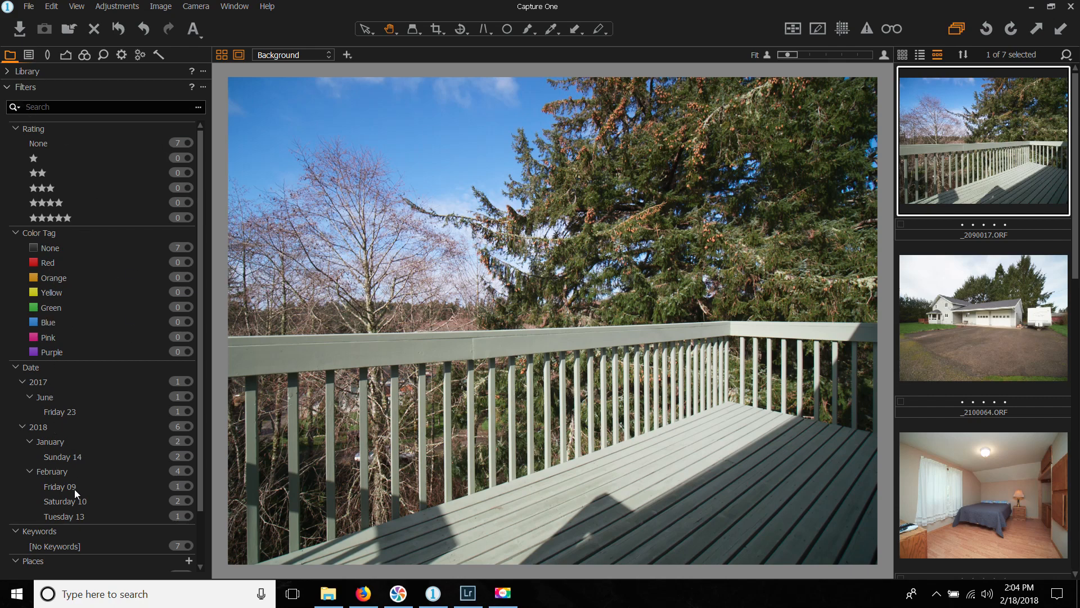
pyautogui.click(7, 87)
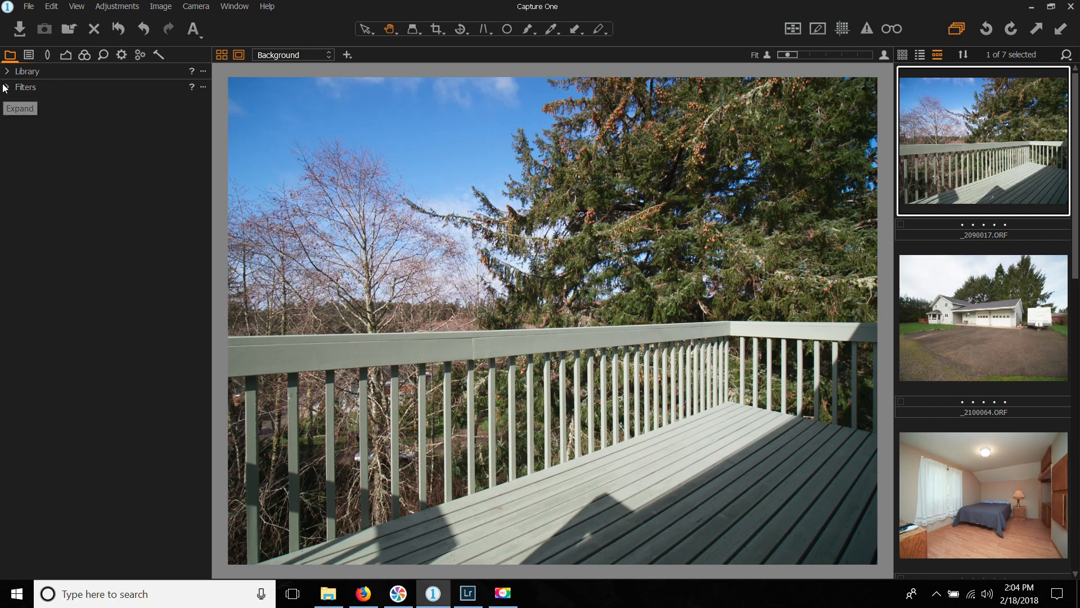
pyautogui.click(7, 71)
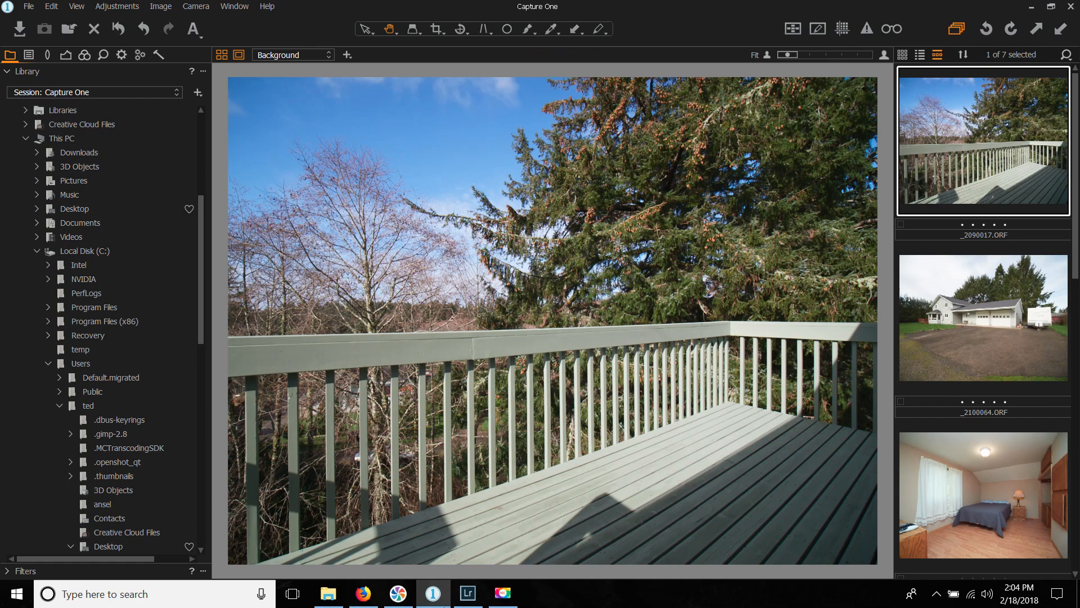
# Step: Switch to Lightroom to view its Library folder list, and return to Capture One
pyautogui.click(468, 592)
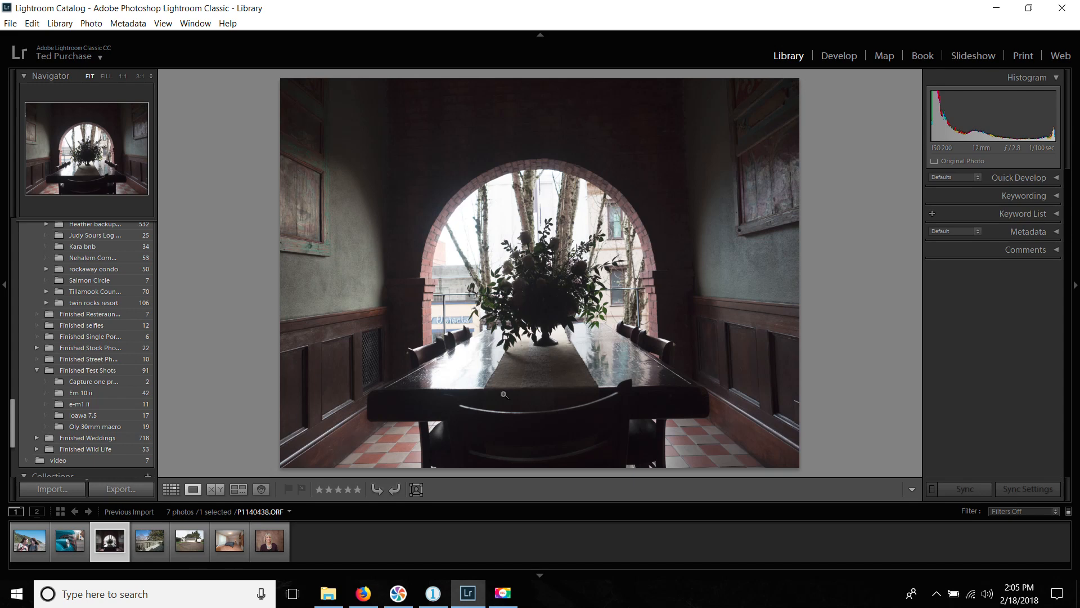
pyautogui.moveTo(437, 603)
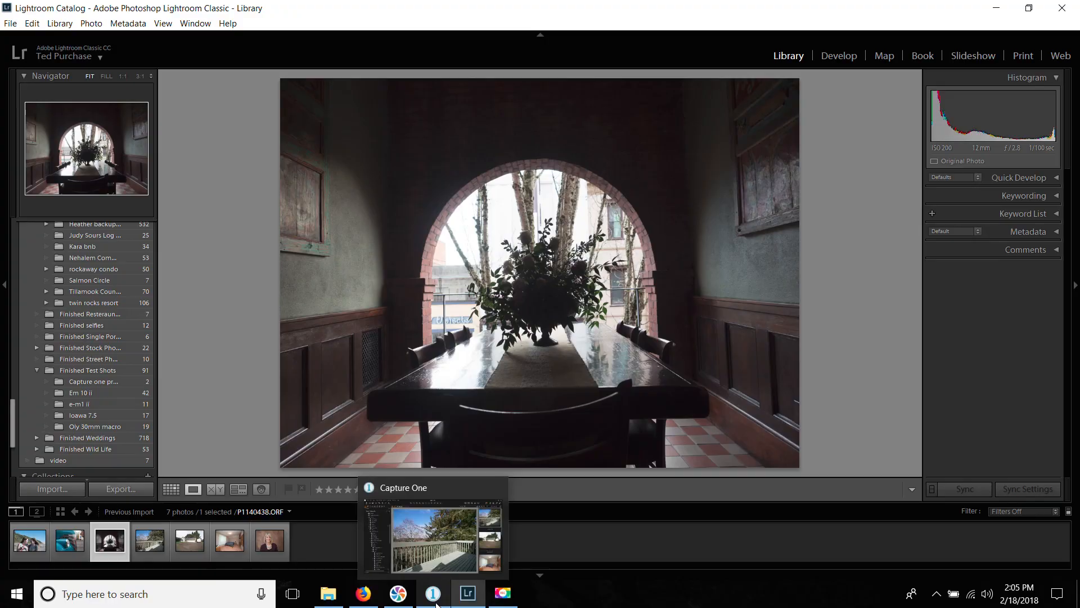
pyautogui.click(437, 604)
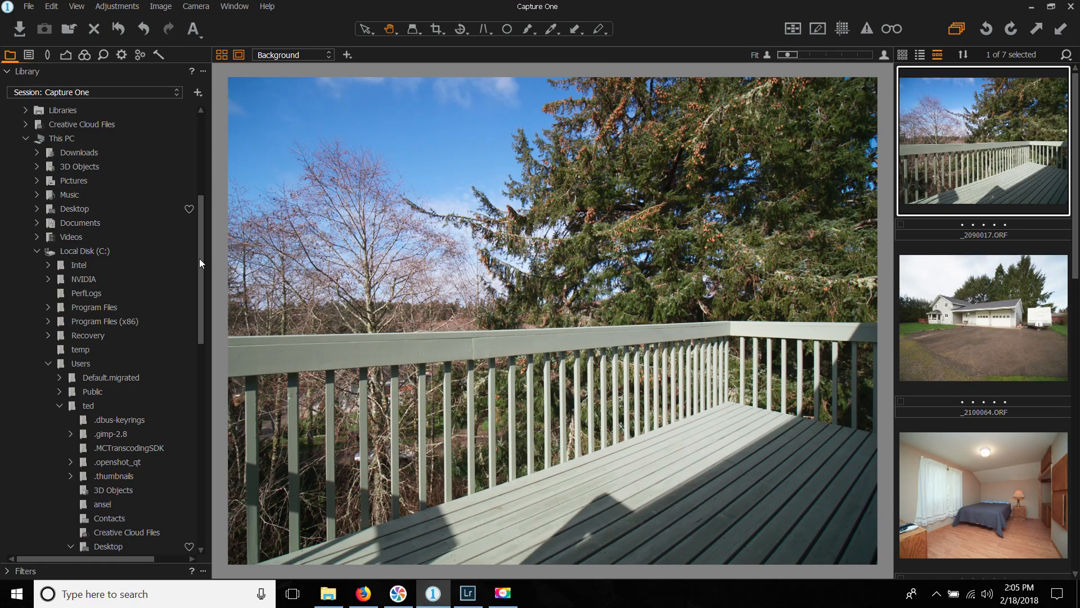
# Step: View _2090088.ORF in the property folder numbered 9 under imports 2018, and return to the video folder
pyautogui.moveTo(200, 261); pyautogui.dragTo(207, 369)
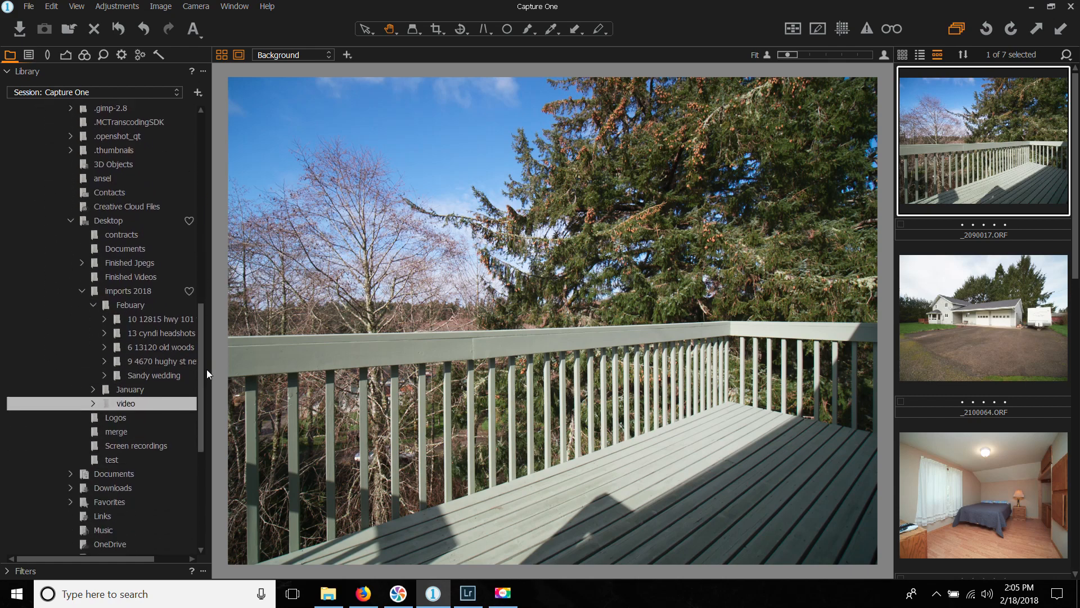
pyautogui.click(159, 363)
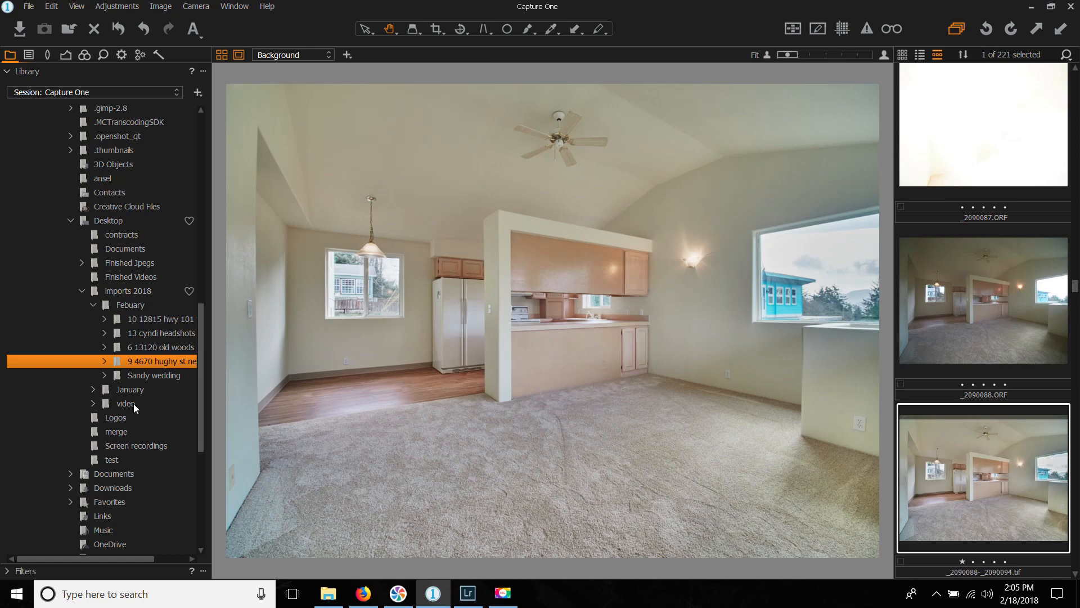
pyautogui.click(1001, 302)
pyautogui.scroll(-2, 996, 433)
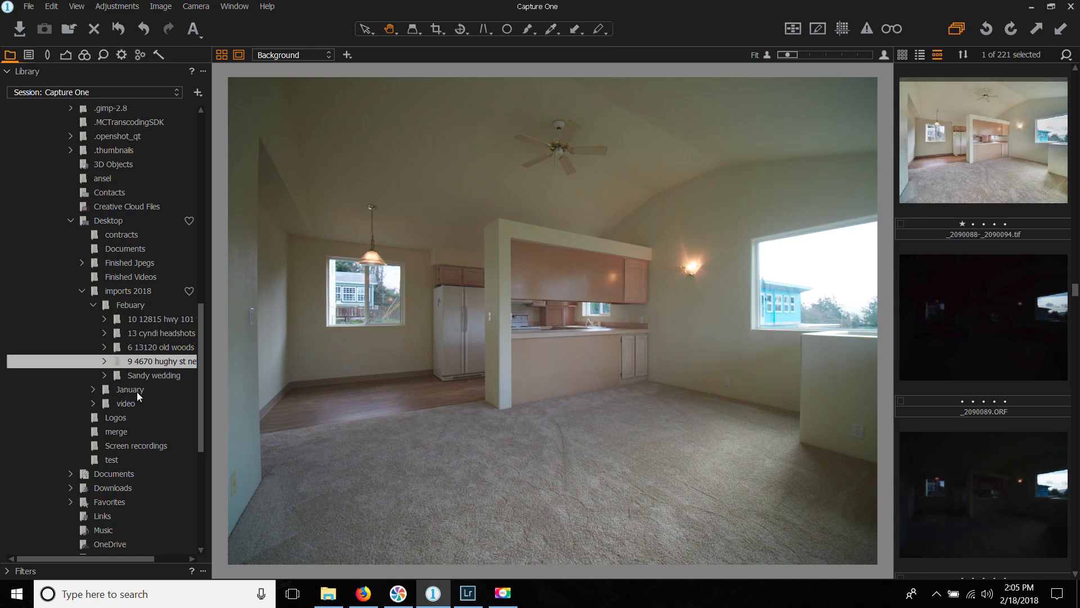
pyautogui.click(127, 403)
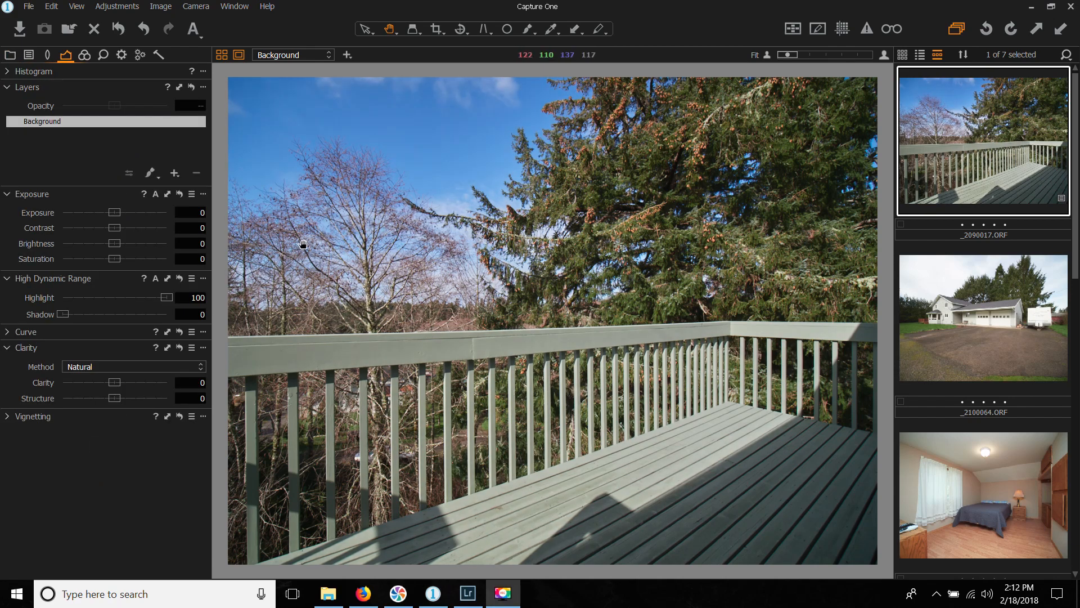
# Step: Examine the Styles and Presets and the Adjustments Clipboard's full settings list, and open the Lens Correction tools
pyautogui.click(48, 57)
pyautogui.click(29, 56)
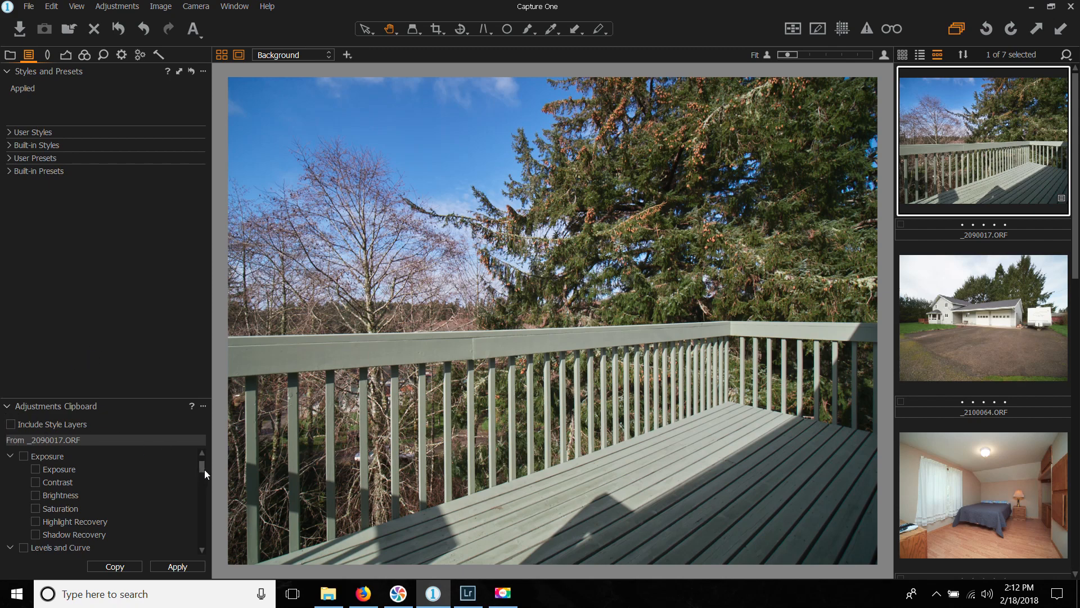
pyautogui.moveTo(202, 468); pyautogui.dragTo(195, 552)
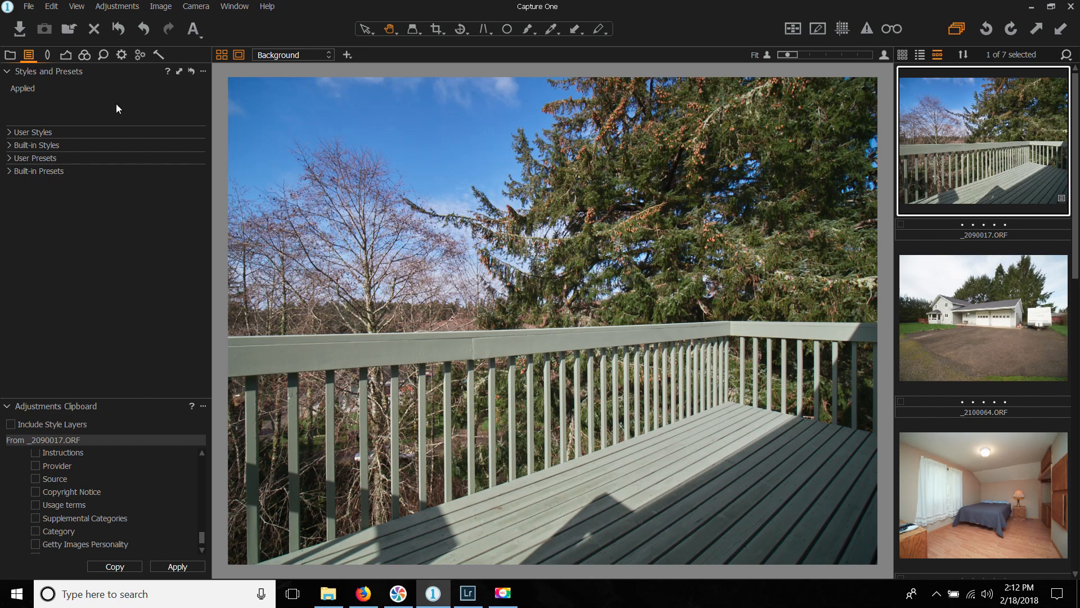
pyautogui.click(48, 54)
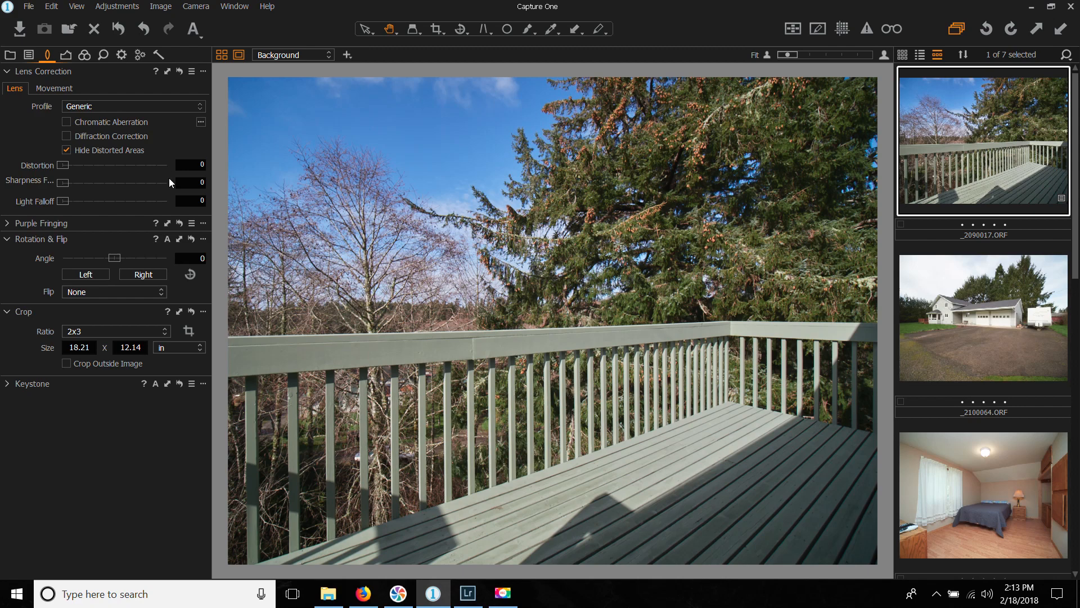
# Step: Try adjusting the Sharpness Falloff and rotating the photo by -1.95, and reset the rotation angle to 0
pyautogui.click(98, 186)
pyautogui.moveTo(100, 185)
pyautogui.mouseDown()
pyautogui.moveTo(46, 181)
pyautogui.moveTo(100, 184)
pyautogui.moveTo(80, 183)
pyautogui.mouseUp()
pyautogui.moveTo(117, 258); pyautogui.dragTo(115, 253)
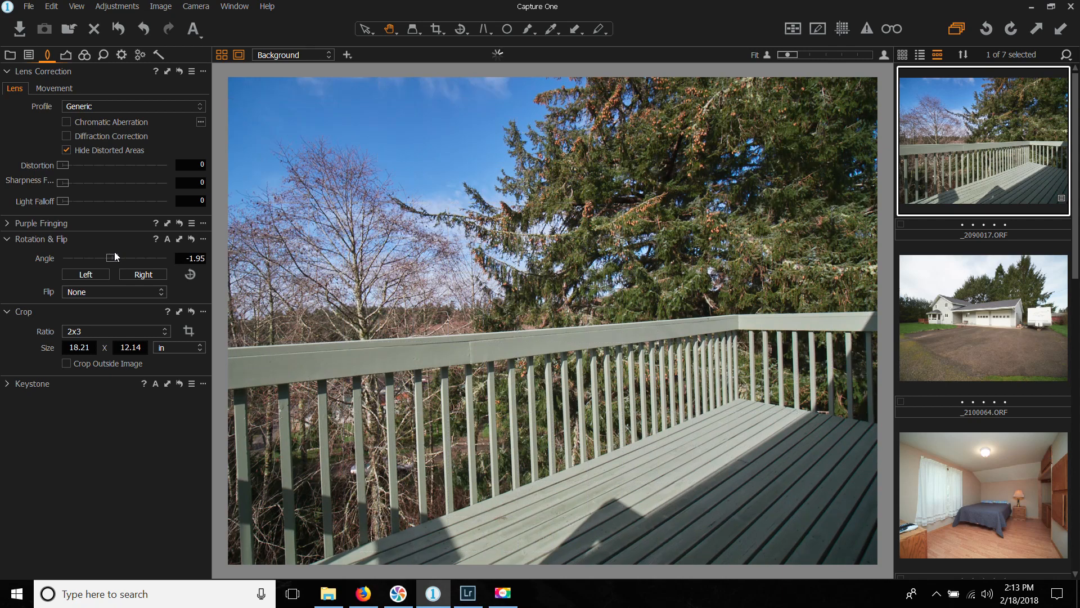
pyautogui.doubleClick(115, 252)
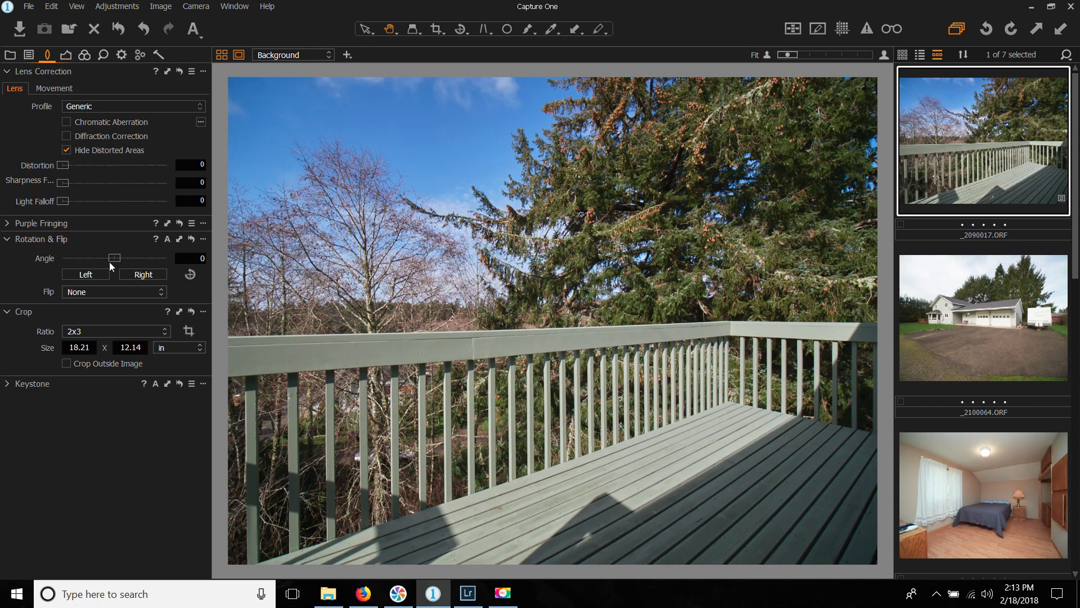
# Step: Show the guides, line them up with the railing and a baluster, and set the rotation angle to 0.3
pyautogui.click(843, 28)
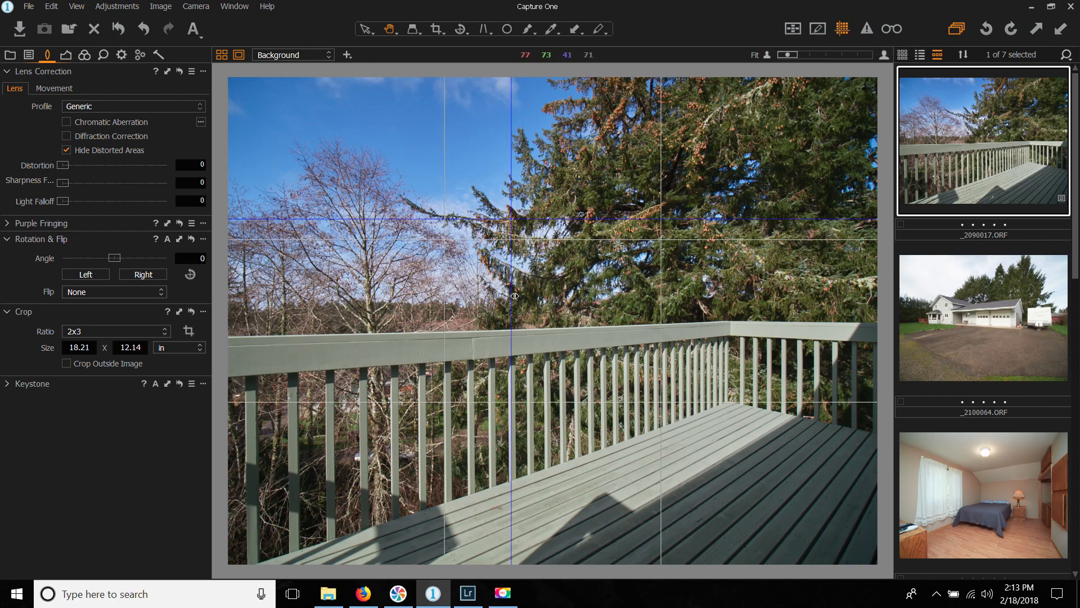
pyautogui.moveTo(512, 296); pyautogui.dragTo(573, 304)
pyautogui.moveTo(636, 219); pyautogui.dragTo(612, 357)
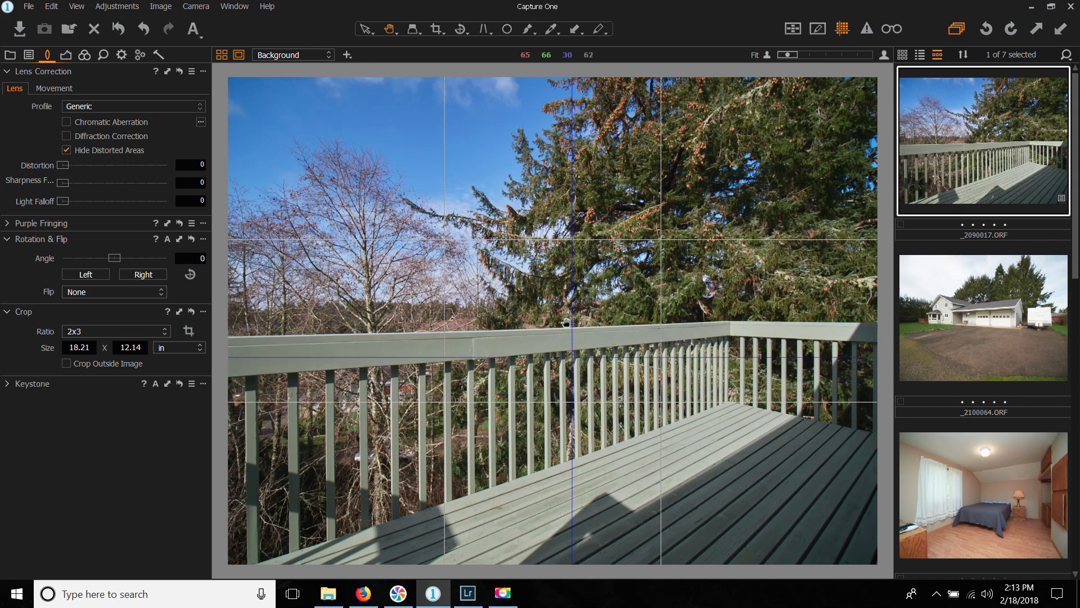
pyautogui.moveTo(570, 322); pyautogui.dragTo(422, 360)
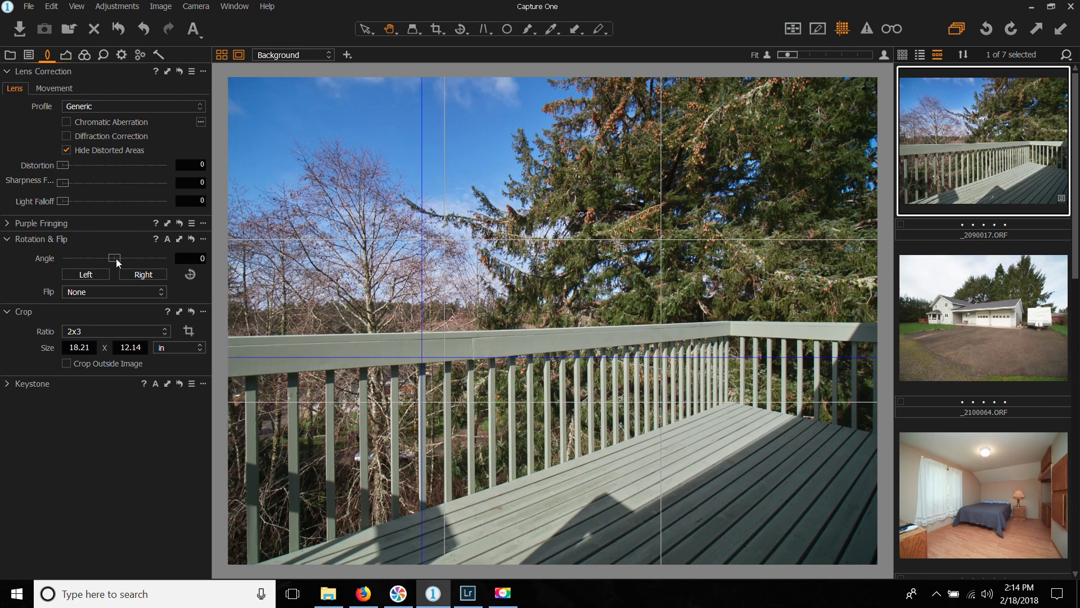
pyautogui.moveTo(115, 262); pyautogui.dragTo(116, 262)
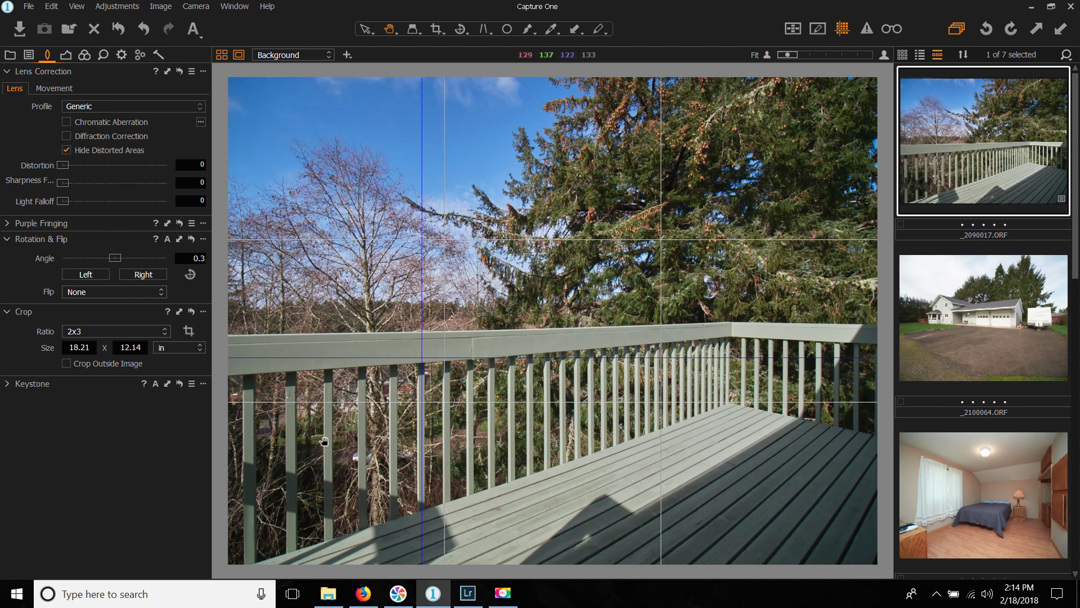
# Step: Switch to Lightroom and straighten _2090017.ORF to an angle of 0.20 with Crop & Straighten
pyautogui.click(468, 593)
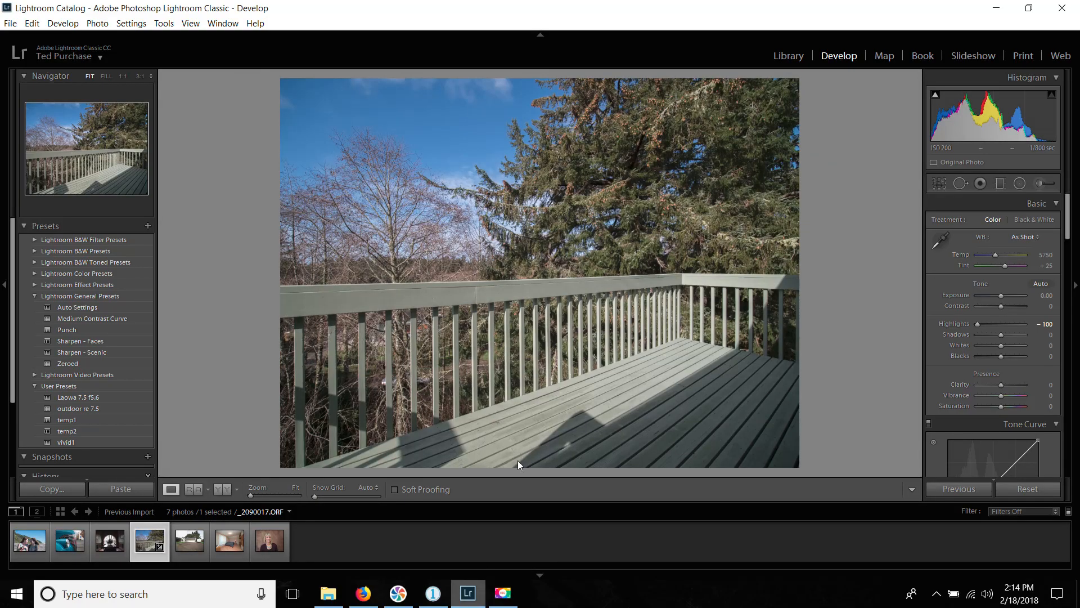
pyautogui.click(940, 184)
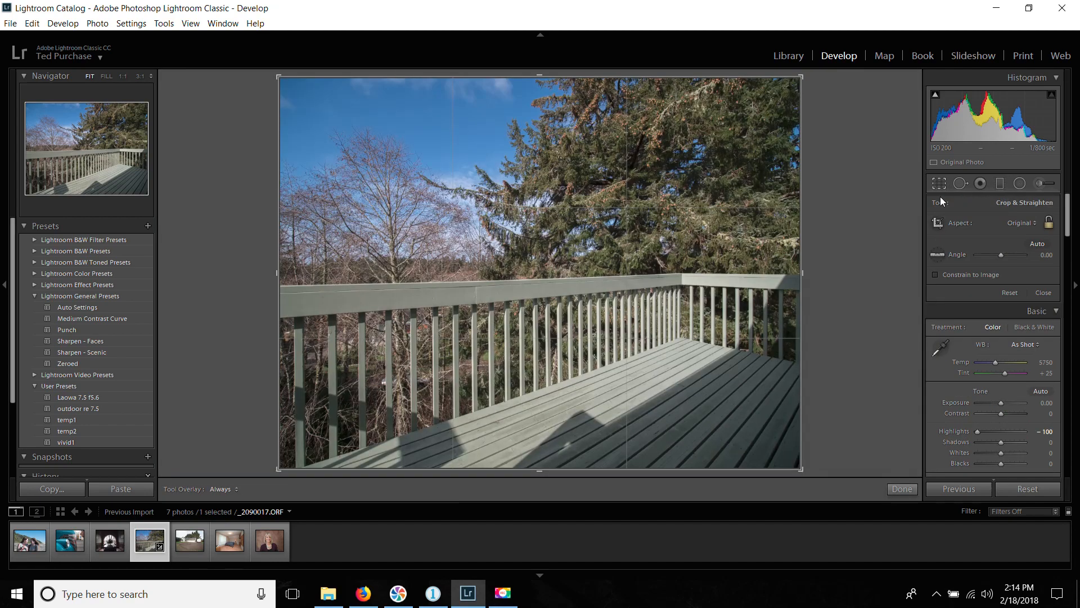
pyautogui.moveTo(1001, 254); pyautogui.dragTo(1002, 255)
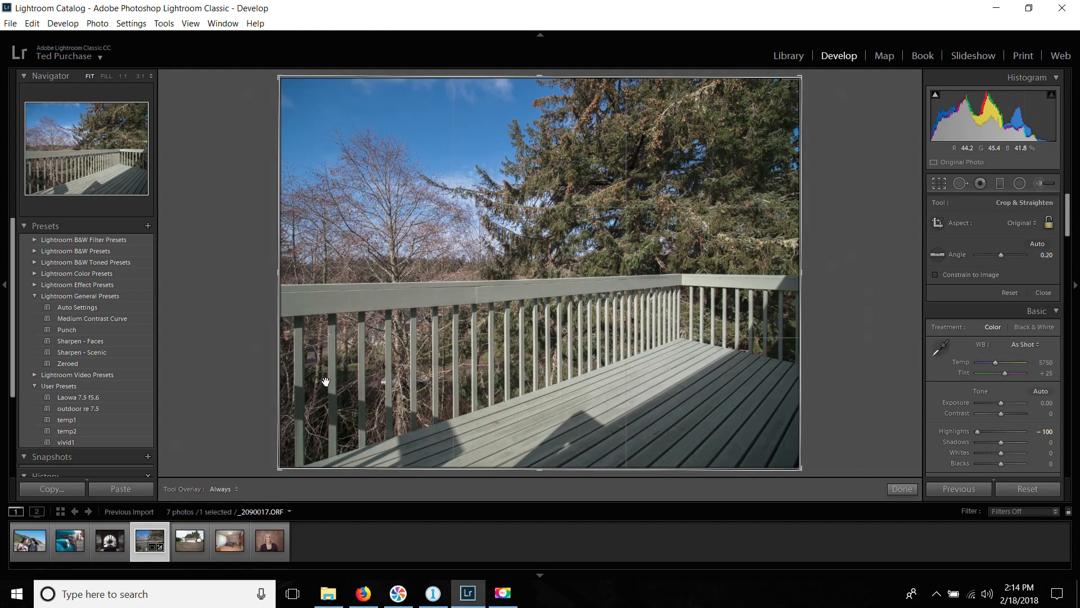
pyautogui.press('Return')
pyautogui.click(363, 380)
pyautogui.click(364, 381)
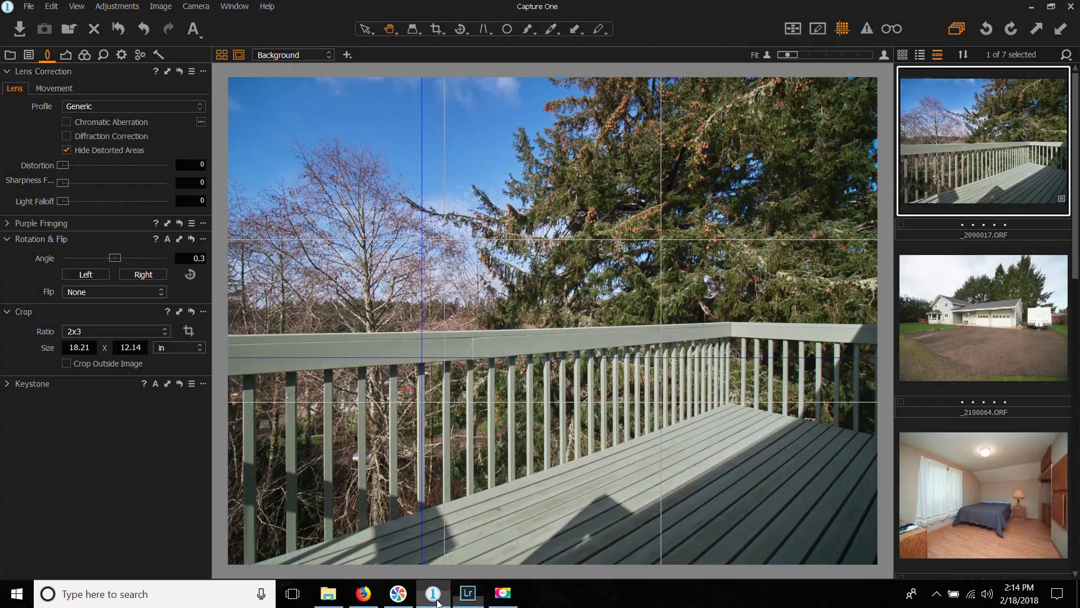
# Step: Return to Capture One and fine-tune the rotation angle to 0.5 against the vertical guide on the baluster
pyautogui.click(434, 592)
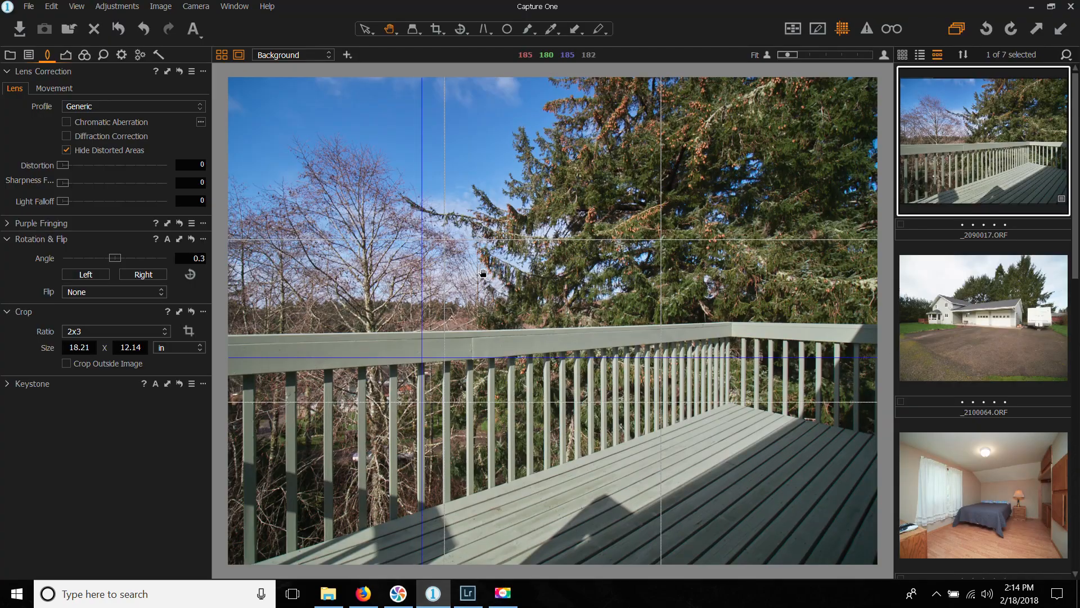
pyautogui.click(442, 457)
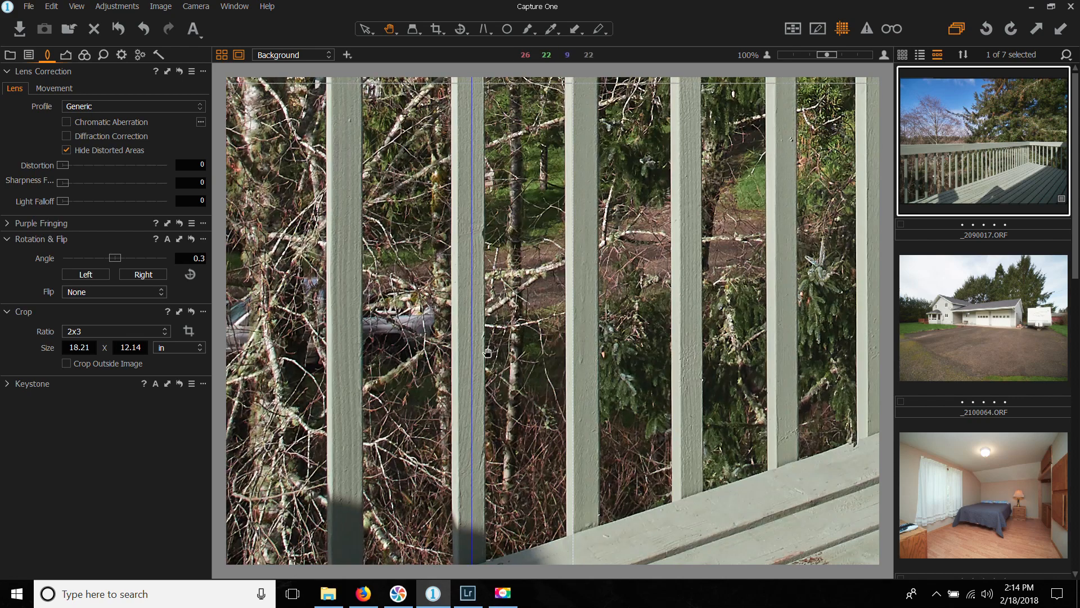
pyautogui.doubleClick(117, 258)
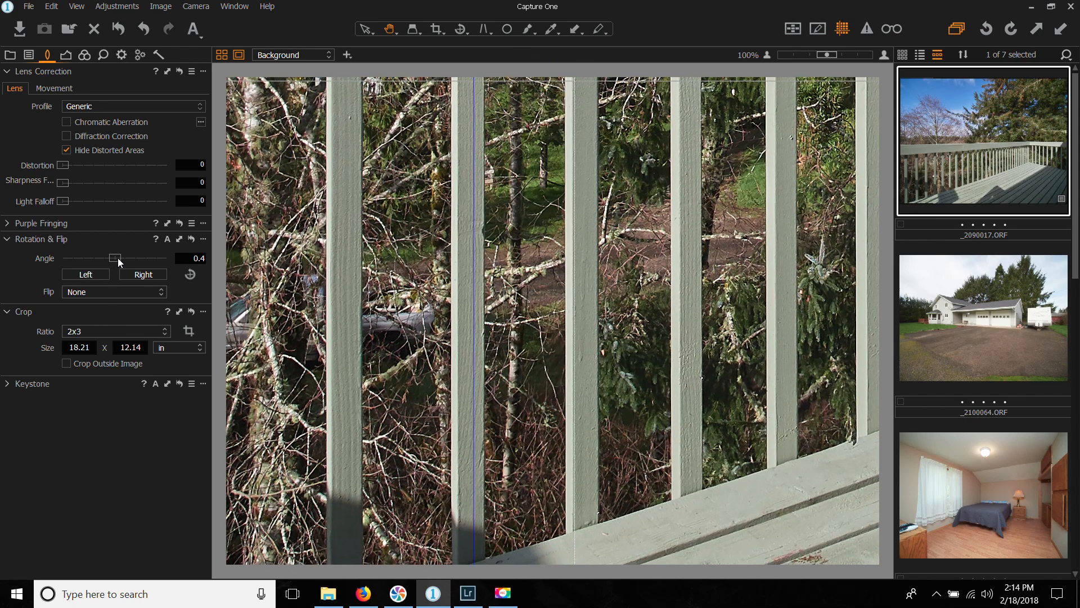
pyautogui.scroll(1, 117, 258)
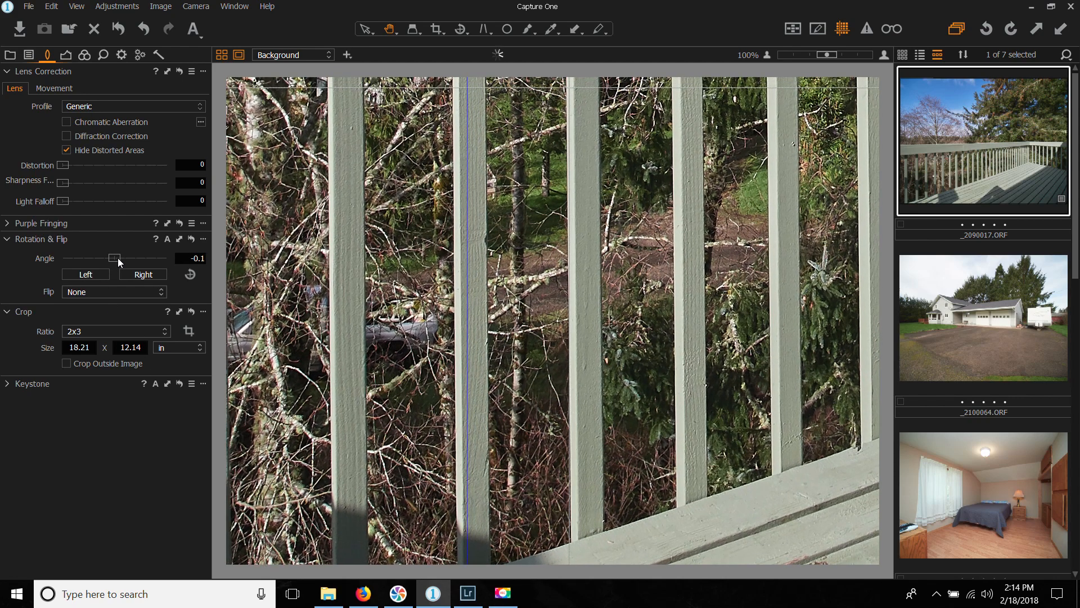
pyautogui.scroll(2, 117, 257)
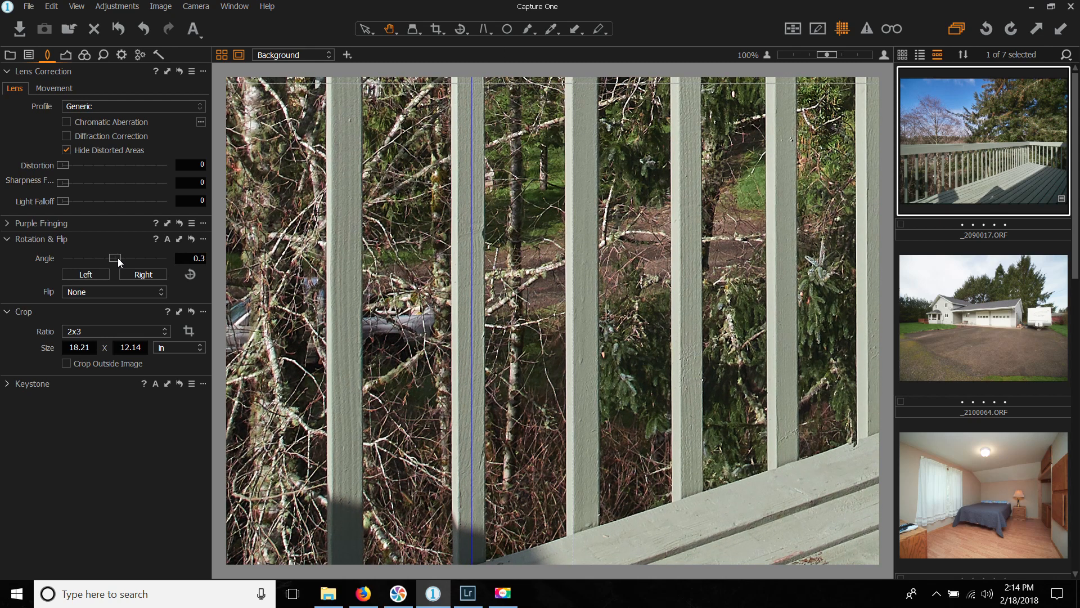
pyautogui.scroll(1, 117, 258)
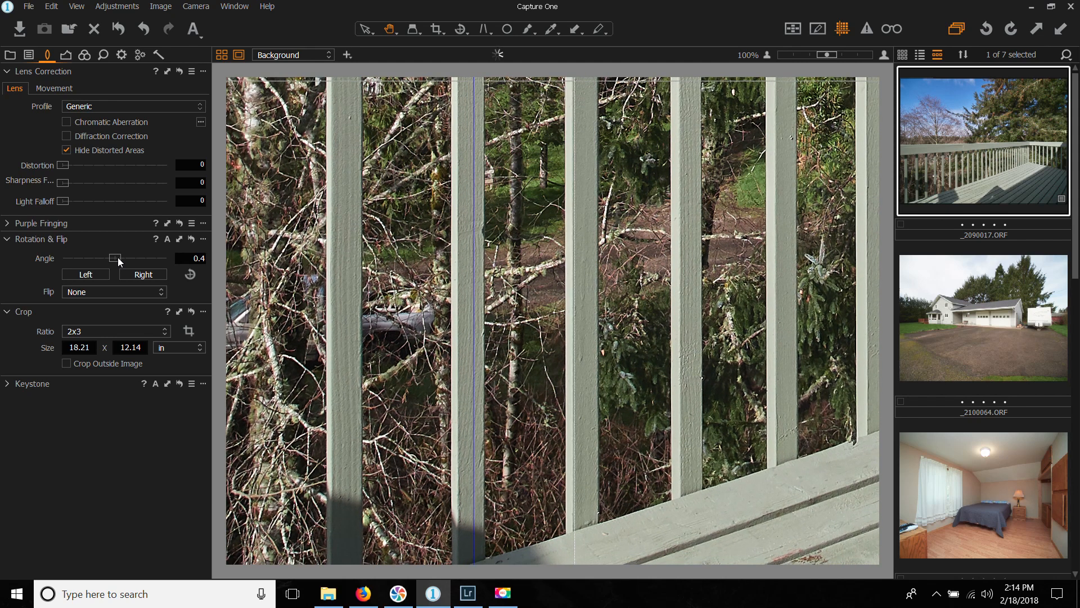
pyautogui.scroll(1, 118, 260)
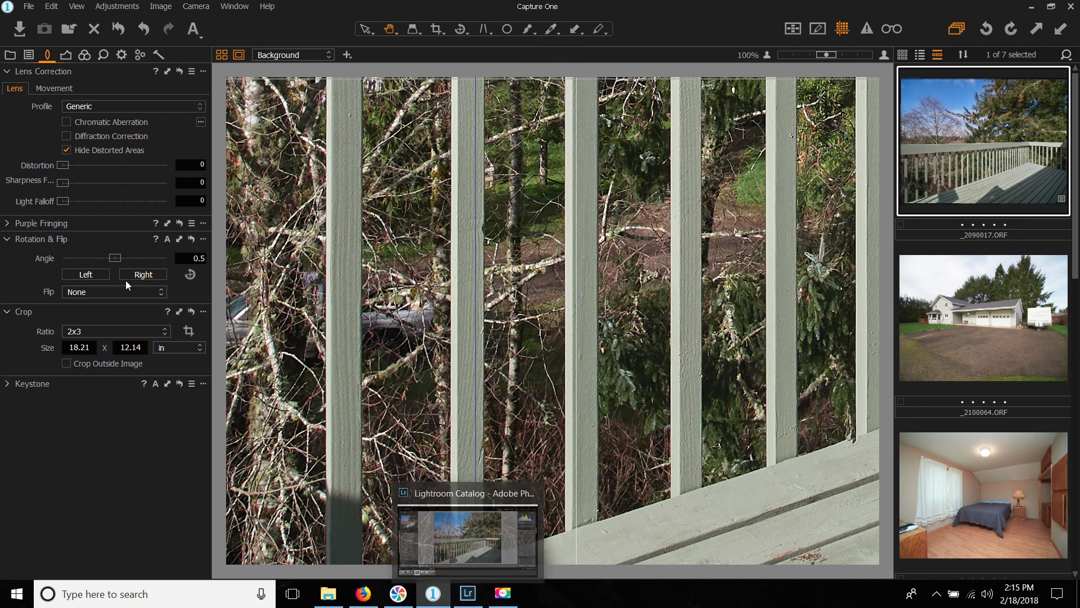
# Step: Turn on Chromatic Aberration correction and examine the railing, balusters and tree branches at 100%
pyautogui.moveTo(622, 244); pyautogui.dragTo(587, 527)
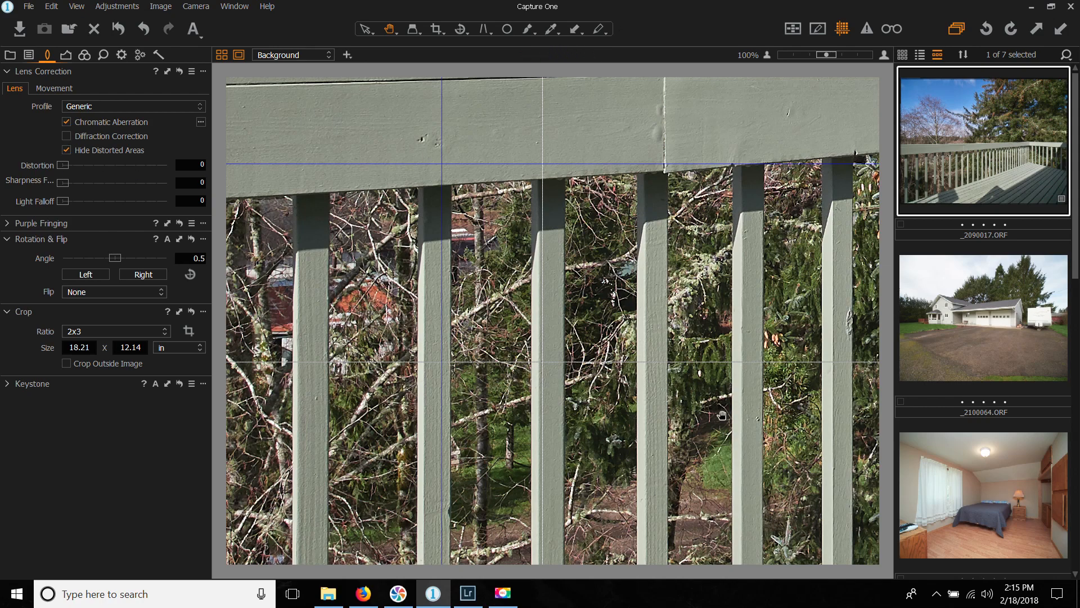
pyautogui.moveTo(734, 228); pyautogui.dragTo(648, 607)
pyautogui.moveTo(690, 197); pyautogui.dragTo(670, 493)
pyautogui.moveTo(578, 270); pyautogui.dragTo(848, 418)
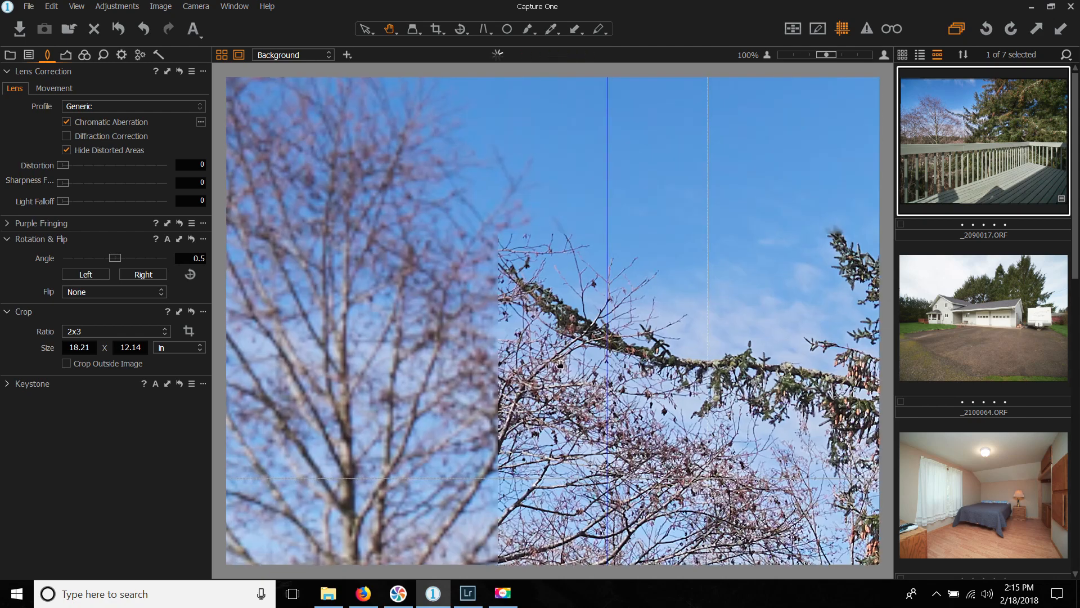
pyautogui.moveTo(418, 346); pyautogui.dragTo(753, 408)
pyautogui.moveTo(370, 415); pyautogui.dragTo(756, 273)
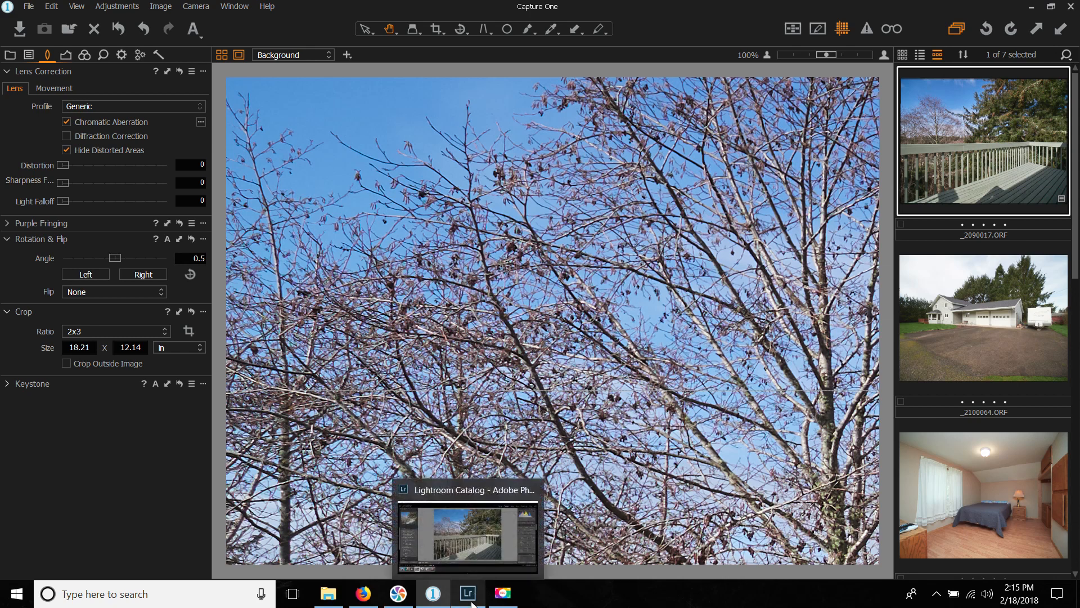
# Step: Switch to Lightroom, examine the bare tree and evergreen branches at 1:1, and return to the fitted view
pyautogui.moveTo(440, 604)
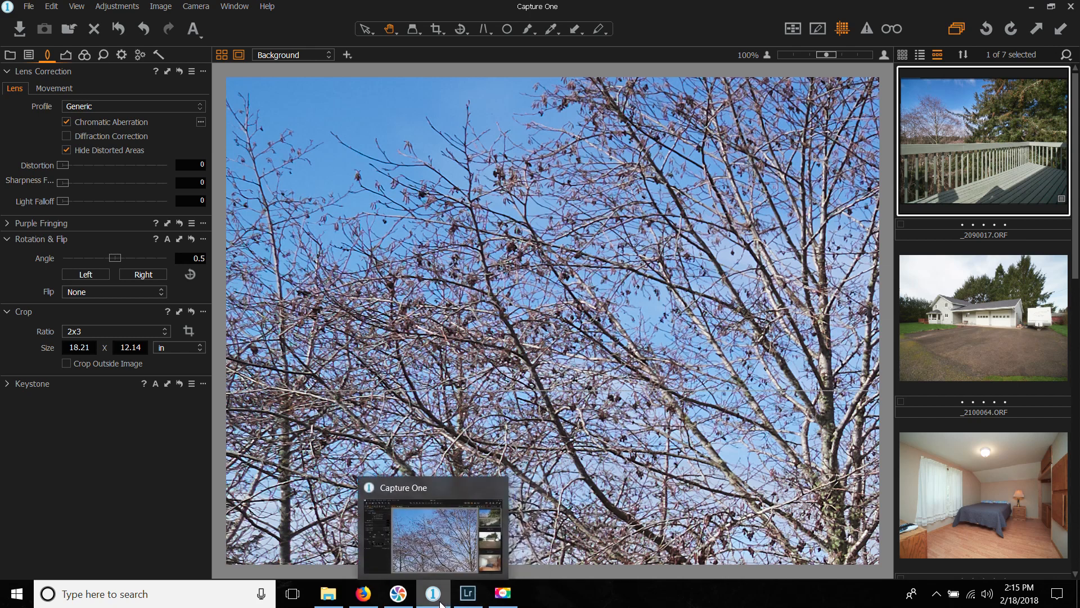
pyautogui.click(467, 593)
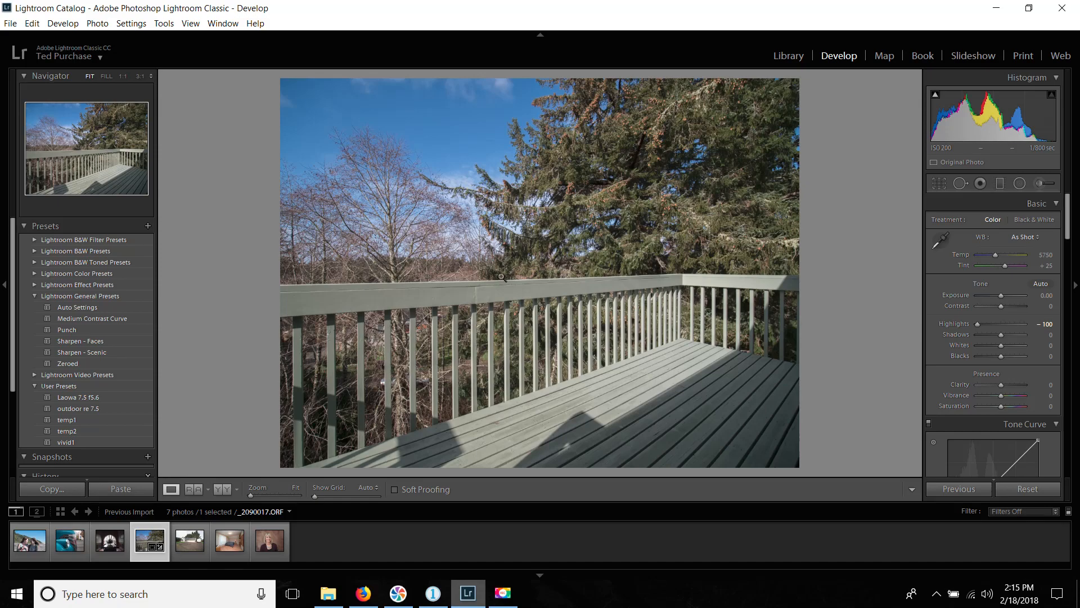
pyautogui.click(413, 188)
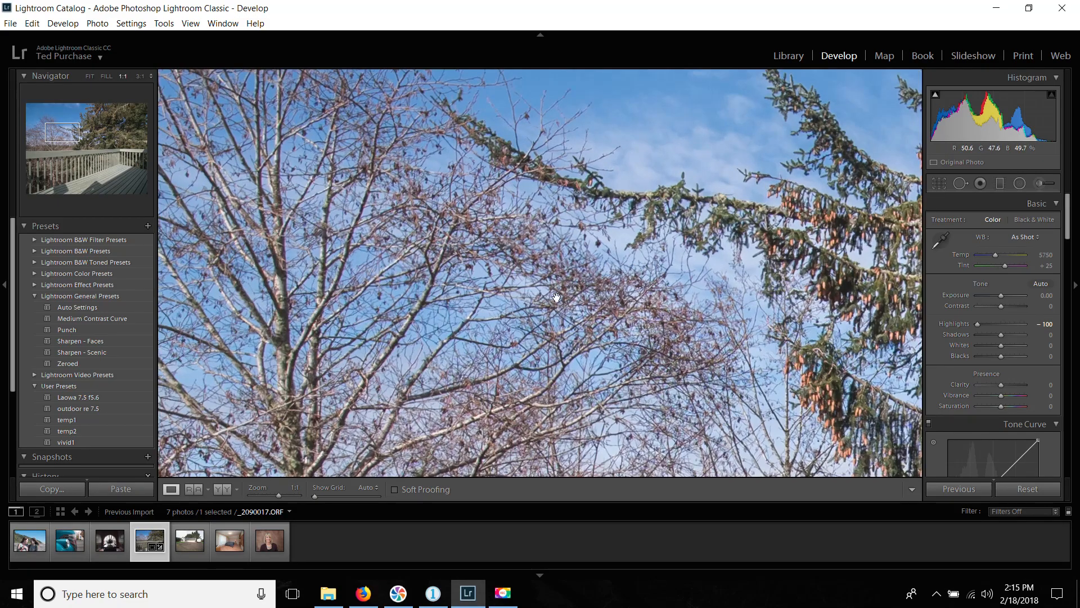
pyautogui.moveTo(477, 246); pyautogui.dragTo(442, 331)
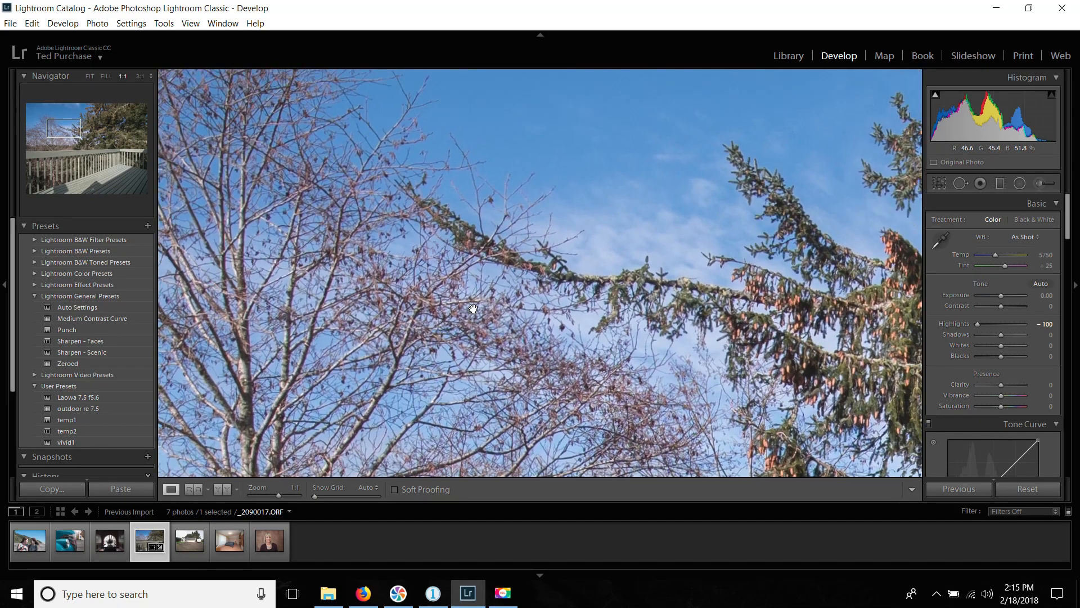
pyautogui.moveTo(429, 245); pyautogui.dragTo(846, 480)
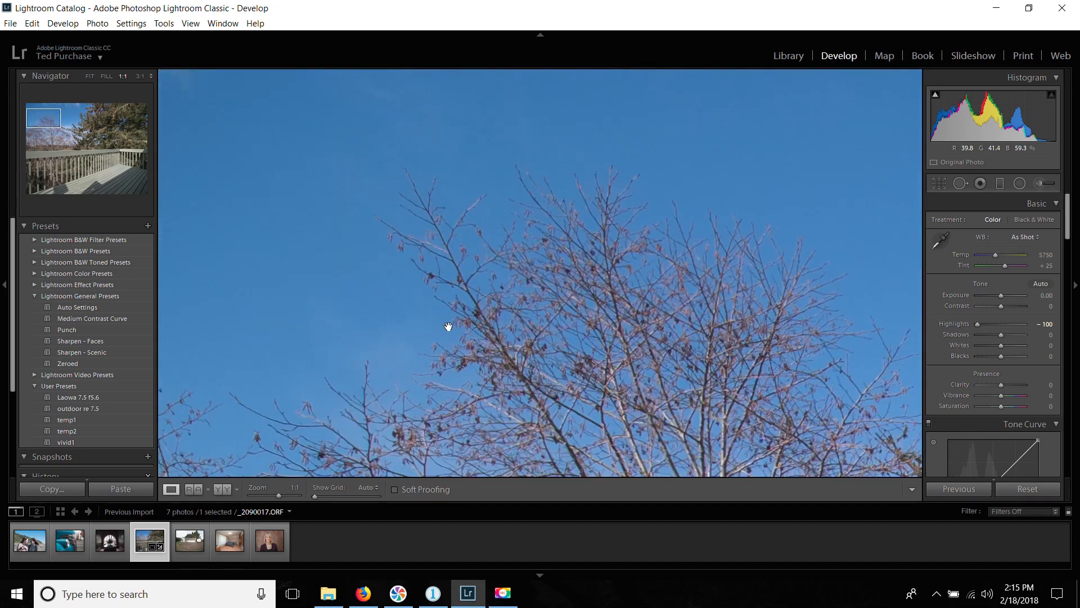
pyautogui.moveTo(356, 333); pyautogui.dragTo(697, 137)
pyautogui.moveTo(666, 315); pyautogui.dragTo(270, 143)
pyautogui.moveTo(710, 240); pyautogui.dragTo(145, 392)
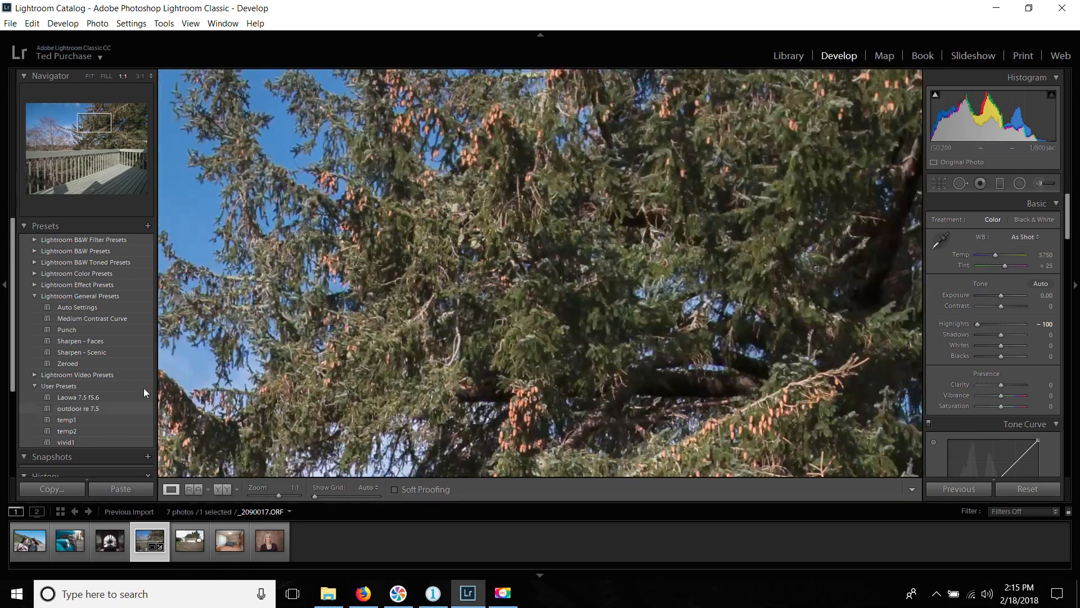
pyautogui.click(528, 295)
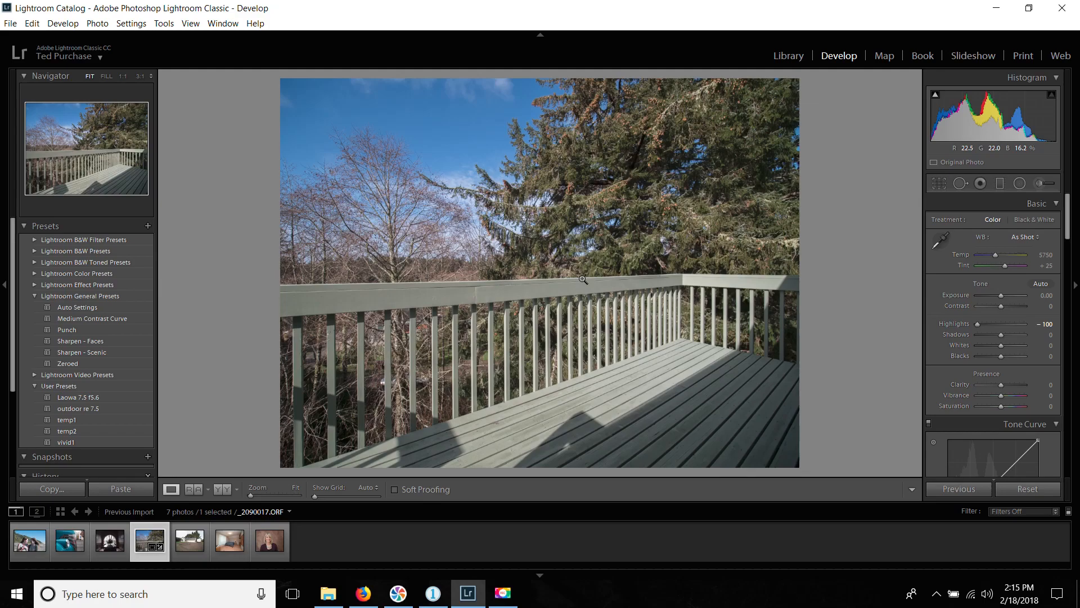
# Step: Return to Capture One, fit the whole photo, try the Exposure adjustment and set the High Dynamic Range Highlight to 0
pyautogui.click(439, 601)
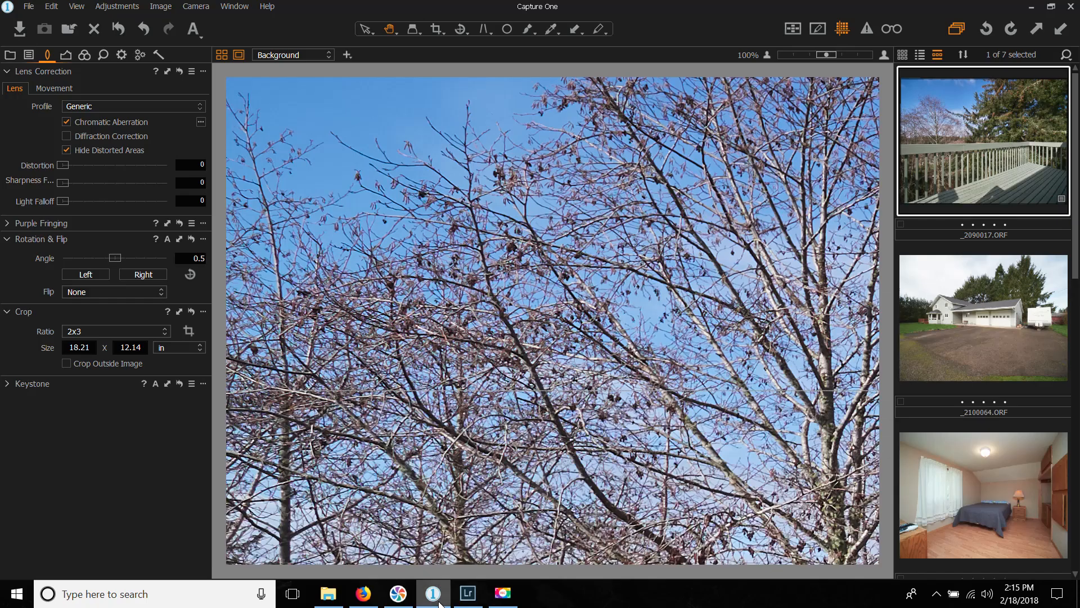
pyautogui.click(527, 326)
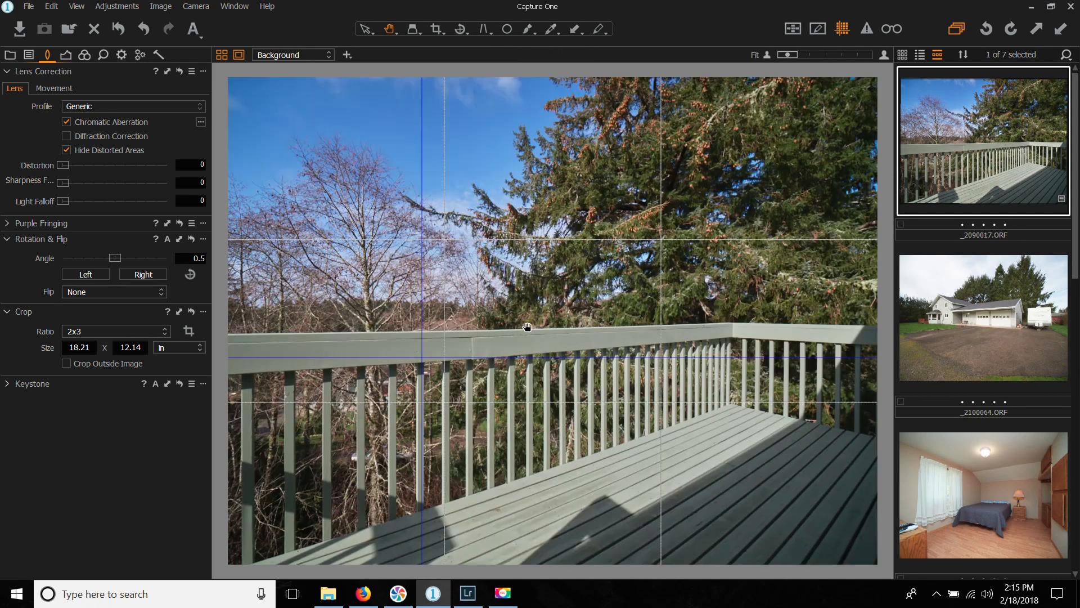
pyautogui.click(66, 54)
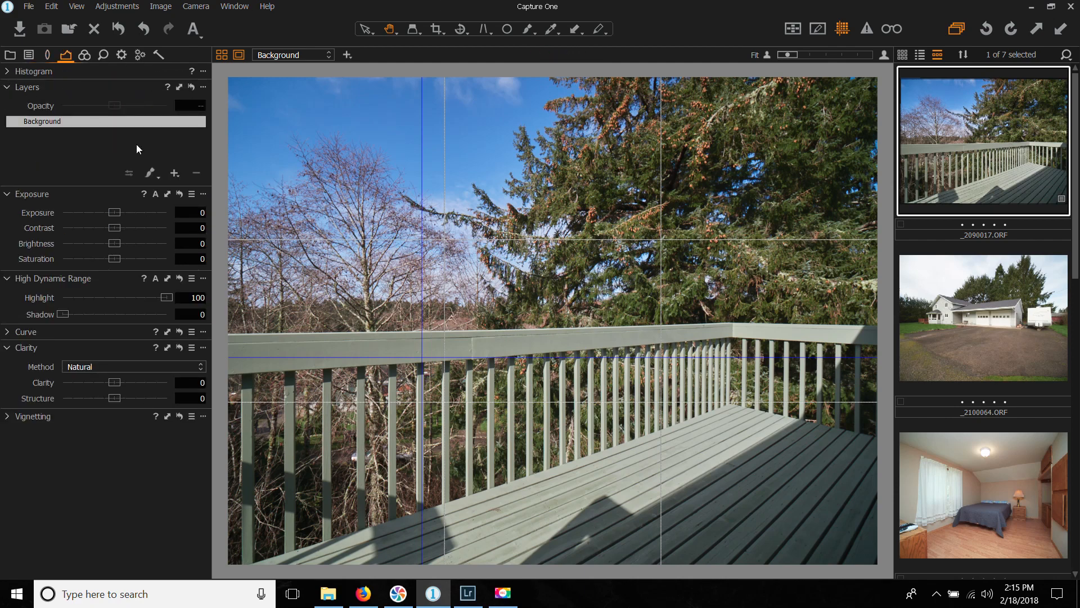
pyautogui.moveTo(110, 216)
pyautogui.mouseDown()
pyautogui.moveTo(147, 216)
pyautogui.moveTo(121, 216)
pyautogui.mouseUp()
pyautogui.doubleClick(122, 216)
pyautogui.moveTo(167, 298); pyautogui.dragTo(1, 309)
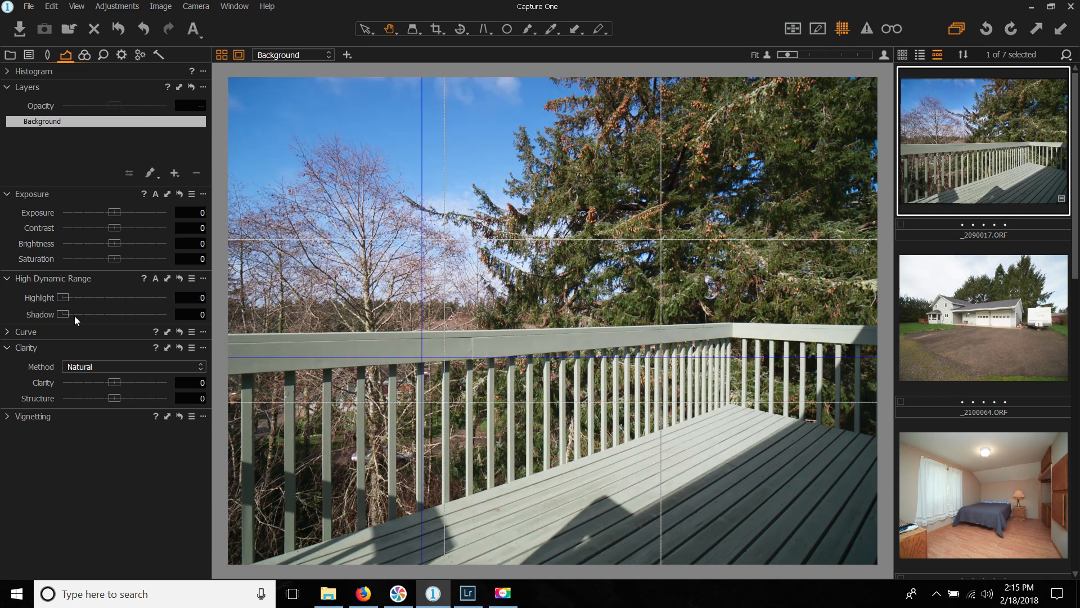
# Step: Try the Shadow adjustment, return it to 0, and expand the Curve and Vignetting tools
pyautogui.moveTo(66, 314); pyautogui.dragTo(25, 320)
pyautogui.click(7, 333)
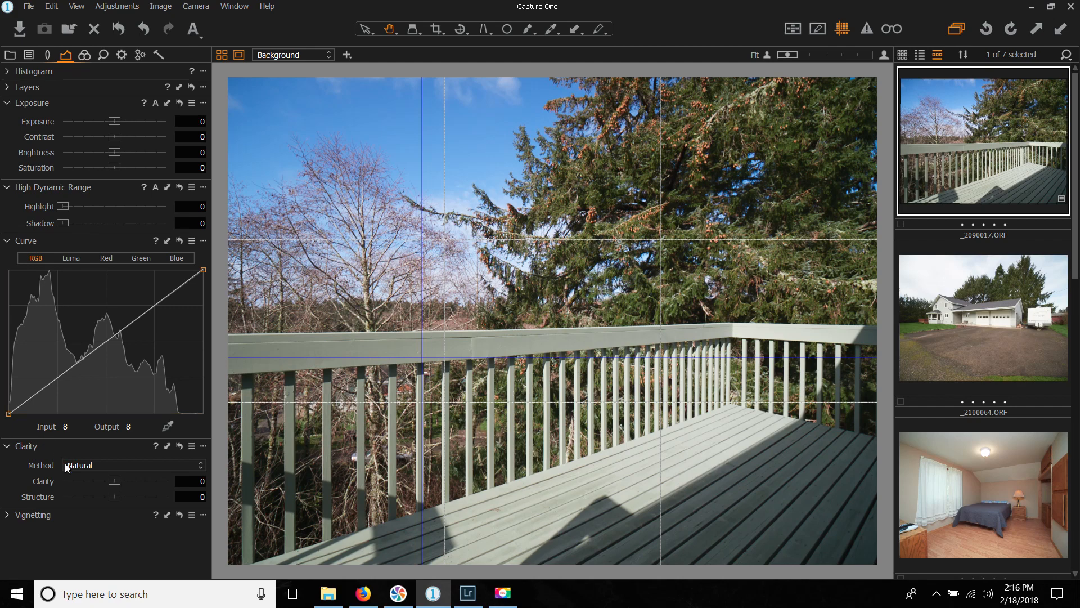
pyautogui.click(16, 516)
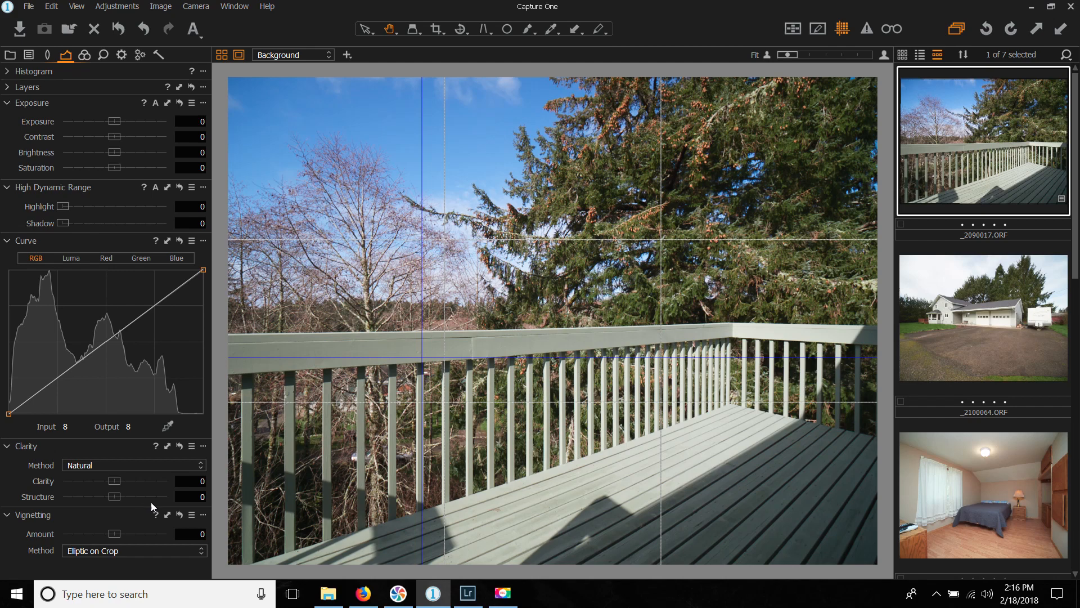
# Step: Switch to Lightroom and step the photo's Exposure up and down, ending at -0.50
pyautogui.click(467, 593)
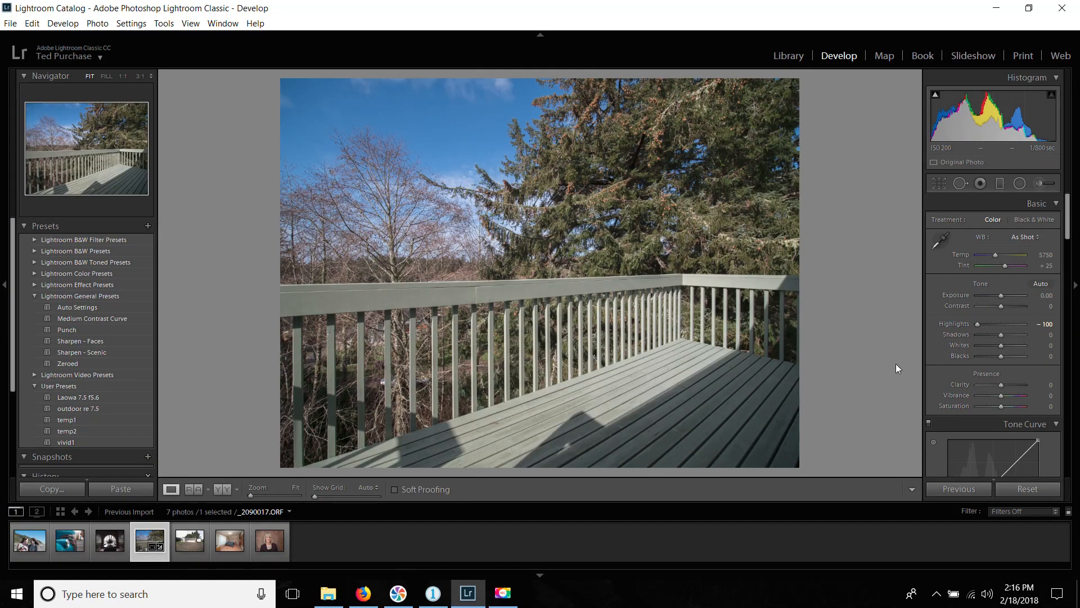
pyautogui.press('Down')
pyautogui.press('Down')
pyautogui.press('Down')
pyautogui.press('Down')
pyautogui.press('Down')
pyautogui.press('Down')
pyautogui.press('Down')
pyautogui.press('Up')
pyautogui.press('Up')
pyautogui.press('Up')
pyautogui.press('Up')
pyautogui.press('Up')
pyautogui.press('Up')
pyautogui.press('Down')
pyautogui.press('Down')
pyautogui.press('Down')
pyautogui.press('Down')
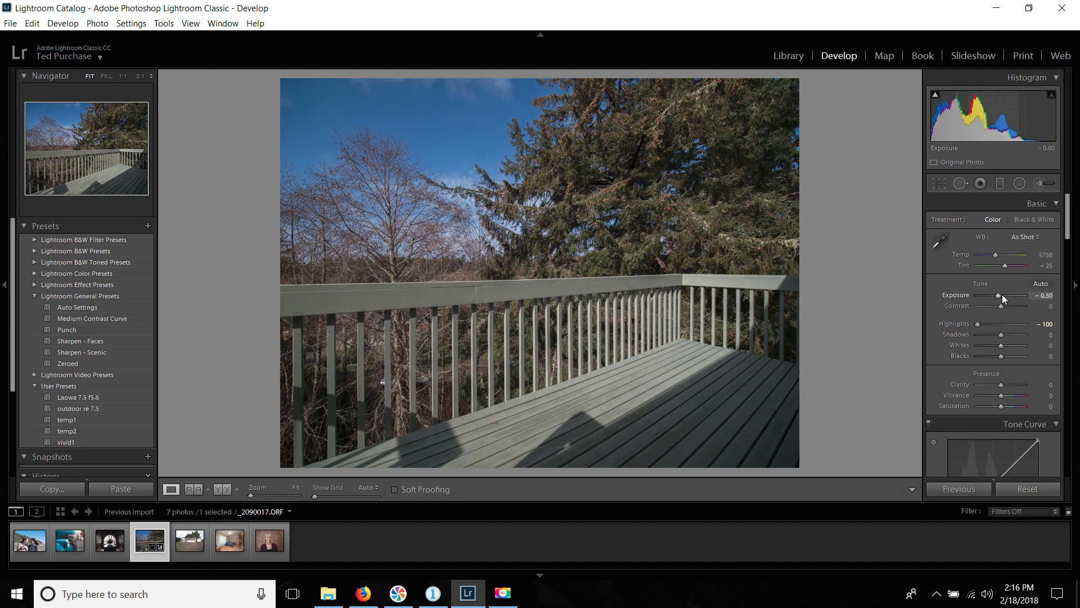
# Step: Return to Capture One and look through the color tools, including Black & White and the Color Editor
pyautogui.click(434, 593)
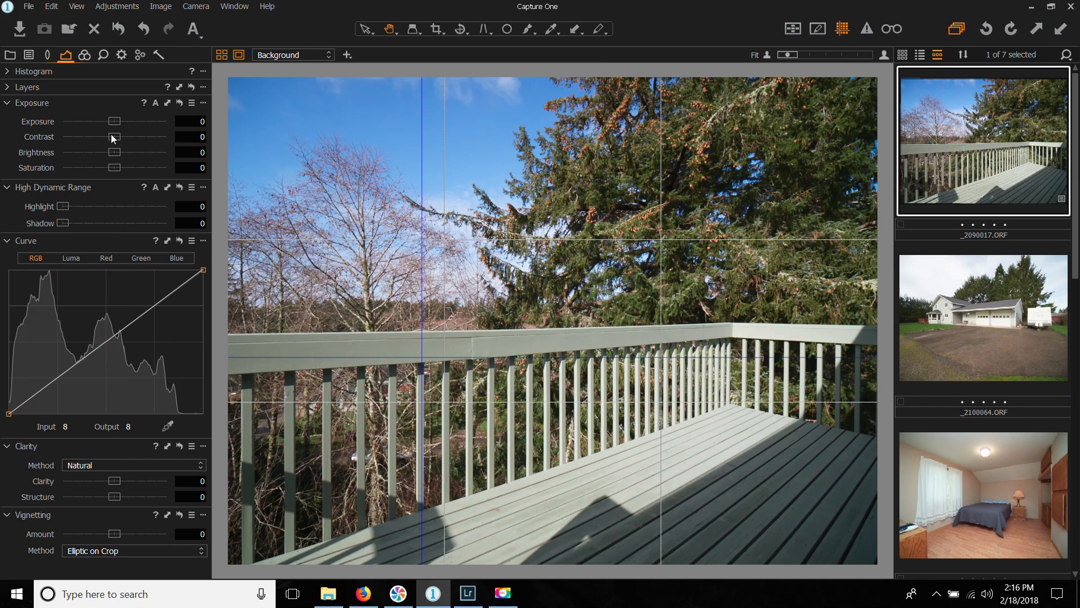
pyautogui.click(84, 55)
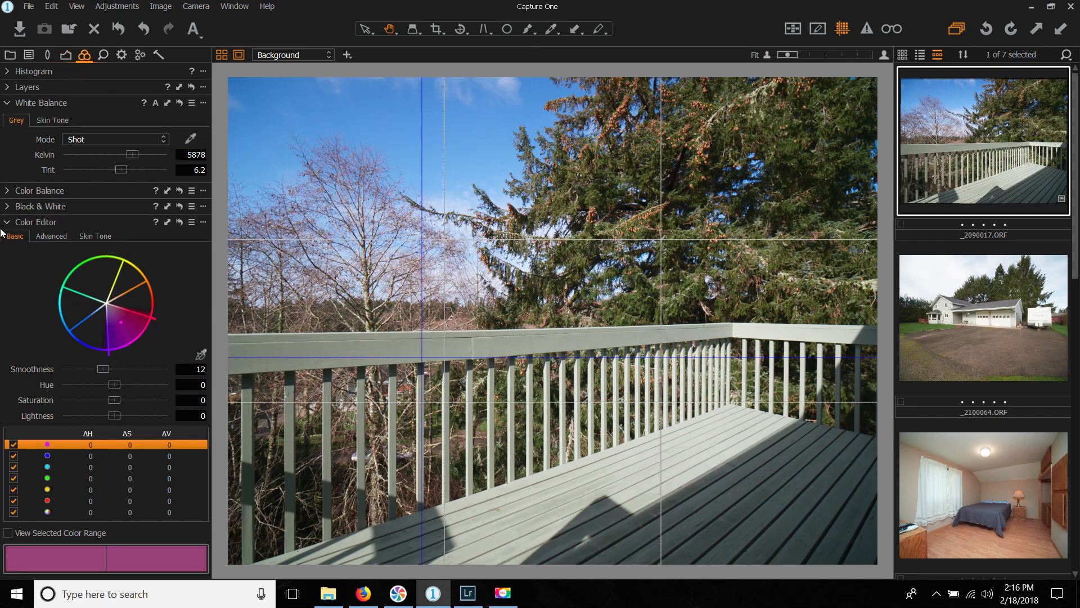
pyautogui.click(5, 207)
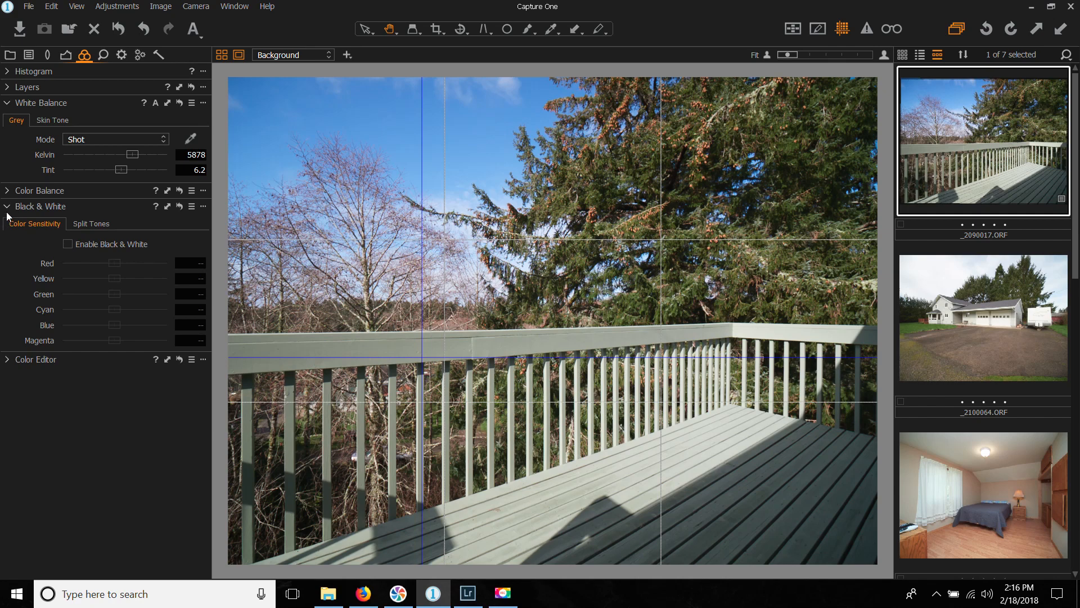
pyautogui.click(6, 209)
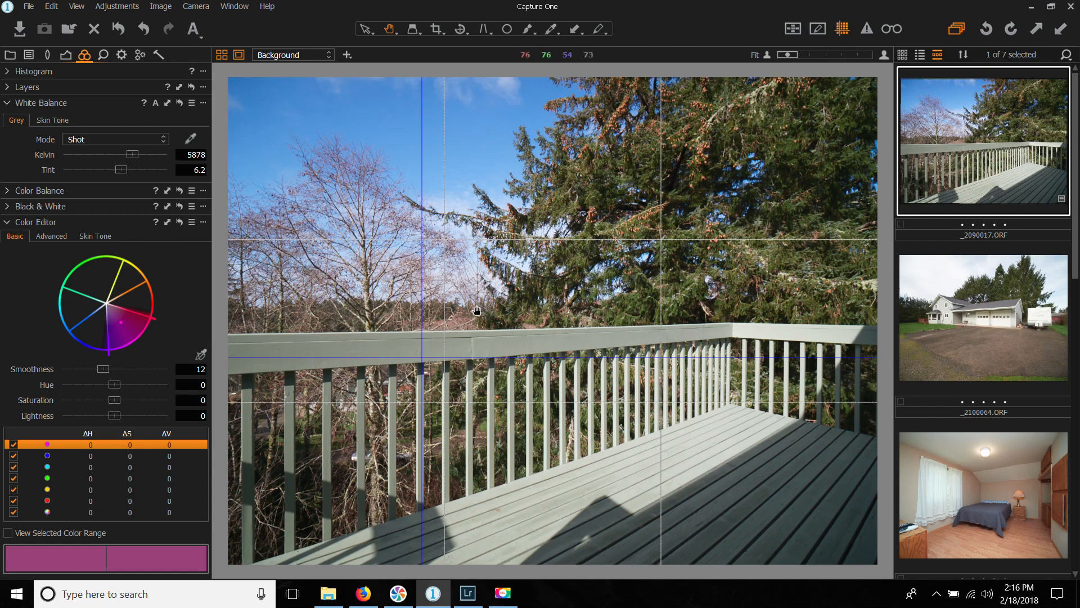
# Step: Hide the grid and guides, and brush a mask on a new layer over the lower evergreen branches and part of the railing
pyautogui.click(842, 34)
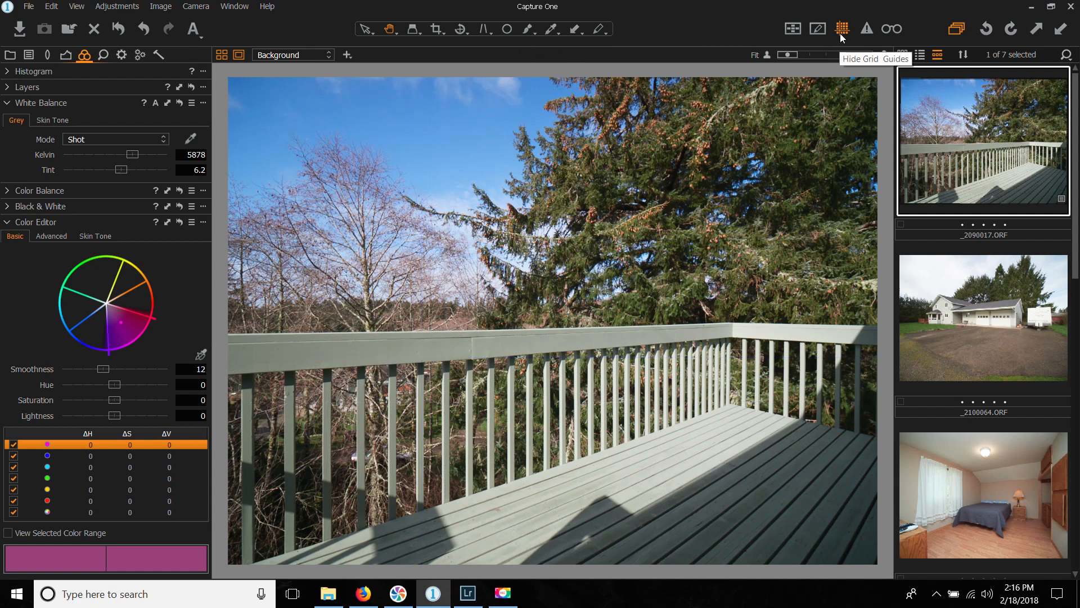
pyautogui.press('b')
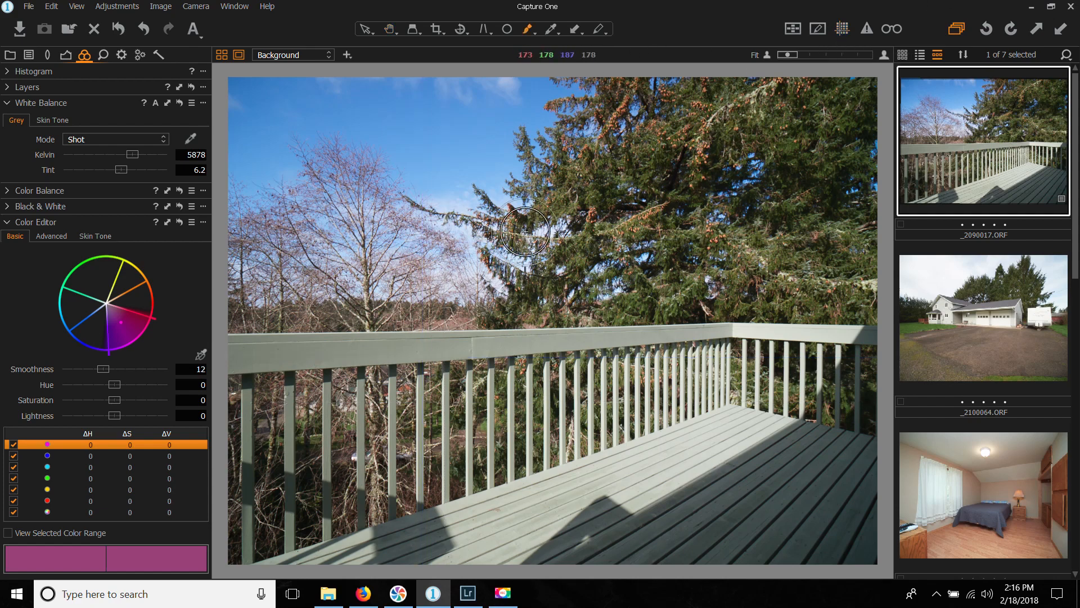
pyautogui.moveTo(449, 347)
pyautogui.mouseDown()
pyautogui.moveTo(654, 264)
pyautogui.moveTo(745, 359)
pyautogui.moveTo(330, 546)
pyautogui.mouseUp()
pyautogui.press('m')
pyautogui.press('m')
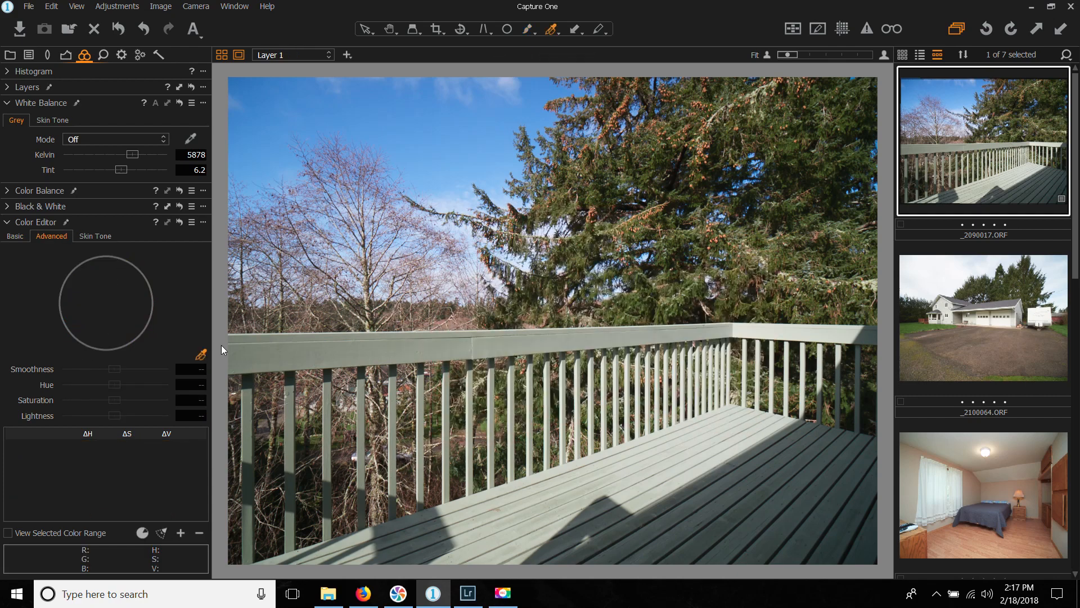
# Step: Pick the evergreen's green in the Advanced Color Editor, adjust its hue range around green and yellow, and set Saturation to -100
pyautogui.click(665, 294)
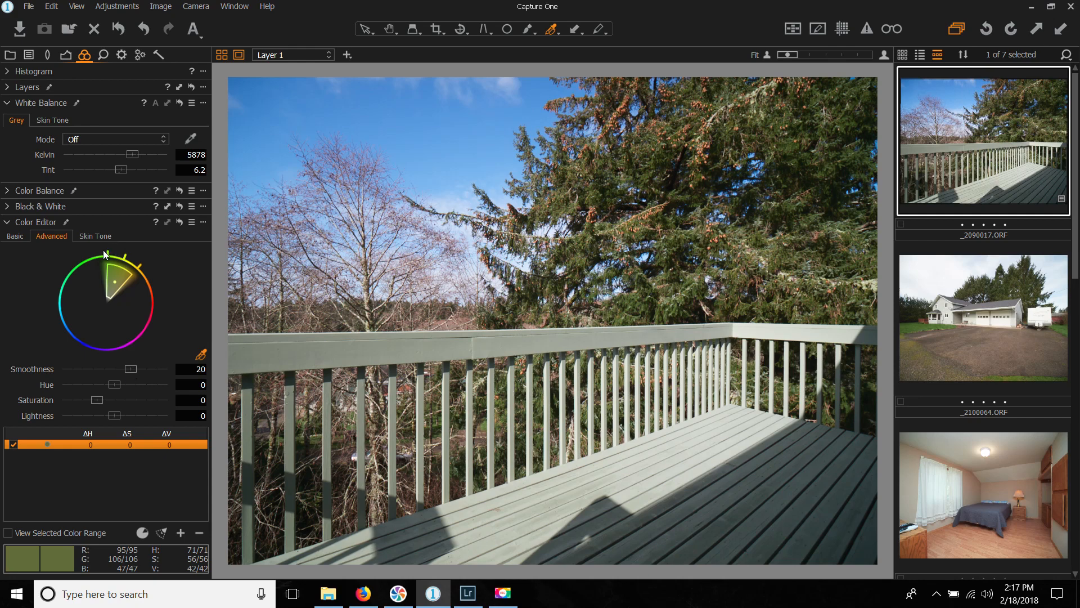
pyautogui.moveTo(108, 253); pyautogui.dragTo(45, 265)
pyautogui.moveTo(140, 265); pyautogui.dragTo(150, 278)
pyautogui.moveTo(96, 399); pyautogui.dragTo(1, 419)
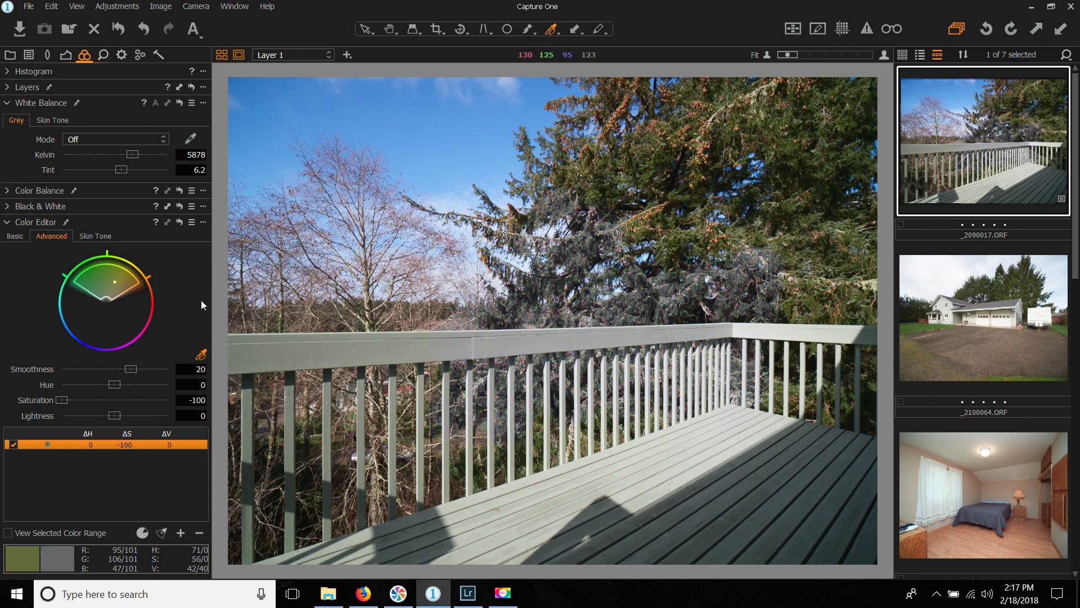
pyautogui.moveTo(64, 275); pyautogui.dragTo(92, 256)
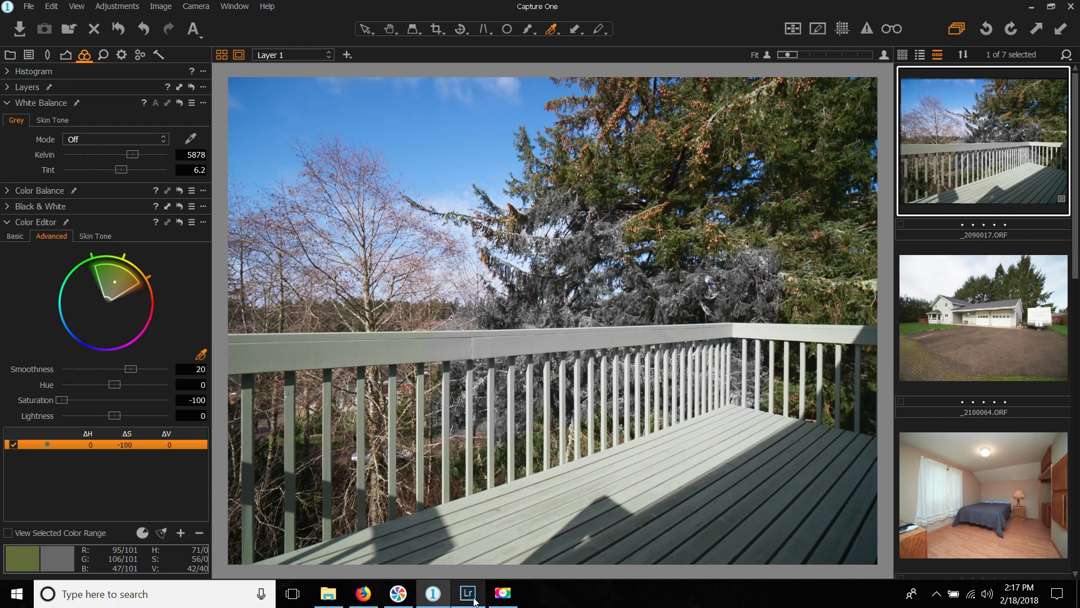
# Step: Switch to Lightroom and look over the Adjustment Brush and Graduated Filter settings
pyautogui.click(464, 590)
pyautogui.click(1042, 183)
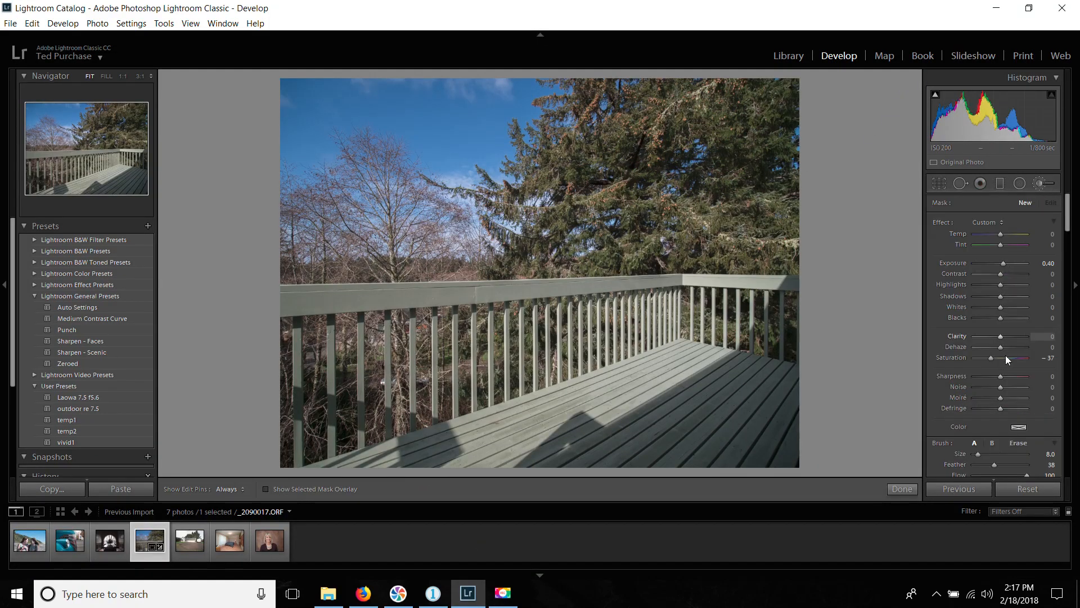
pyautogui.click(1000, 183)
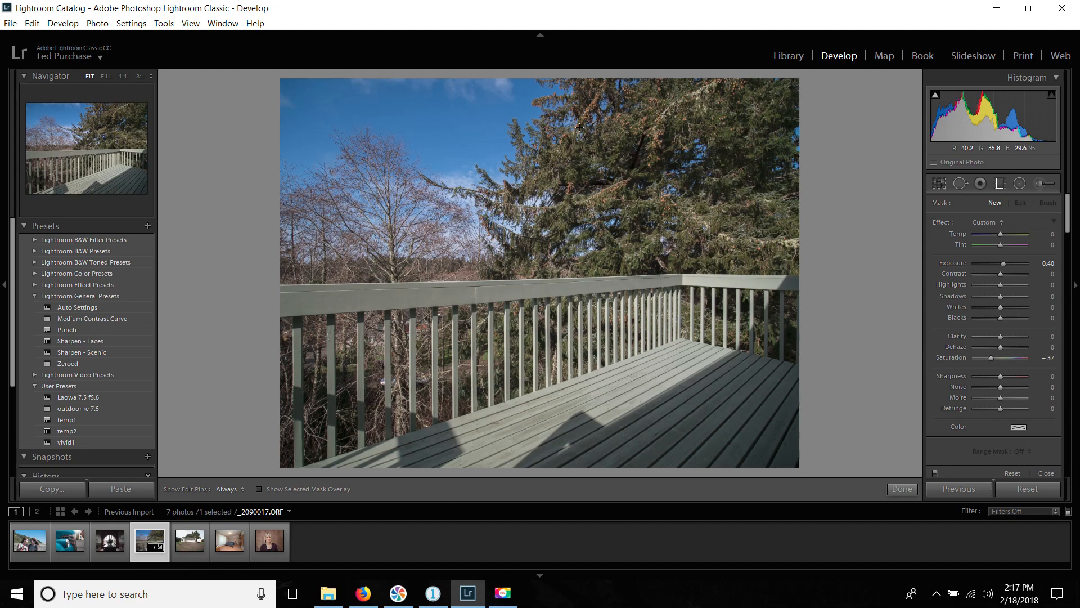
# Step: Return to Capture One, activate the Select tool, and look through the Color Balance, Black & White and Color Editor tools
pyautogui.click(444, 596)
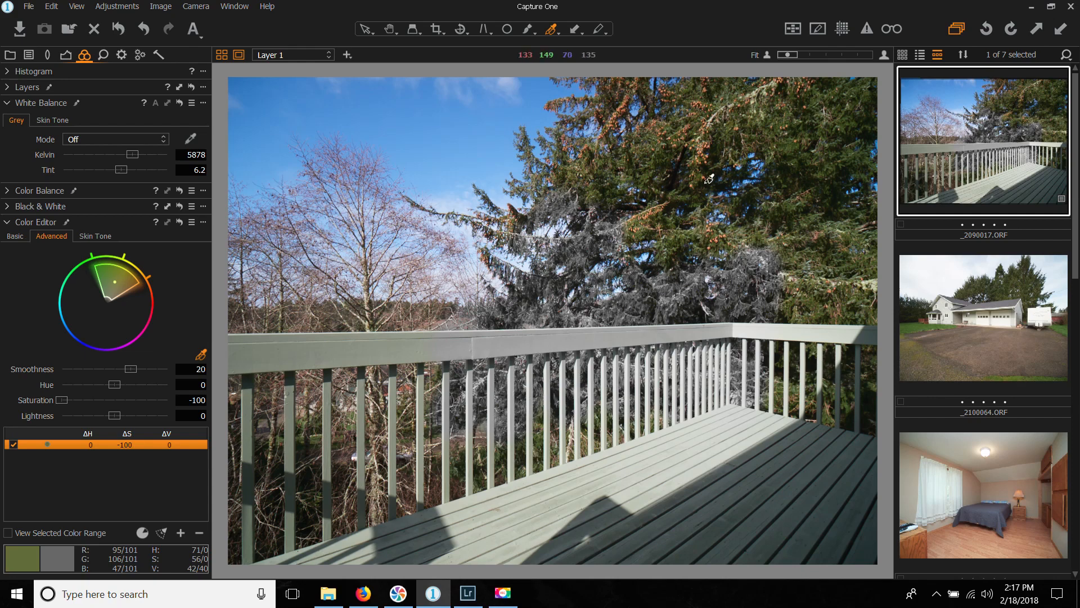
pyautogui.click(366, 30)
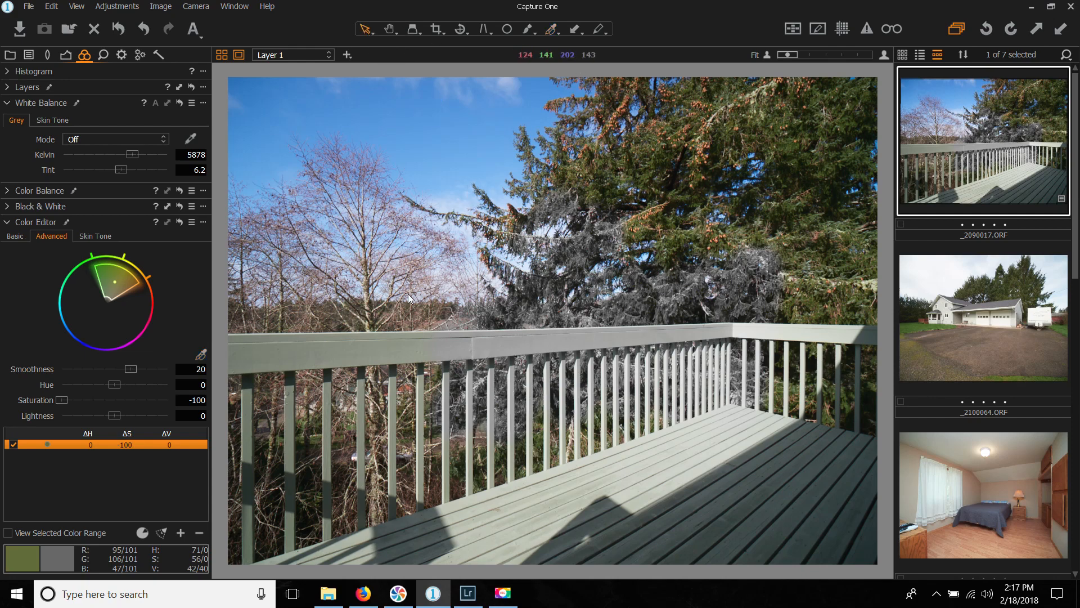
pyautogui.click(8, 191)
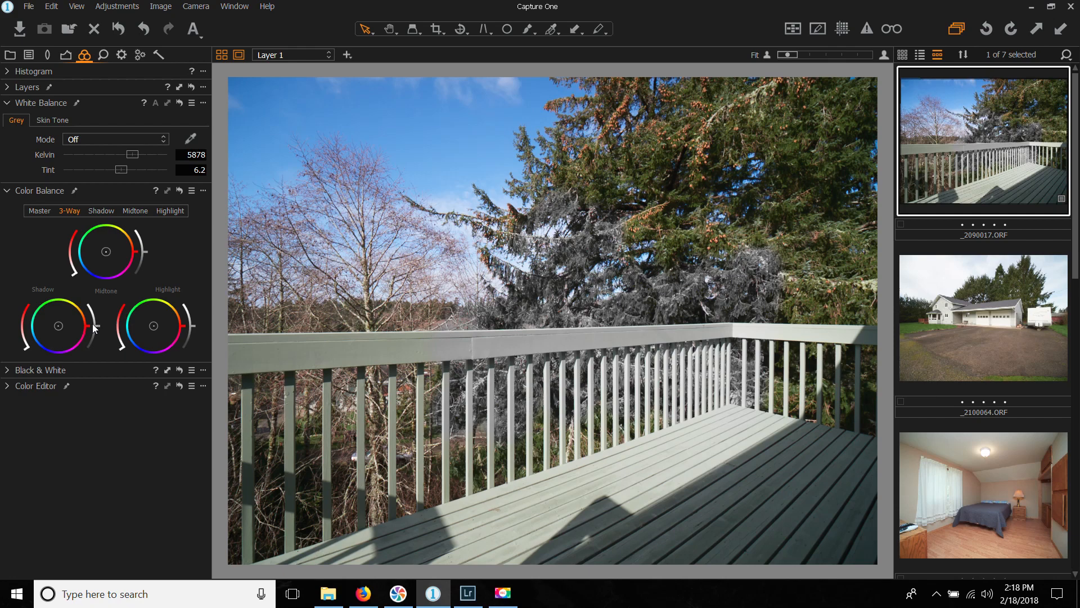
pyautogui.click(7, 370)
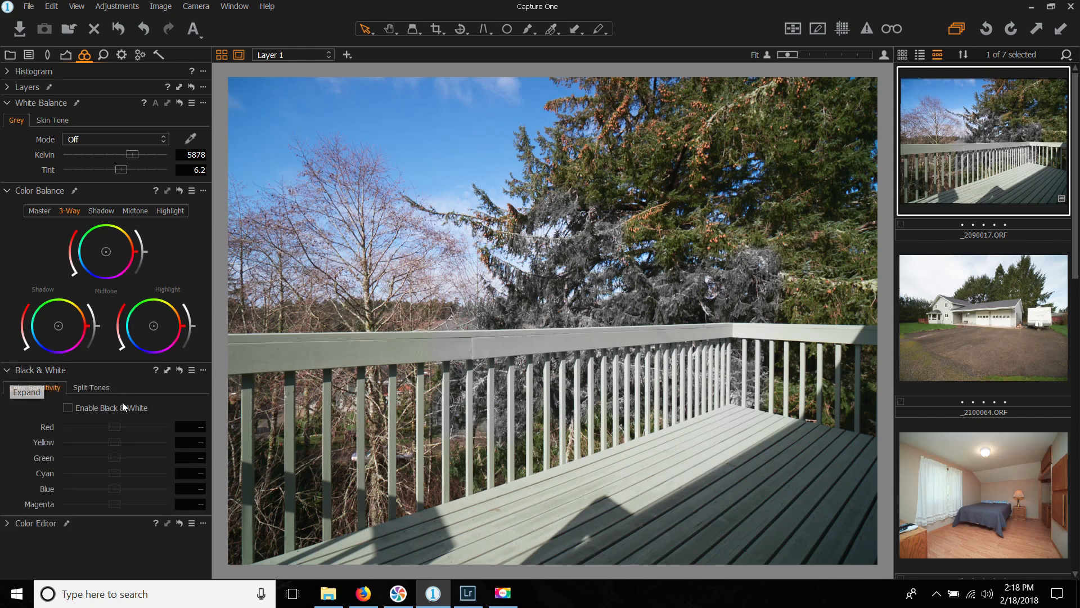
pyautogui.click(7, 523)
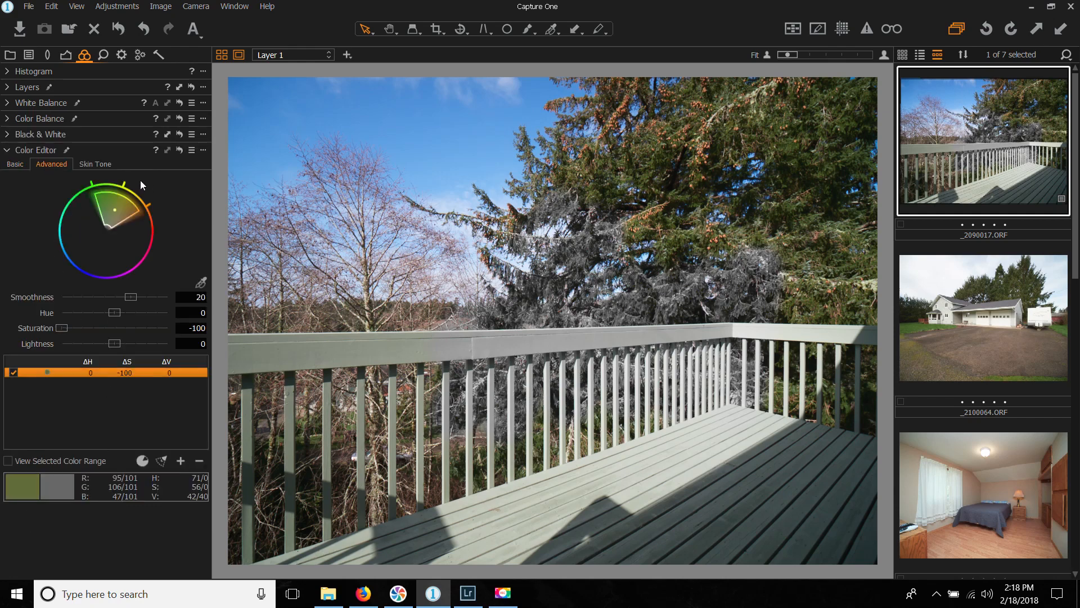
# Step: Reset the Color Editor adjustments on Layer 1, check its Basic and Advanced modes, and select the Background layer
pyautogui.click(179, 153)
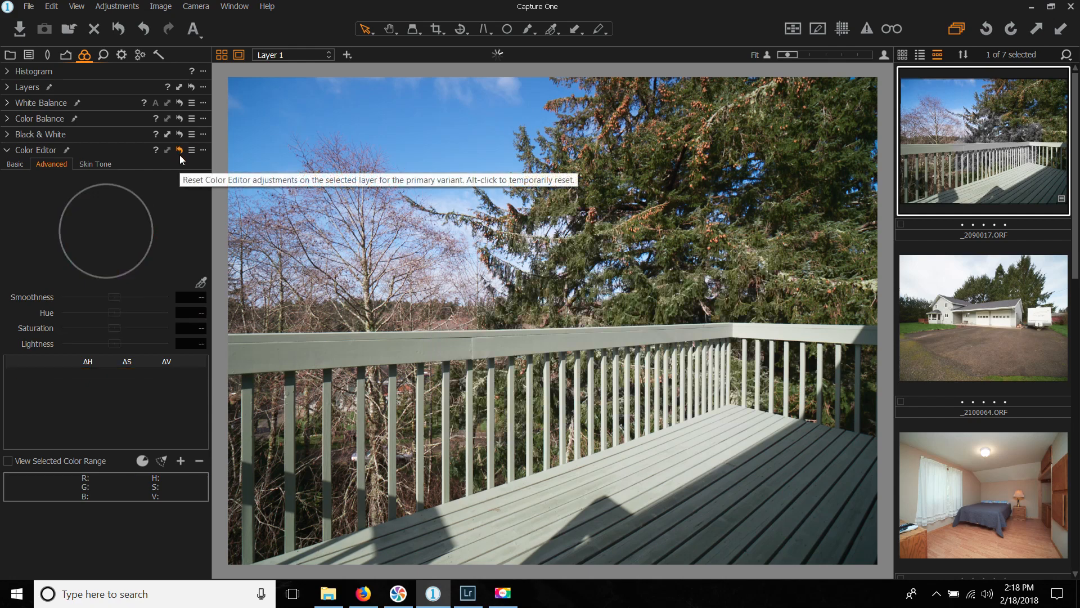
pyautogui.click(15, 164)
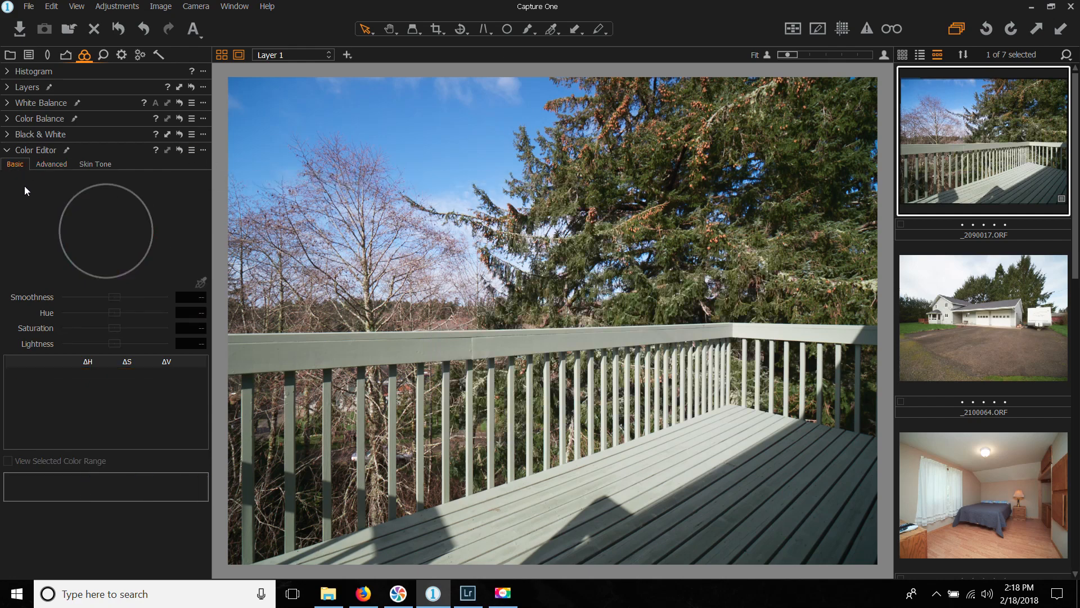
pyautogui.click(51, 165)
pyautogui.click(15, 164)
pyautogui.click(7, 87)
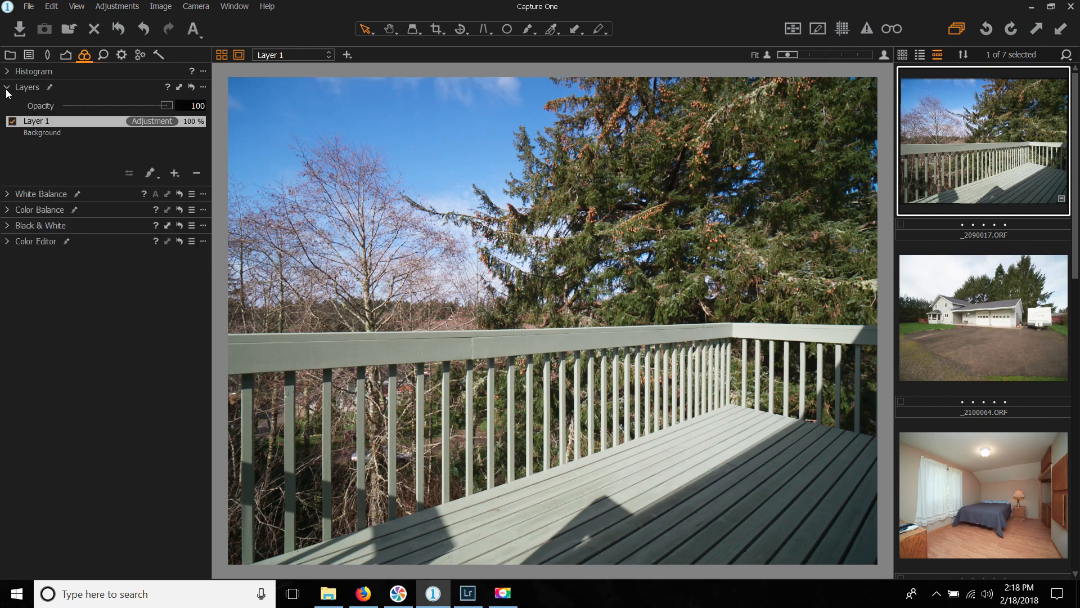
pyautogui.click(50, 132)
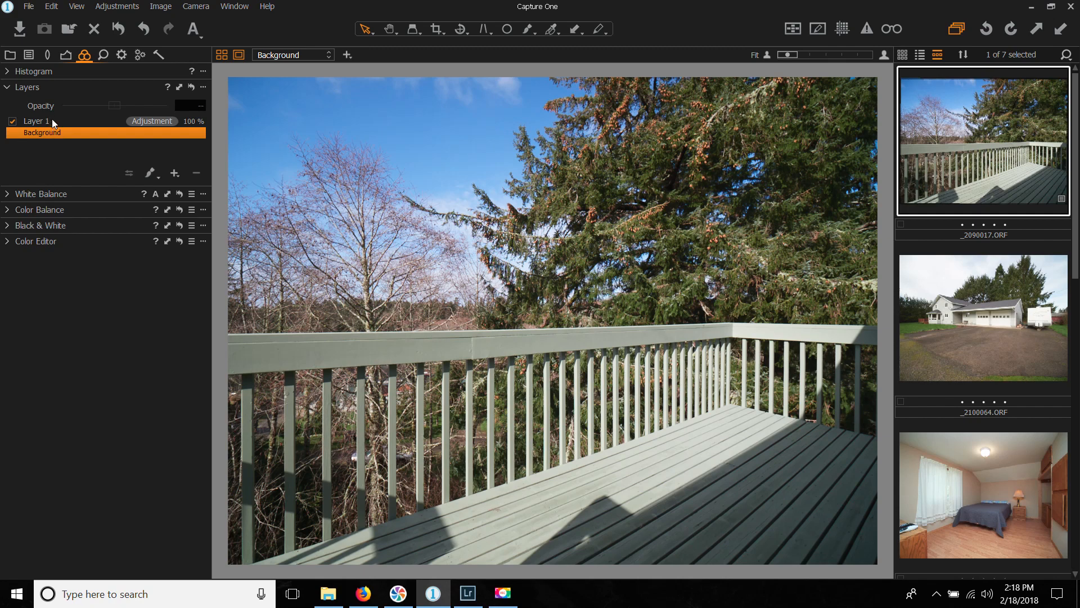
# Step: Switch to Lightroom and paint an Adjustment Brush stroke with Exposure 0.40 and Saturation -37 on the sky beside the evergreen
pyautogui.click(465, 596)
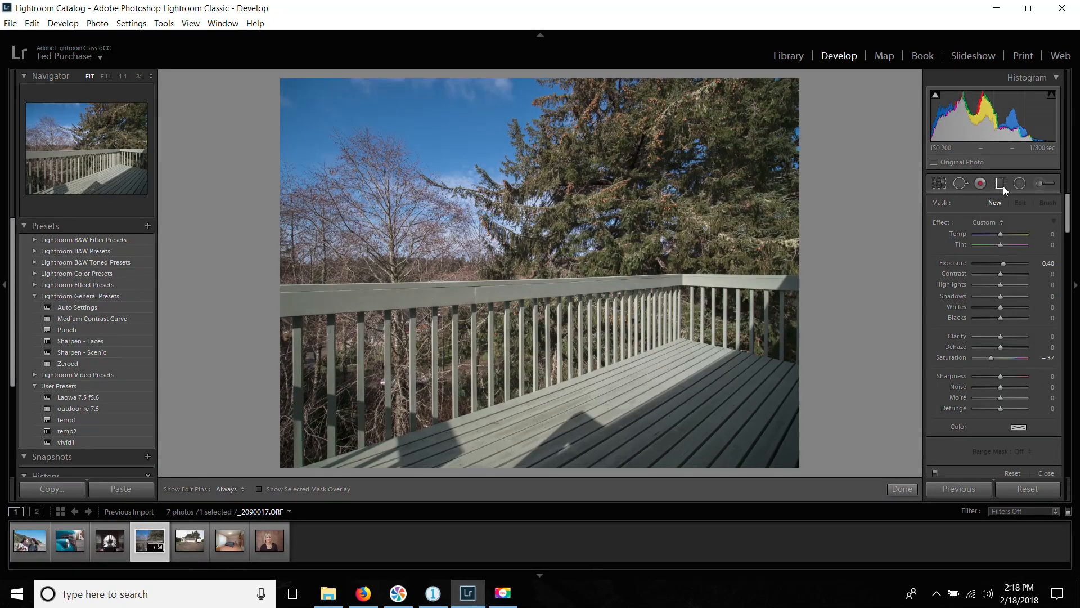
pyautogui.click(1048, 188)
pyautogui.click(459, 162)
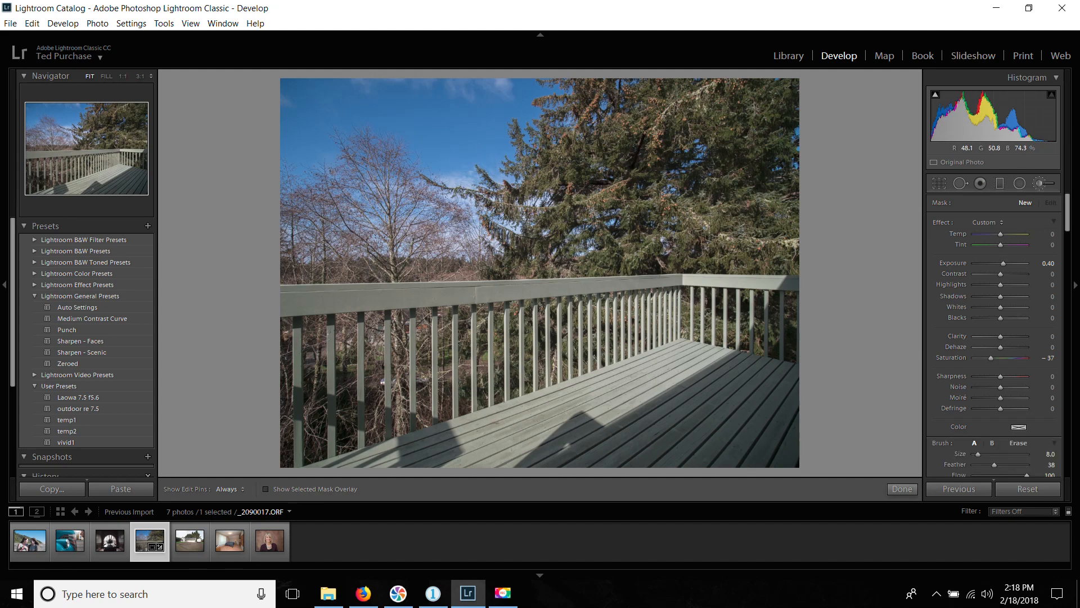
pyautogui.moveTo(563, 220); pyautogui.dragTo(561, 222)
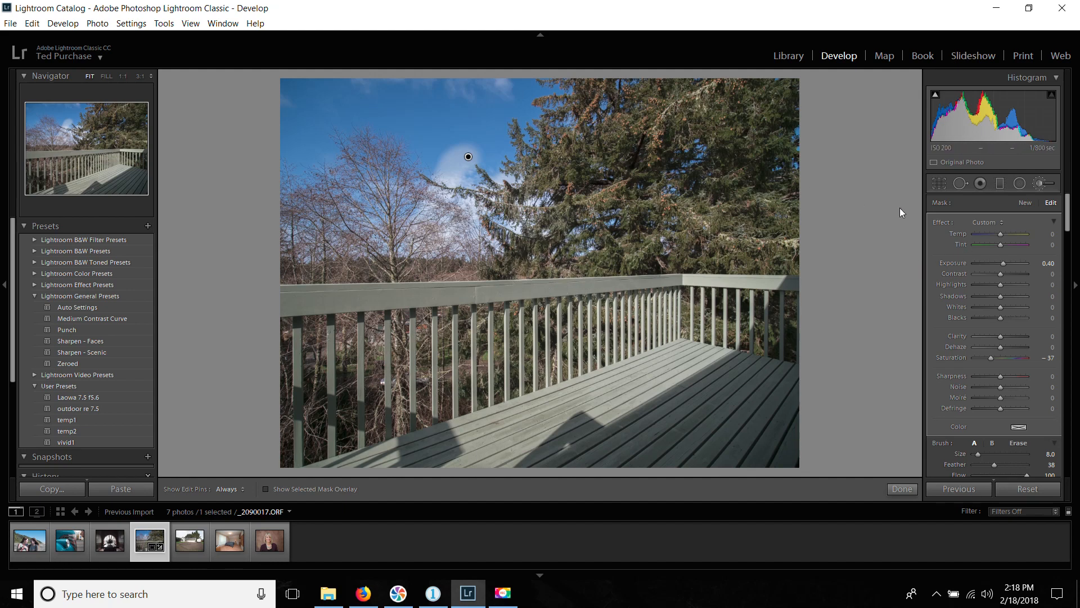
pyautogui.click(903, 488)
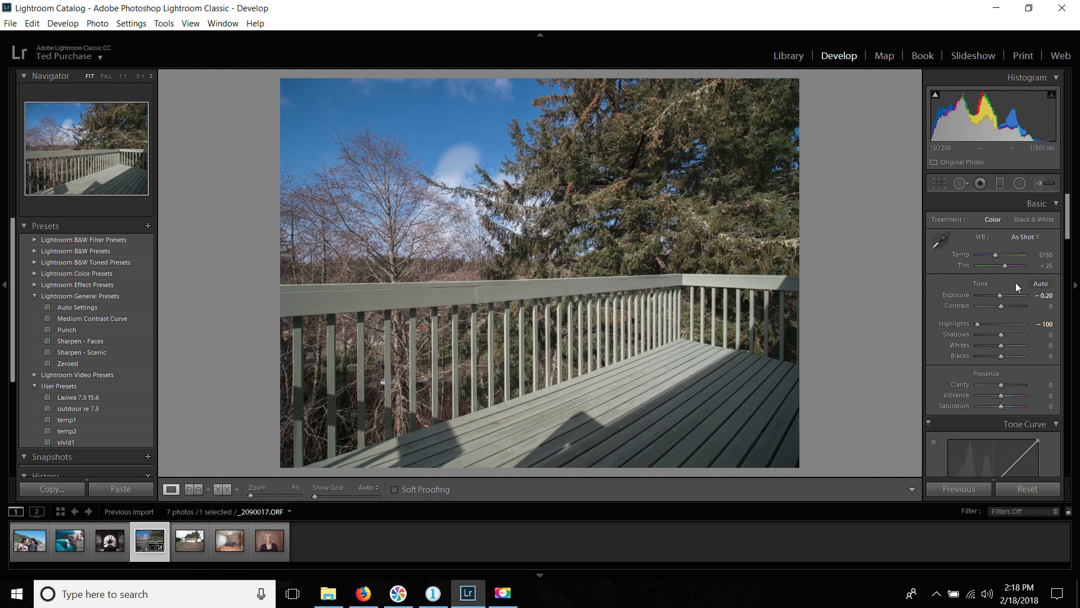
# Step: Set the photo's overall Exposure to +0.12 and reactivate the Adjustment Brush
pyautogui.moveTo(1002, 295); pyautogui.dragTo(1004, 293)
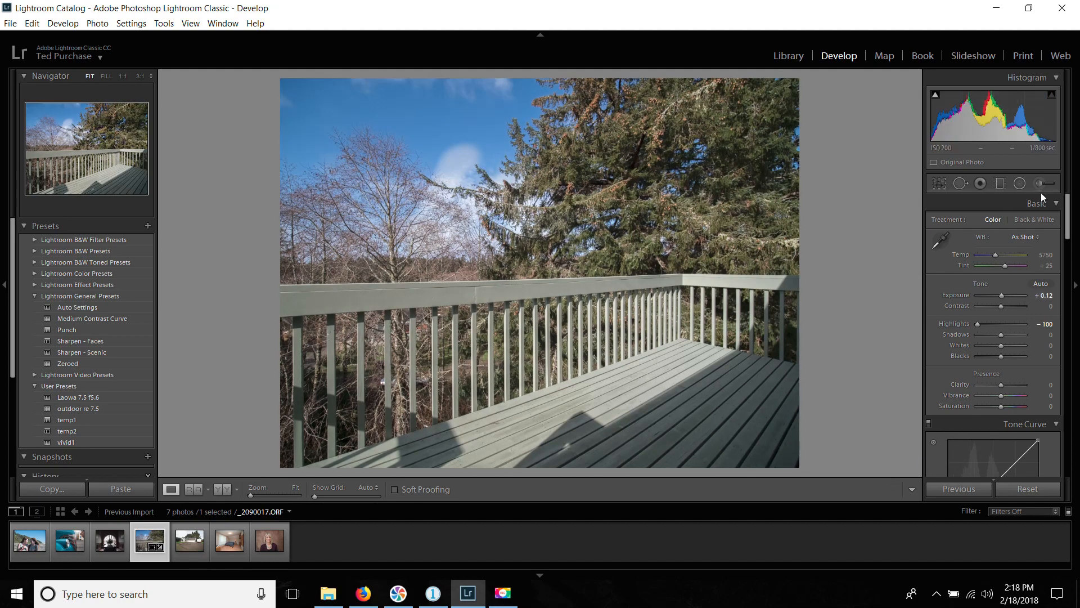
pyautogui.click(1041, 185)
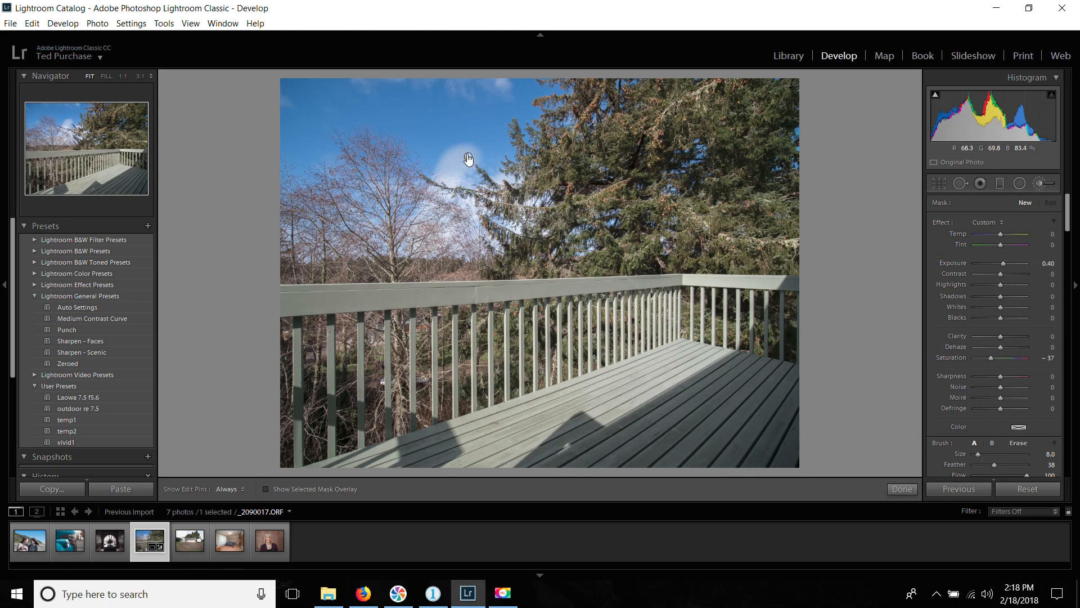
# Step: Compare the deck photo in Capture One with the Lightroom version
pyautogui.moveTo(513, 600)
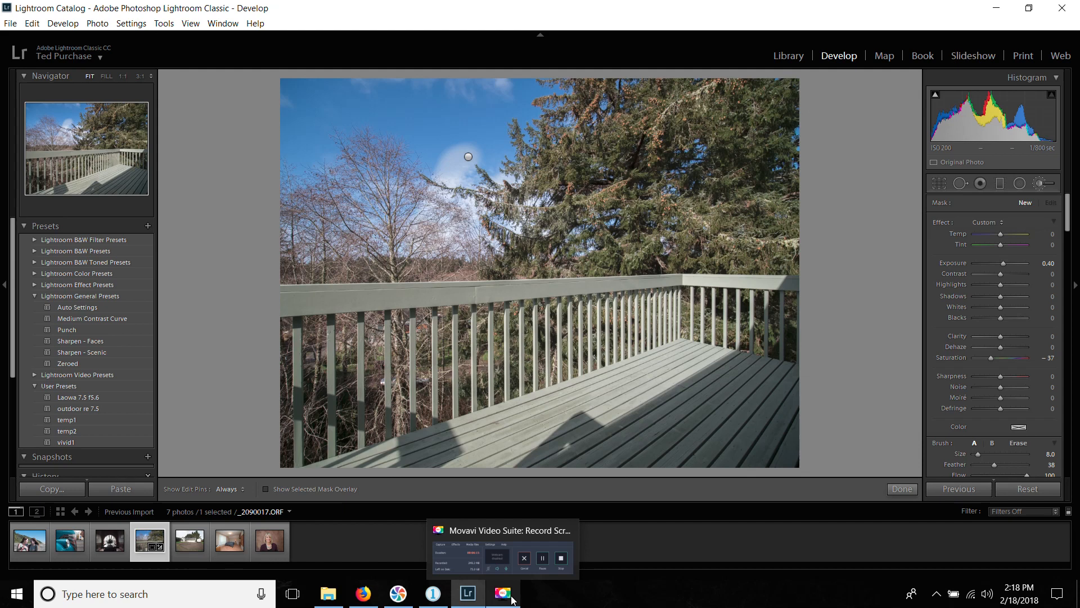
pyautogui.moveTo(434, 602)
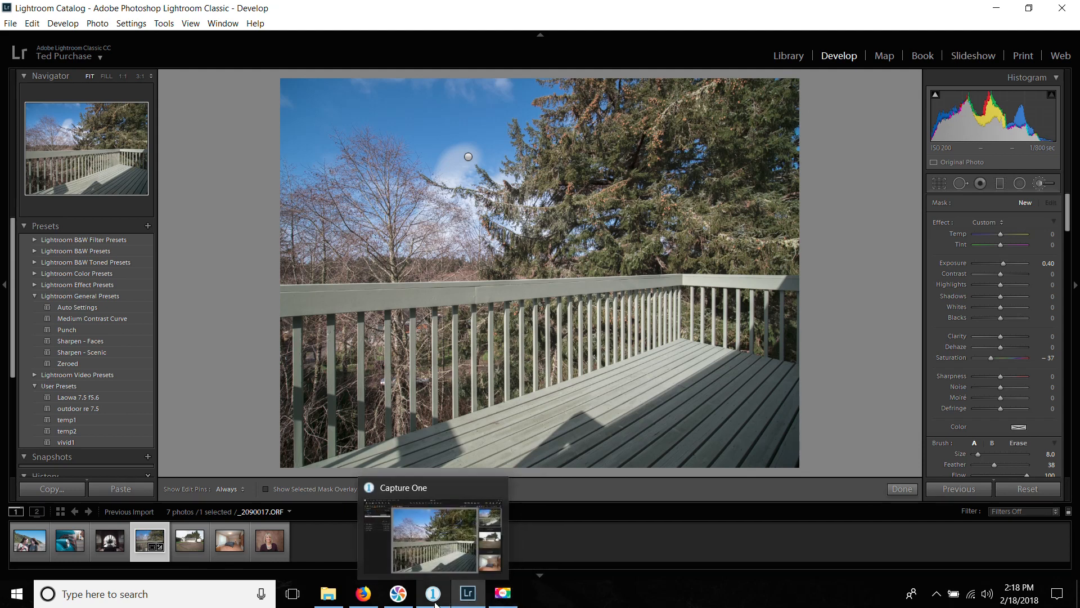
pyautogui.click(434, 601)
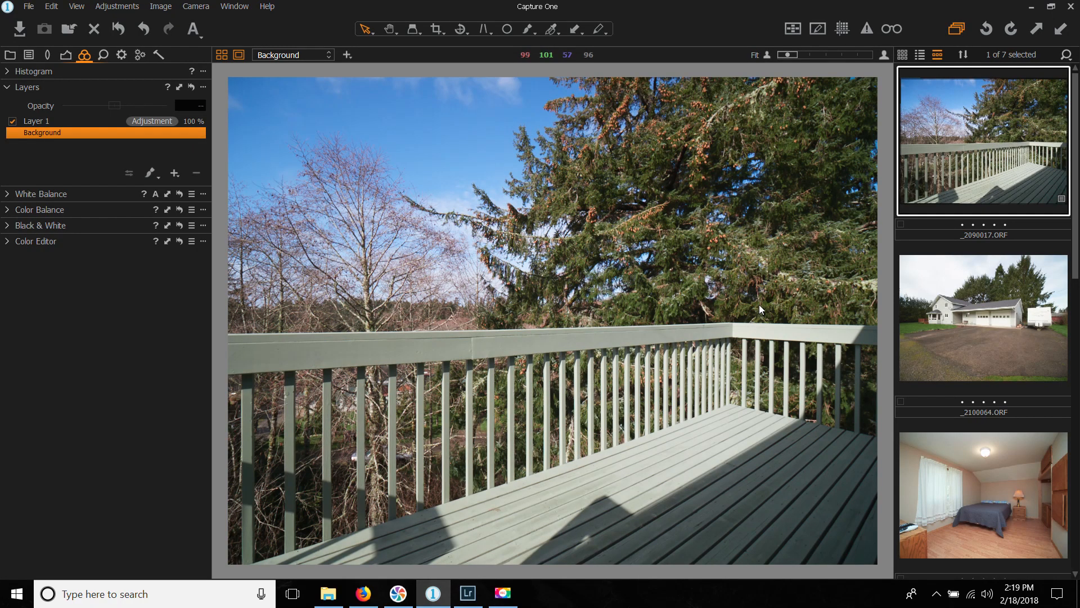
pyautogui.click(468, 594)
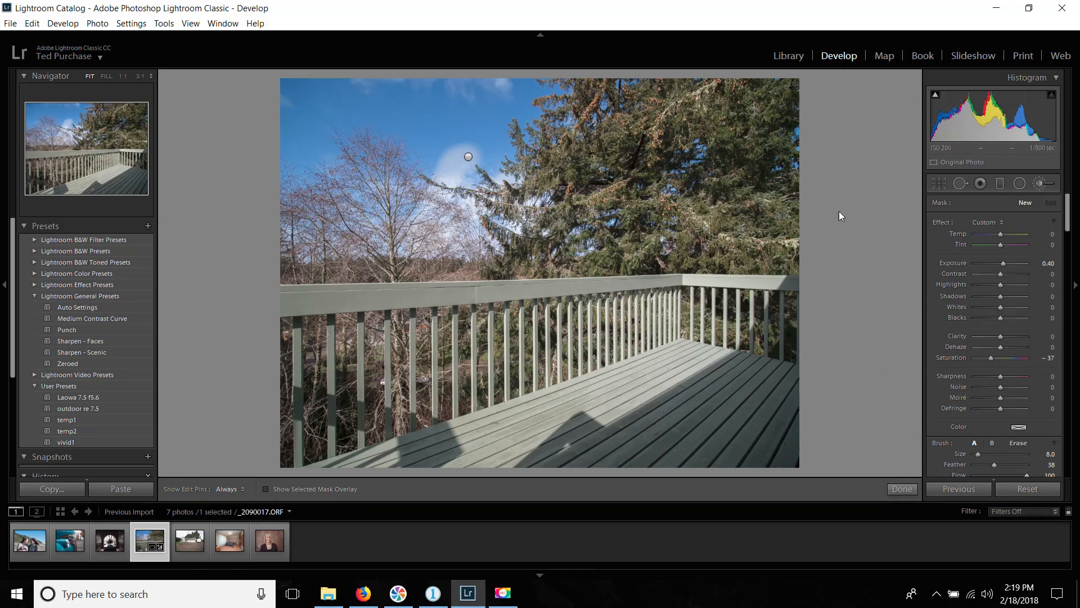
# Step: Return to Capture One, add a new adjustment layer, and brush a mask over the bare tree and the adjoining railing
pyautogui.click(432, 594)
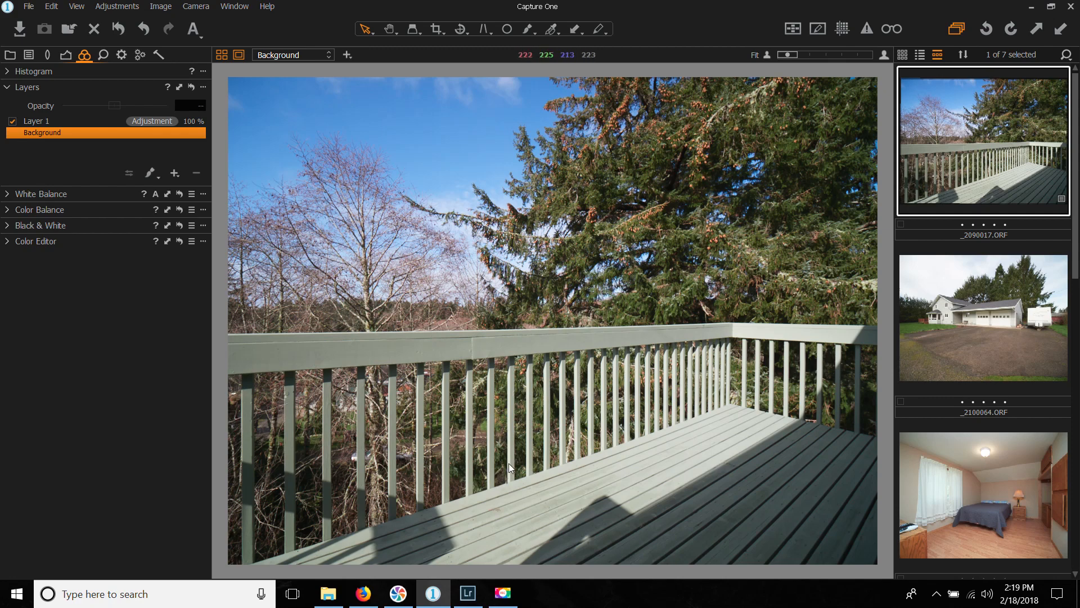
pyautogui.click(174, 175)
pyautogui.press('b')
pyautogui.moveTo(354, 285)
pyautogui.mouseDown()
pyautogui.moveTo(330, 370)
pyautogui.moveTo(356, 377)
pyautogui.mouseUp()
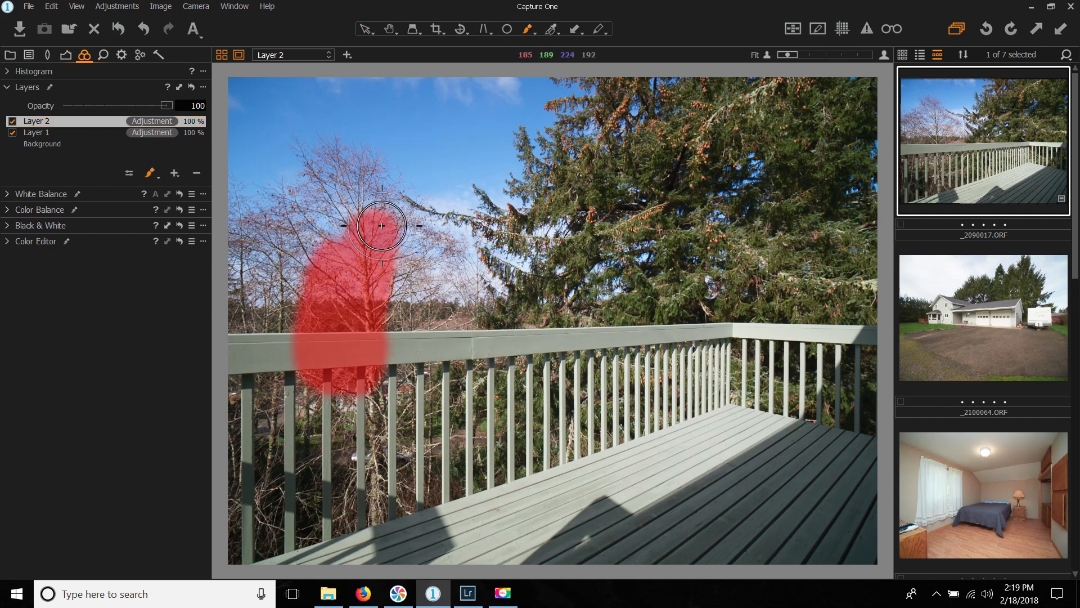
pyautogui.moveTo(405, 237)
pyautogui.mouseDown()
pyautogui.moveTo(276, 226)
pyautogui.moveTo(268, 362)
pyautogui.moveTo(348, 228)
pyautogui.moveTo(427, 246)
pyautogui.moveTo(459, 295)
pyautogui.mouseUp()
# Step: Switch to Lightroom, brush an adjustment from the lower evergreen branches across the railing, and show the selected mask overlay
pyautogui.click(470, 592)
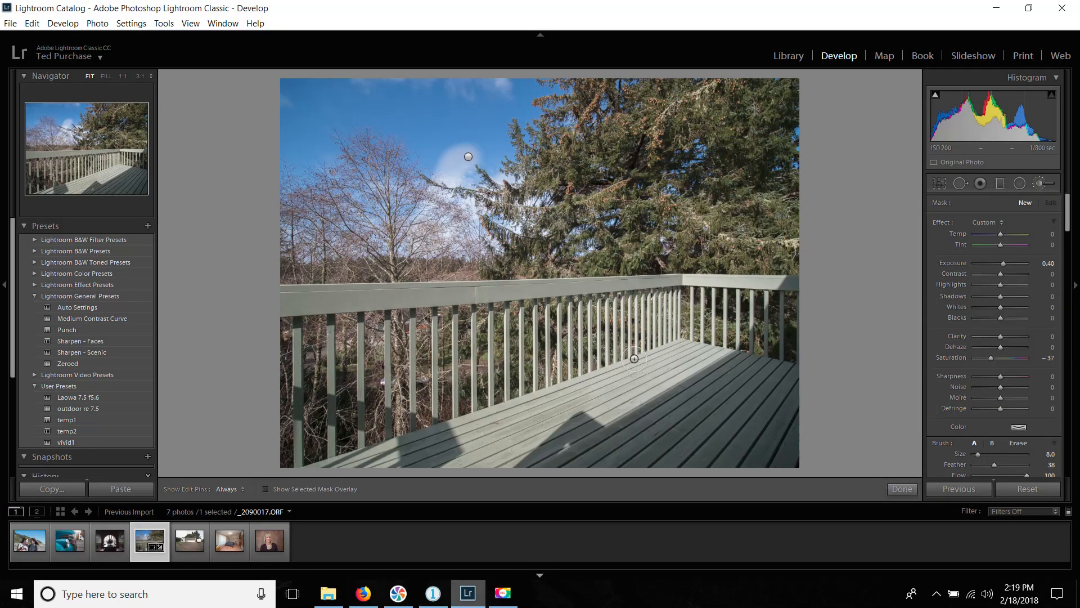
pyautogui.moveTo(597, 266); pyautogui.dragTo(511, 336)
pyautogui.click(266, 489)
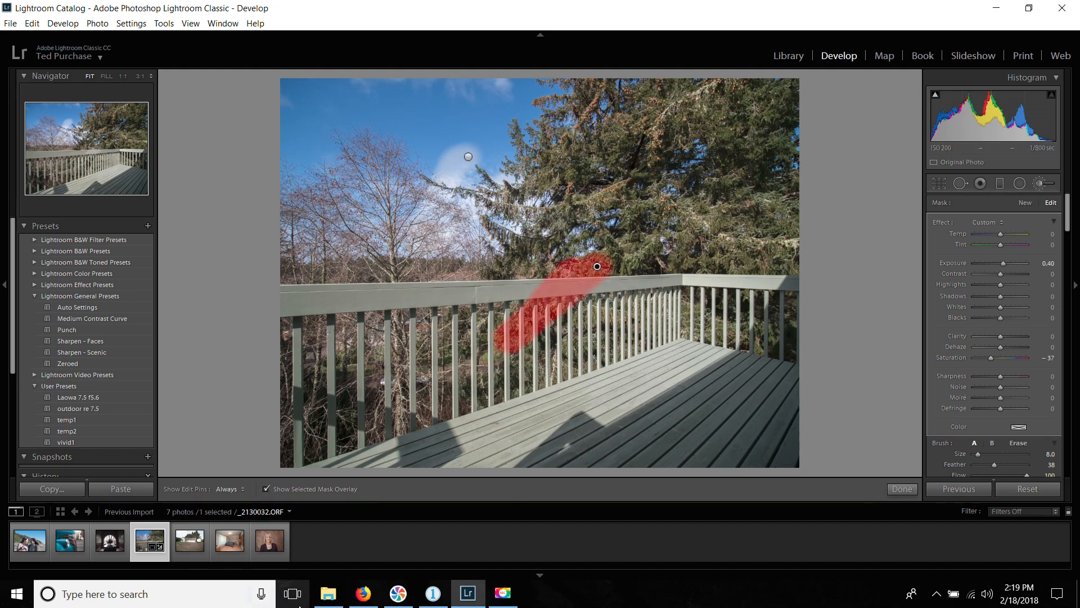
# Step: Return to Capture One, select the Background layer, and open the Color Editor in Basic mode
pyautogui.click(445, 596)
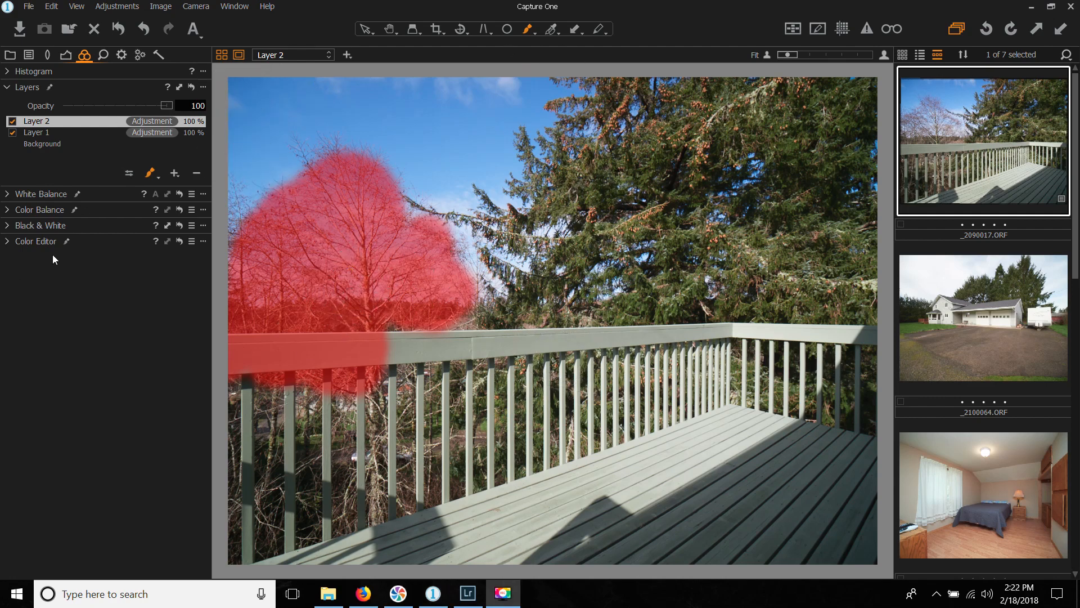
pyautogui.click(11, 241)
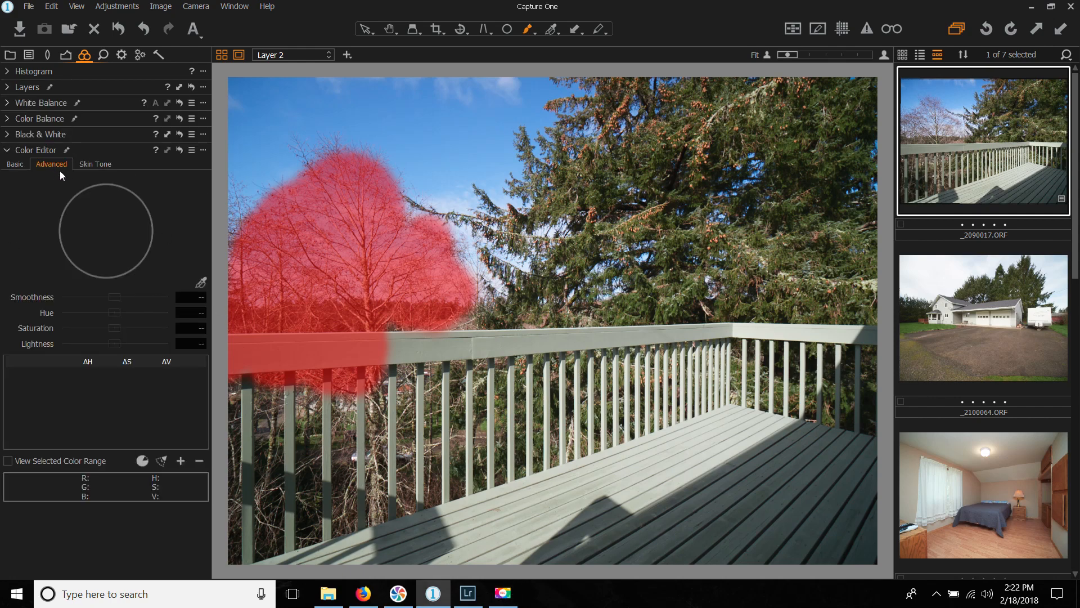
pyautogui.click(17, 168)
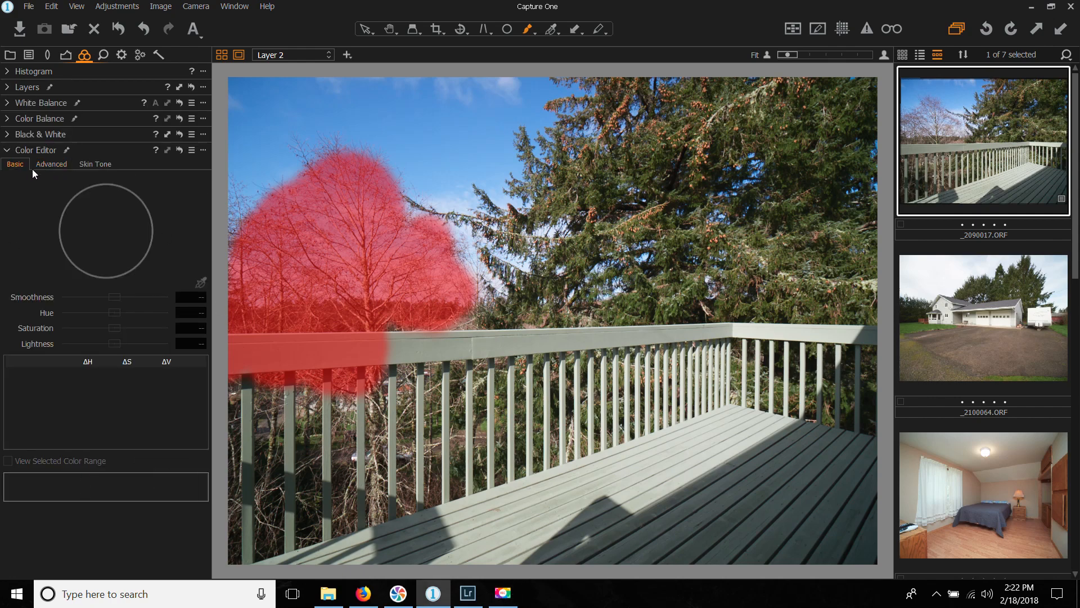
pyautogui.click(7, 88)
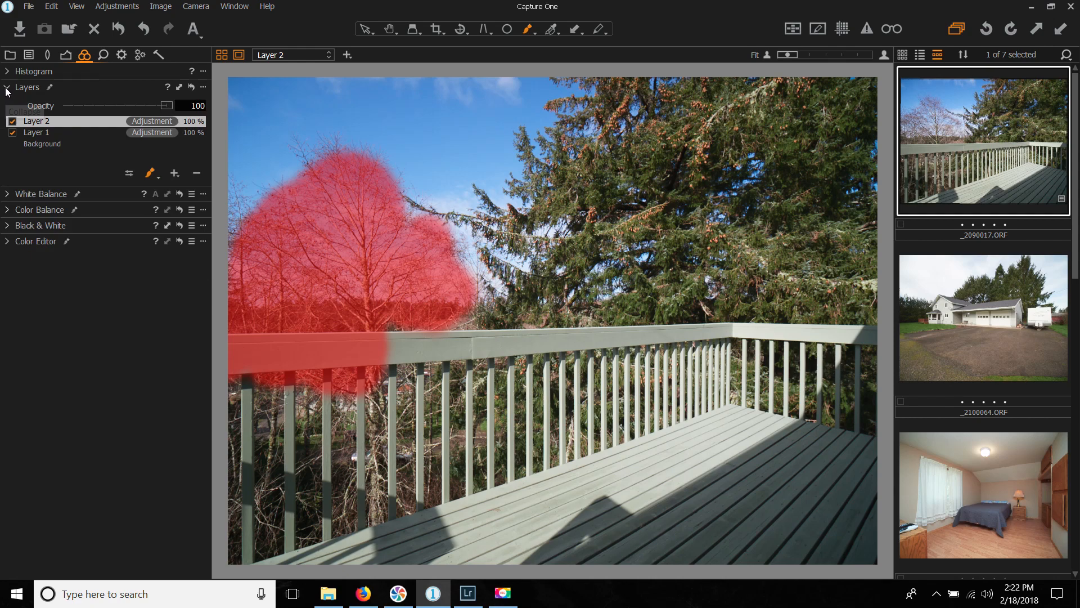
pyautogui.click(36, 144)
pyautogui.click(7, 241)
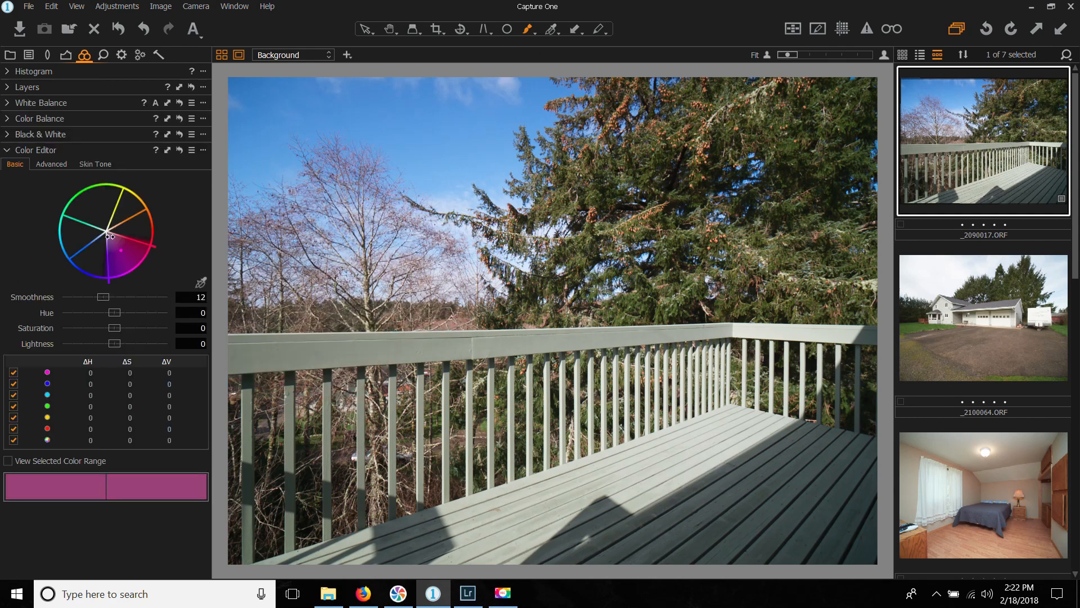
# Step: Switch to Lightroom, finish the brush edit, and adjust the HSL Saturation sliders, setting Red to -100
pyautogui.click(468, 592)
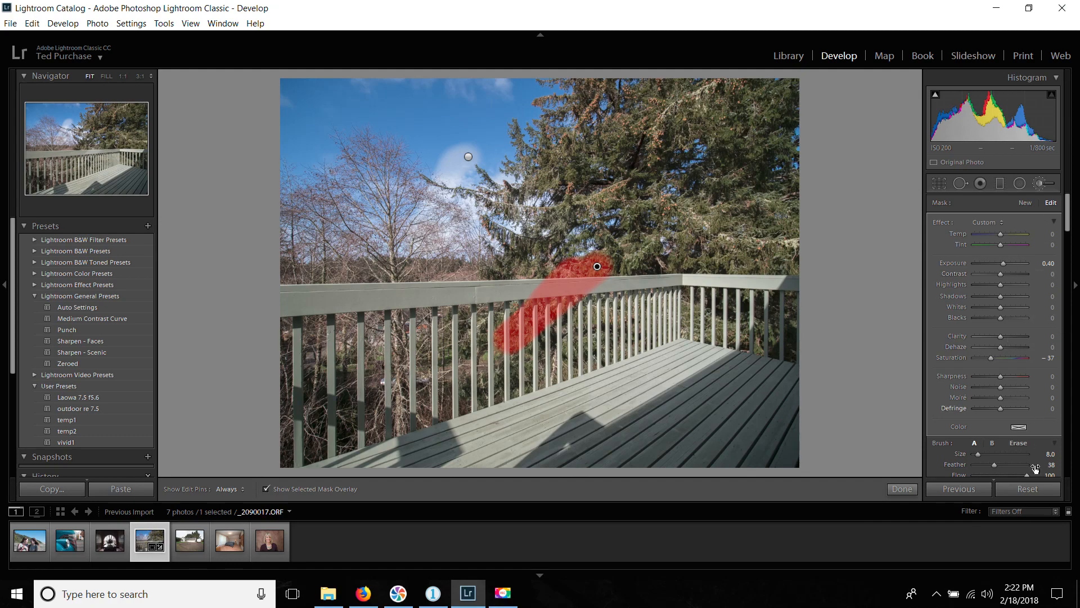
pyautogui.click(902, 489)
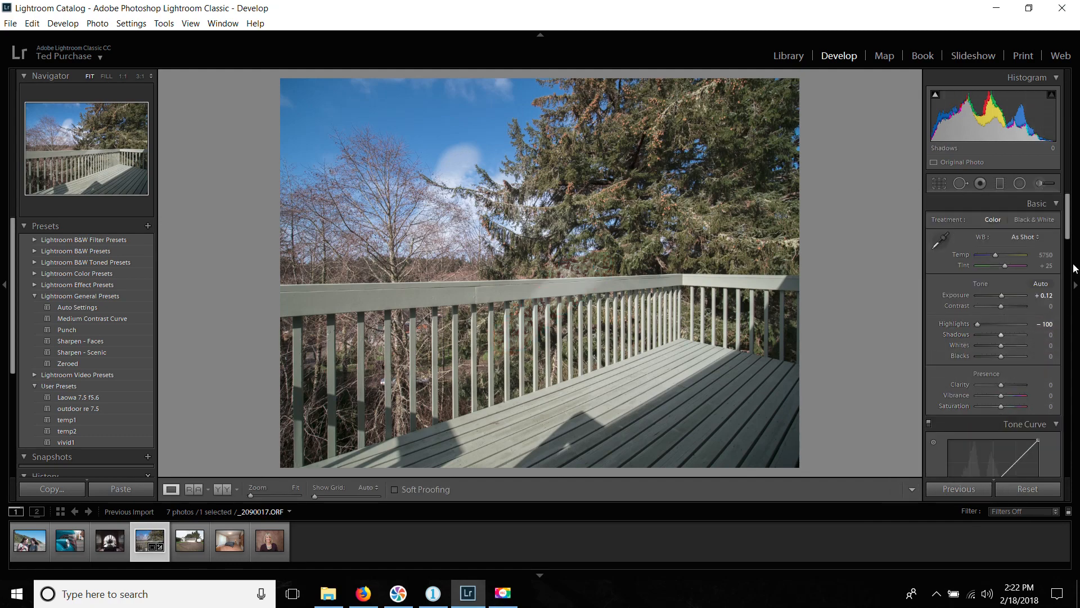
pyautogui.moveTo(1067, 217)
pyautogui.mouseDown()
pyautogui.moveTo(1077, 388)
pyautogui.moveTo(1077, 283)
pyautogui.moveTo(1068, 285)
pyautogui.mouseUp()
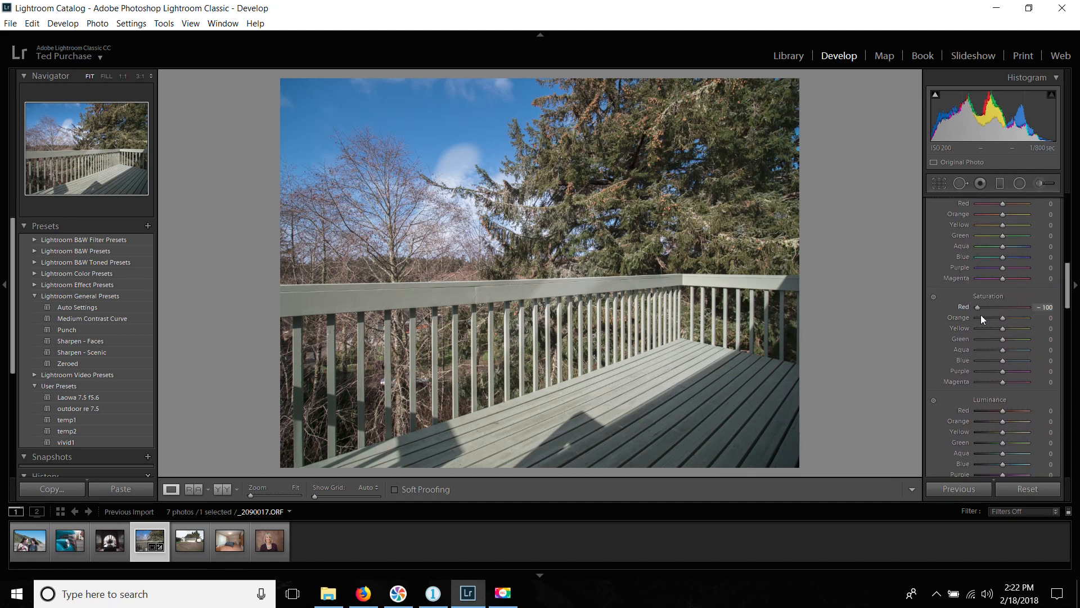
pyautogui.moveTo(1003, 328)
pyautogui.mouseDown()
pyautogui.moveTo(1021, 328)
pyautogui.moveTo(973, 333)
pyautogui.moveTo(1050, 333)
pyautogui.moveTo(1005, 340)
pyautogui.mouseUp()
# Step: Return to Capture One, shift the boundary between the green and yellow ranges in the Basic Color Editor, and select the magenta range
pyautogui.click(432, 605)
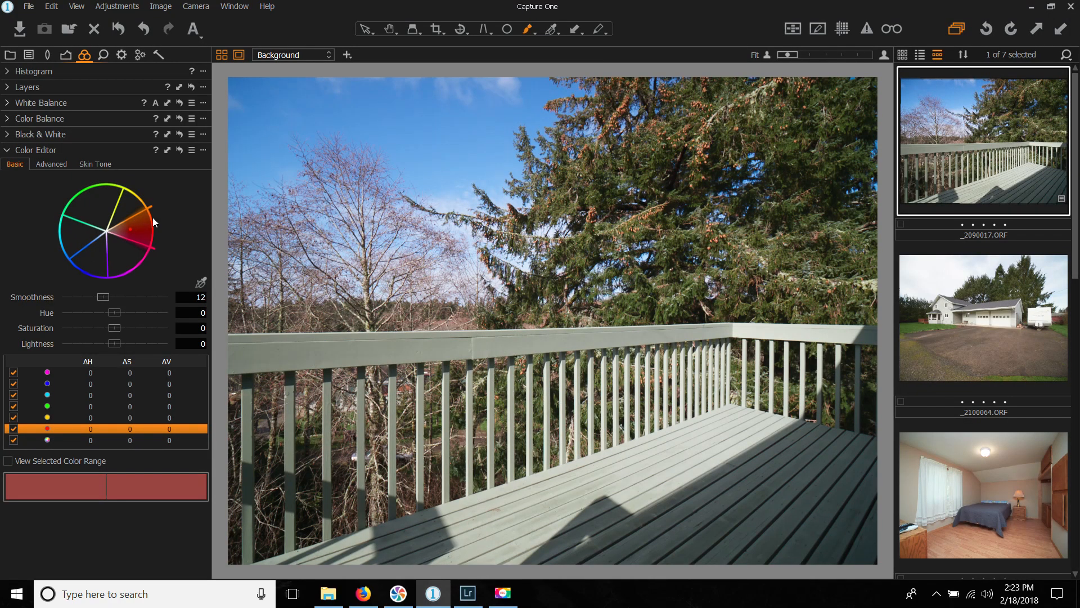
pyautogui.click(92, 205)
pyautogui.moveTo(94, 190)
pyautogui.mouseDown()
pyautogui.moveTo(109, 191)
pyautogui.moveTo(94, 195)
pyautogui.mouseUp()
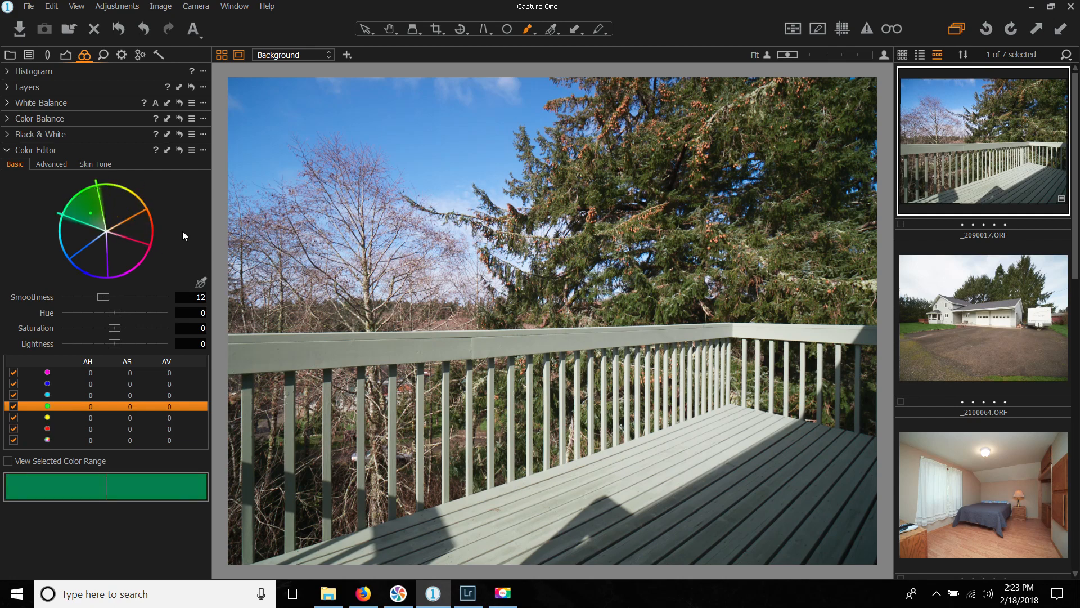
pyautogui.click(145, 248)
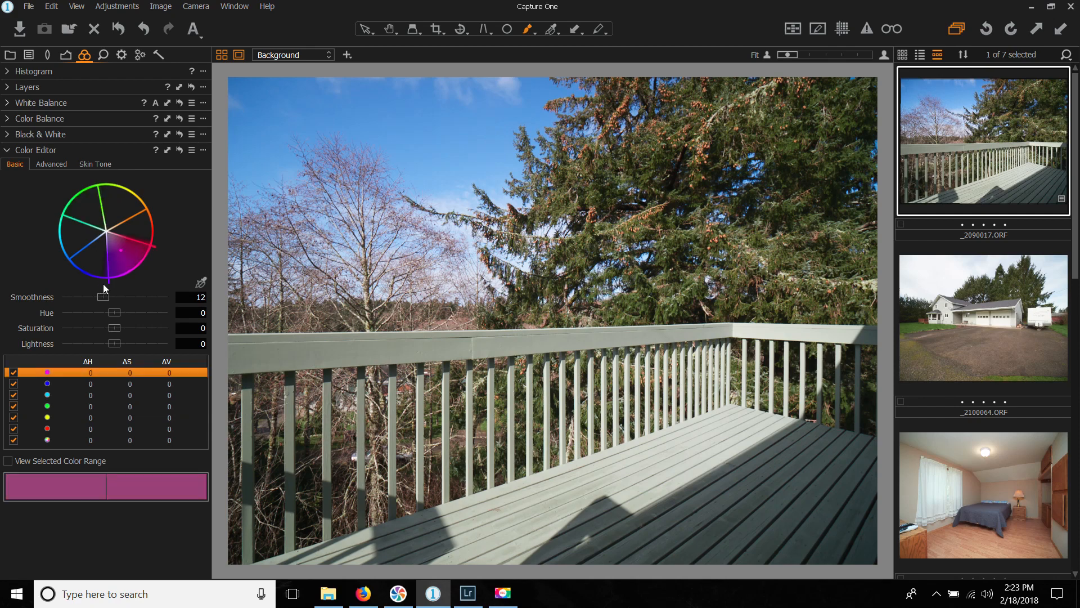
# Step: Stretch the yellow range through red to magenta, widen the green range up to orange, and adjust the green Saturation
pyautogui.click(145, 213)
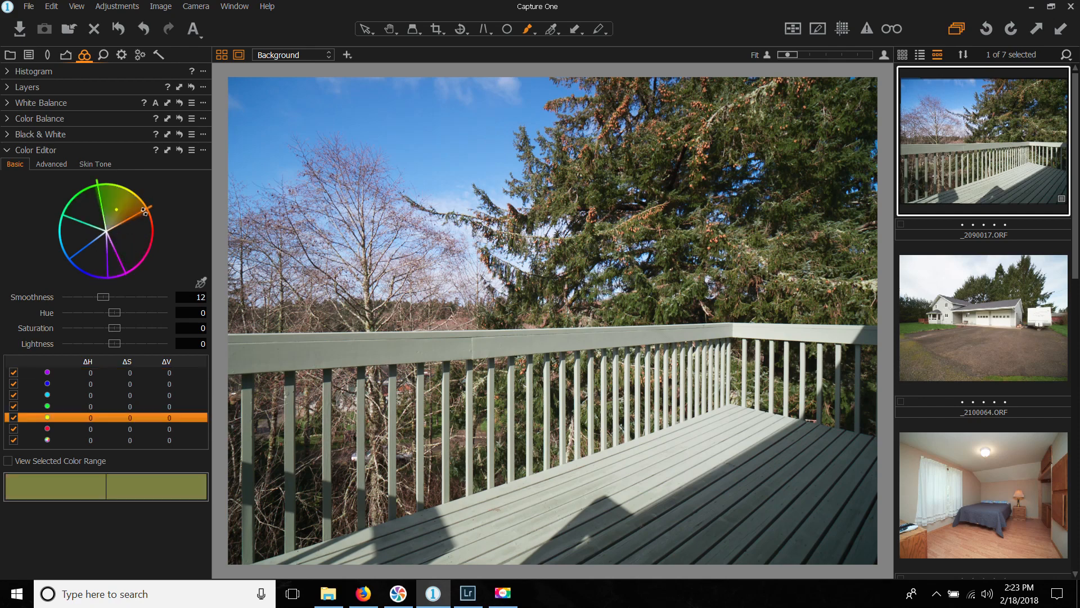
pyautogui.moveTo(149, 207); pyautogui.dragTo(140, 265)
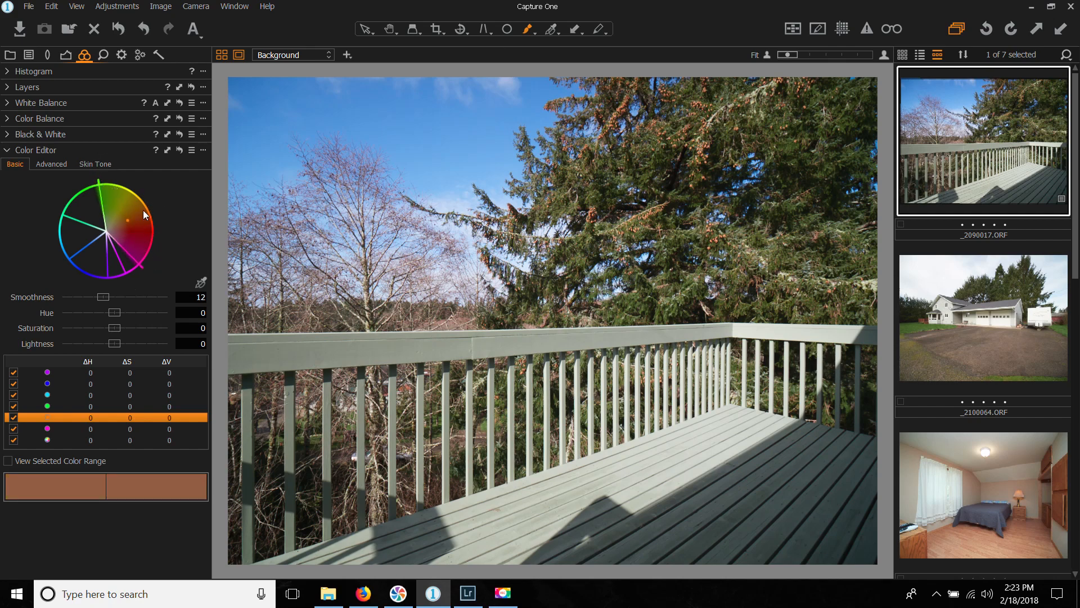
pyautogui.moveTo(102, 194); pyautogui.dragTo(155, 206)
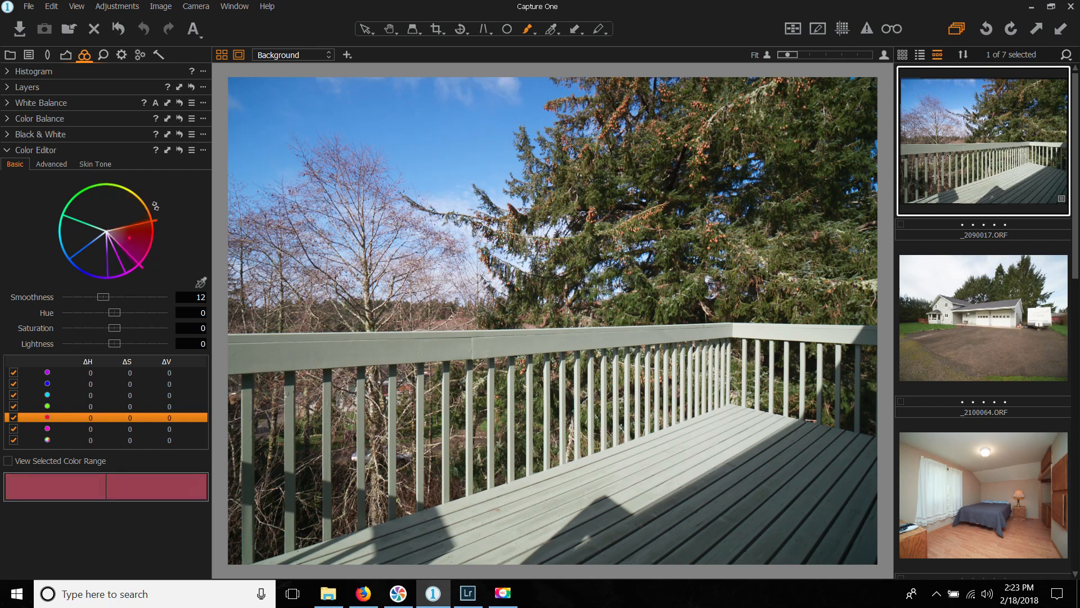
pyautogui.click(99, 208)
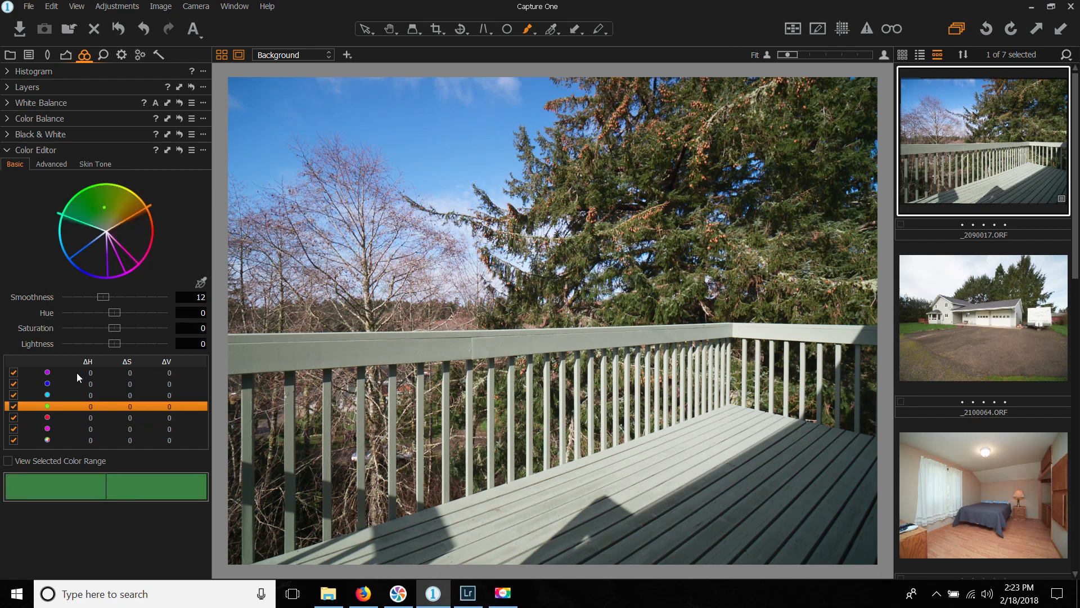
pyautogui.moveTo(113, 331)
pyautogui.mouseDown()
pyautogui.moveTo(54, 337)
pyautogui.moveTo(95, 341)
pyautogui.mouseUp()
# Step: Show the deck photo's Sharpening and Noise Reduction settings, with the Layers list collapsed
pyautogui.click(103, 54)
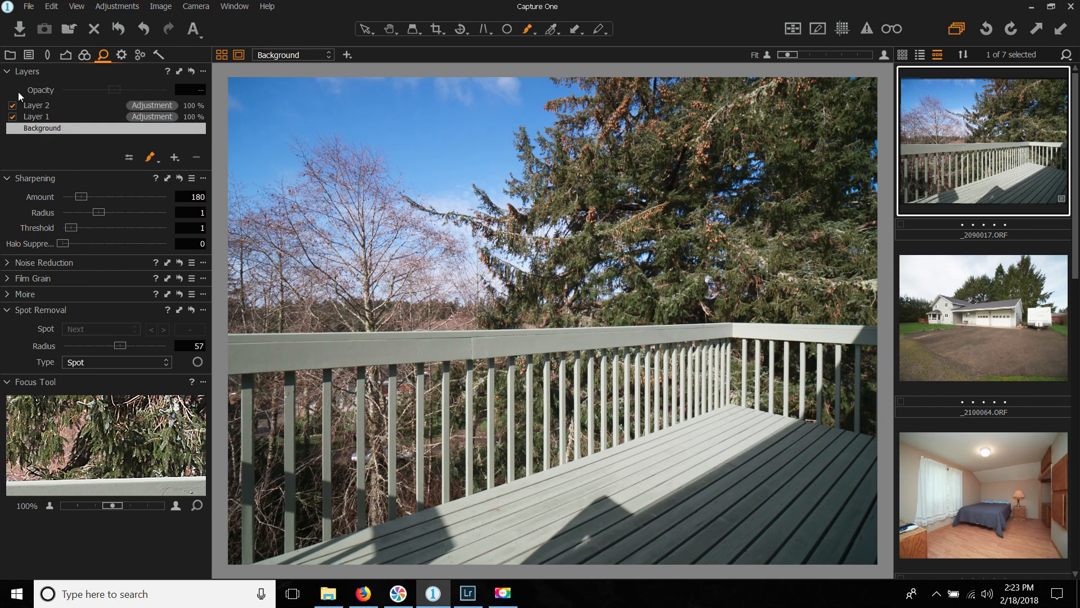
pyautogui.click(7, 72)
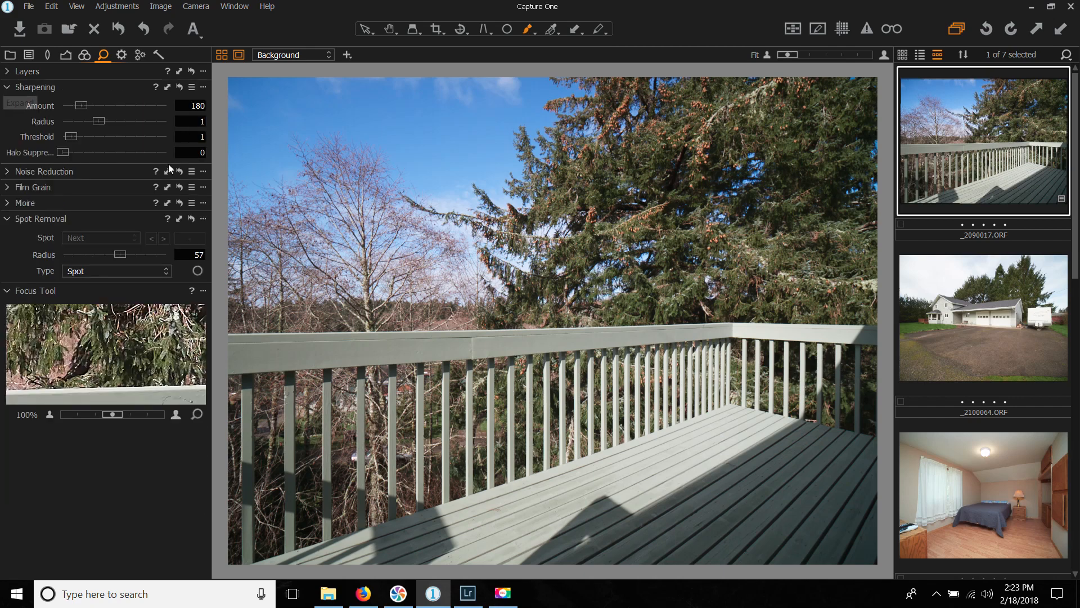
pyautogui.click(11, 173)
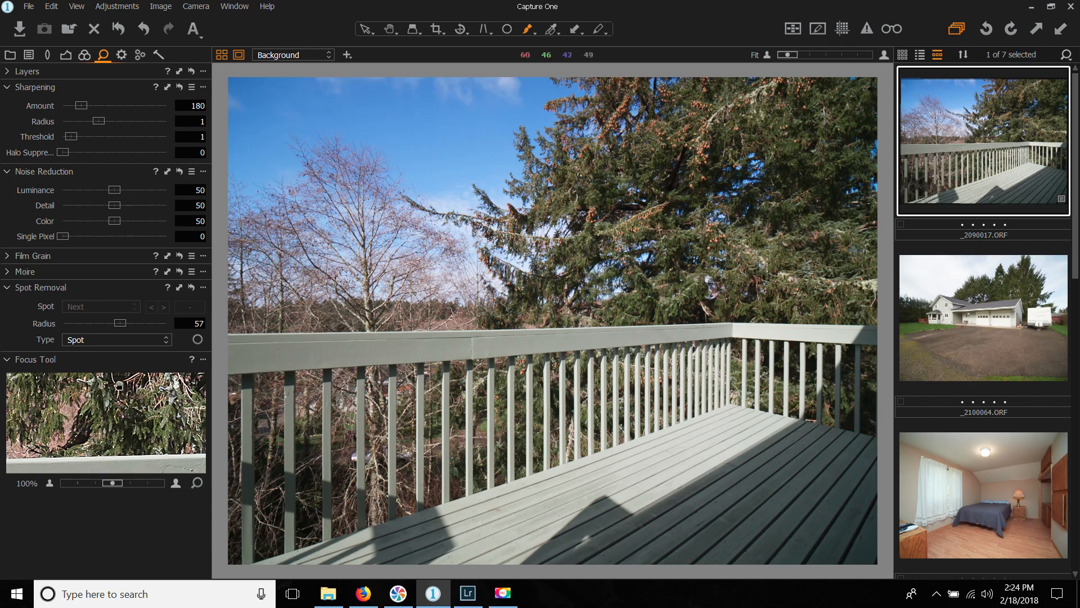
# Step: Glance at Lightroom, return to Capture One, and set the green range's Saturation to -17.1 and Lightness to 10 in the Color Editor
pyautogui.moveTo(469, 593)
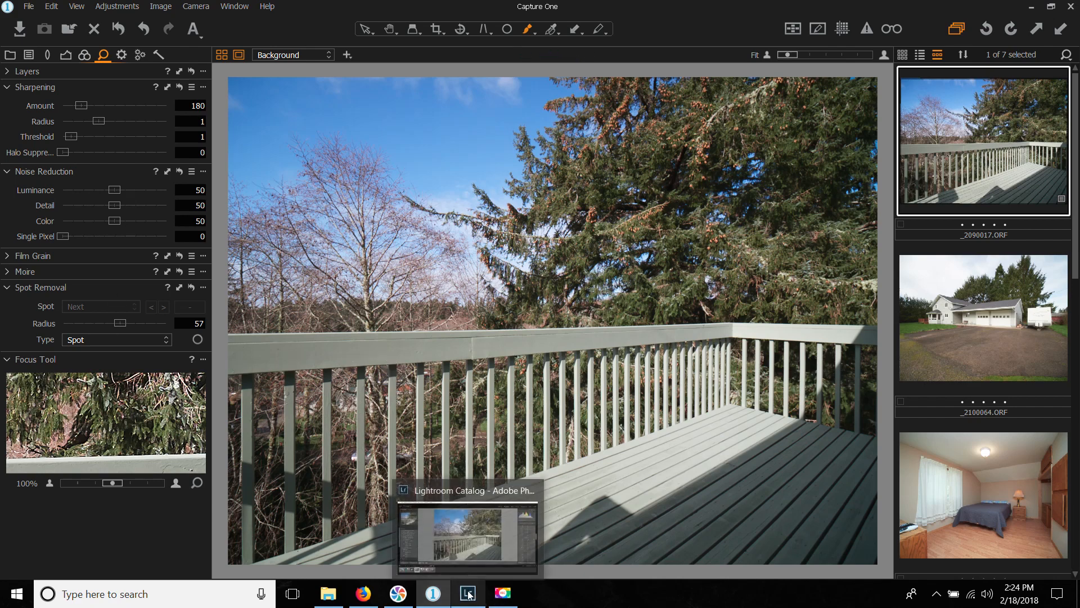
pyautogui.click(466, 592)
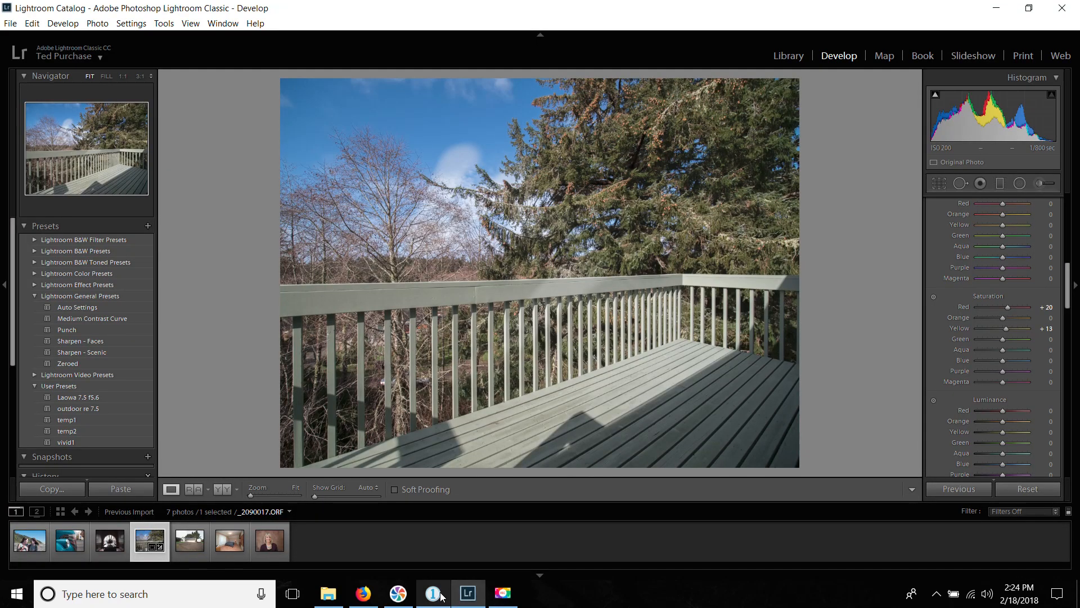
pyautogui.click(439, 595)
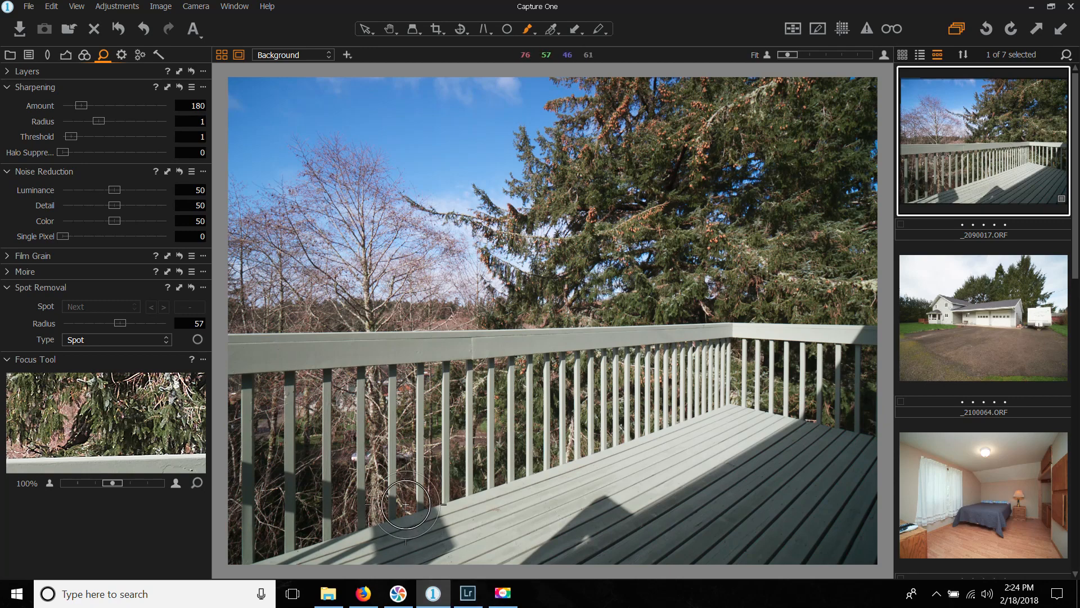
pyautogui.click(88, 55)
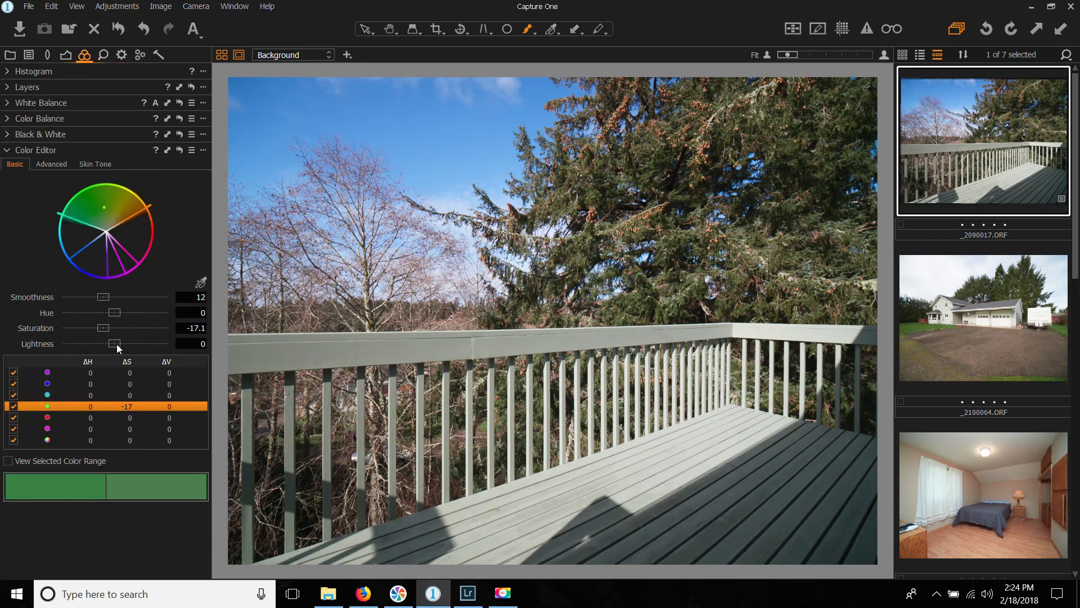
pyautogui.moveTo(107, 344); pyautogui.dragTo(304, 355)
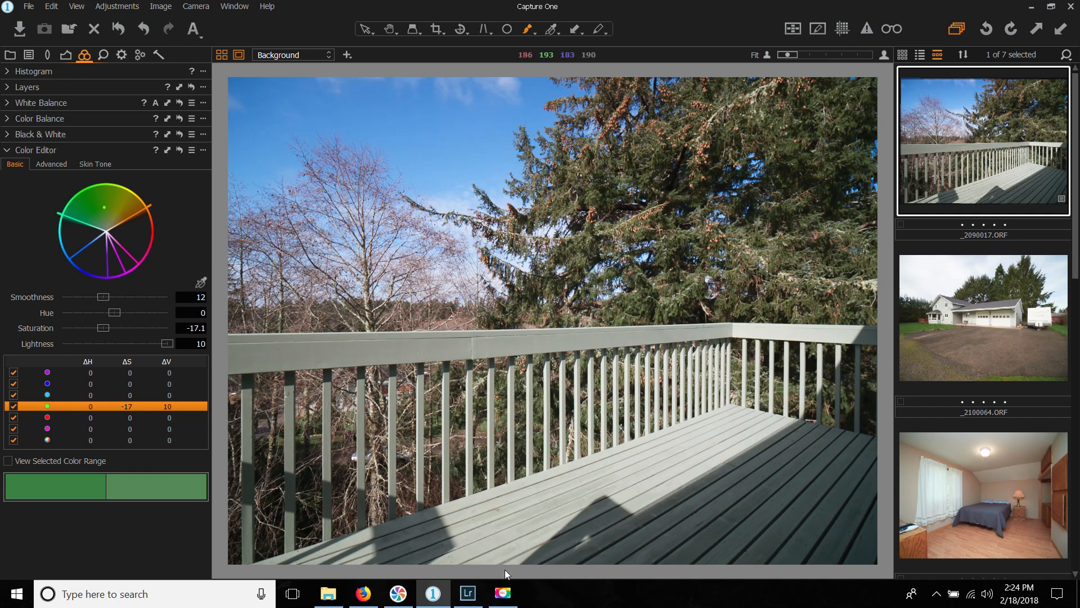
# Step: Switch to Lightroom and set the HSL Yellow Luminance to +100
pyautogui.click(468, 592)
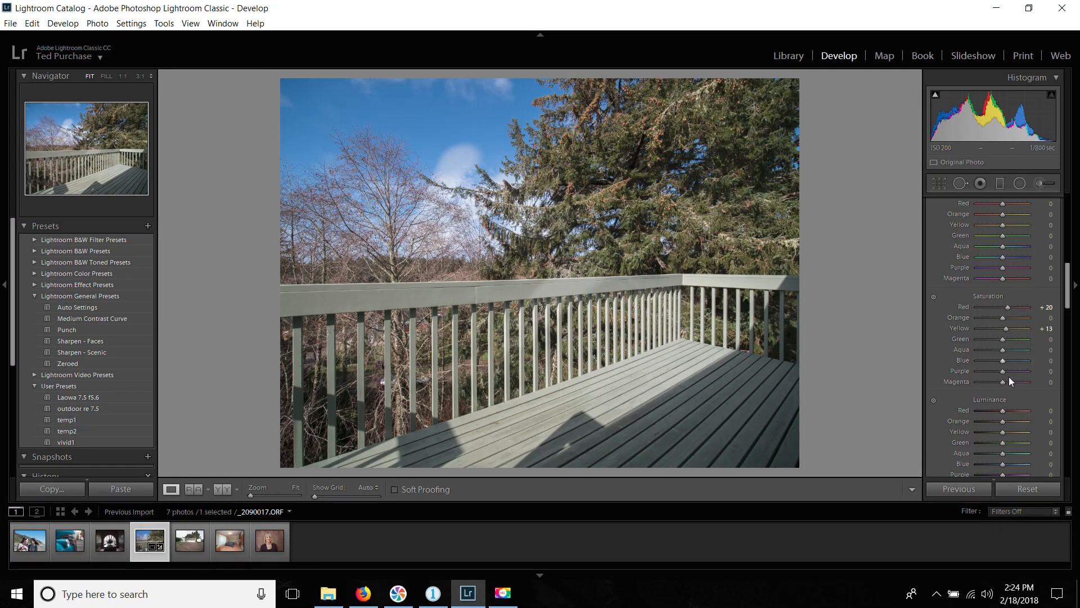
pyautogui.scroll(-3, 1067, 315)
pyautogui.scroll(1, 1066, 315)
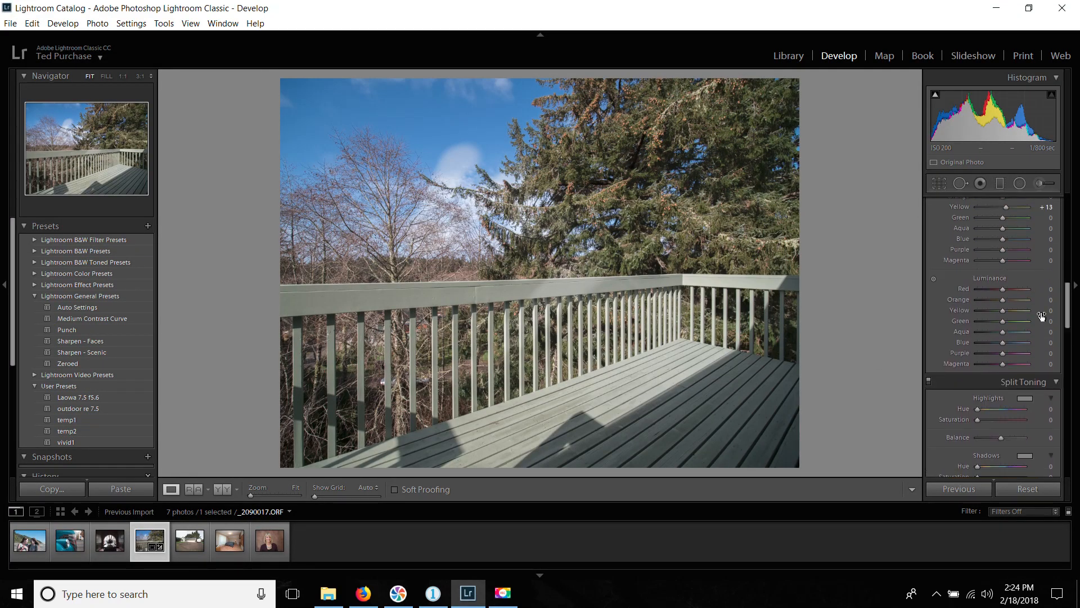
pyautogui.moveTo(1002, 310); pyautogui.dragTo(1030, 311)
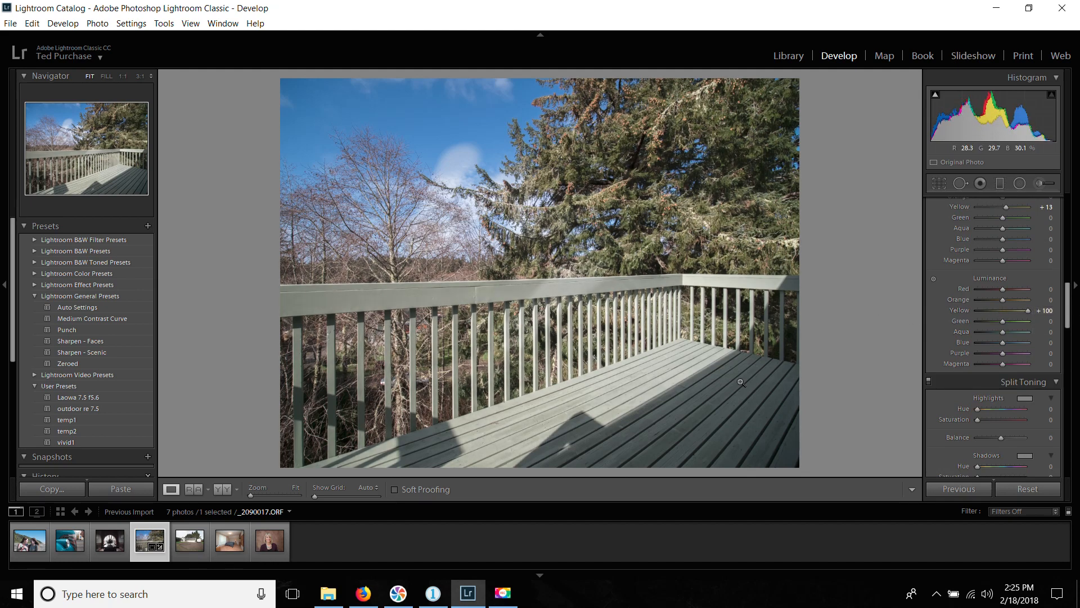
# Step: Return to Capture One and activate Spot Removal with the Spot type, with the deck boards shown at 100%
pyautogui.click(433, 596)
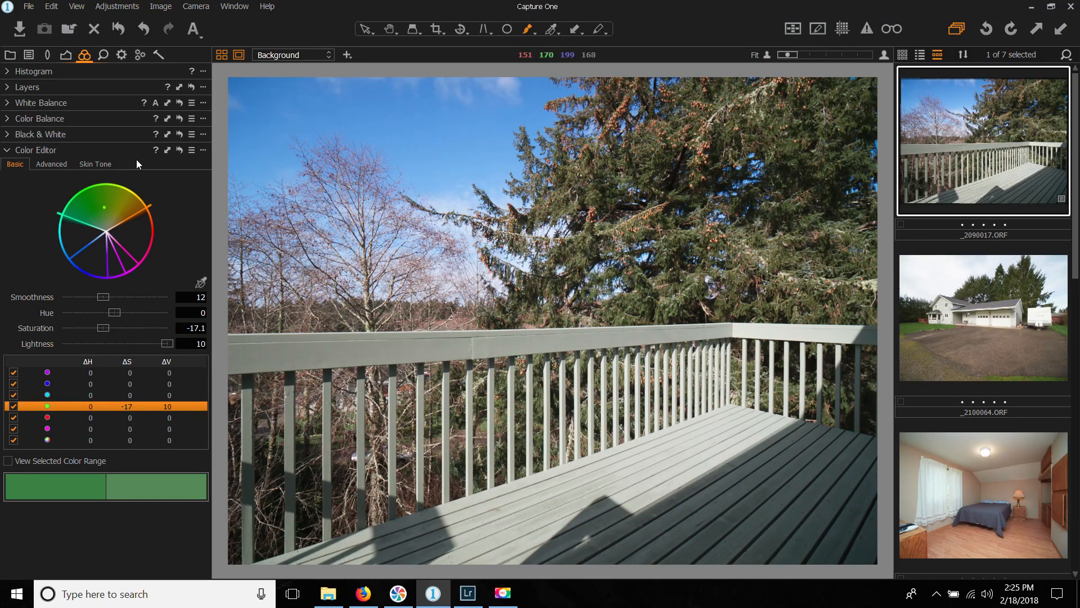
pyautogui.click(103, 56)
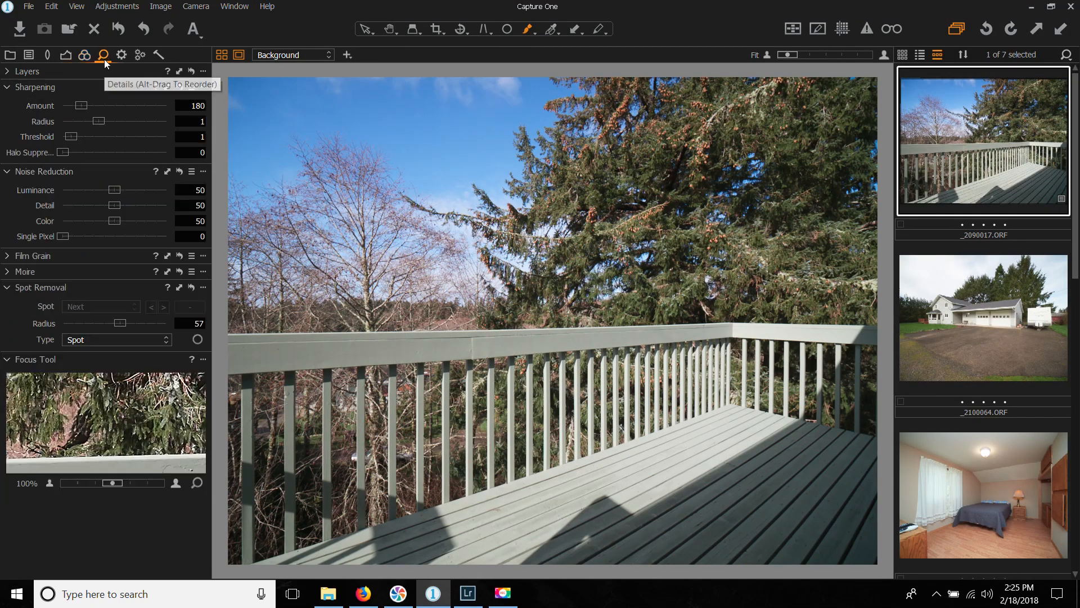
pyautogui.click(199, 345)
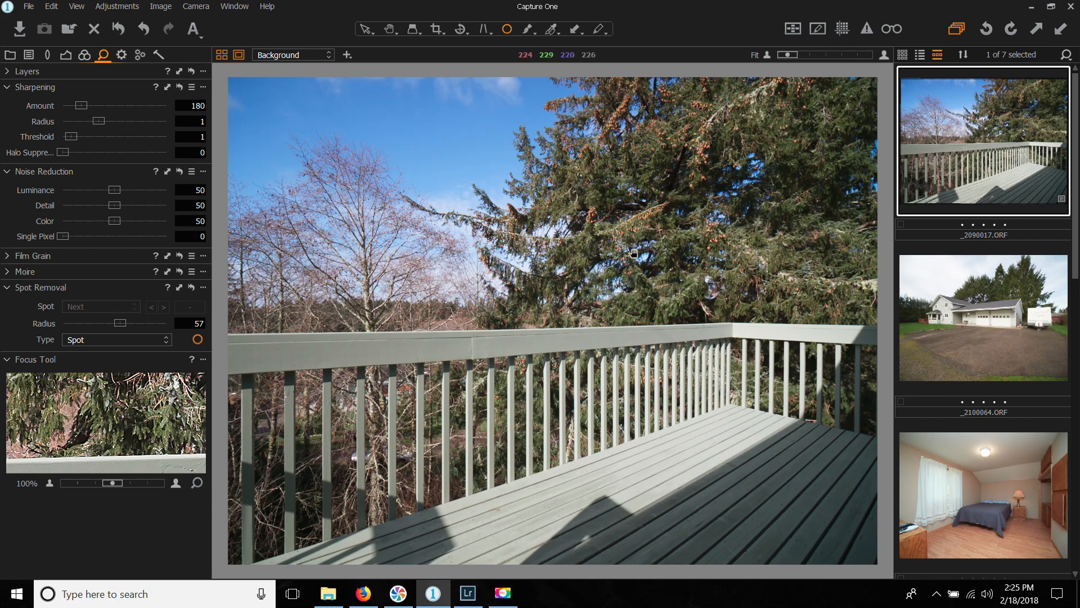
pyautogui.doubleClick(443, 155)
pyautogui.moveTo(339, 189); pyautogui.dragTo(359, 299)
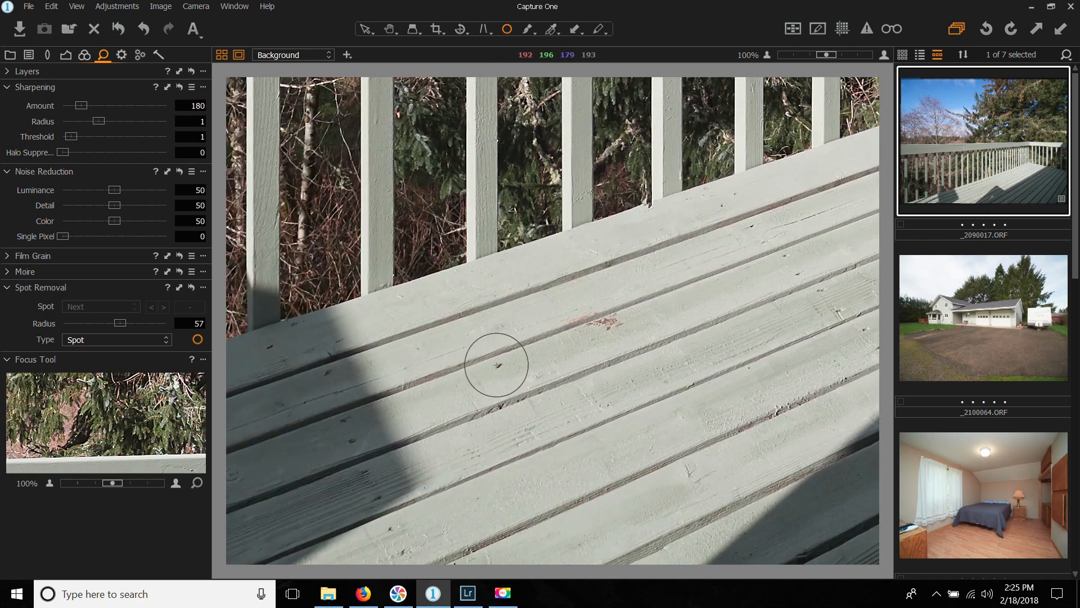
# Step: Reduce the Spot Removal radius to 19 and remove the small dark speck on the sunlit deck board
pyautogui.press('[')
pyautogui.press('[')
pyautogui.press('[')
pyautogui.press('[')
pyautogui.press('[')
pyautogui.press('[')
pyautogui.press('[')
pyautogui.press('[')
pyautogui.press('[')
pyautogui.press('[')
pyautogui.press('[')
pyautogui.press('[')
pyautogui.press('[')
pyautogui.press('[')
pyautogui.press('[')
pyautogui.press('[')
pyautogui.press('[')
pyautogui.press('[')
pyautogui.press('[')
pyautogui.press('[')
pyautogui.press('[')
pyautogui.press('[')
pyautogui.press('[')
pyautogui.press('[')
pyautogui.press('[')
pyautogui.press('[')
pyautogui.press('[')
pyautogui.press('[')
pyautogui.press('[')
pyautogui.press('[')
pyautogui.press('[')
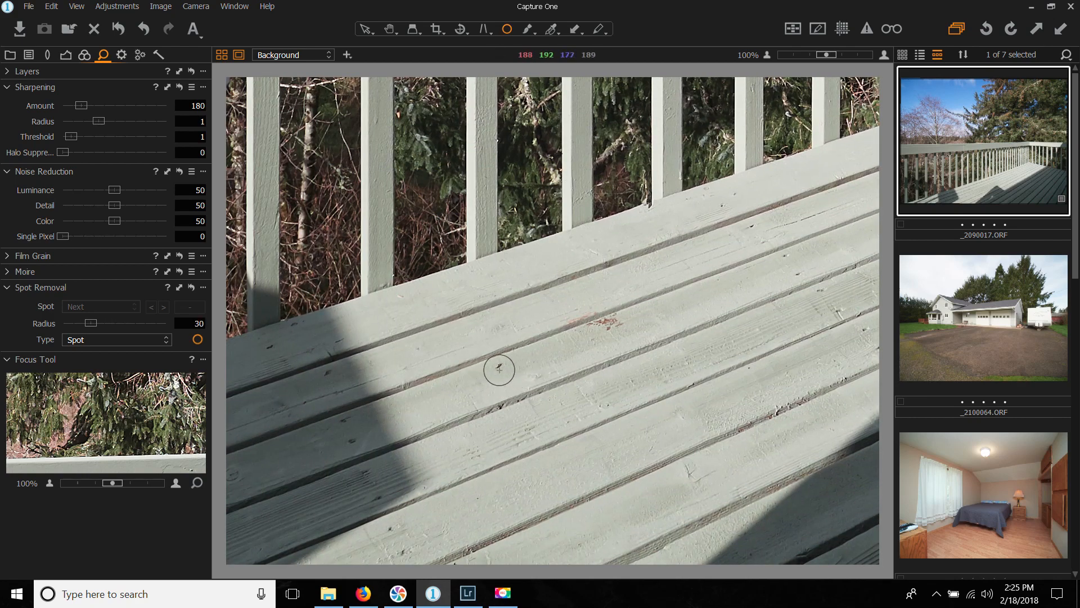
pyautogui.click(499, 367)
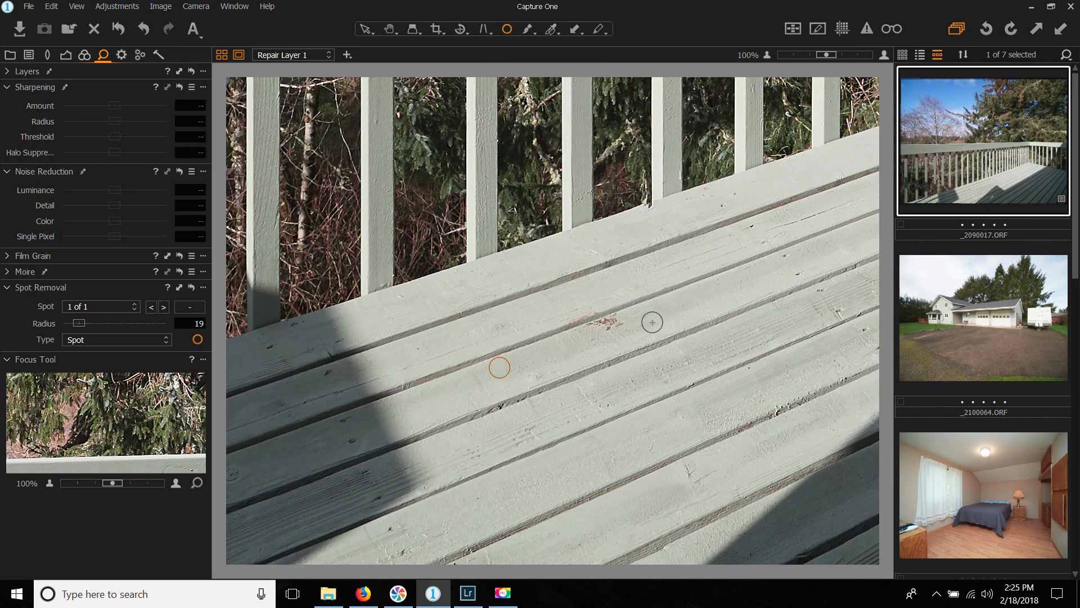
# Step: Place two more removal spots on the shaded deck board, shifting the first one slightly, and leave Spot Removal
pyautogui.press('space')
pyautogui.moveTo(612, 366)
pyautogui.mouseDown()
pyautogui.moveTo(595, 406)
pyautogui.moveTo(629, 455)
pyautogui.moveTo(662, 466)
pyautogui.mouseUp()
pyautogui.click(638, 383)
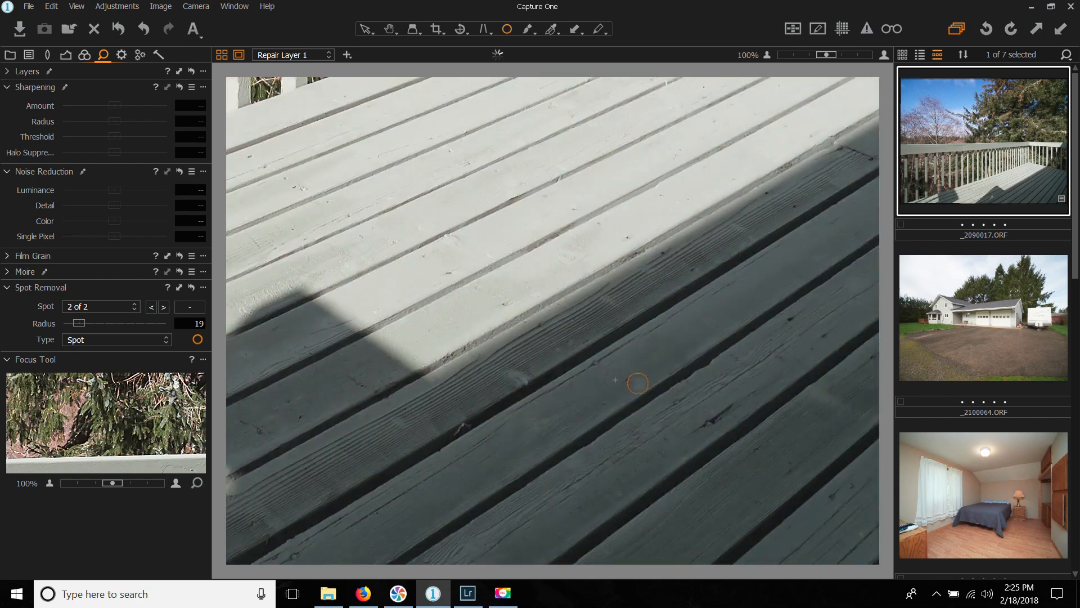
pyautogui.moveTo(635, 386); pyautogui.dragTo(627, 384)
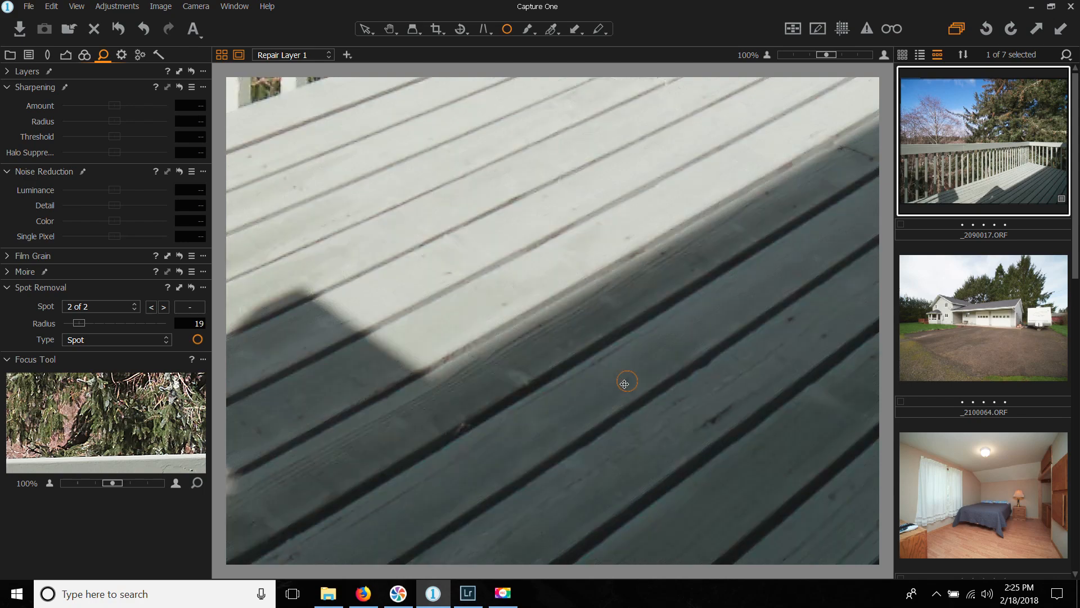
pyautogui.click(659, 357)
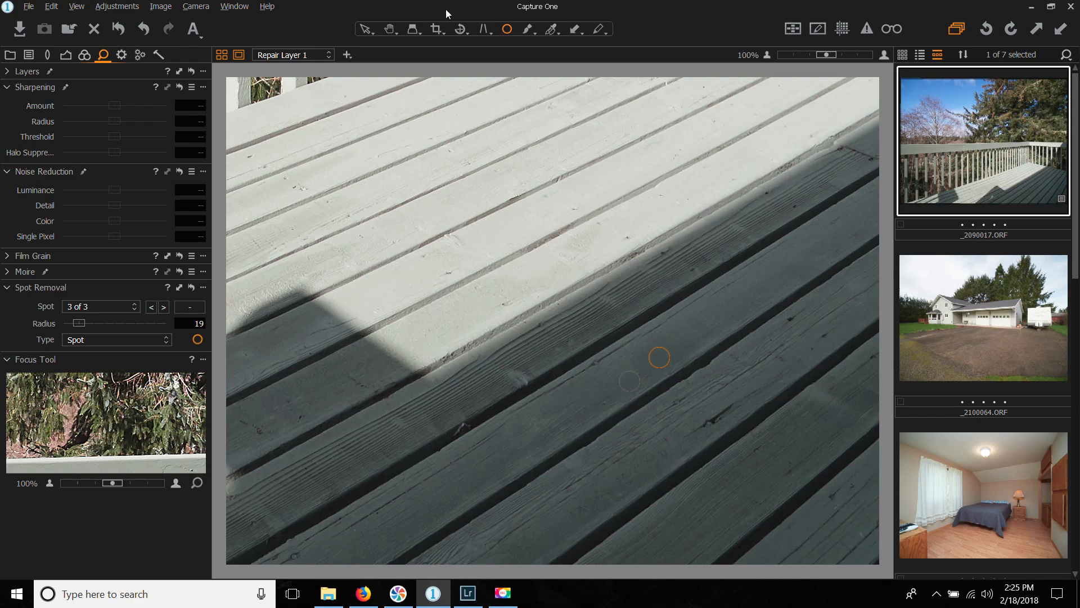
pyautogui.click(390, 31)
# Step: Switch to Lightroom and activate the Spot Removal tool in Heal mode
pyautogui.click(468, 597)
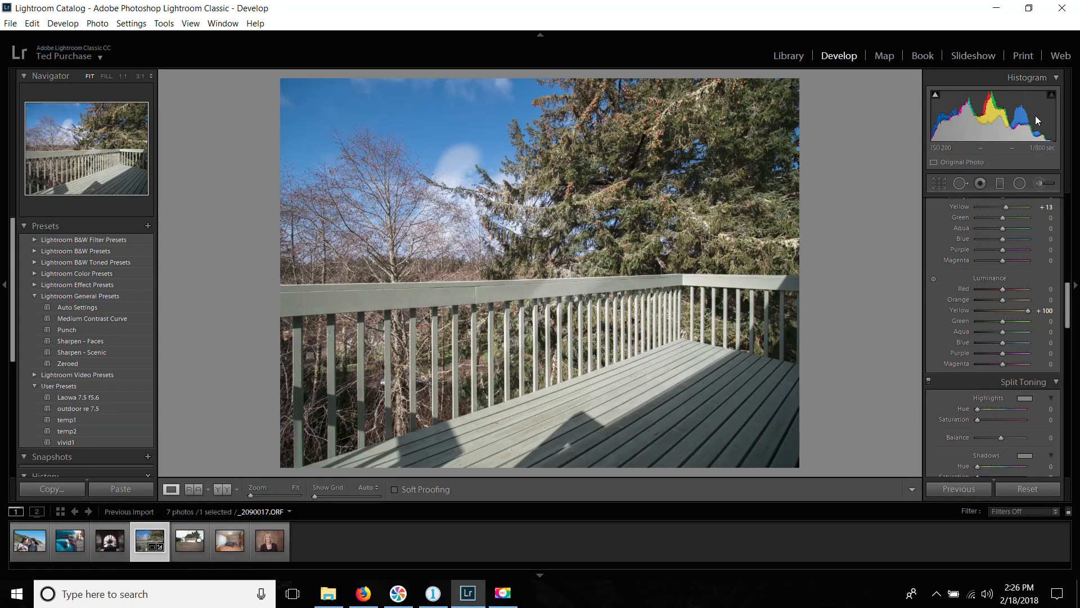
pyautogui.click(959, 184)
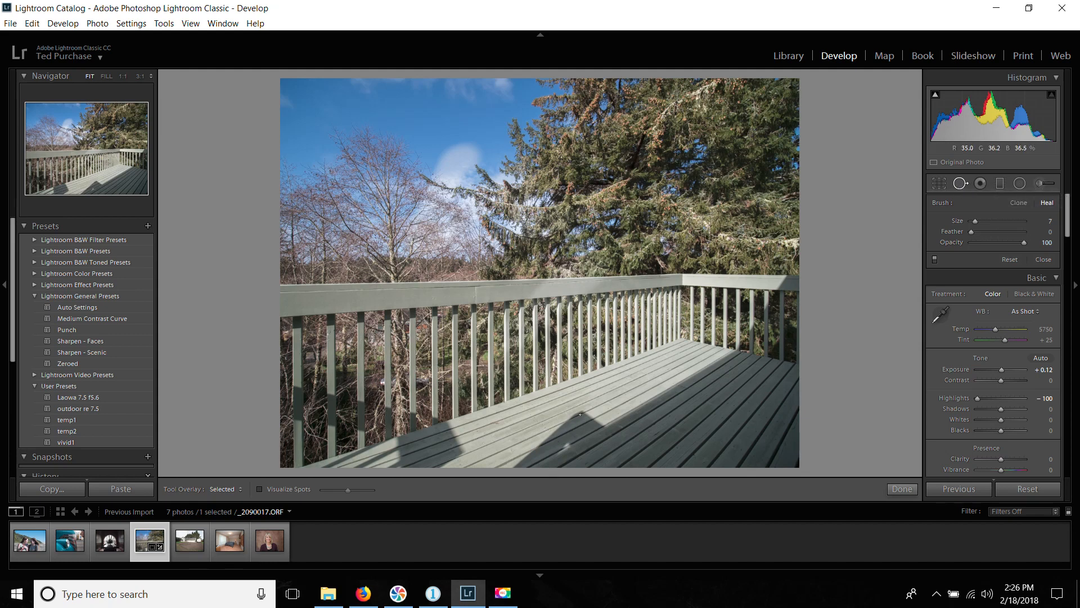
pyautogui.moveTo(521, 602)
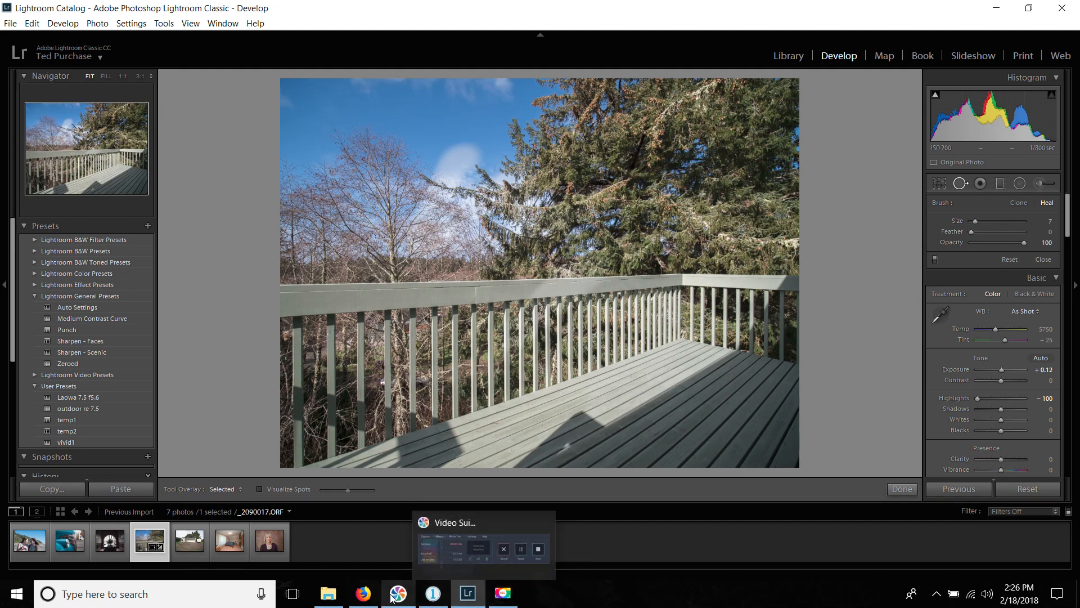
pyautogui.moveTo(434, 601)
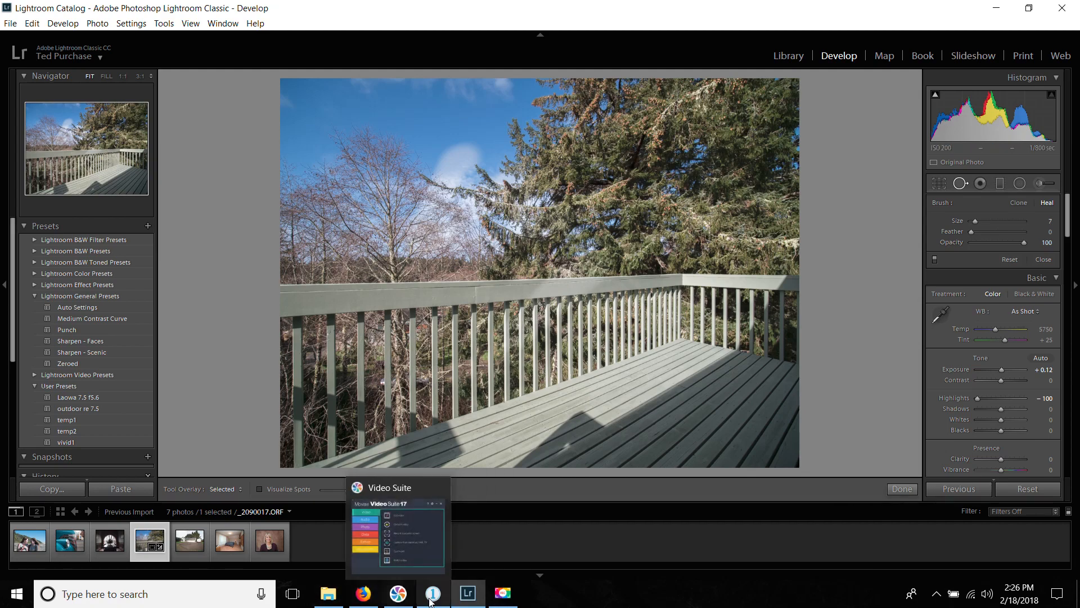
# Step: Return to Capture One and look through the output settings, the batch queue, and the quick adjustments
pyautogui.click(450, 548)
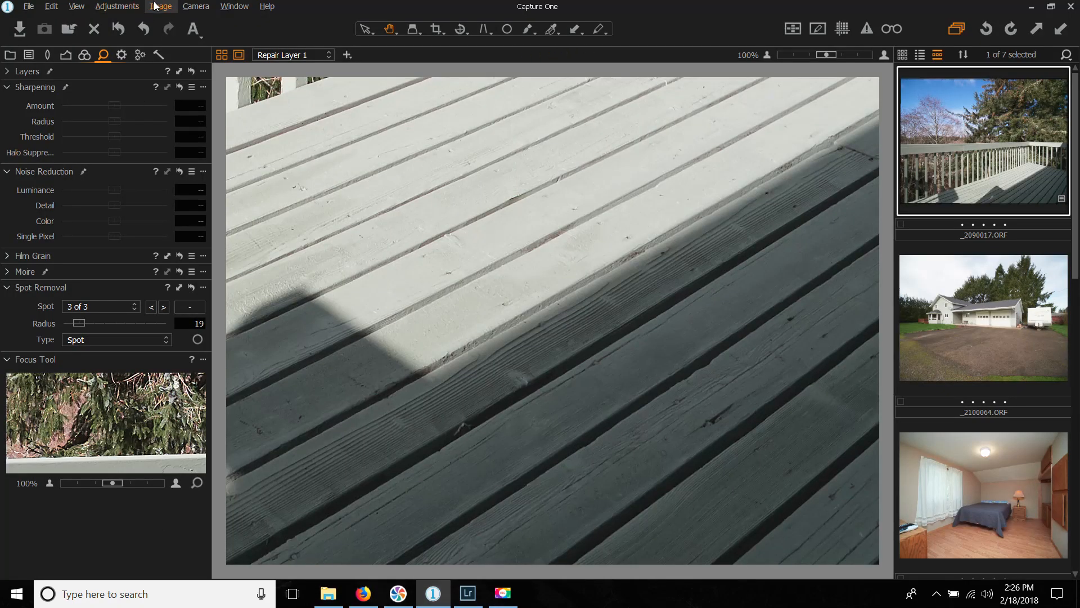
pyautogui.click(127, 55)
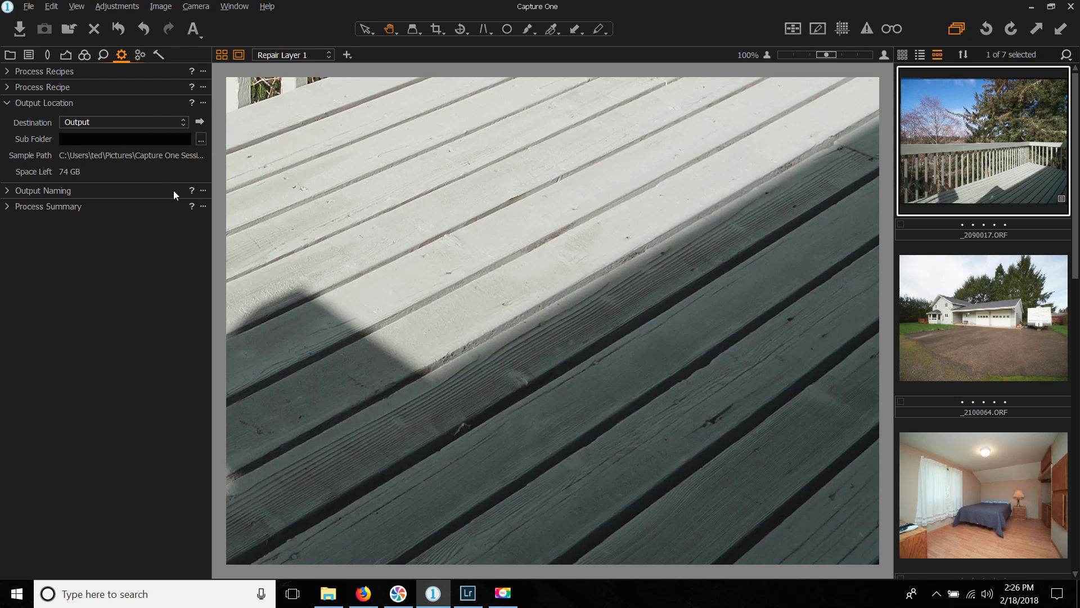
pyautogui.click(140, 55)
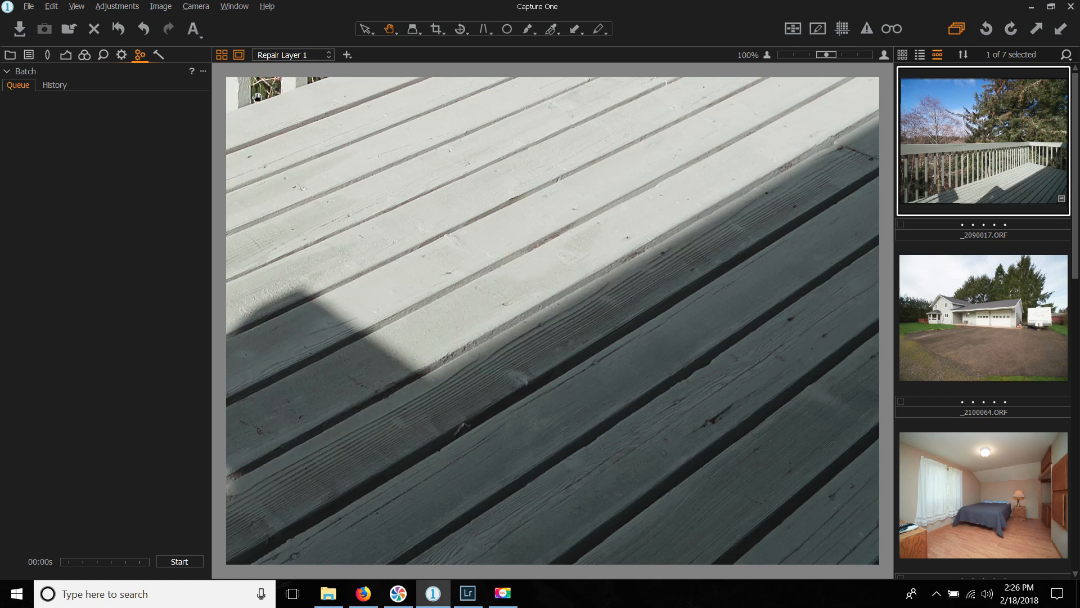
pyautogui.click(160, 55)
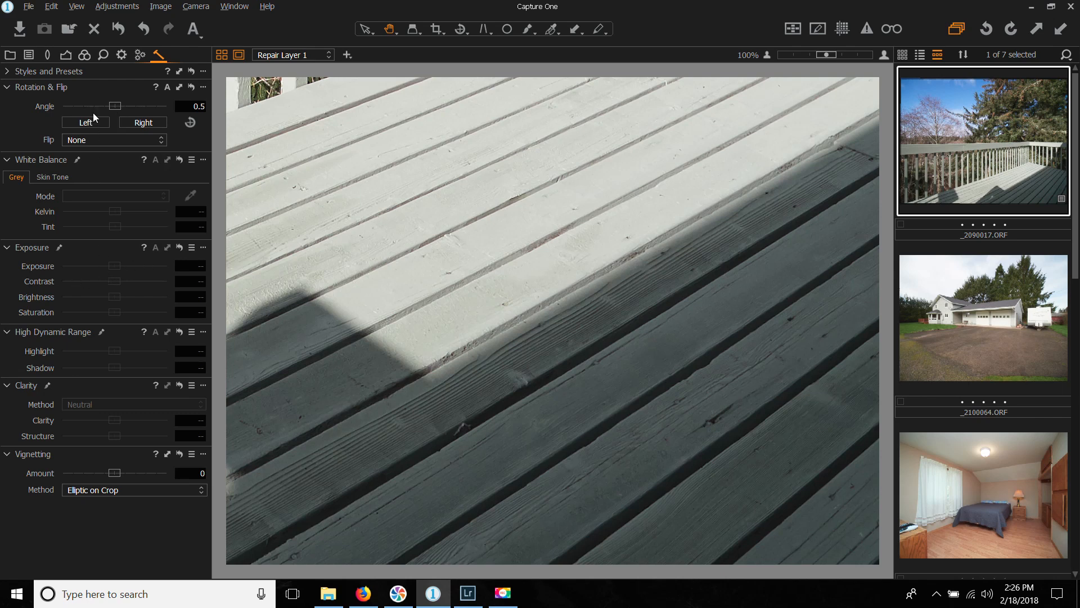
# Step: Select the Background layer and show its combined rotation, white balance, exposure and clarity adjustments
pyautogui.click(65, 56)
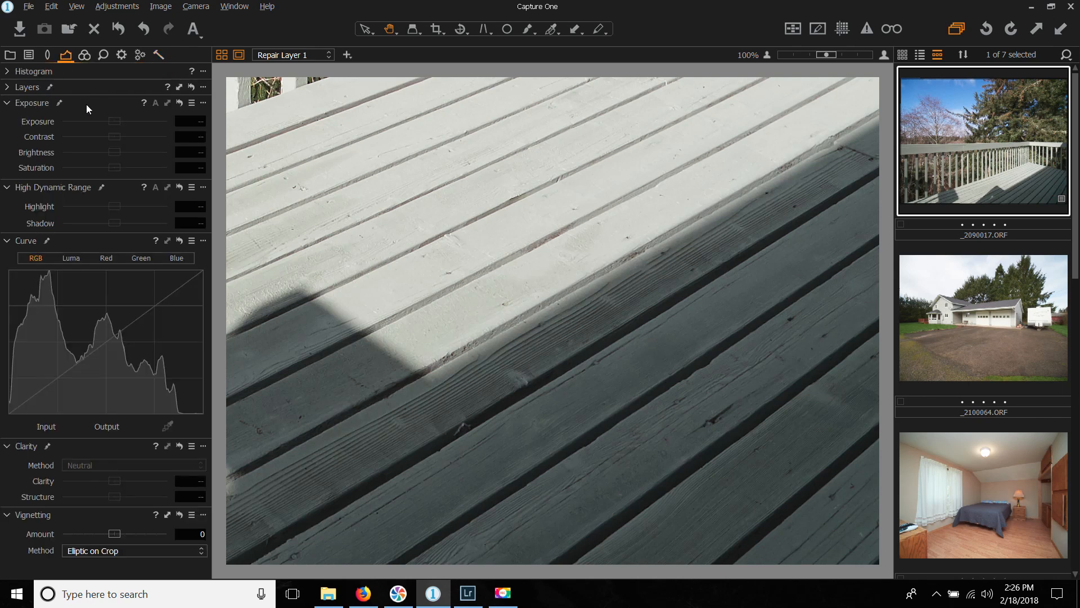
pyautogui.click(9, 88)
pyautogui.click(53, 155)
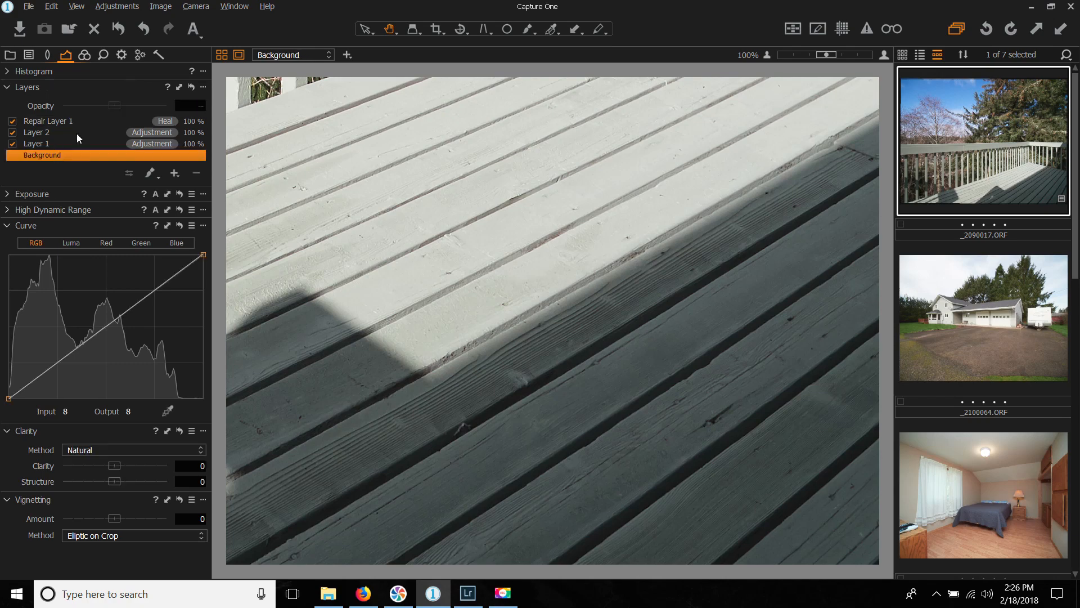
pyautogui.click(159, 58)
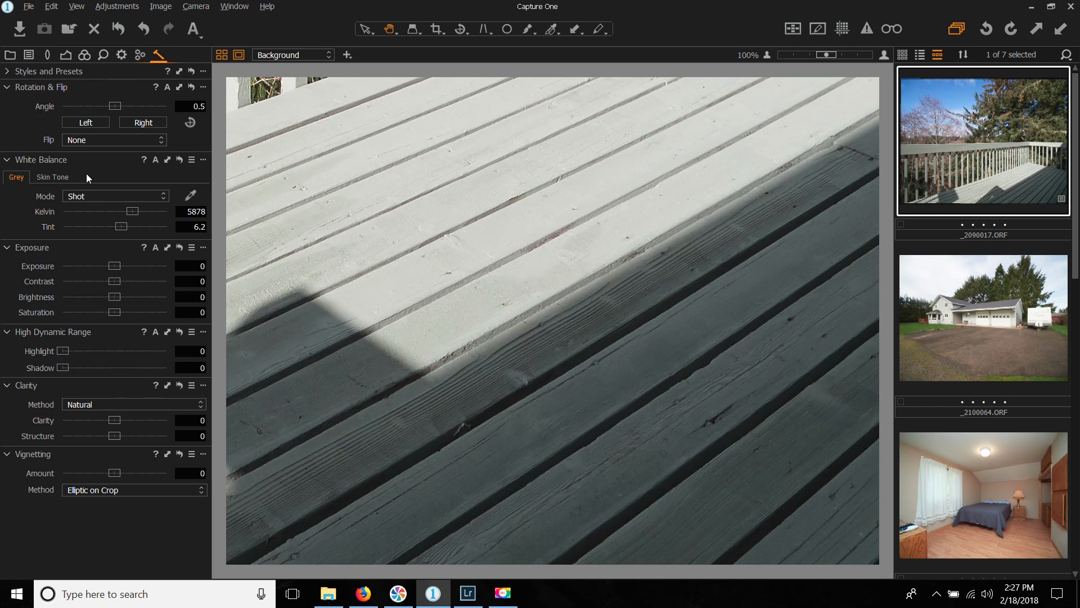
pyautogui.moveTo(40, 160); pyautogui.dragTo(62, 151)
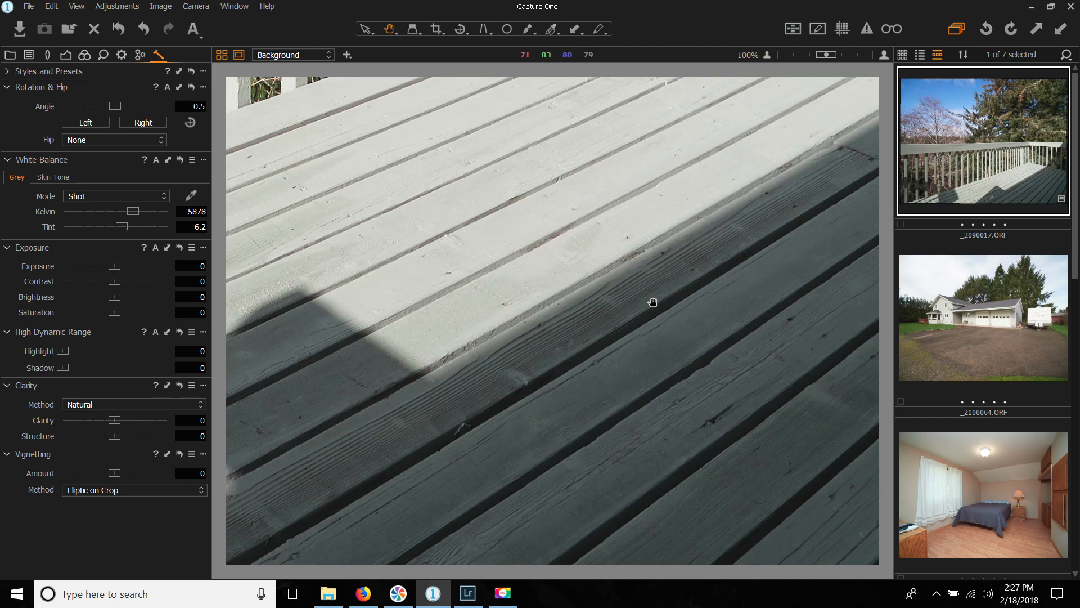
# Step: Switch to Lightroom to look through the Develop adjustments, and return to Capture One
pyautogui.click(468, 593)
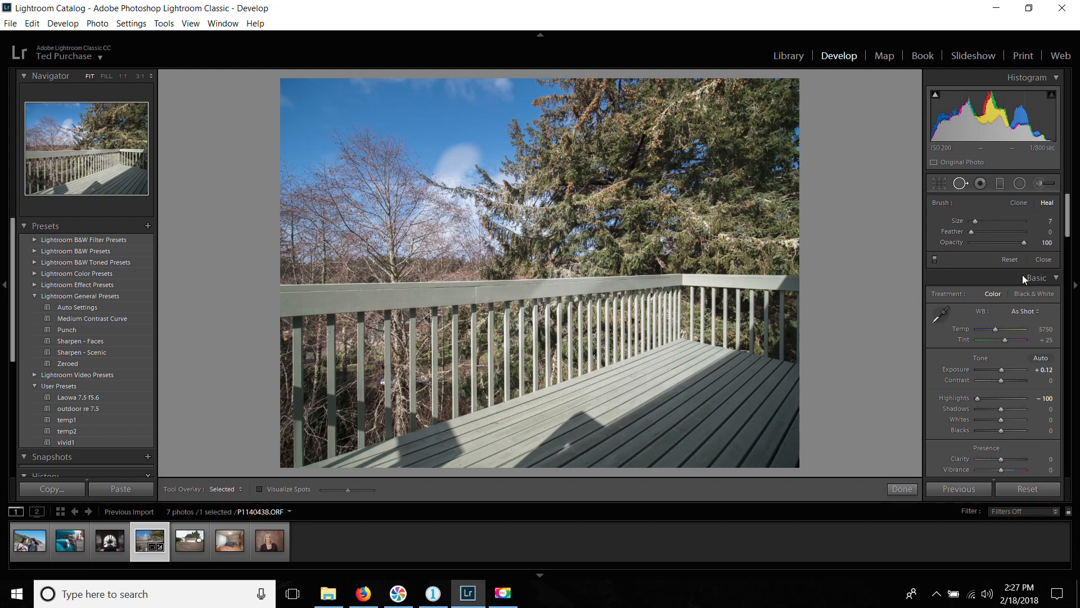
pyautogui.scroll(-10, 1051, 291)
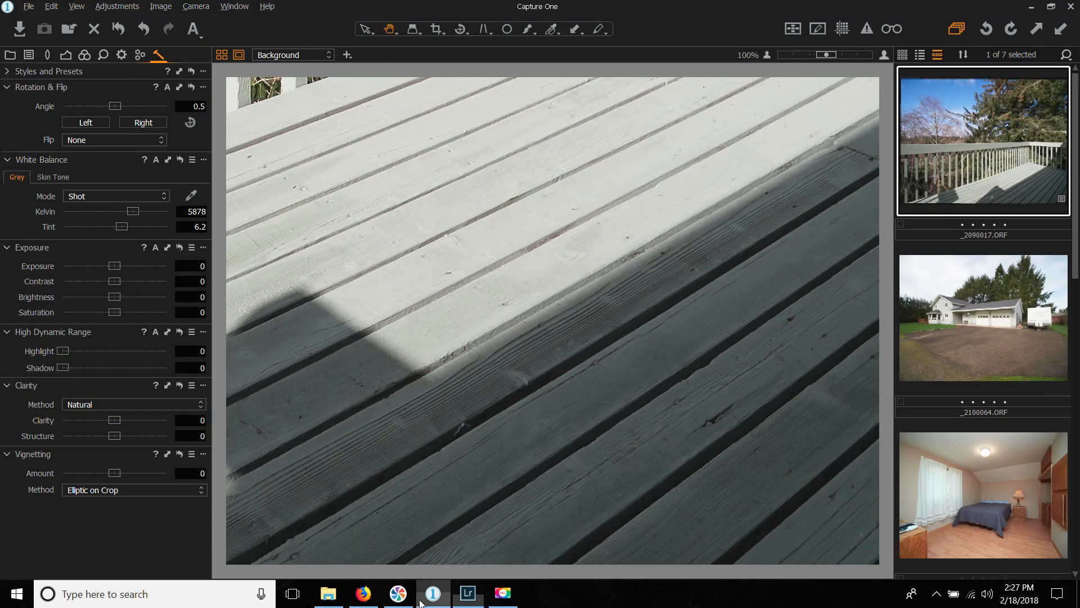
pyautogui.click(432, 595)
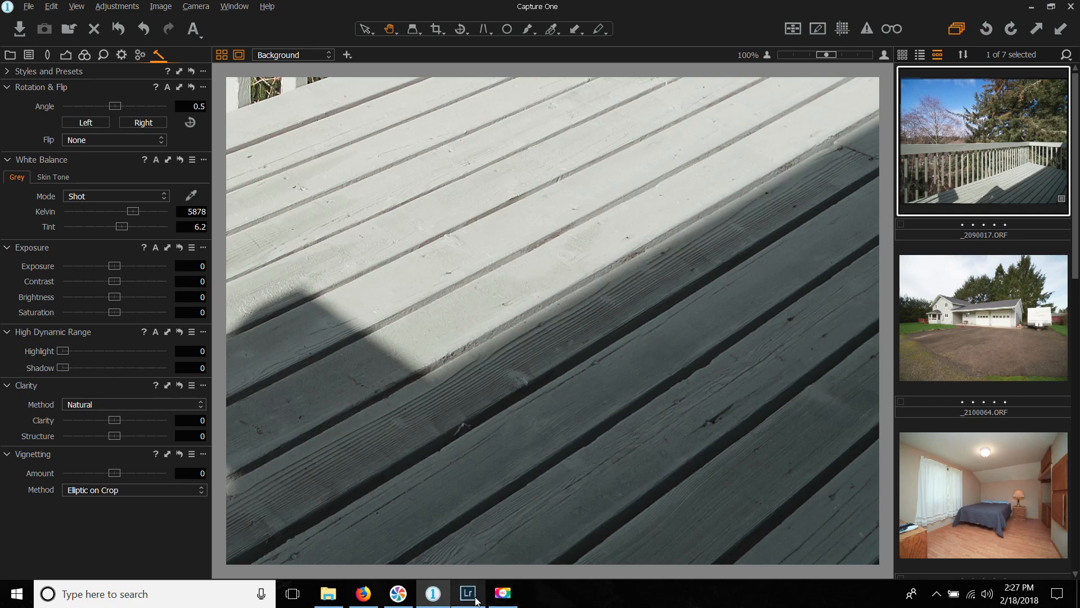
# Step: Switch to Lightroom and back to Capture One, and look through Capture One's file and edit commands
pyautogui.click(458, 598)
pyautogui.moveTo(439, 600)
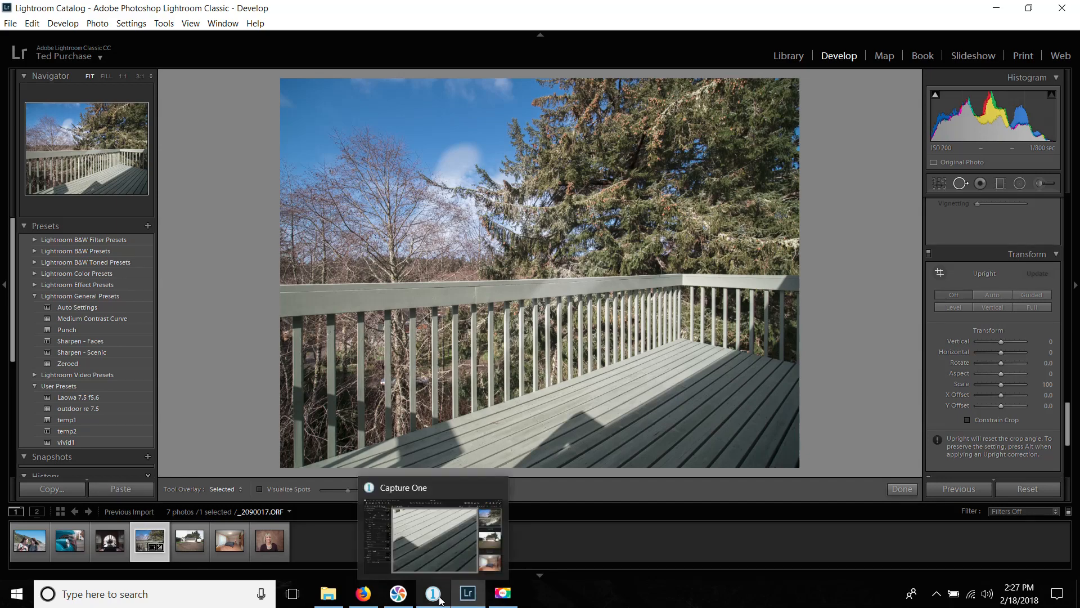
pyautogui.click(439, 600)
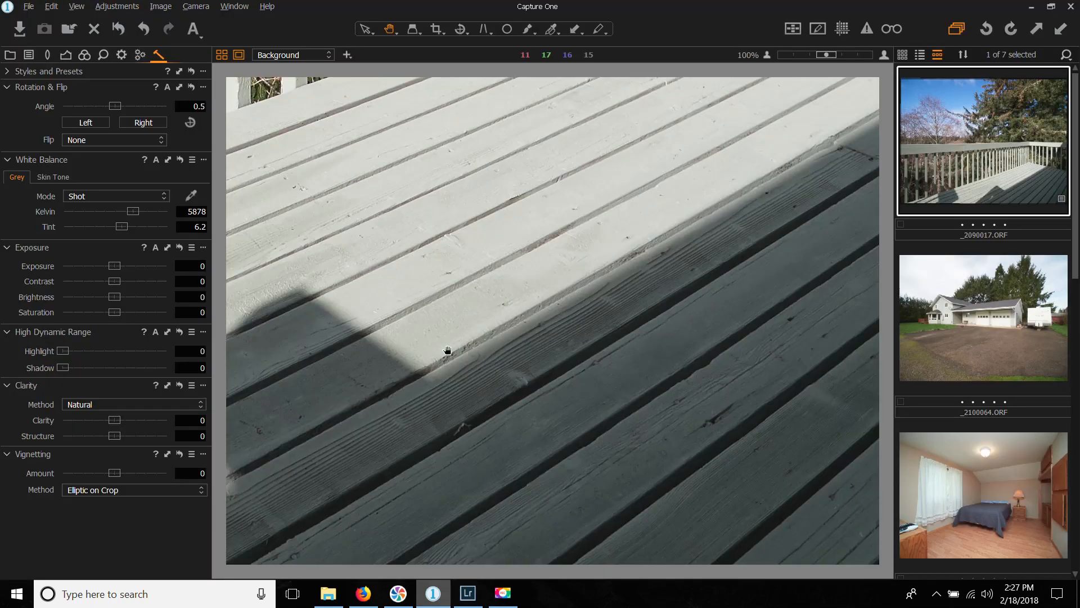
pyautogui.click(77, 8)
pyautogui.moveTo(29, 8)
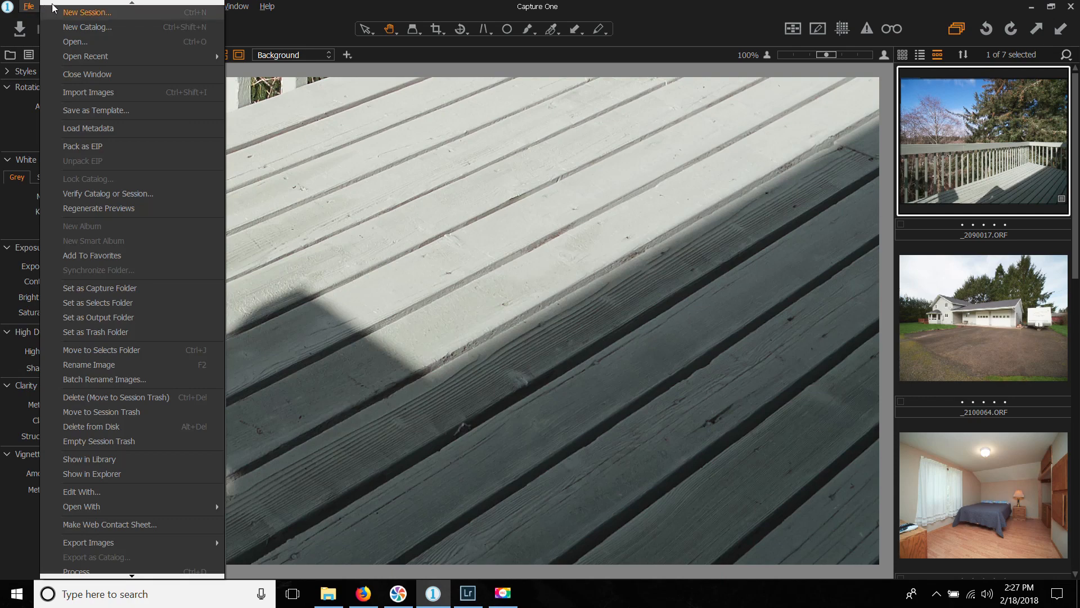
pyautogui.click(348, 3)
pyautogui.click(176, 8)
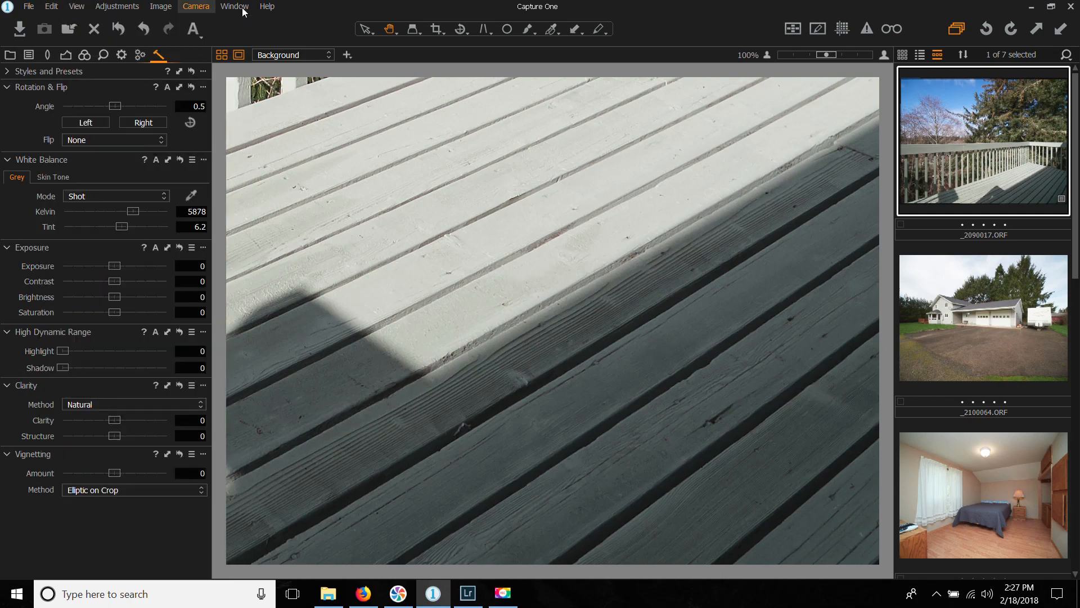
pyautogui.click(109, 9)
pyautogui.click(51, 7)
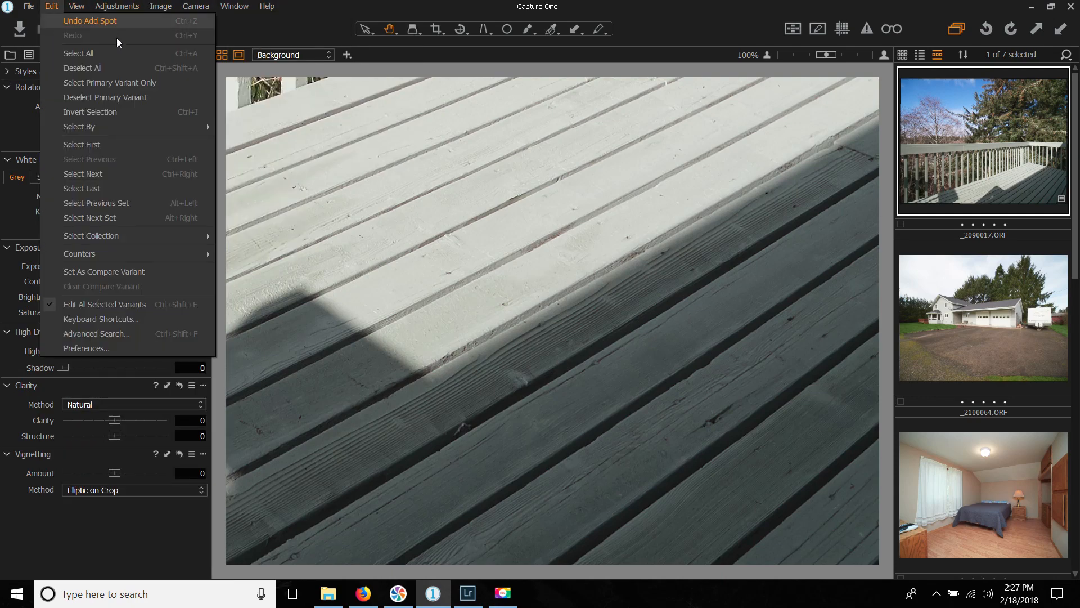
pyautogui.click(413, 6)
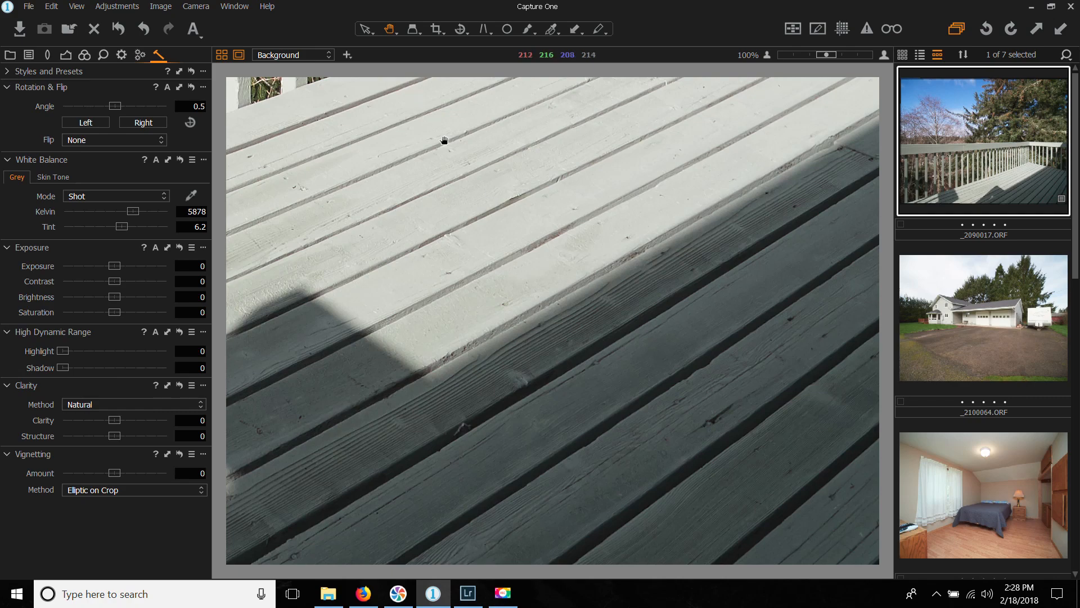
# Step: Compare the Lightroom and Capture One windows, looking through the session's image thumbnails in Capture One
pyautogui.click(474, 601)
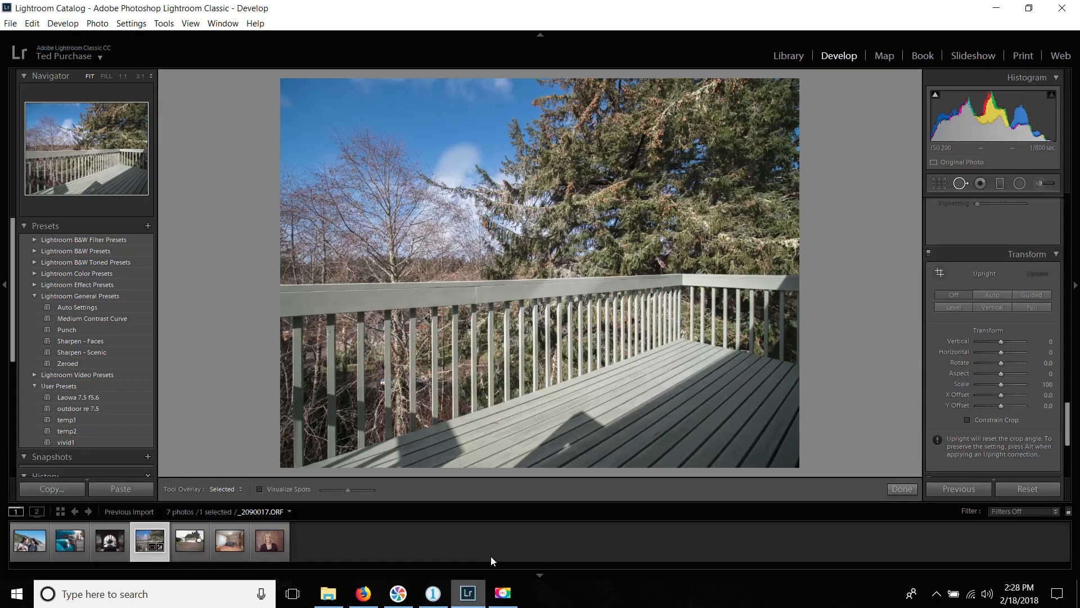
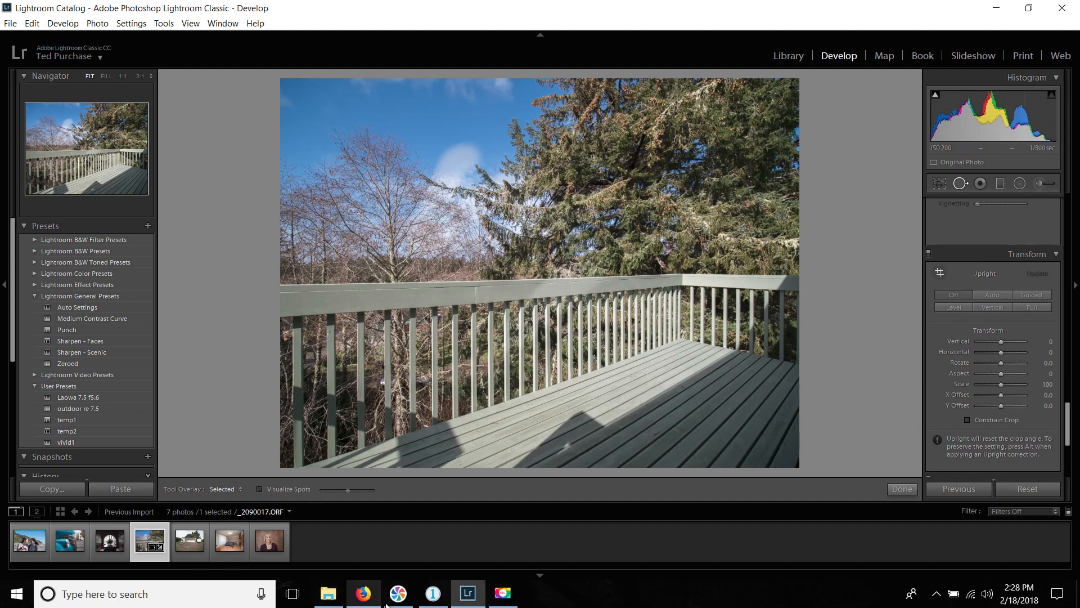
pyautogui.click(433, 593)
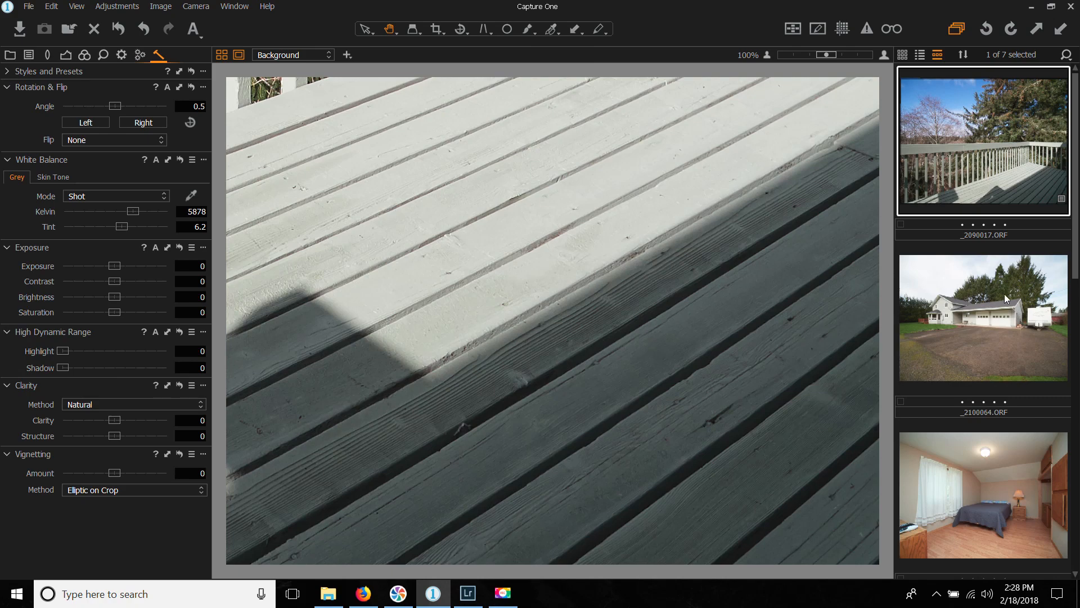
pyautogui.scroll(-5, 998, 319)
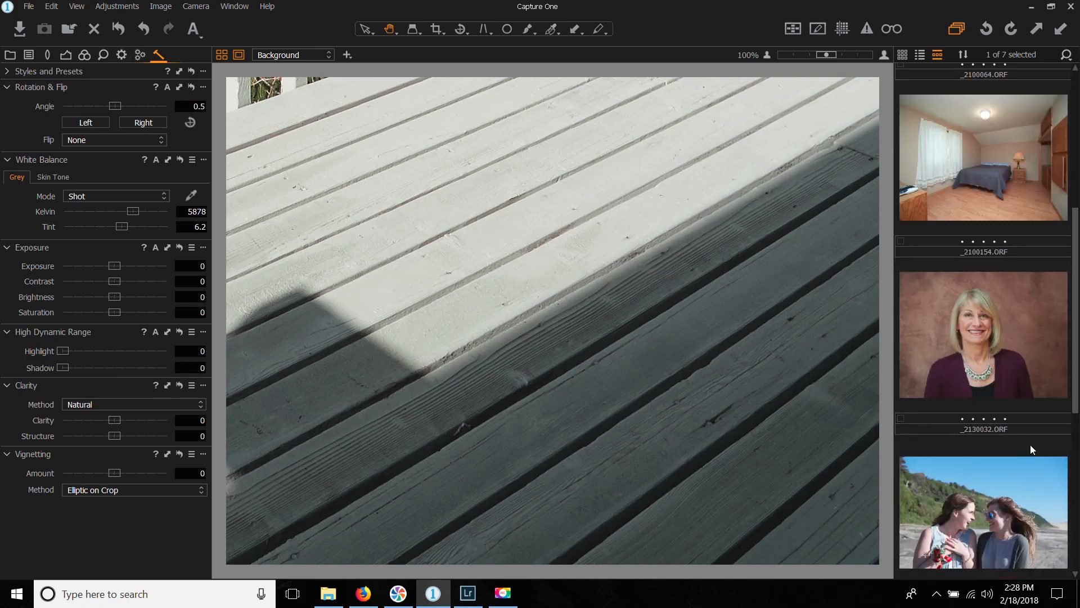
pyautogui.scroll(-5, 1031, 444)
pyautogui.scroll(10, 1030, 447)
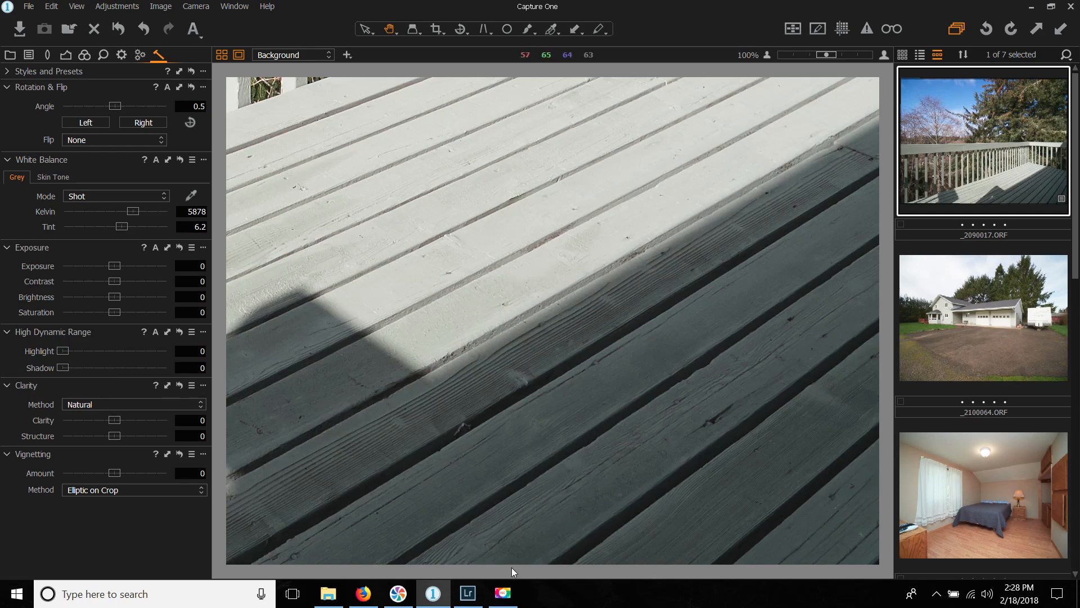
pyautogui.click(468, 593)
pyautogui.moveTo(436, 605)
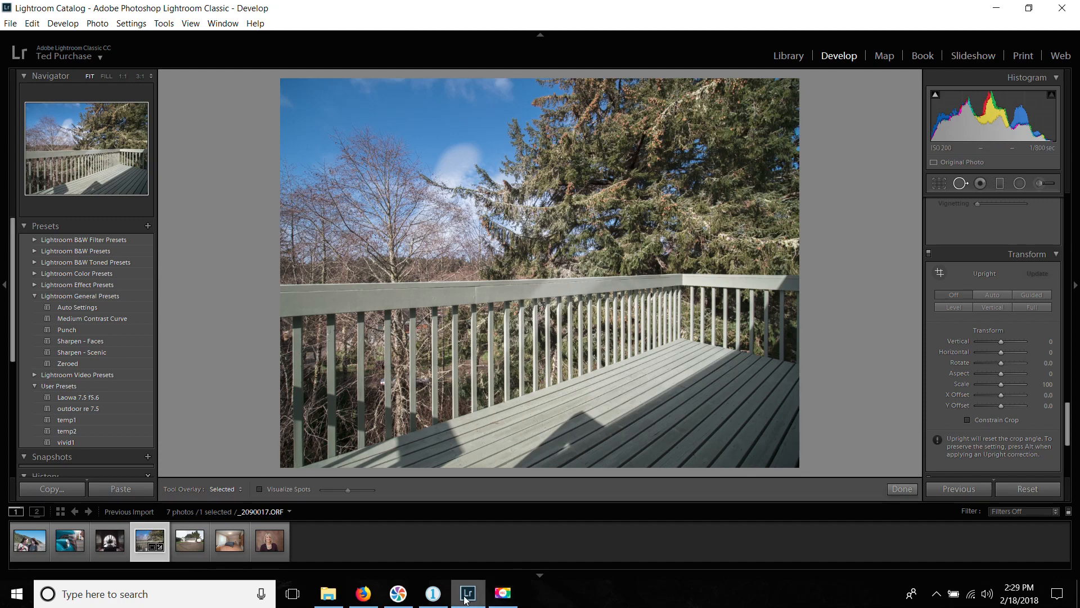
pyautogui.click(433, 597)
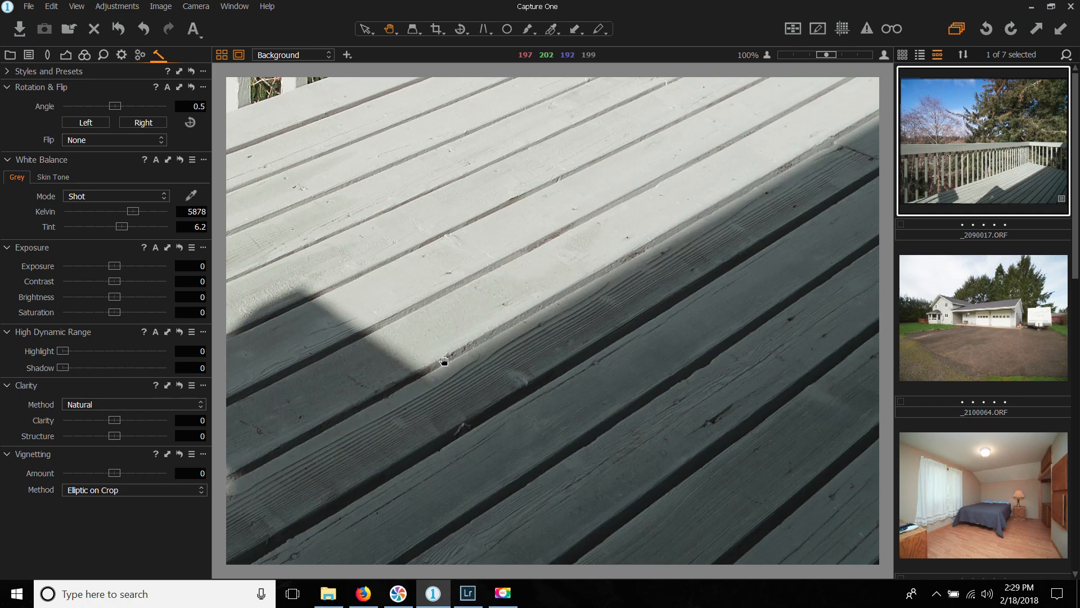
# Step: Select the house photo _2100064.ORF in Capture One, inspect its gravel driveway at 400% and 100%, and compare with the Lightroom window
pyautogui.moveTo(683, 261); pyautogui.dragTo(619, 495)
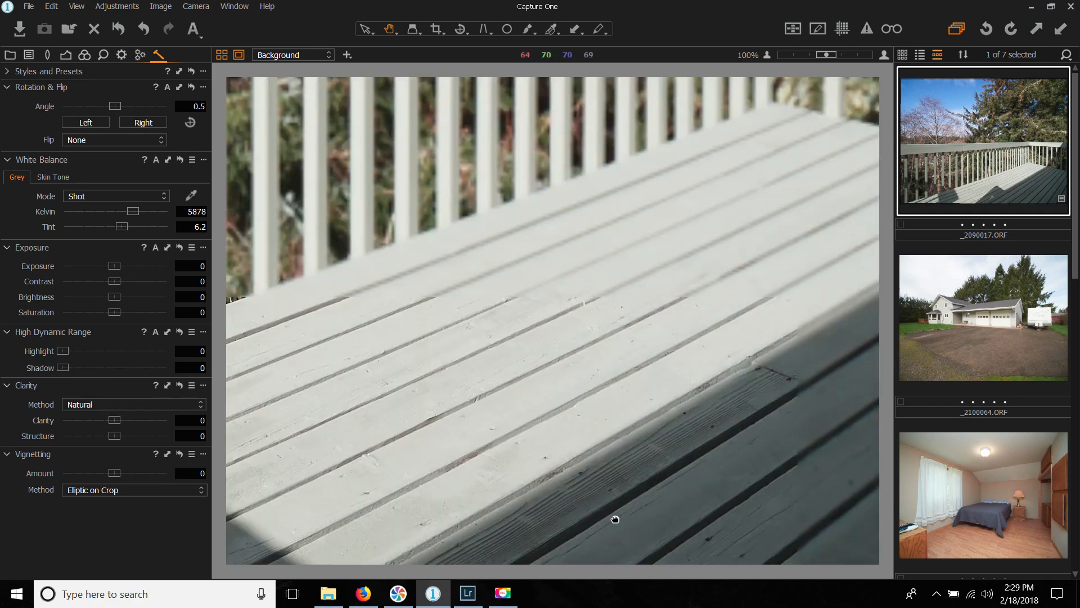
pyautogui.rightClick(950, 329)
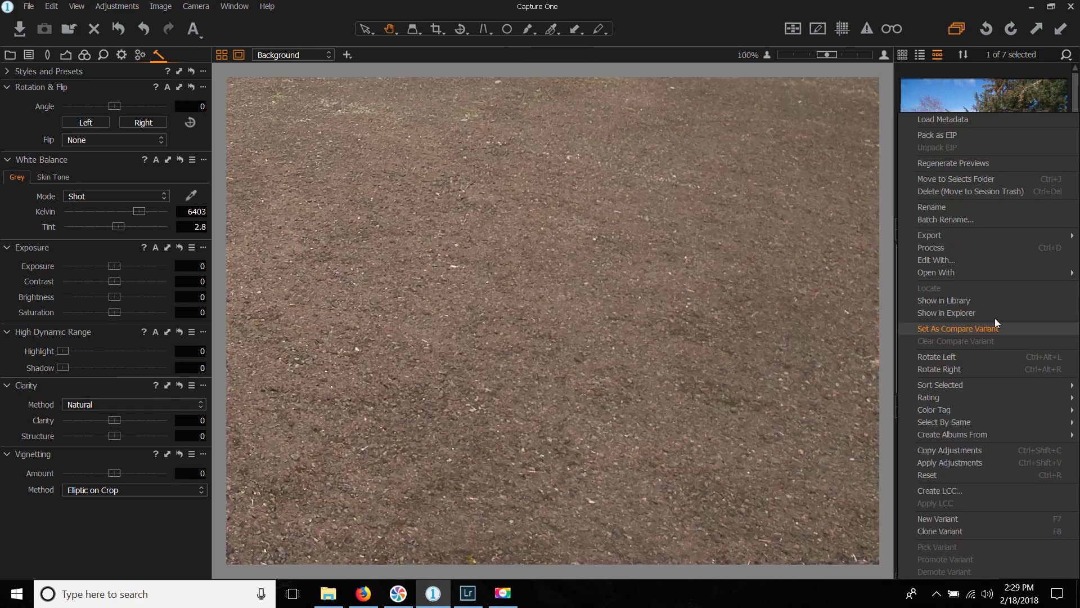
pyautogui.click(682, 328)
pyautogui.scroll(3, 683, 341)
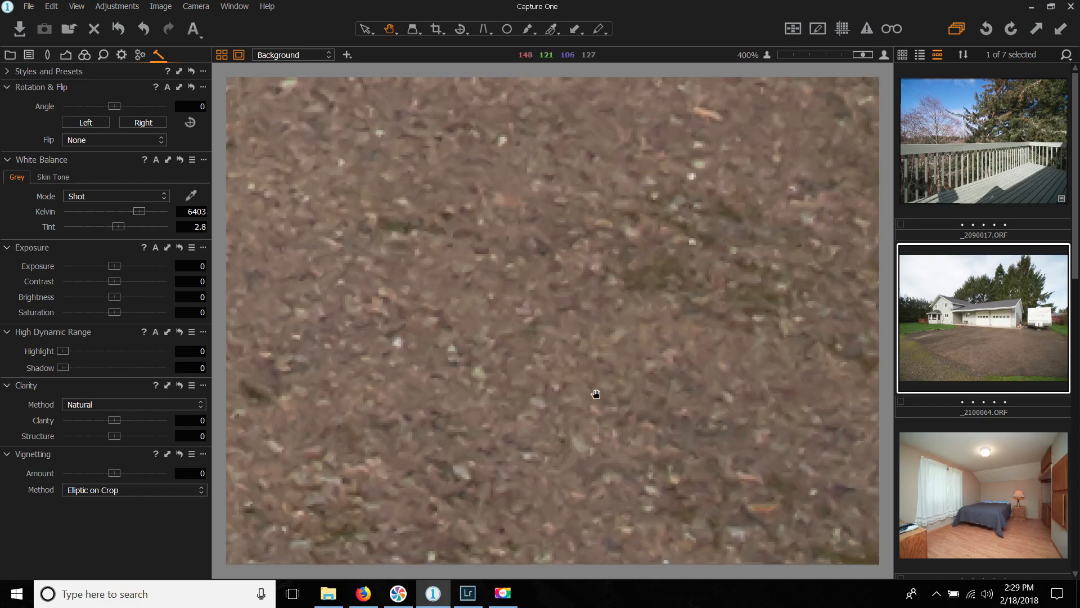
pyautogui.scroll(-3, 593, 392)
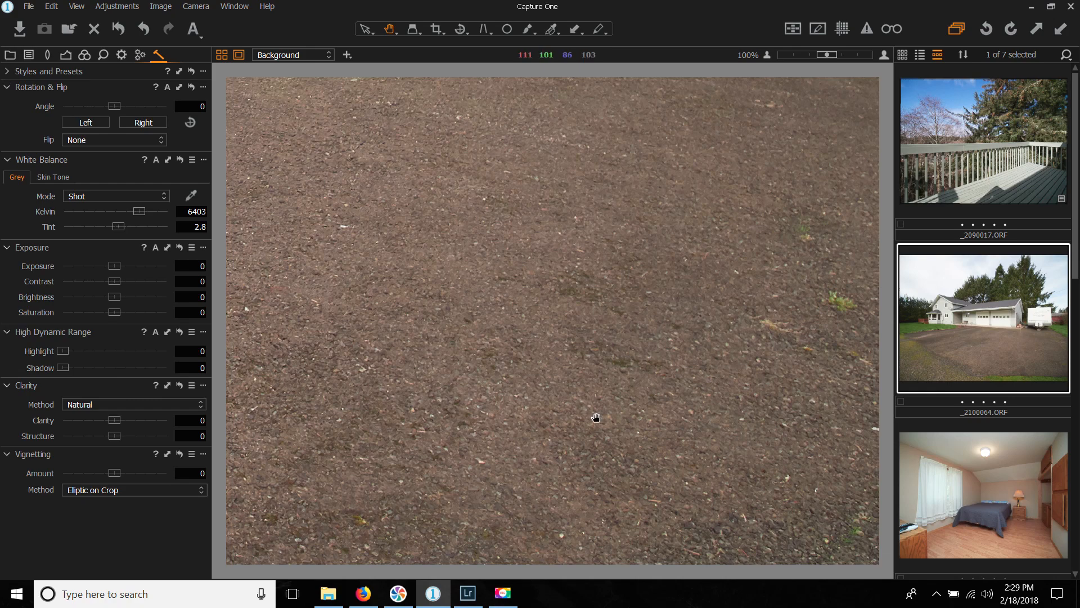
pyautogui.click(468, 594)
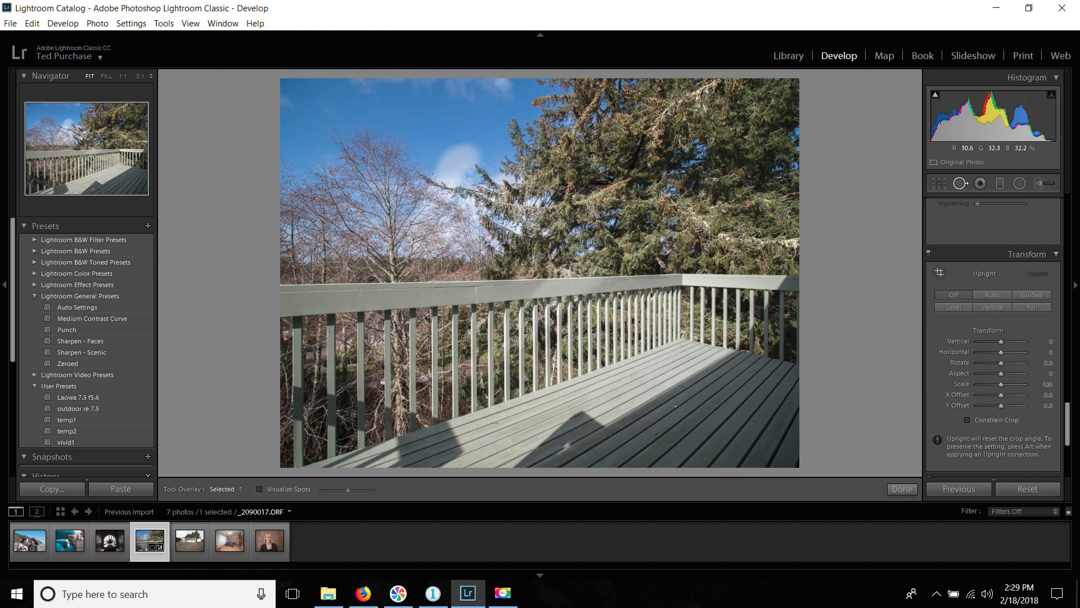
pyautogui.click(442, 601)
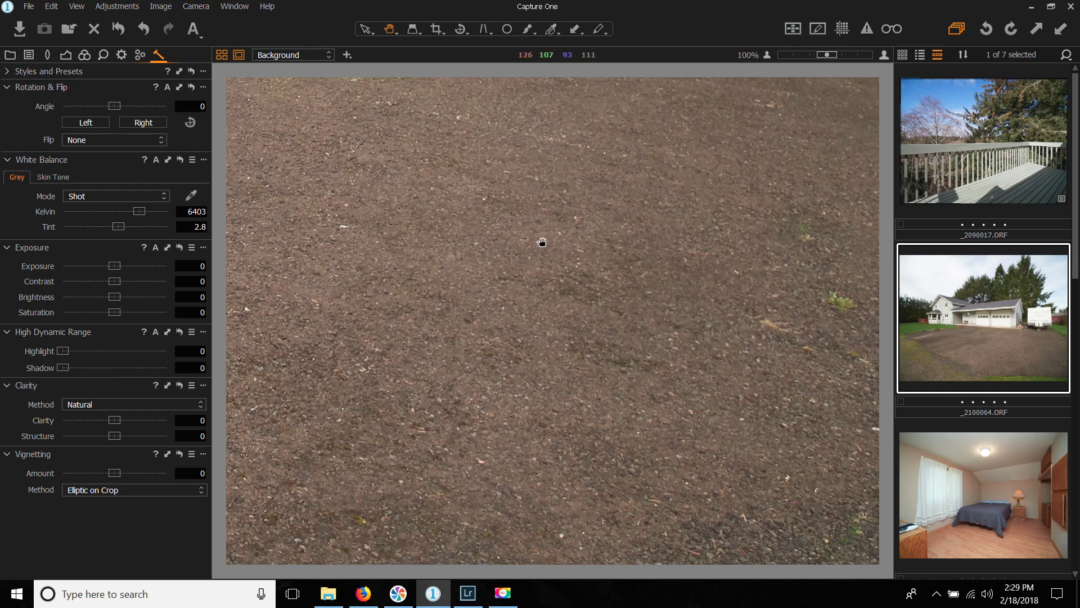
pyautogui.moveTo(540, 236); pyautogui.dragTo(284, 175)
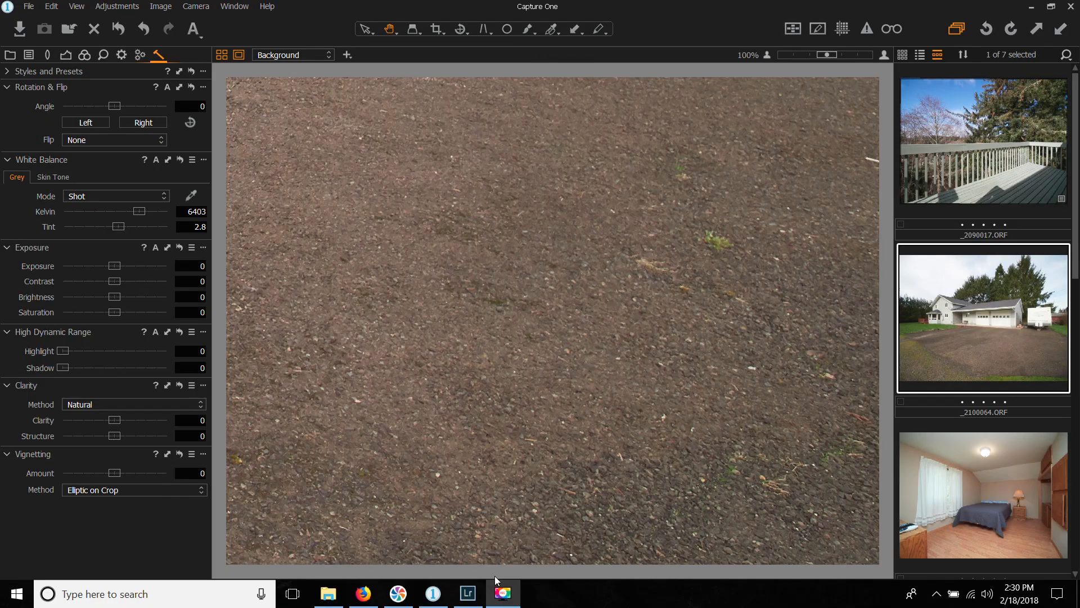
# Step: Switch to Lightroom, apply a Graduated Filter over the deck photo's sky and trees, and reposition it just above the railing
pyautogui.click(472, 596)
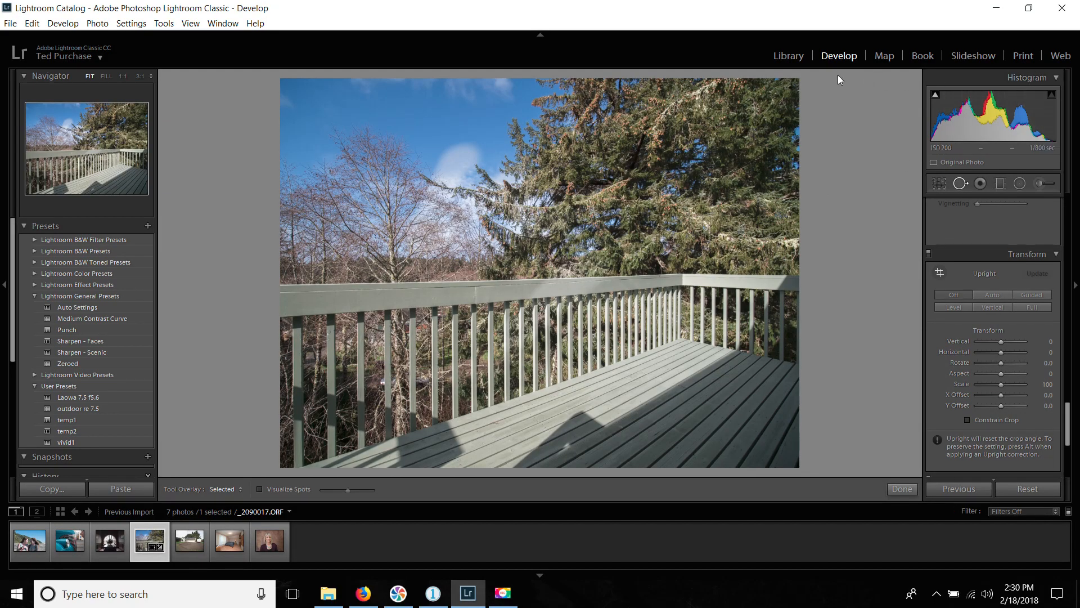
pyautogui.click(1001, 183)
pyautogui.moveTo(551, 154); pyautogui.dragTo(542, 378)
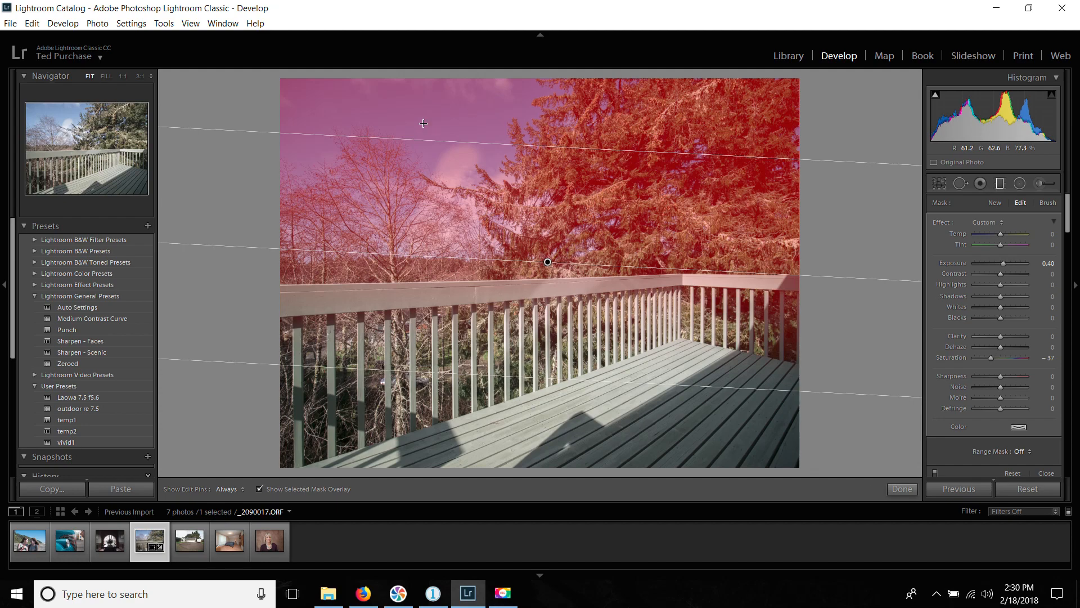
pyautogui.moveTo(547, 261); pyautogui.dragTo(526, 292)
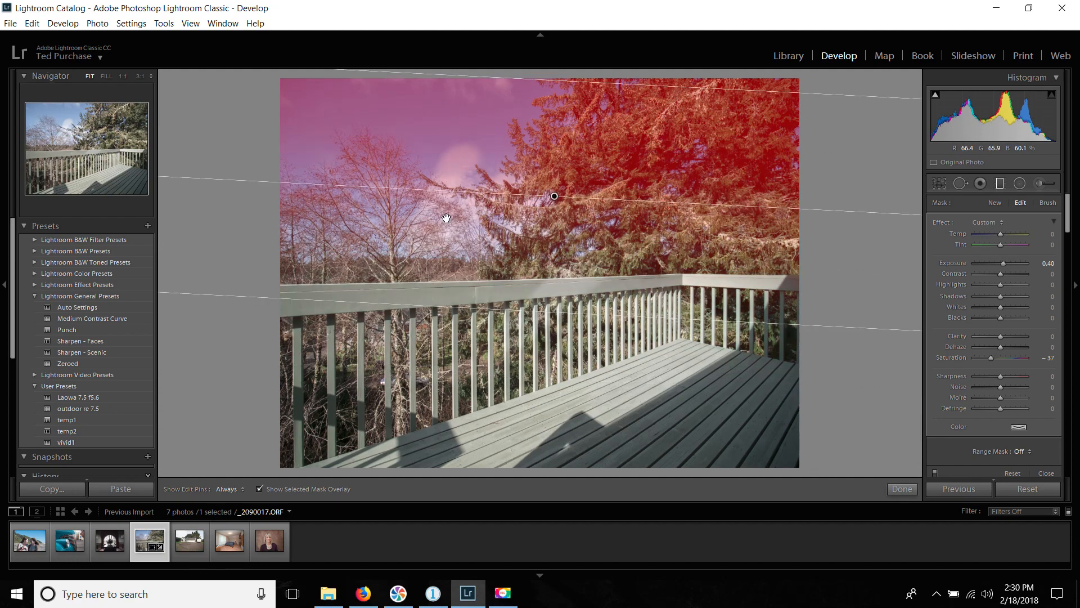
pyautogui.moveTo(822, 346); pyautogui.dragTo(570, 268)
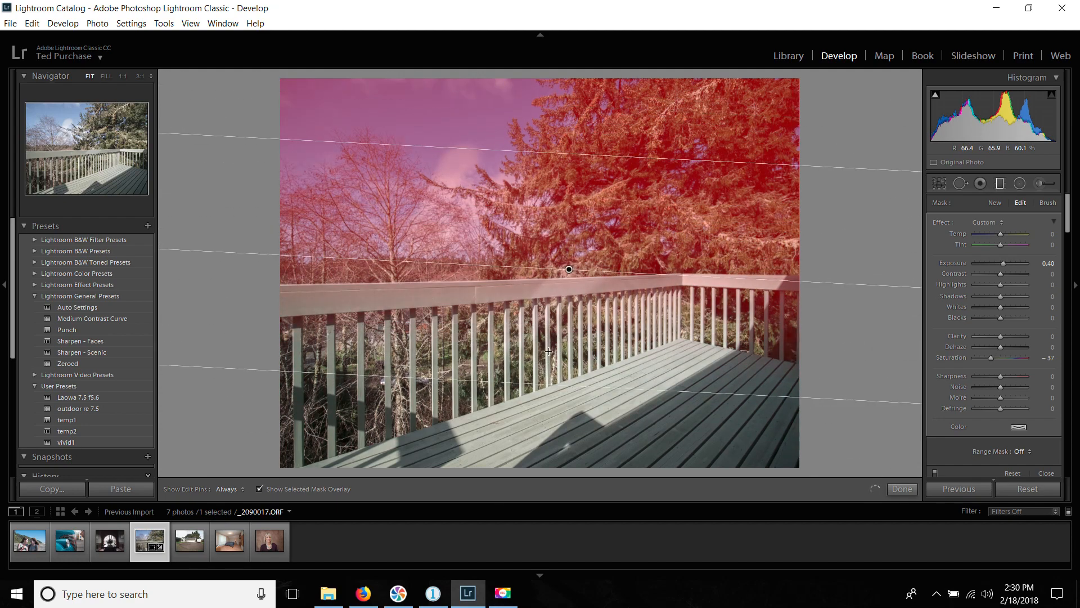
# Step: Switch to Capture One, fit the house photo, draw a gradient mask fading toward the driveway, and move it to the garage roof's edge
pyautogui.click(433, 593)
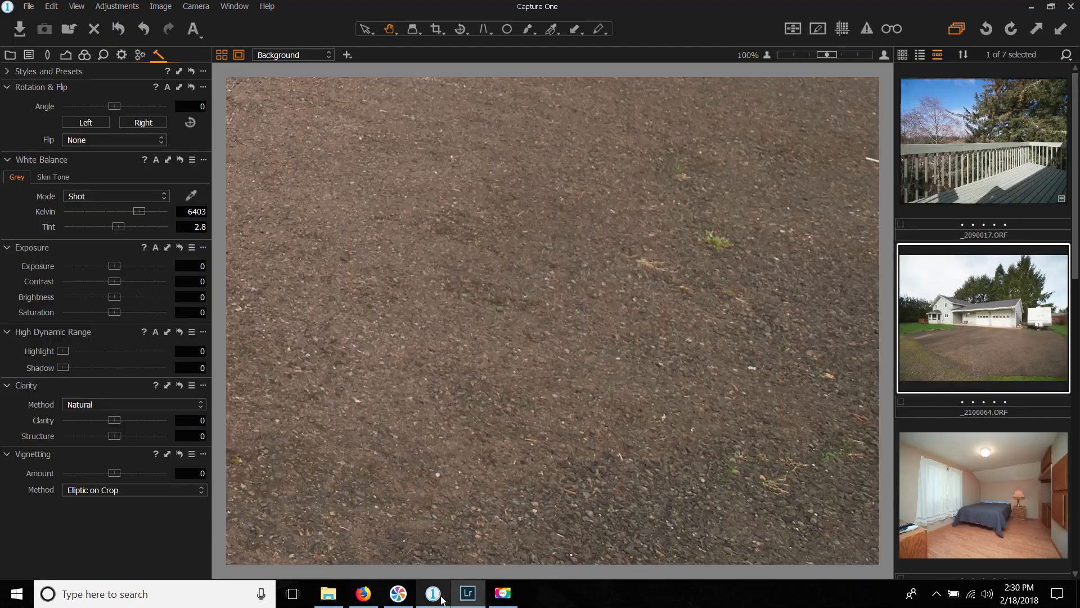
pyautogui.doubleClick(573, 280)
pyautogui.press('g')
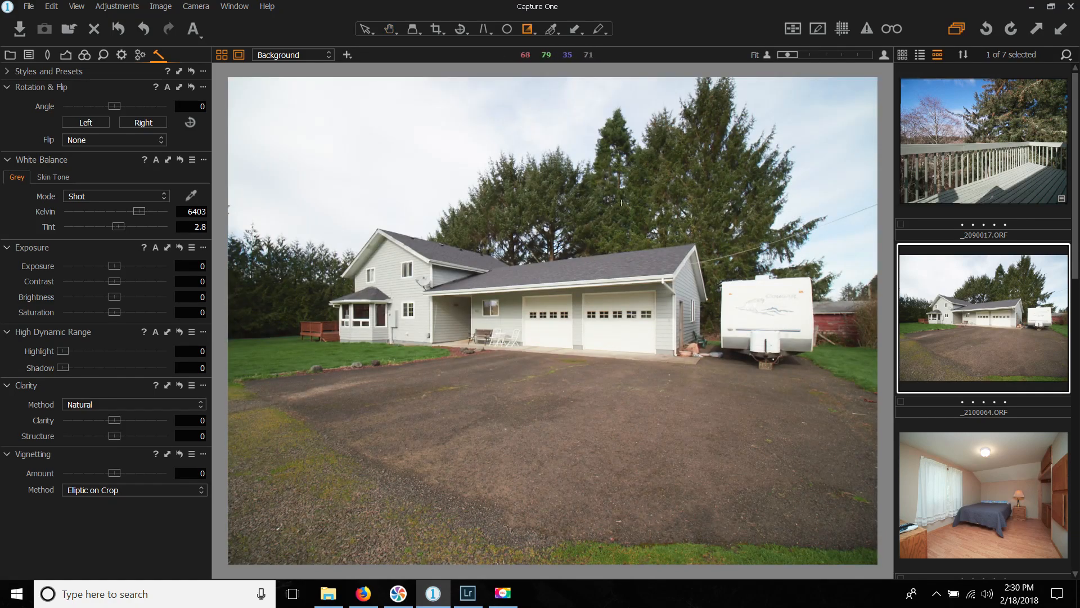
pyautogui.moveTo(579, 366); pyautogui.dragTo(579, 446)
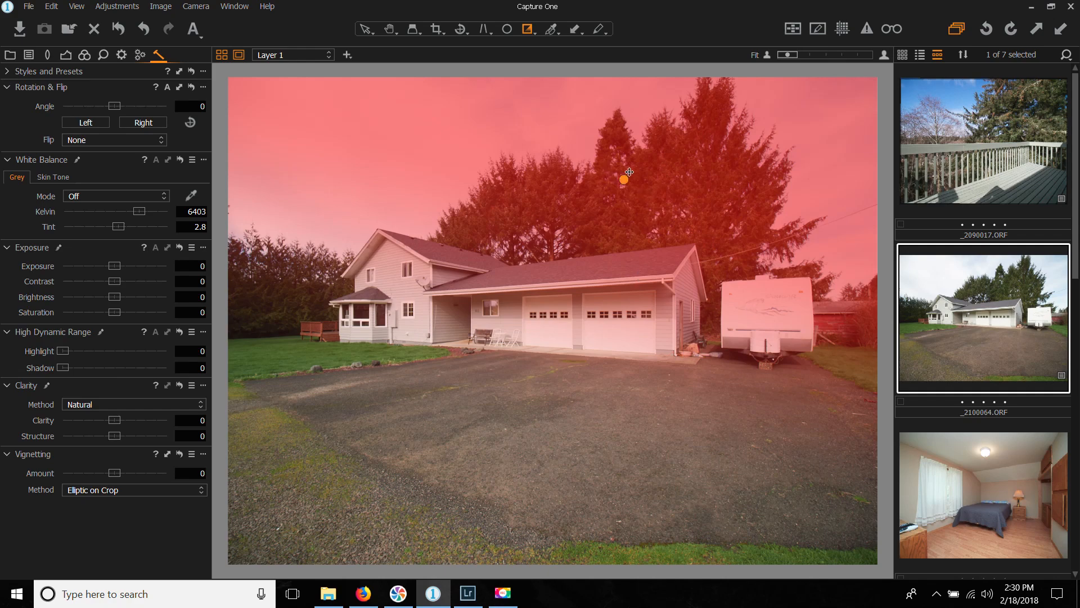
pyautogui.moveTo(625, 180); pyautogui.dragTo(678, 275)
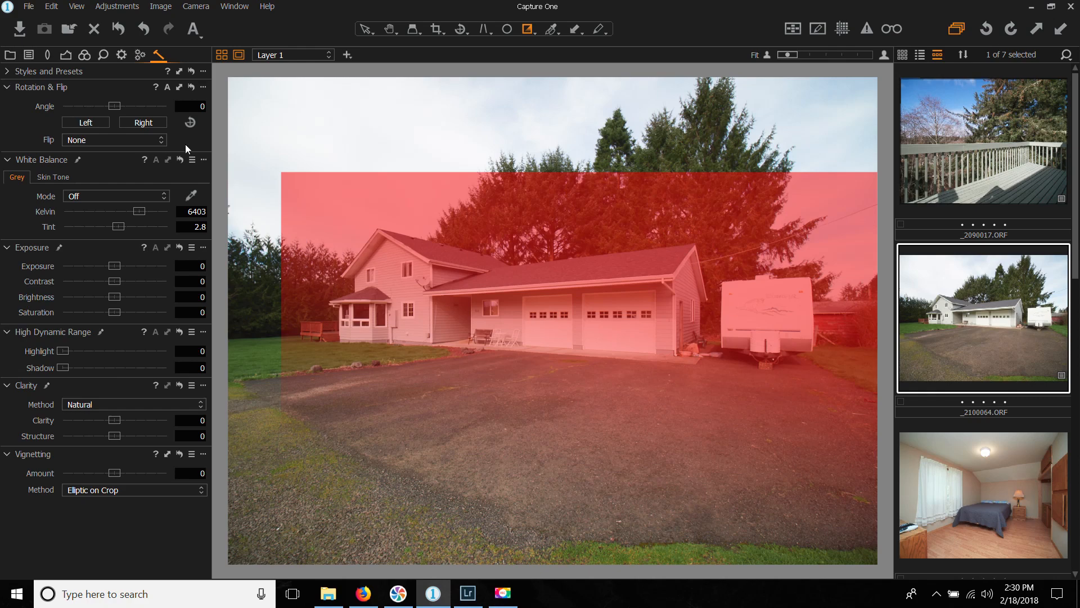
# Step: Set the exposure of Layer 1 to 4 and activate the Select tool
pyautogui.click(66, 56)
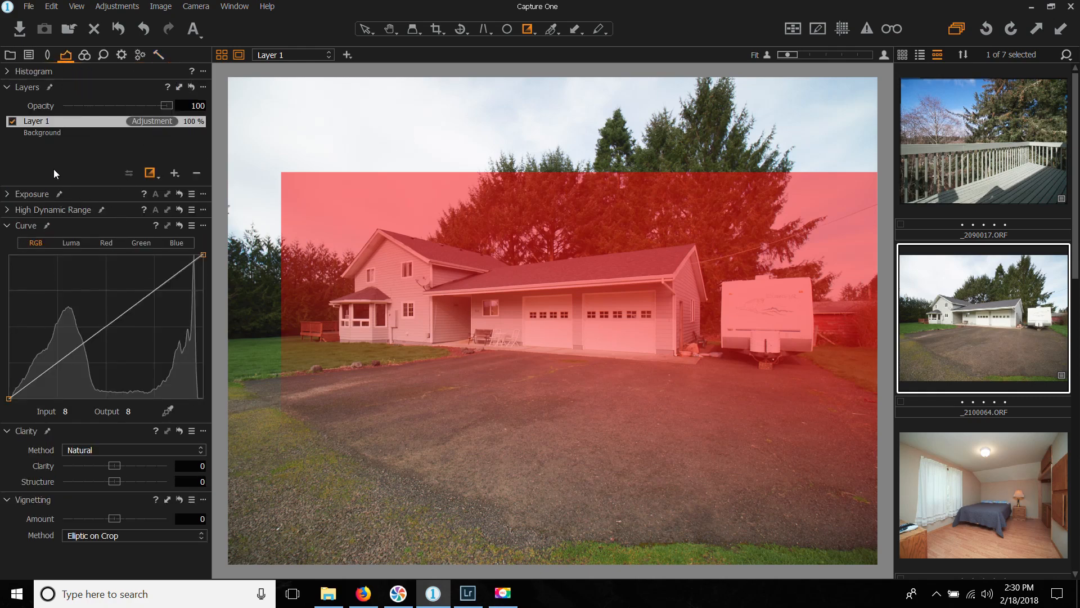
pyautogui.click(8, 194)
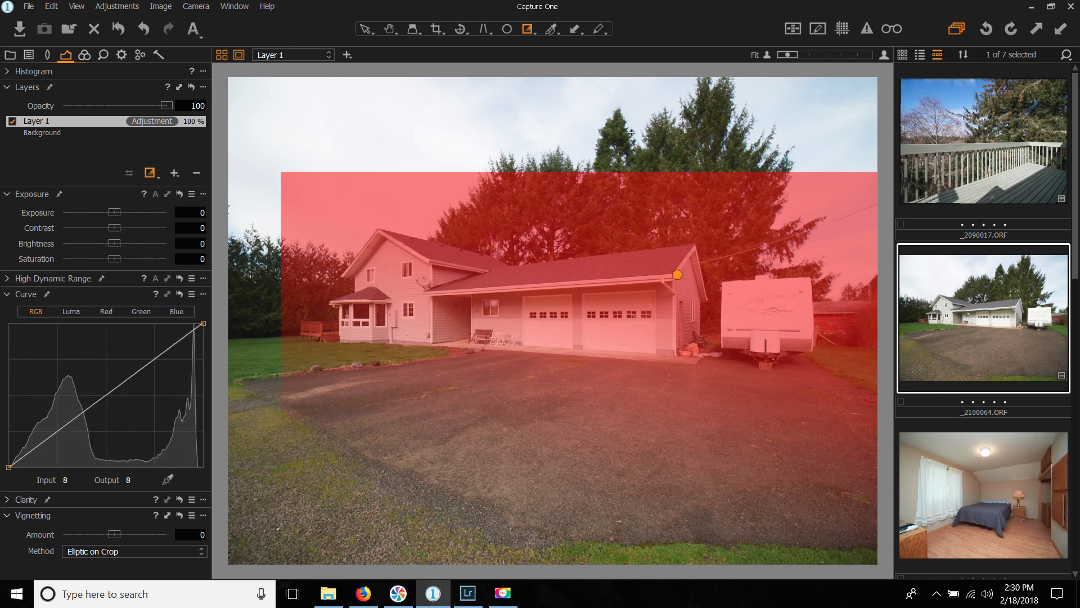
pyautogui.moveTo(138, 213); pyautogui.dragTo(180, 214)
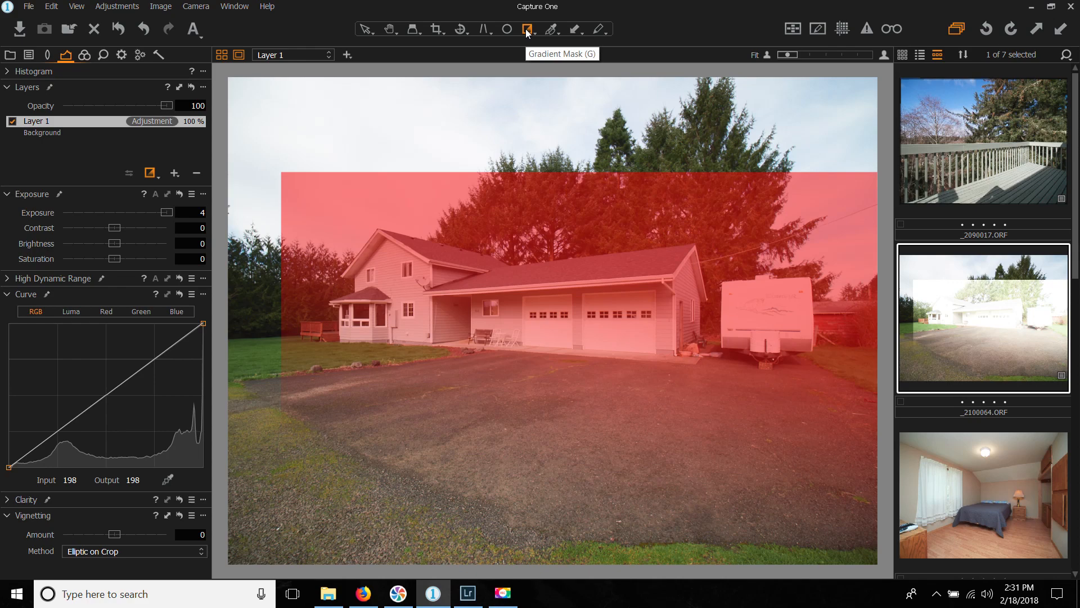
pyautogui.click(366, 30)
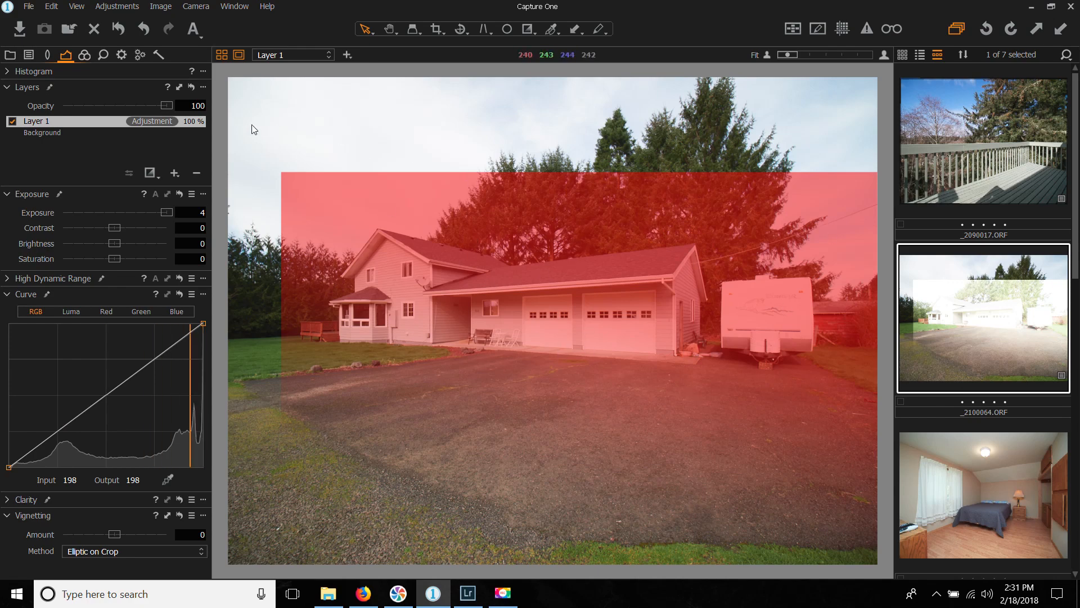
# Step: Switch to Lightroom and draw a large Radial Filter centred on the deck's shadowed boards
pyautogui.click(468, 593)
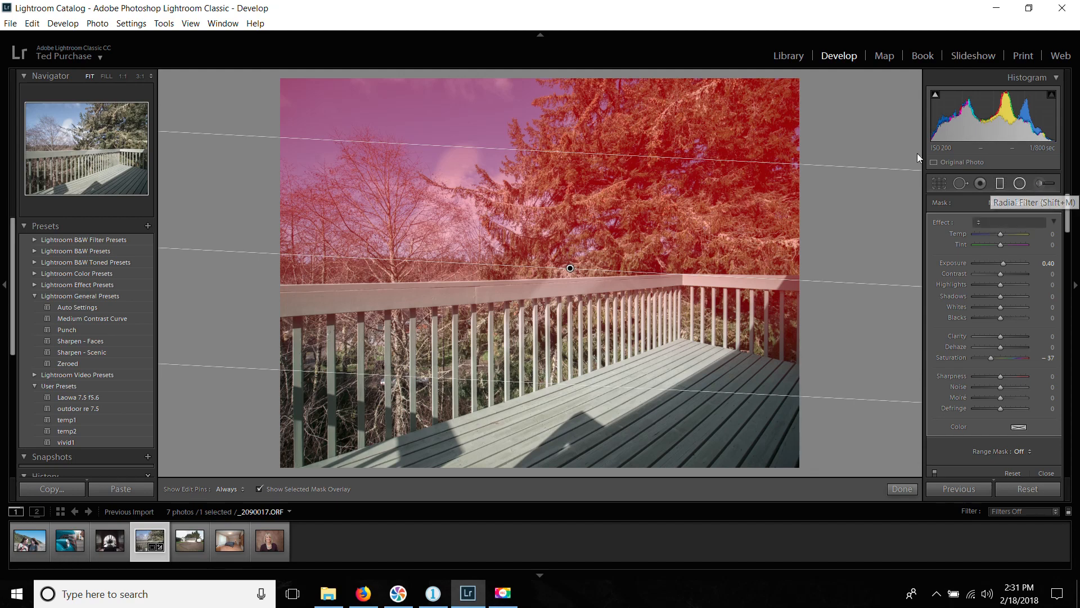
pyautogui.moveTo(592, 418)
pyautogui.mouseDown()
pyautogui.moveTo(397, 278)
pyautogui.moveTo(320, 187)
pyautogui.moveTo(272, 228)
pyautogui.mouseUp()
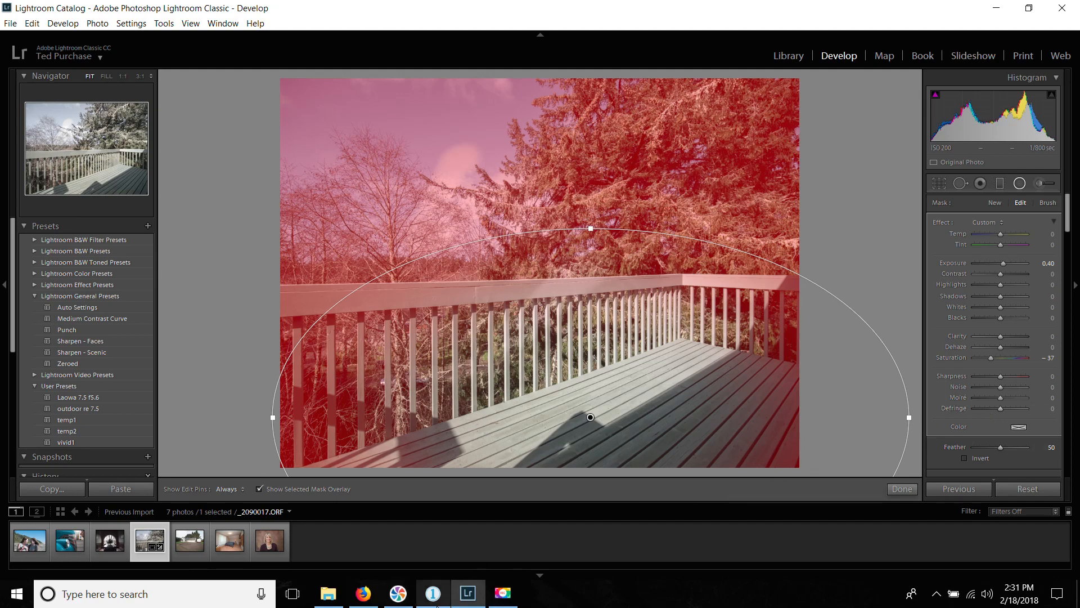
pyautogui.moveTo(438, 606)
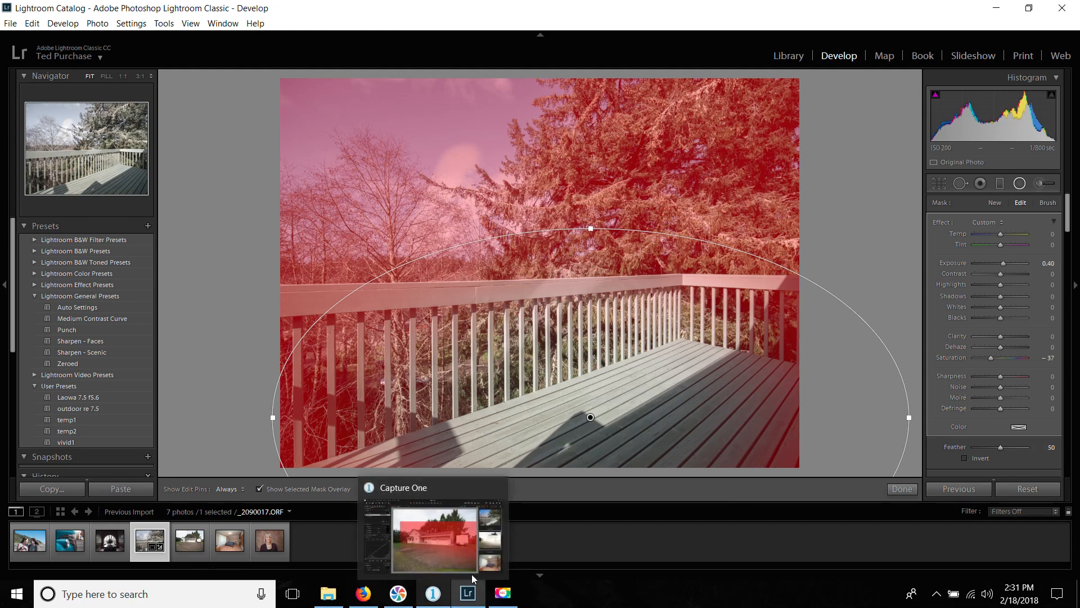
# Step: Compare the gradient mask in Capture One with the Radial Filter overlay in Lightroom, and activate Lightroom's Red Eye Correction tool
pyautogui.click(433, 604)
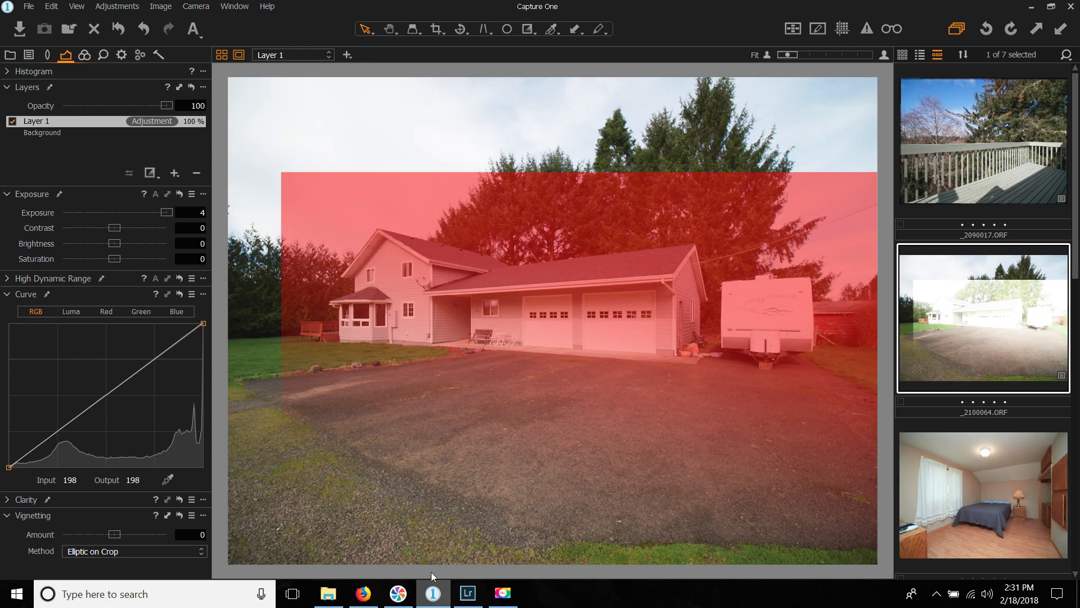
pyautogui.click(468, 605)
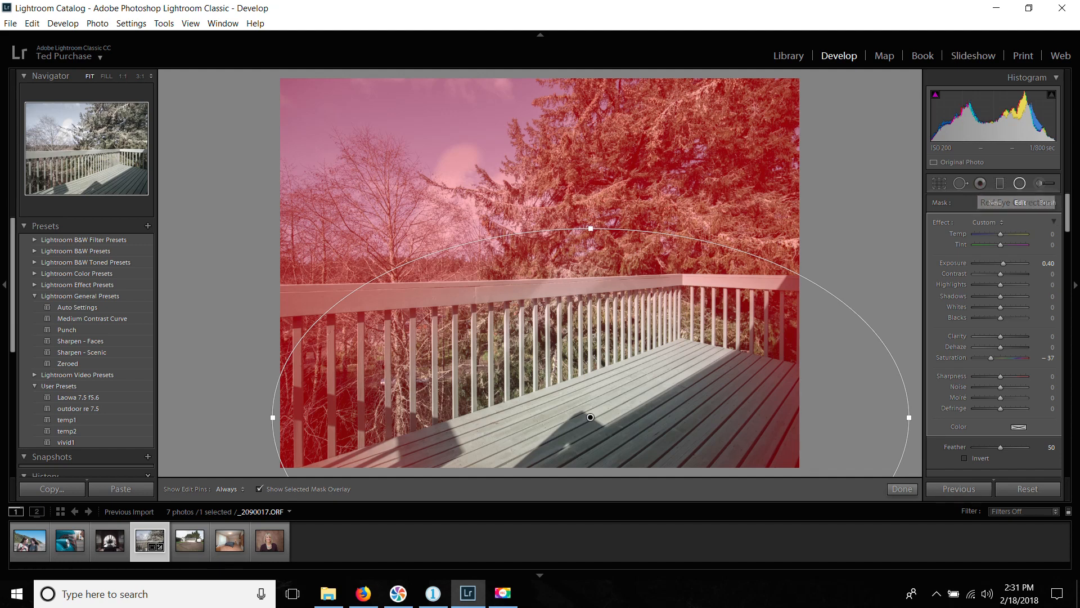
pyautogui.click(982, 186)
# Step: Switch to Capture One and open the bedroom photo _2100154.ORF
pyautogui.click(432, 593)
pyautogui.moveTo(472, 595)
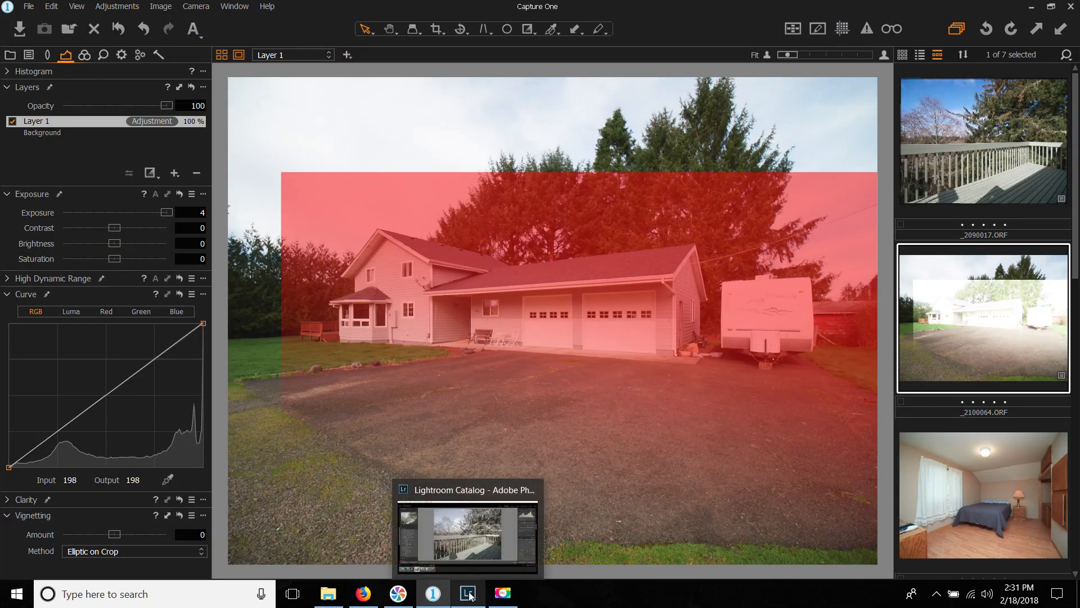
pyautogui.moveTo(1075, 228); pyautogui.dragTo(1075, 338)
pyautogui.click(994, 269)
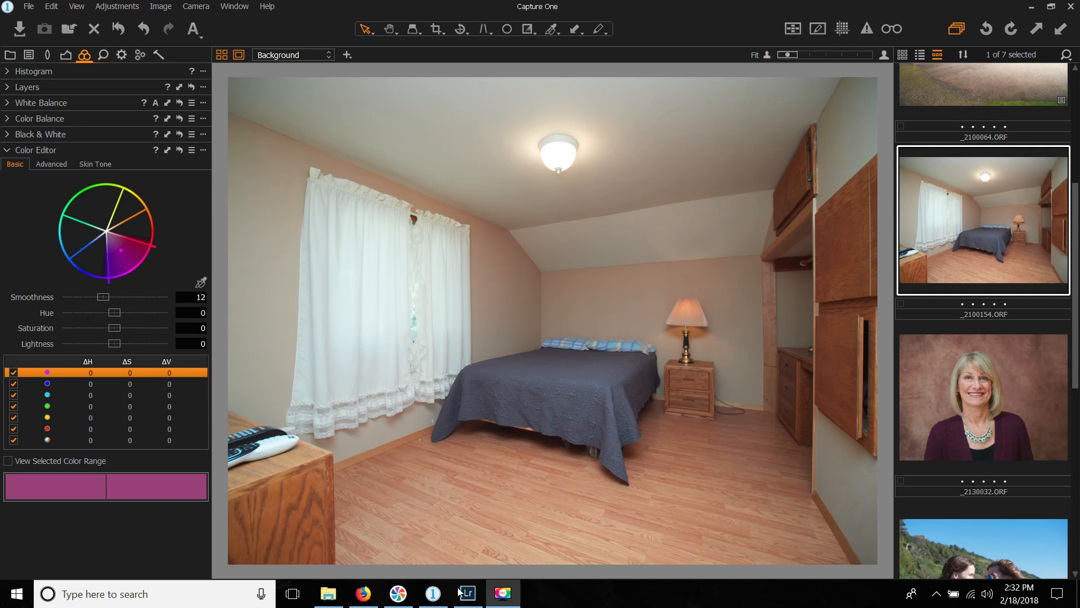
# Step: Switch to Lightroom, open the bedroom photo _2100154.ORF, and bring its Basic adjustments into view
pyautogui.moveTo(464, 605)
pyautogui.click(467, 592)
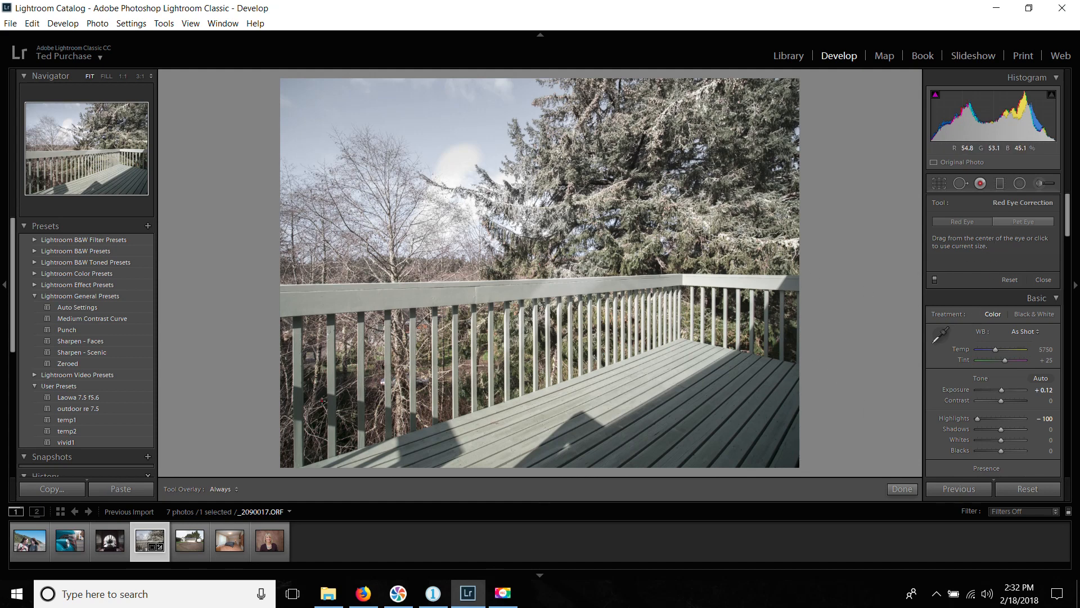
pyautogui.click(230, 546)
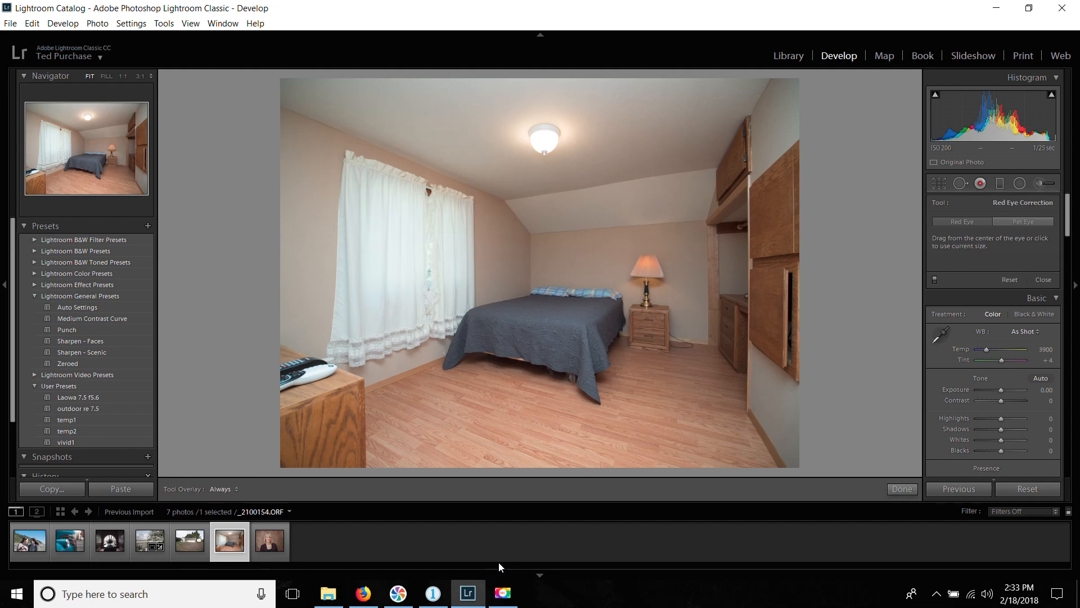
pyautogui.moveTo(439, 601)
pyautogui.scroll(-3, 1044, 419)
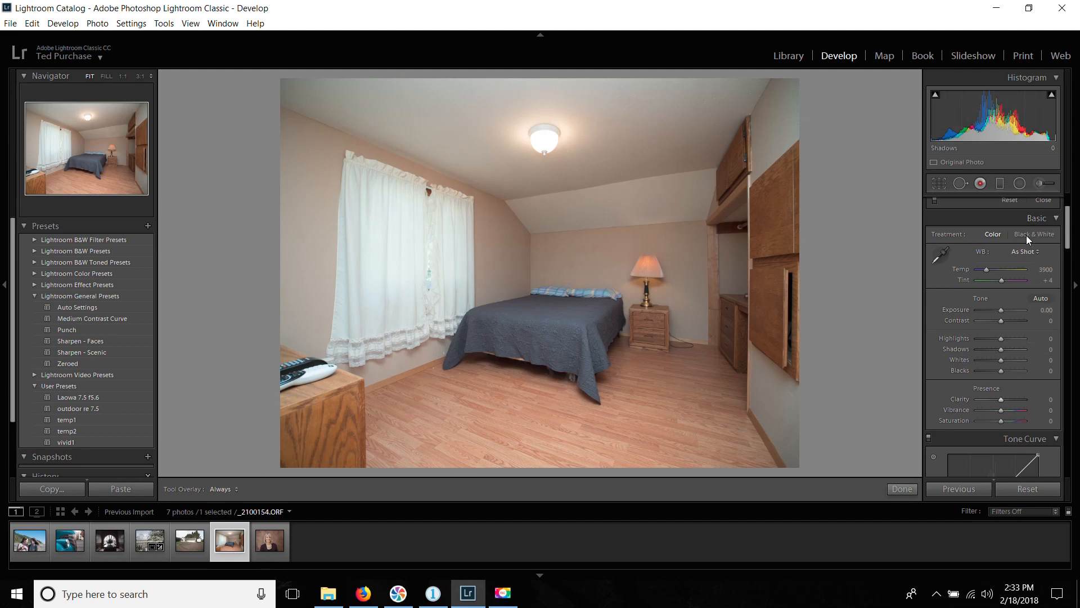
pyautogui.click(1048, 184)
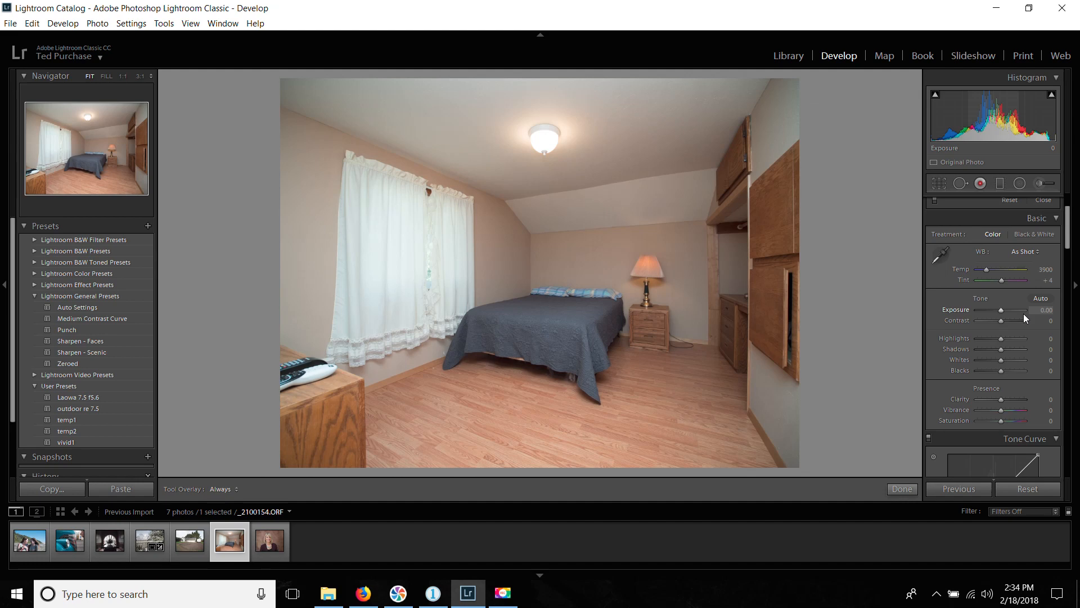
# Step: Compare the color rendering of the bedroom photo by alternating between Capture One and Lightroom
pyautogui.click(430, 598)
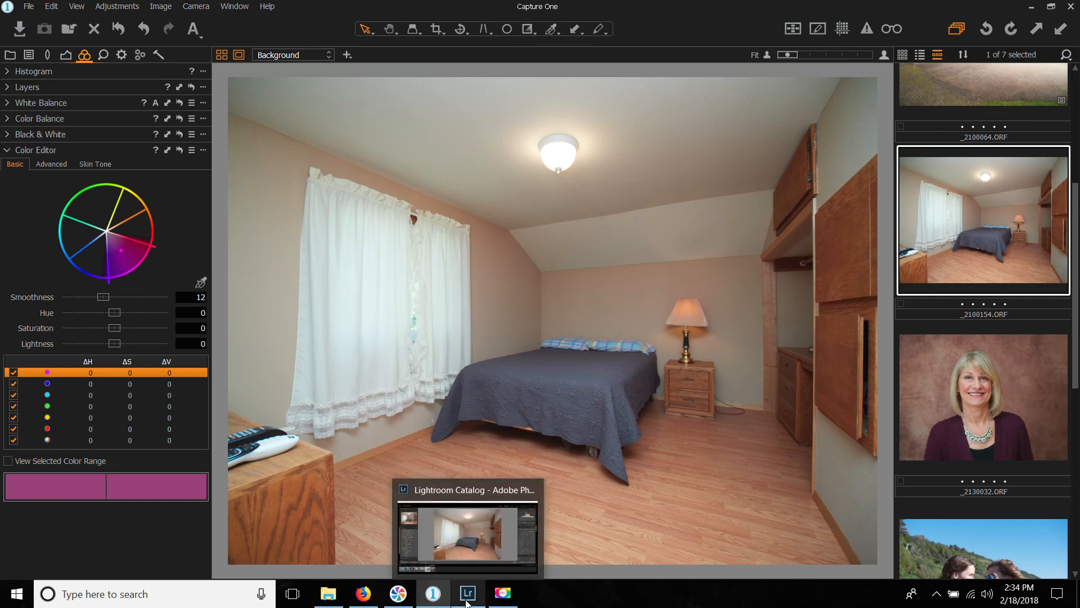
pyautogui.click(467, 605)
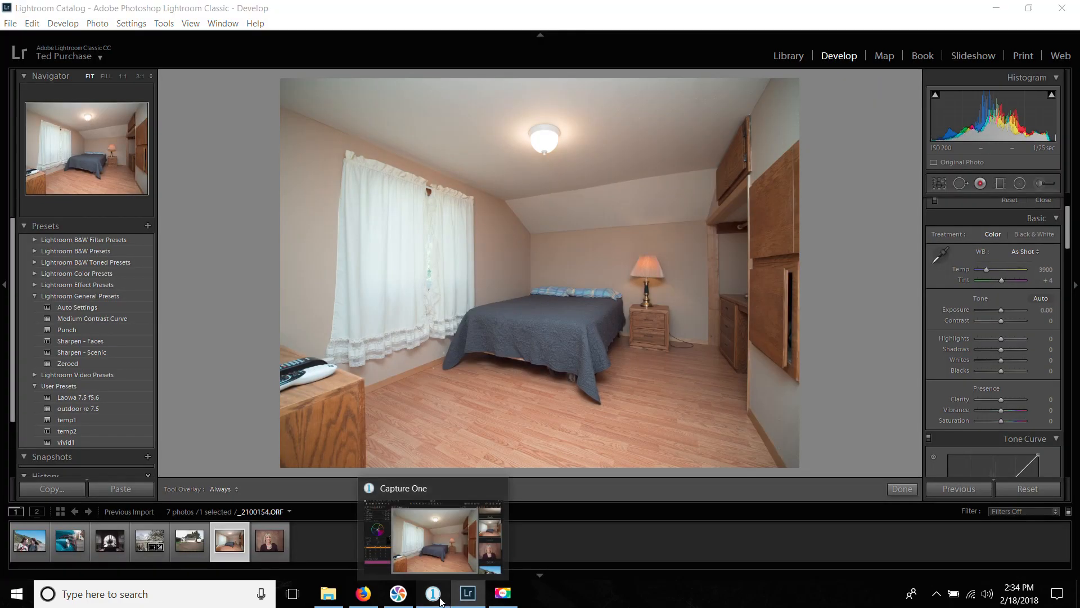
pyautogui.click(442, 601)
pyautogui.click(466, 600)
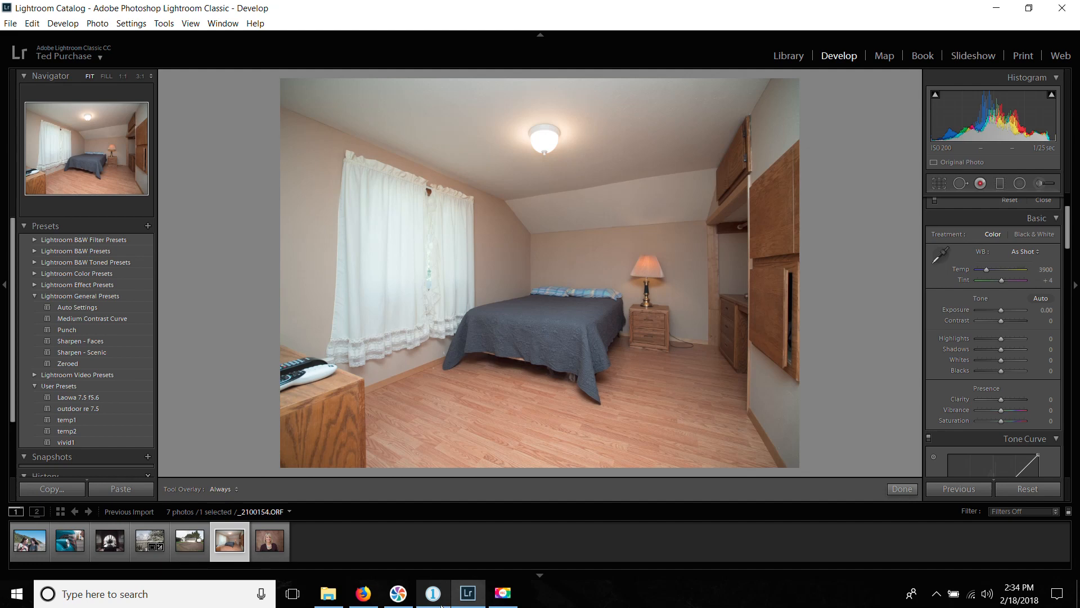
pyautogui.moveTo(442, 605)
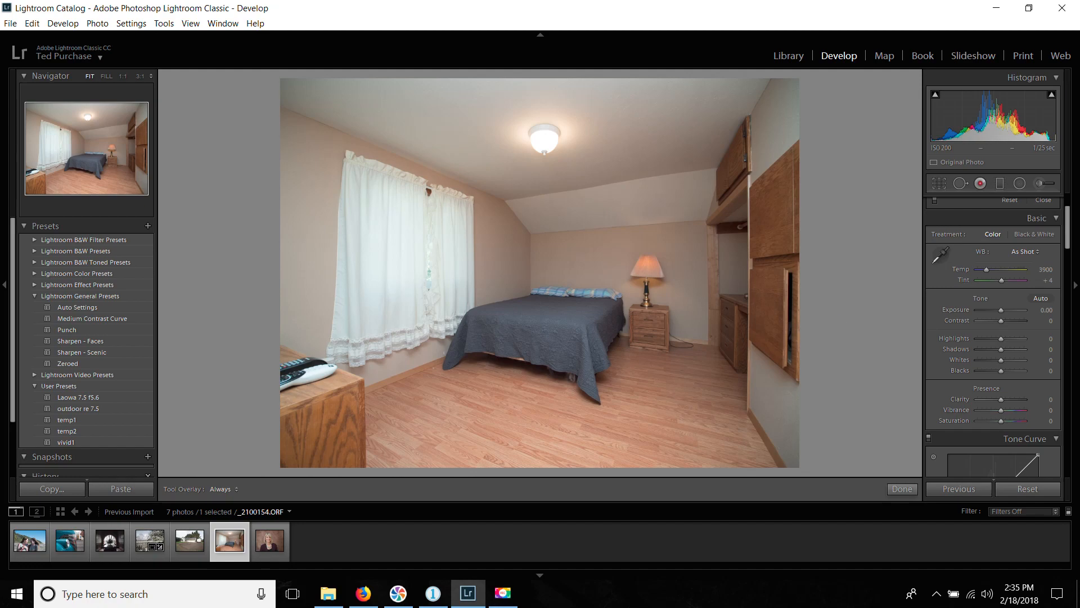
pyautogui.click(445, 600)
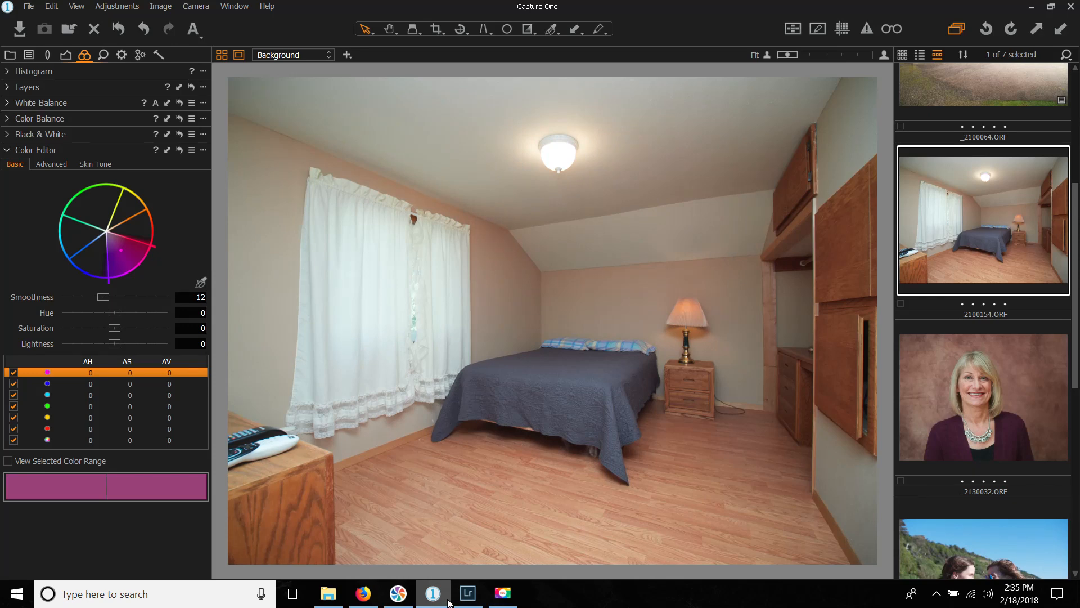
pyautogui.moveTo(462, 597)
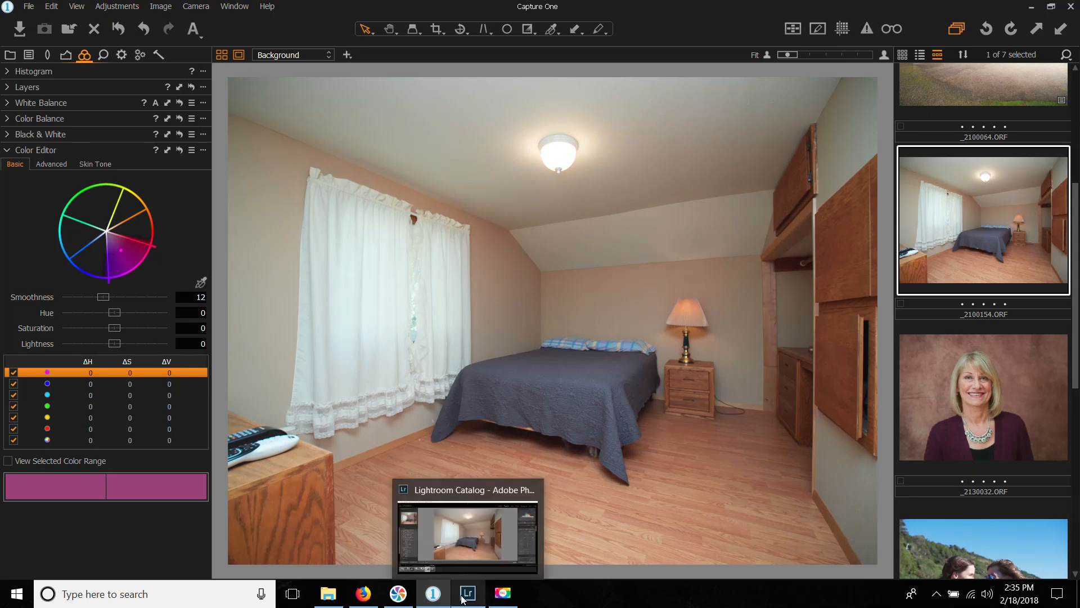
pyautogui.click(462, 597)
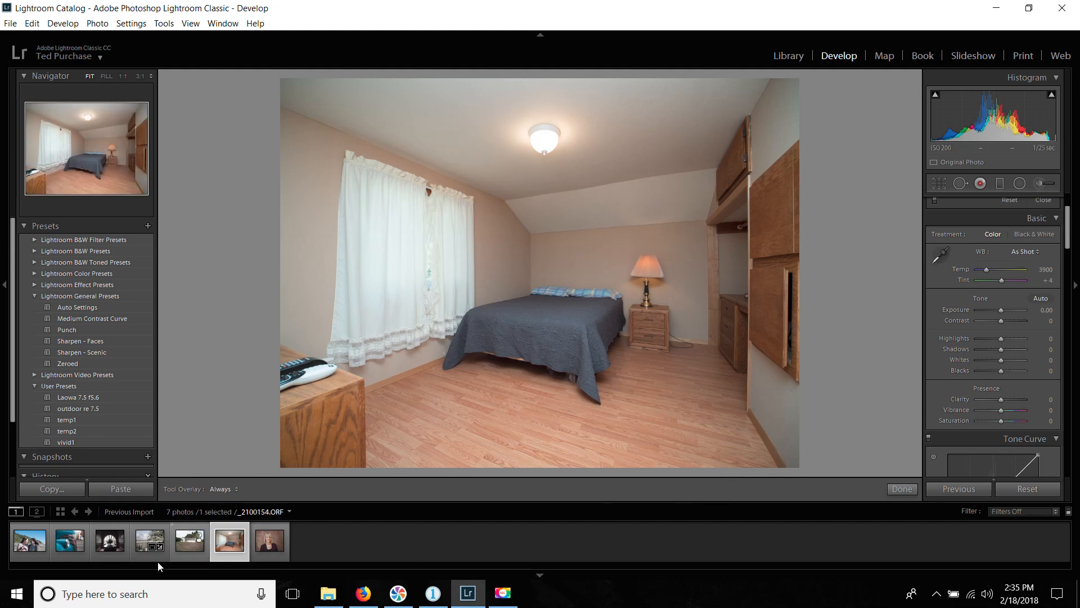
# Step: Open the dining-table photo P1140438.ORF, close Red Eye Correction, and check the flowers at 1:1 zoom
pyautogui.click(118, 553)
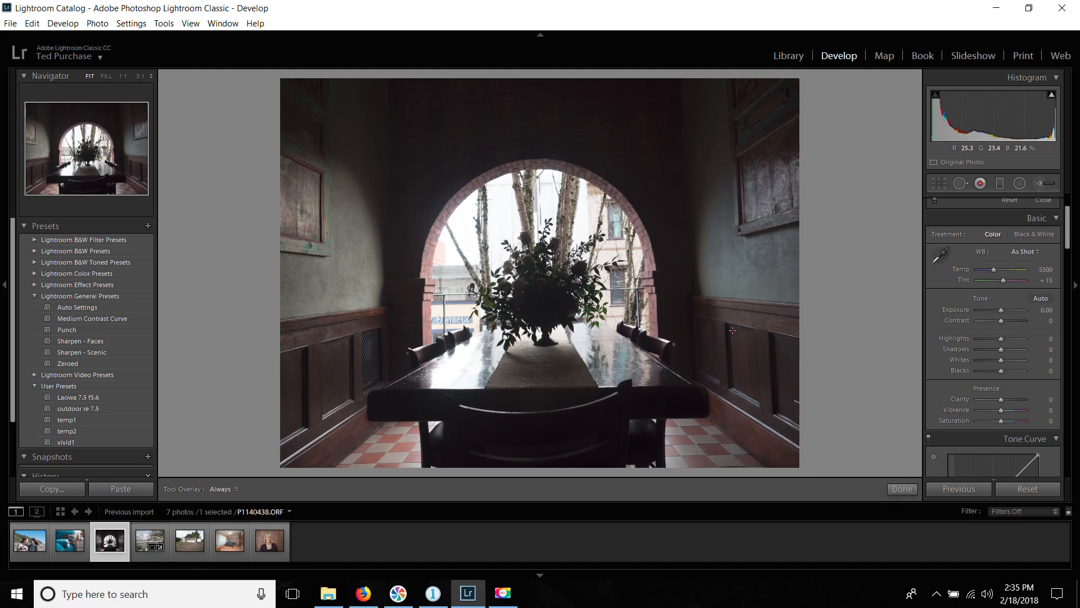
pyautogui.click(979, 184)
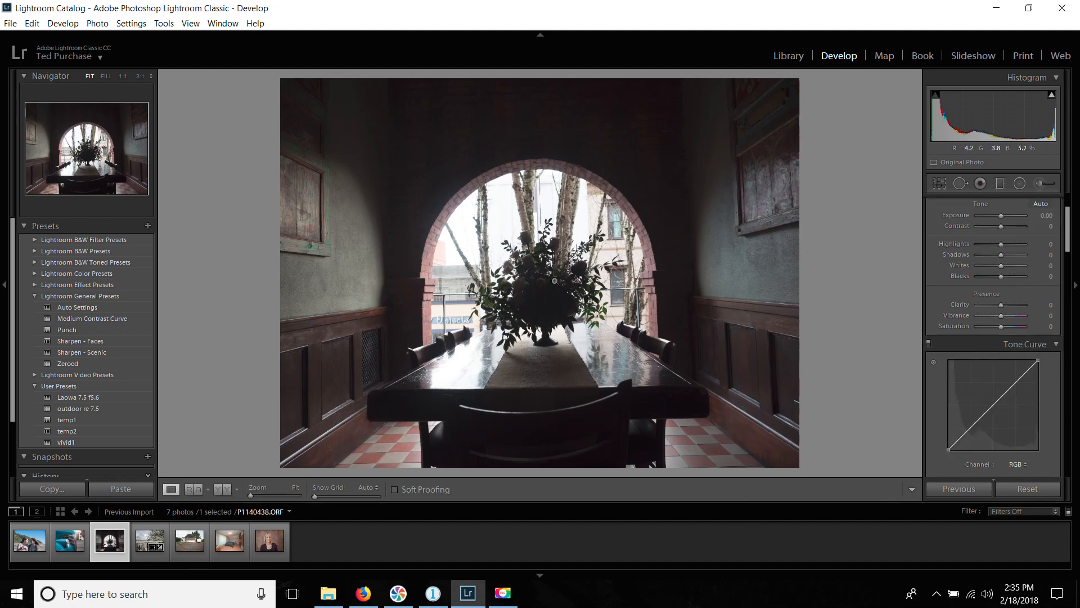
pyautogui.click(553, 273)
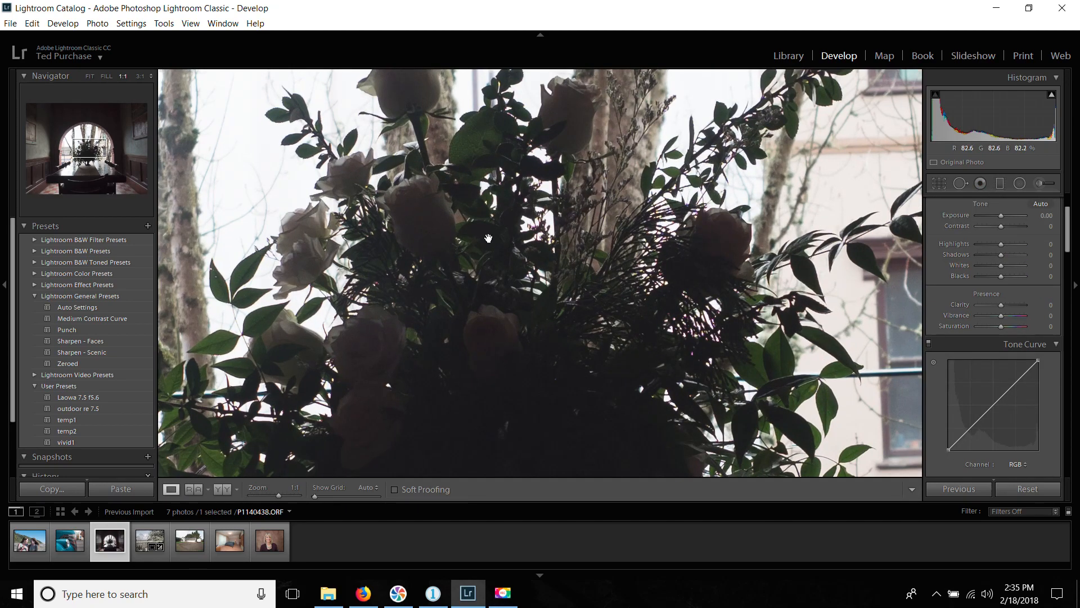
pyautogui.click(632, 276)
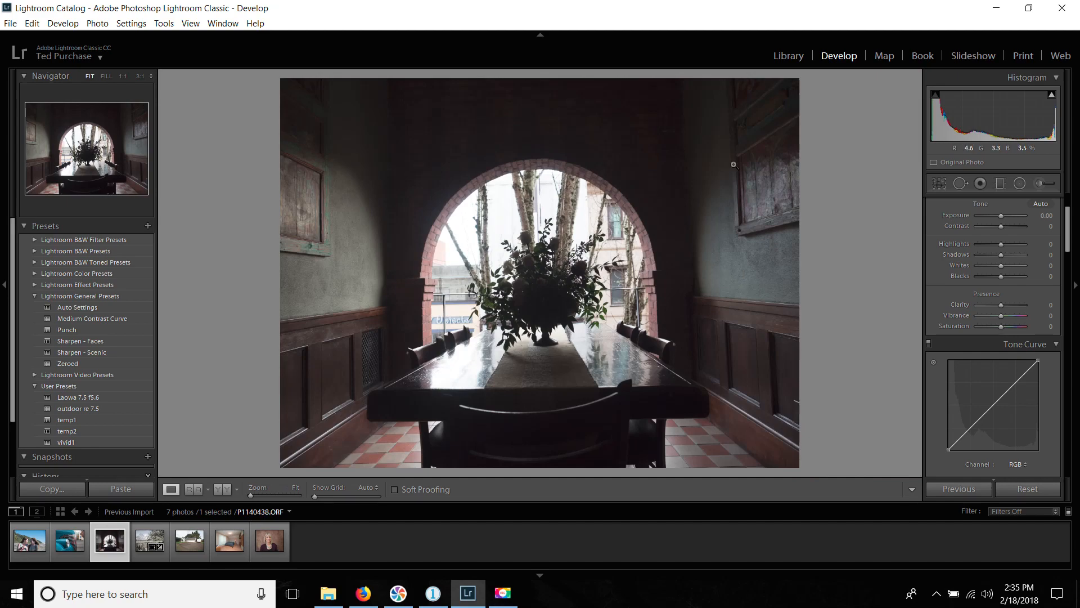
# Step: Examine the wall panel, brick arch and other areas of the dining-table photo at 1:1 zoom
pyautogui.click(776, 165)
pyautogui.moveTo(587, 385); pyautogui.dragTo(718, 141)
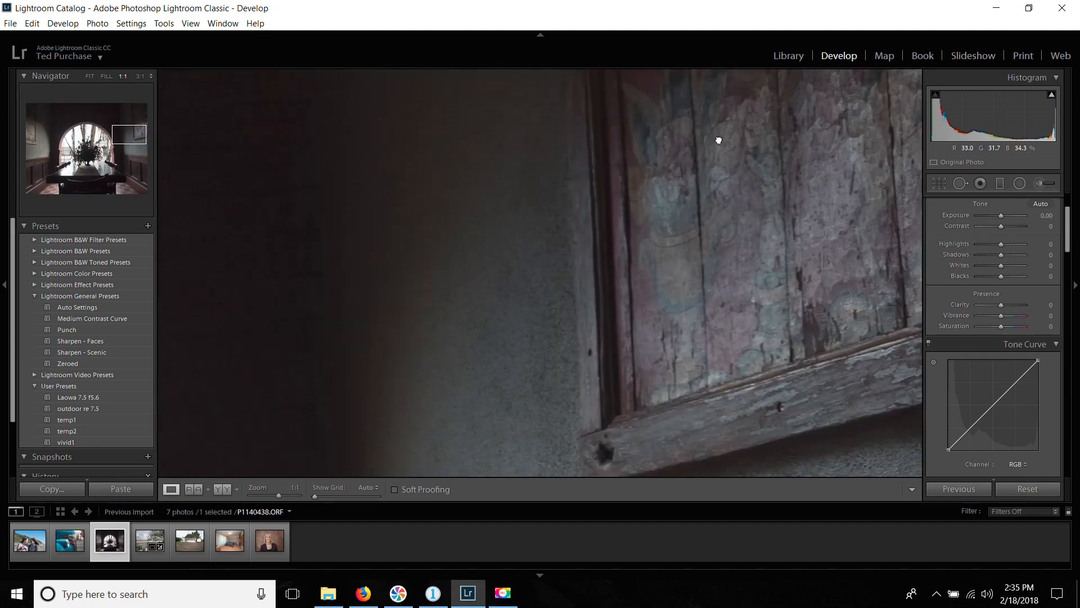
pyautogui.moveTo(124, 139); pyautogui.dragTo(88, 183)
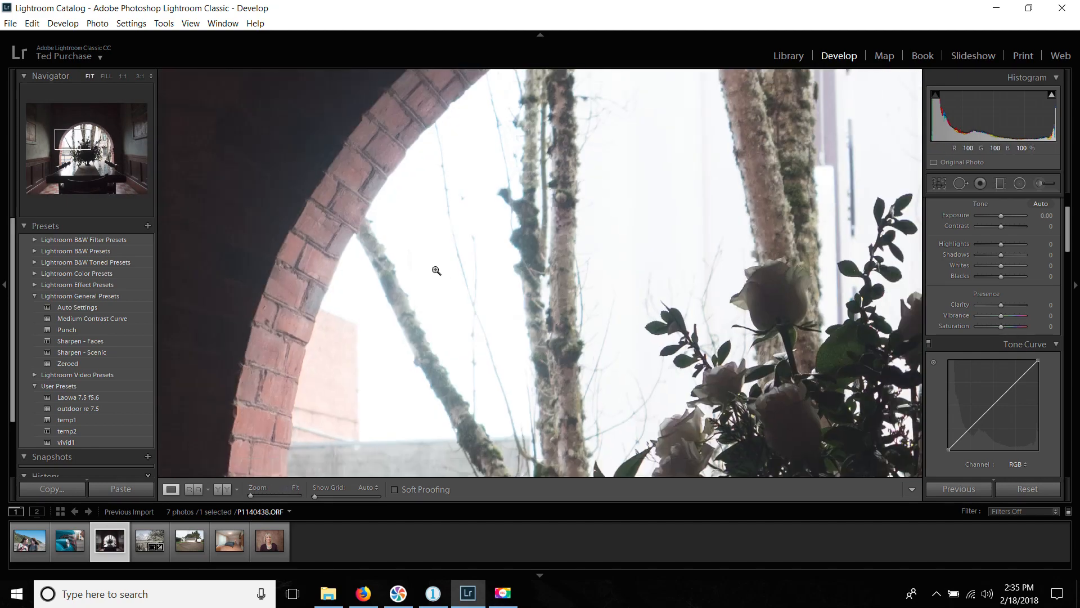
pyautogui.click(434, 270)
pyautogui.click(388, 408)
pyautogui.click(618, 331)
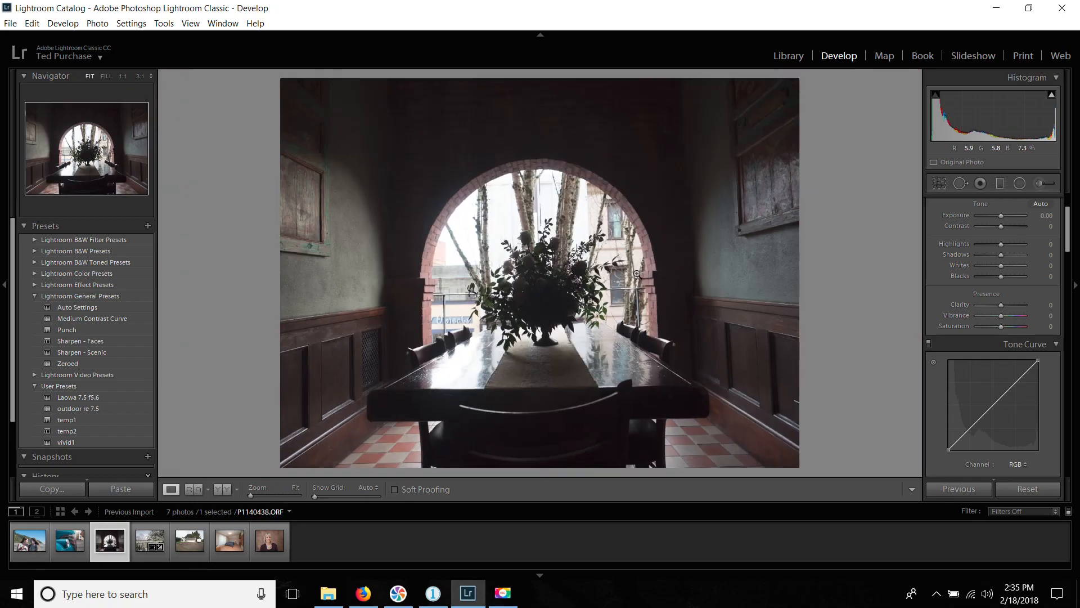
pyautogui.click(602, 215)
pyautogui.moveTo(341, 412); pyautogui.dragTo(464, 305)
pyautogui.click(464, 306)
pyautogui.click(457, 320)
pyautogui.moveTo(607, 320); pyautogui.dragTo(446, 209)
pyautogui.click(446, 208)
# Step: Switch to Capture One, activate the Pan tool, and examine the bed, curtains and walls of the bedroom photo at 100% zoom
pyautogui.click(433, 592)
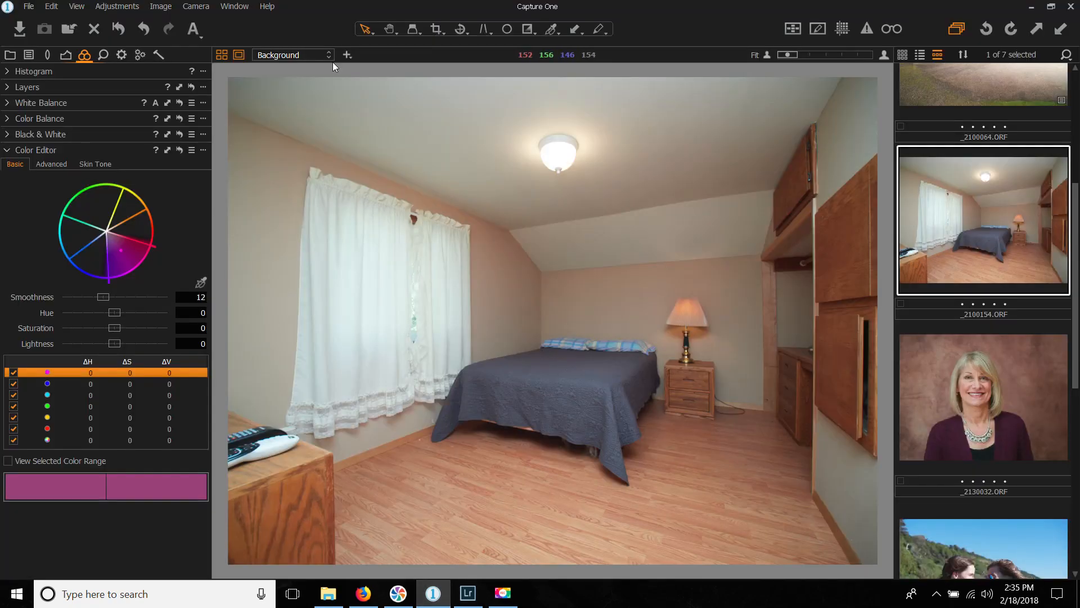
pyautogui.click(394, 27)
pyautogui.click(562, 339)
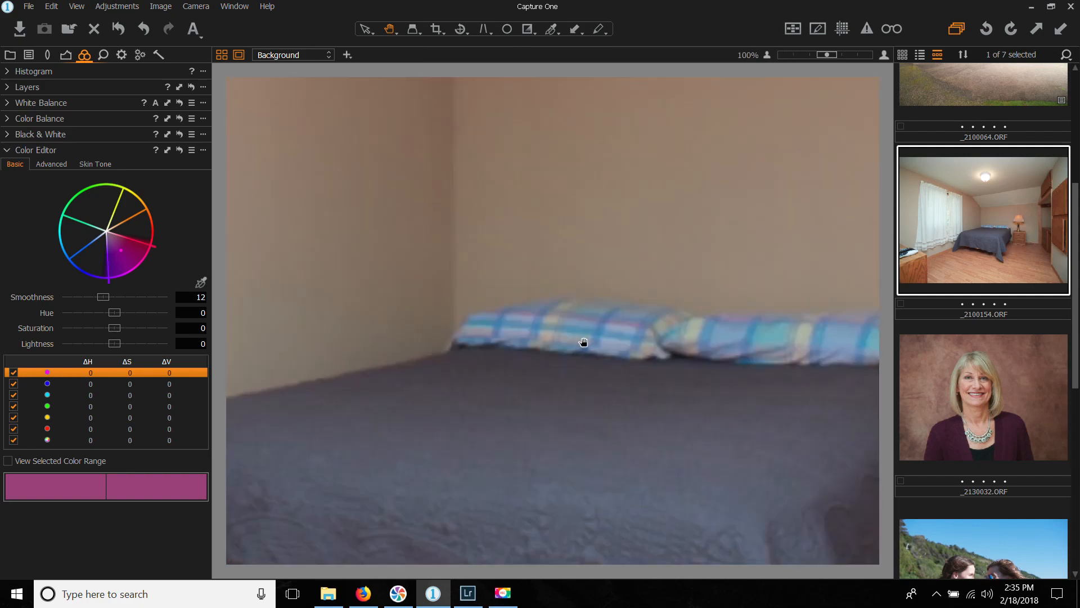
pyautogui.click(695, 377)
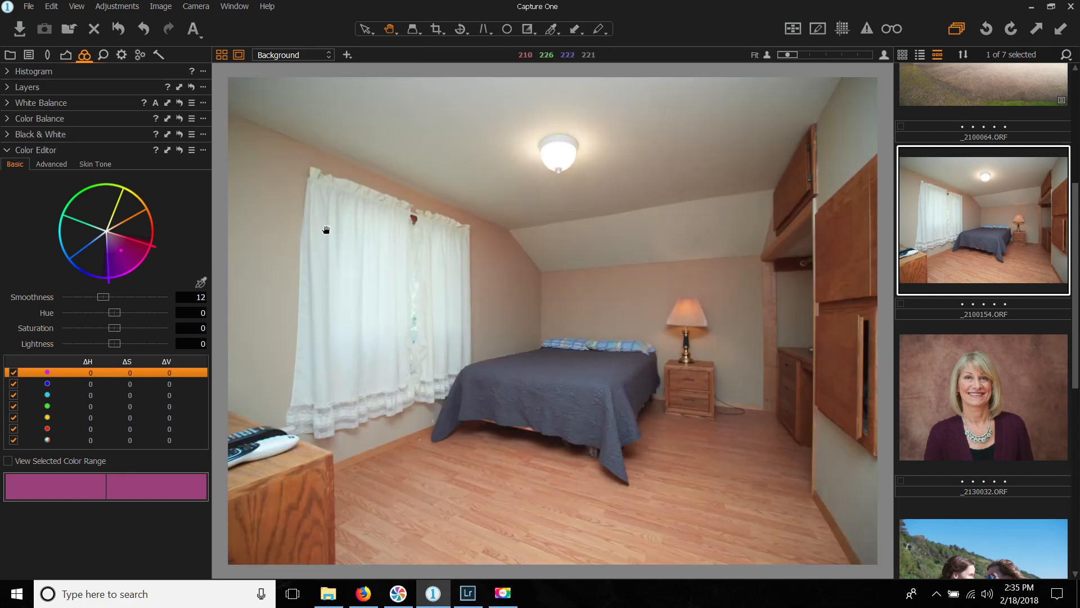
pyautogui.click(323, 223)
pyautogui.click(542, 212)
pyautogui.click(596, 353)
pyautogui.click(509, 335)
pyautogui.click(574, 340)
pyautogui.click(565, 356)
pyautogui.click(580, 336)
# Step: Switch to Lightroom and toggle the dining-table photo between fit and 1:1 zoom on the flower arrangement
pyautogui.hotkey('alt', 'Tab')
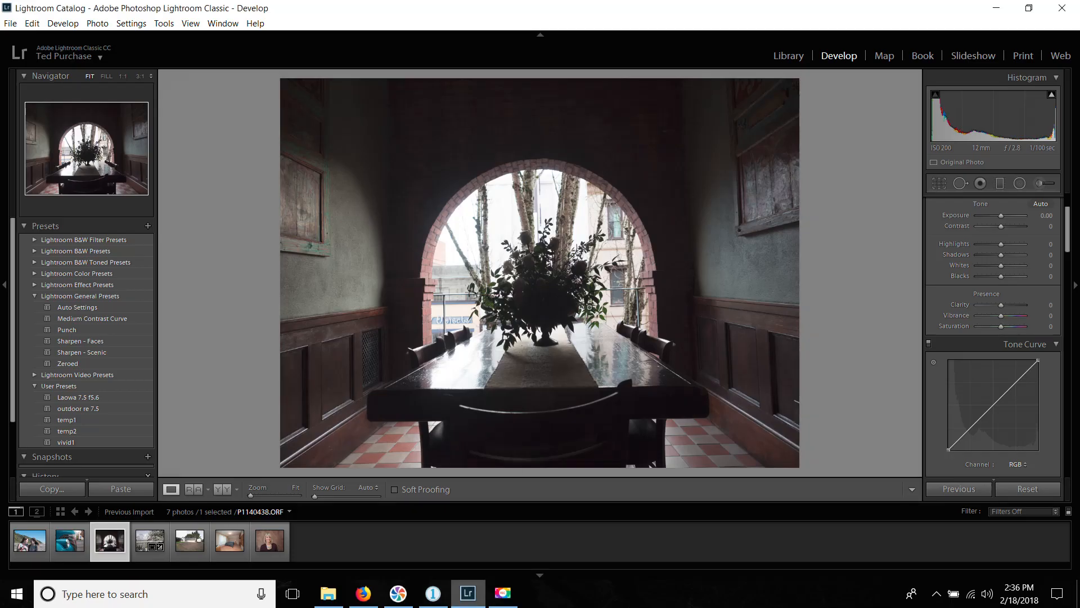
pyautogui.click(550, 260)
pyautogui.click(547, 258)
pyautogui.click(546, 258)
pyautogui.click(545, 257)
pyautogui.click(545, 257)
pyautogui.click(545, 257)
pyautogui.click(546, 256)
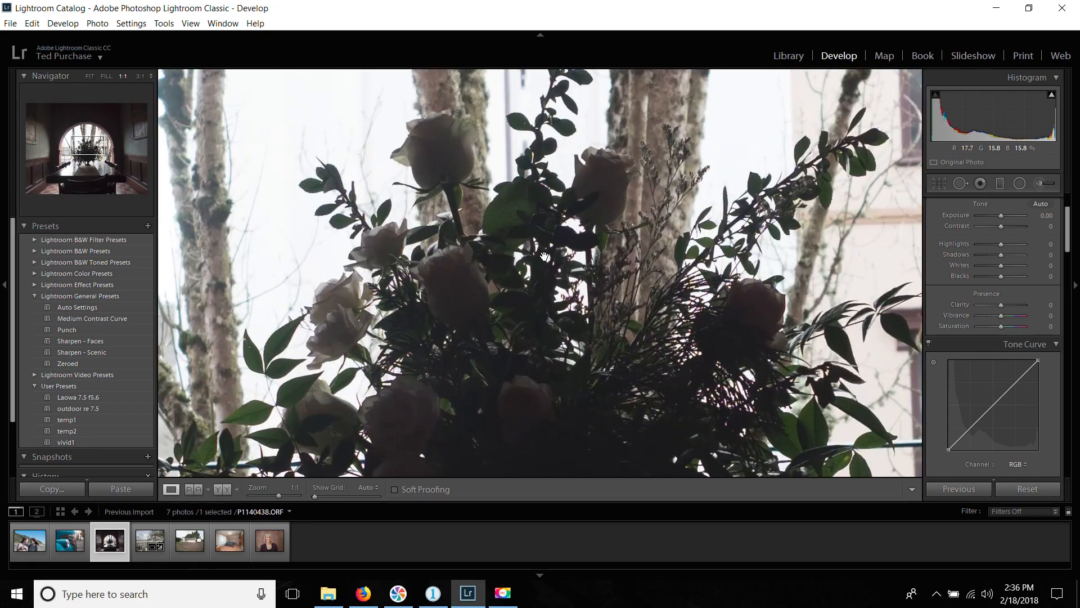
pyautogui.click(546, 257)
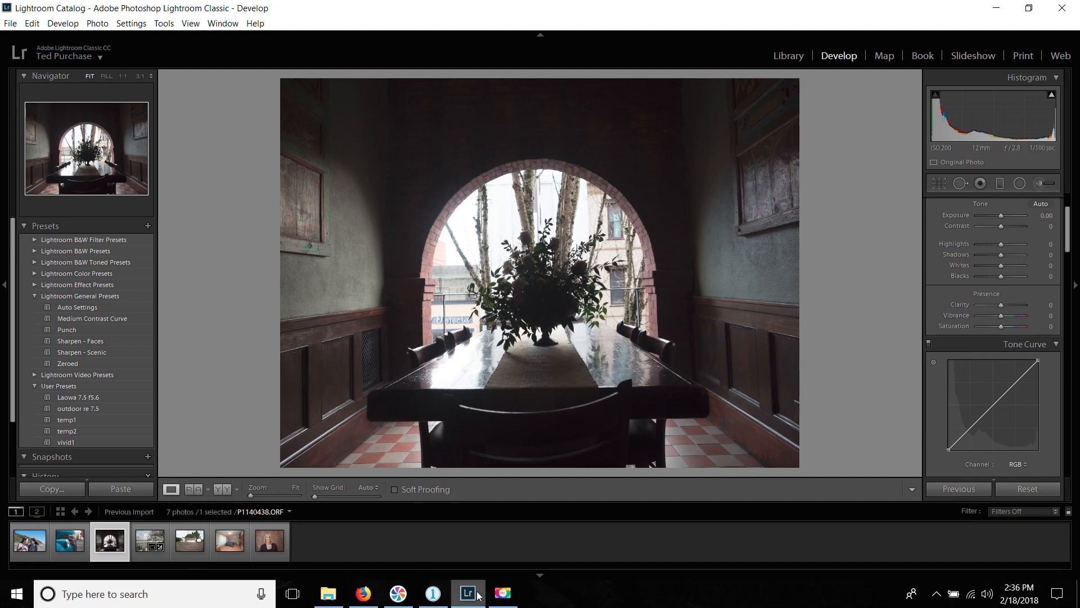
# Step: Visit the Library module, return to Develop, and check the dining-table photo's detail at 1:1 zoom
pyautogui.click(792, 56)
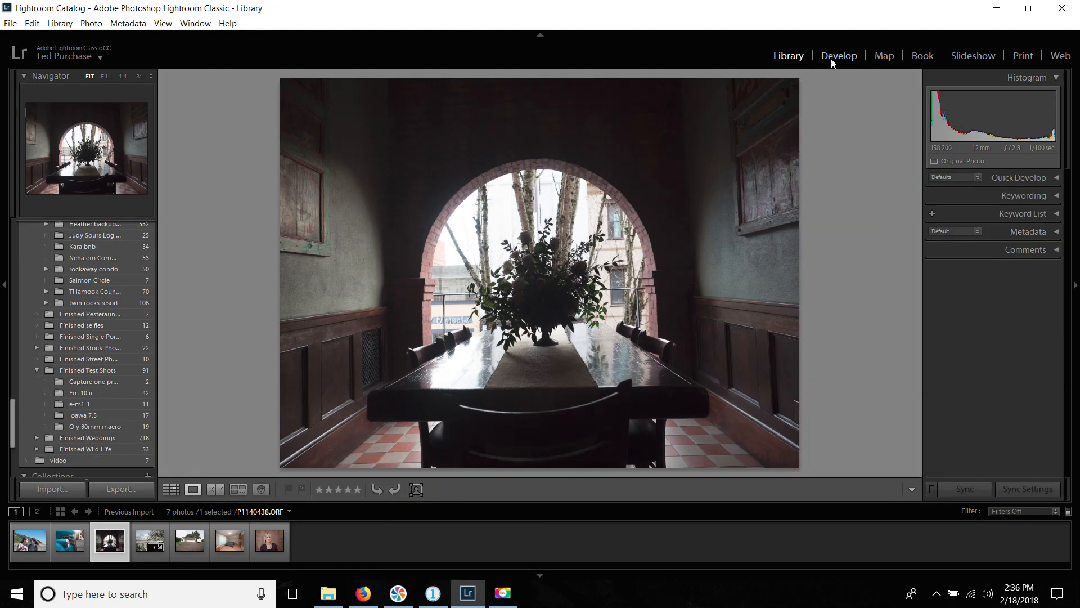
pyautogui.click(833, 60)
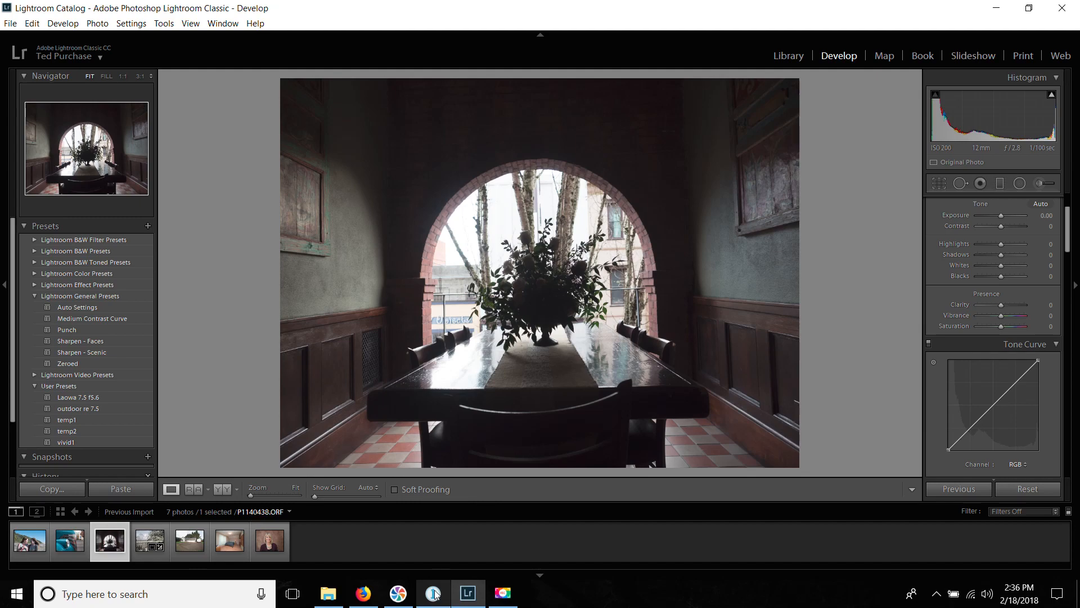
pyautogui.click(544, 270)
pyautogui.moveTo(544, 270); pyautogui.dragTo(907, 513)
pyautogui.click(391, 234)
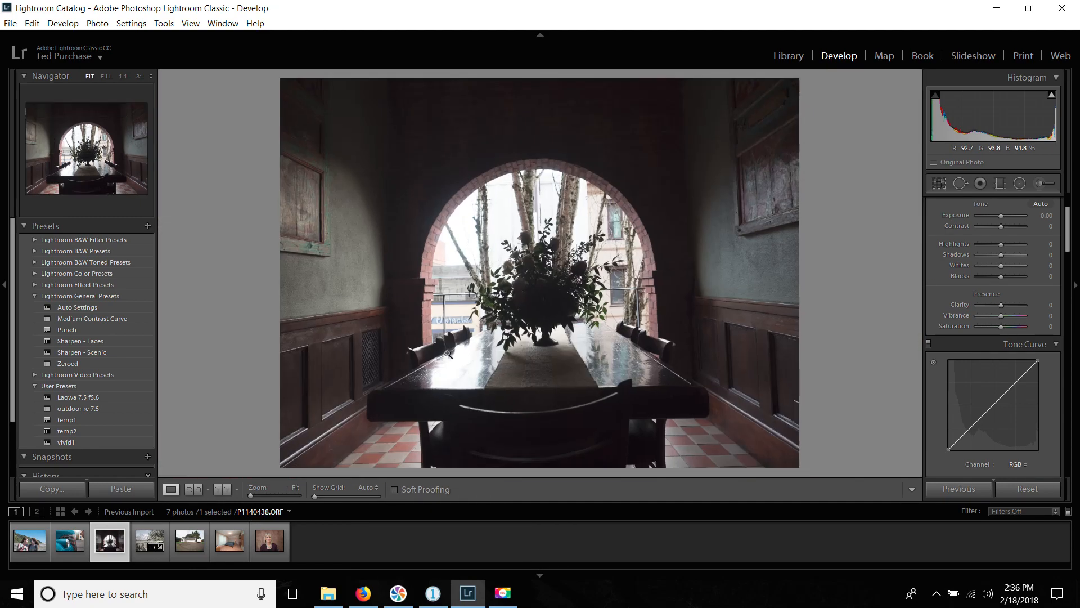
# Step: Open the beach photo DSC_7249.NEF and examine the sunglasses, faces and hair at 1:1 before fitting it to the view
pyautogui.click(30, 552)
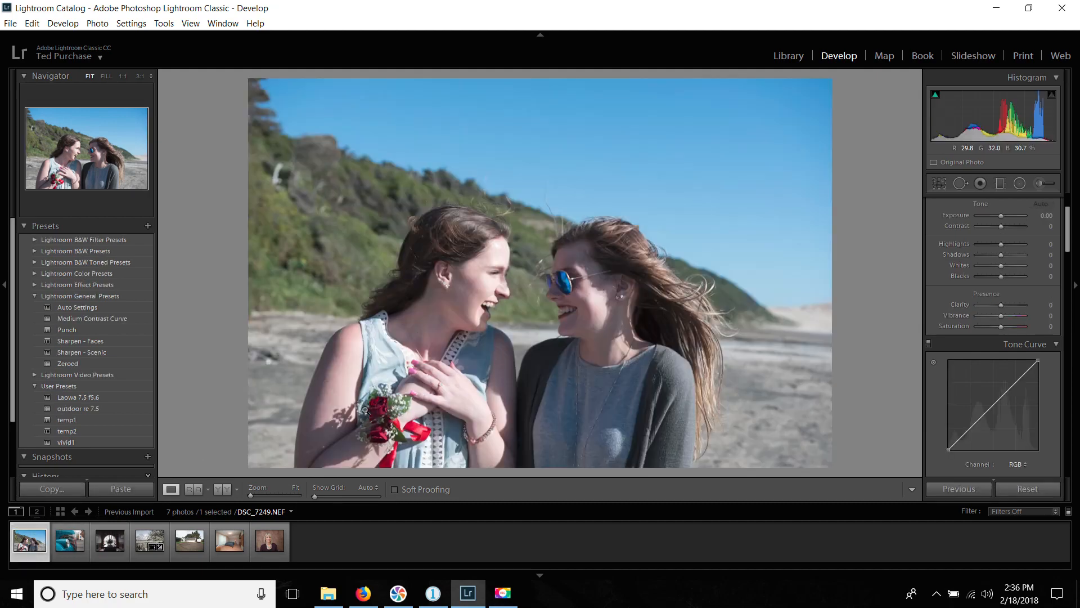
pyautogui.click(591, 284)
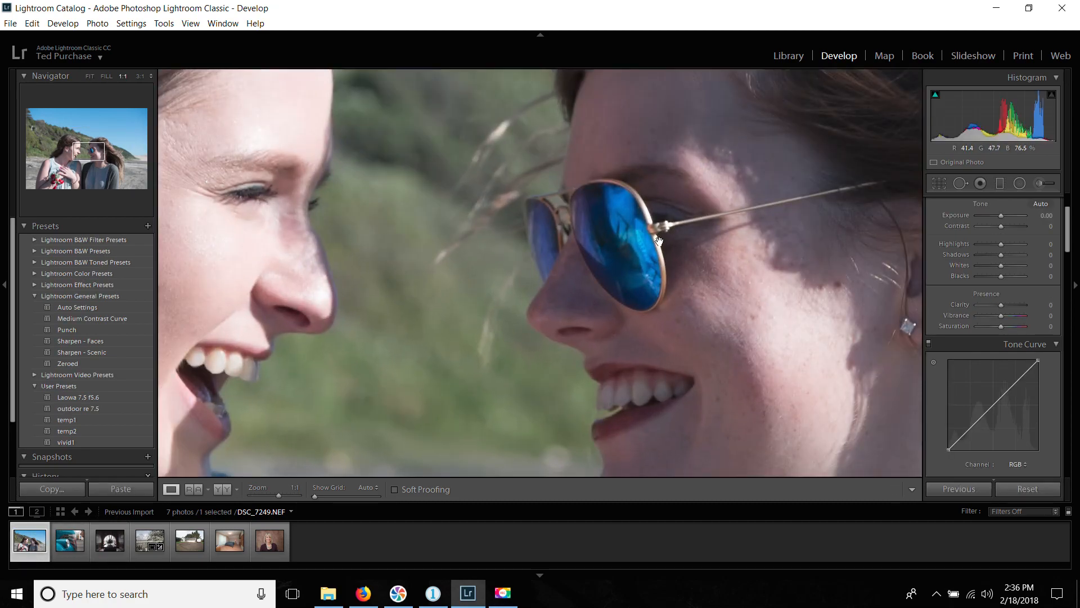
pyautogui.moveTo(659, 240); pyautogui.dragTo(595, 284)
pyautogui.moveTo(633, 216); pyautogui.dragTo(591, 297)
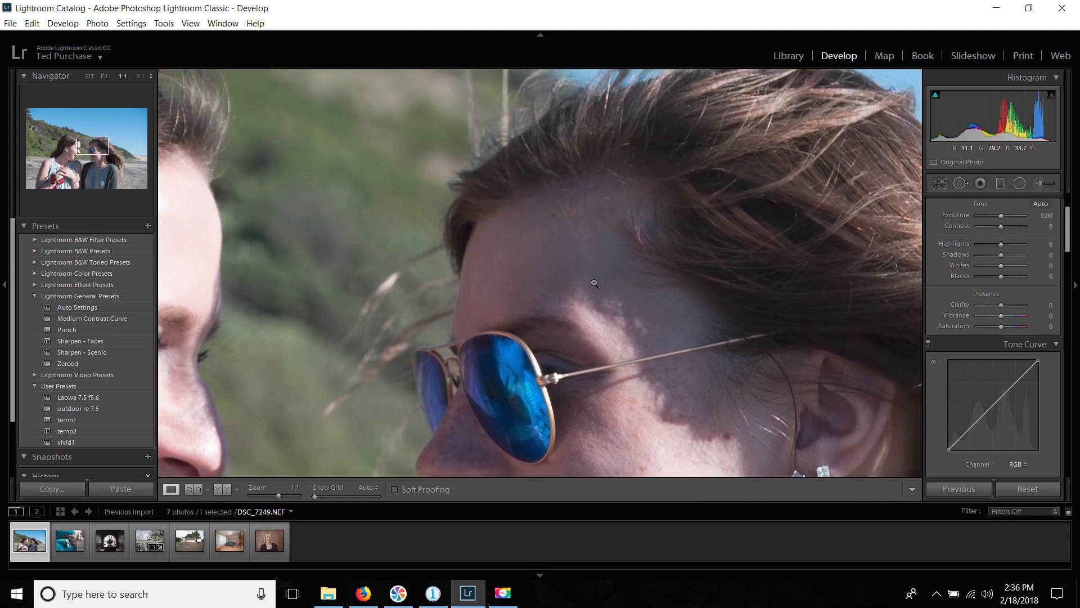
pyautogui.click(592, 282)
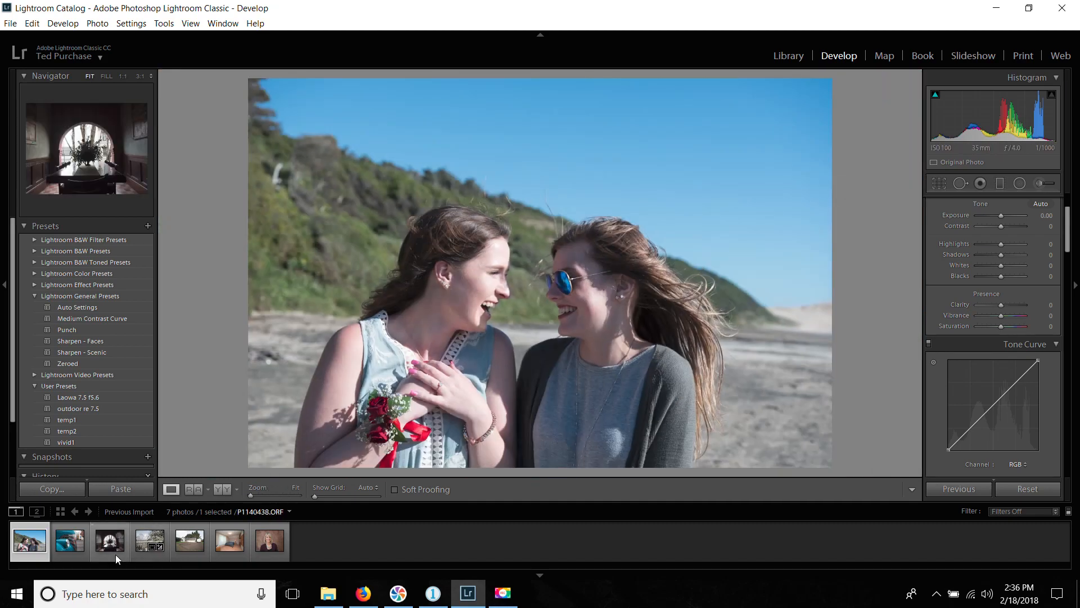
# Step: Examine the women's faces and windblown hair in the beach photo at 1:1 zoom and return to the fitted view
pyautogui.click(431, 277)
pyautogui.moveTo(536, 210); pyautogui.dragTo(601, 439)
pyautogui.click(688, 284)
pyautogui.click(727, 290)
pyautogui.click(694, 296)
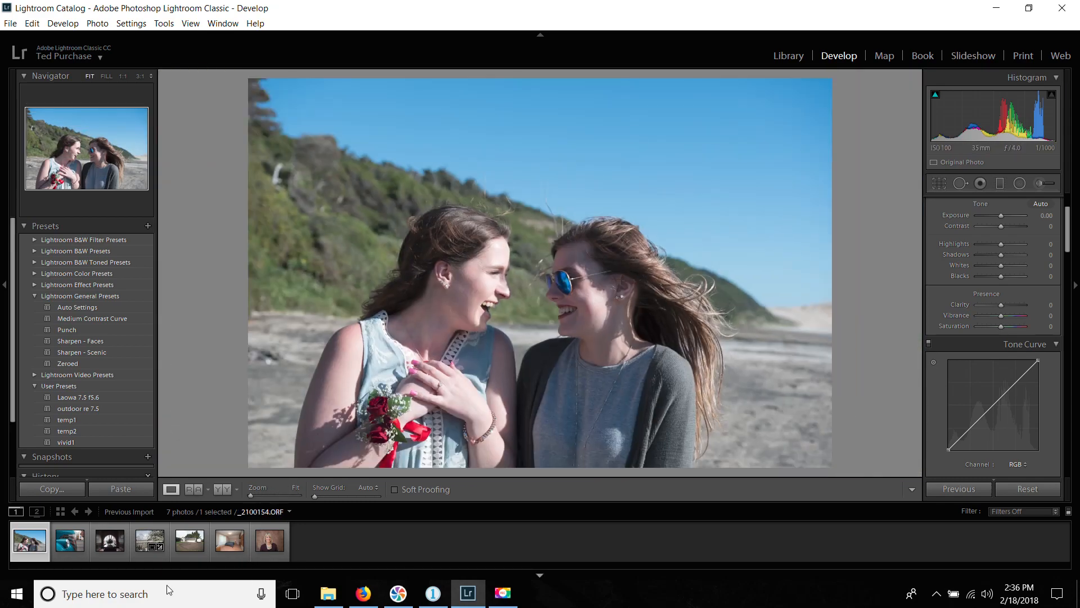
# Step: Open the dining-table photo P1140438.ORF and examine the flower arrangement at 1:1 before fitting it to the view
pyautogui.click(118, 547)
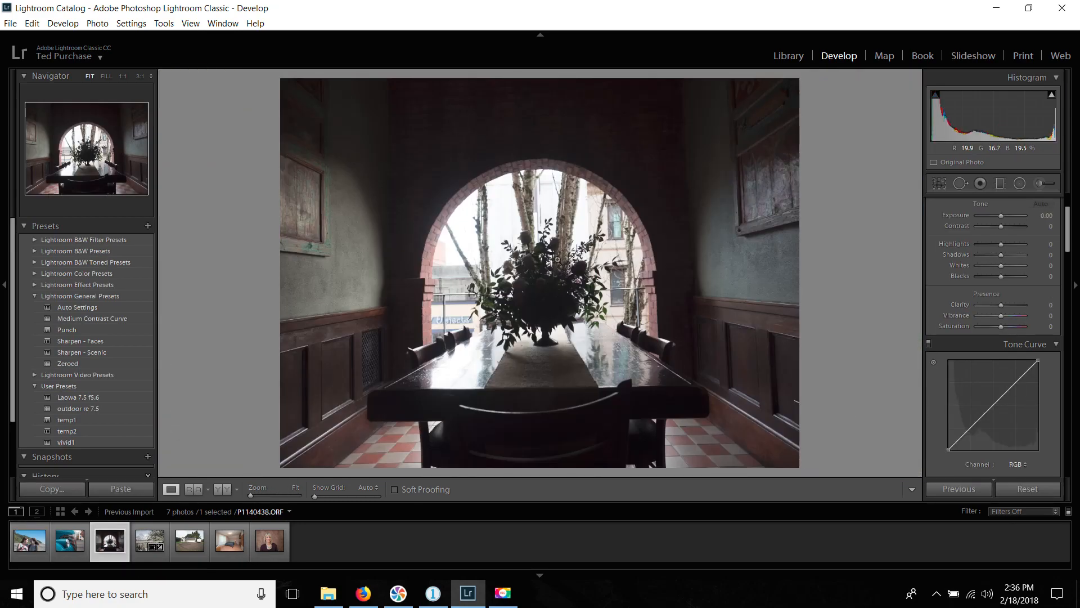
pyautogui.click(560, 262)
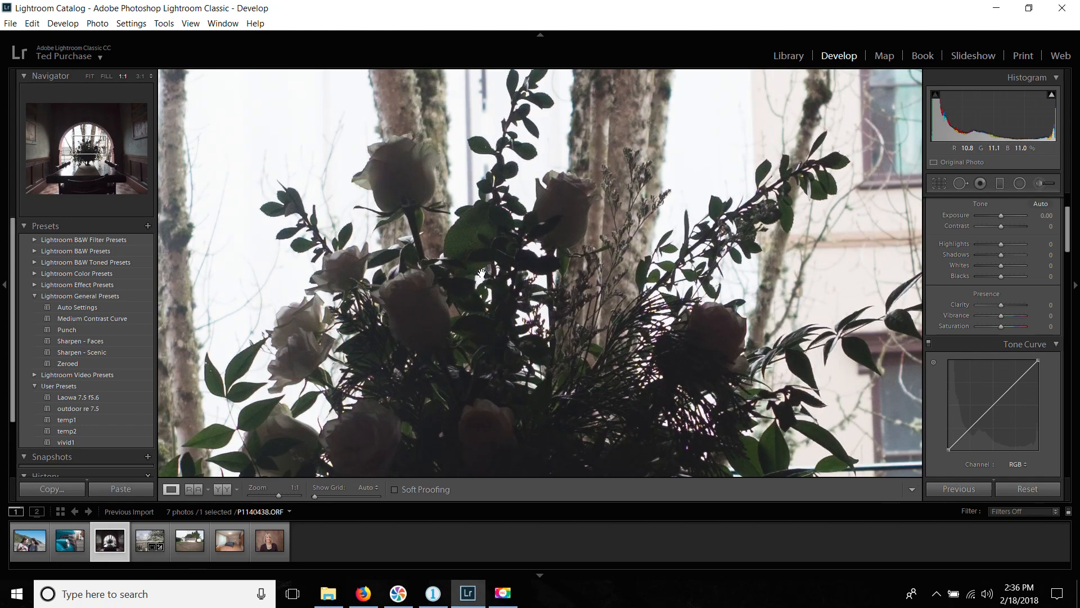
pyautogui.moveTo(450, 256); pyautogui.dragTo(683, 384)
pyautogui.click(684, 384)
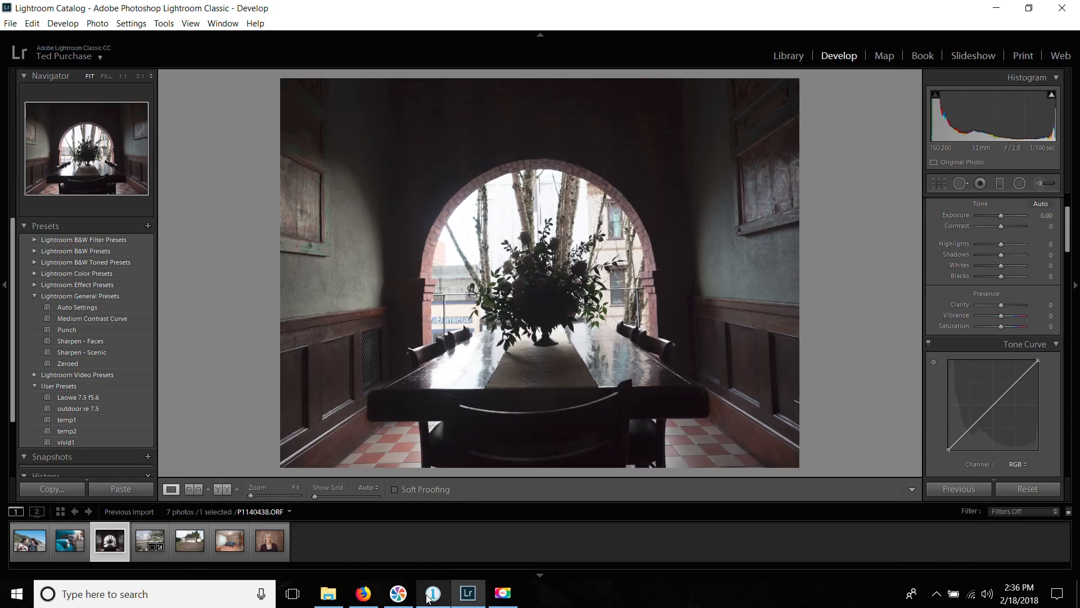
# Step: Switch to Capture One, open the portrait _2130032.ORF, and examine the woman's eyes and skin at 100% zoom before fitting the photo
pyautogui.click(433, 593)
pyautogui.doubleClick(668, 331)
pyautogui.click(944, 399)
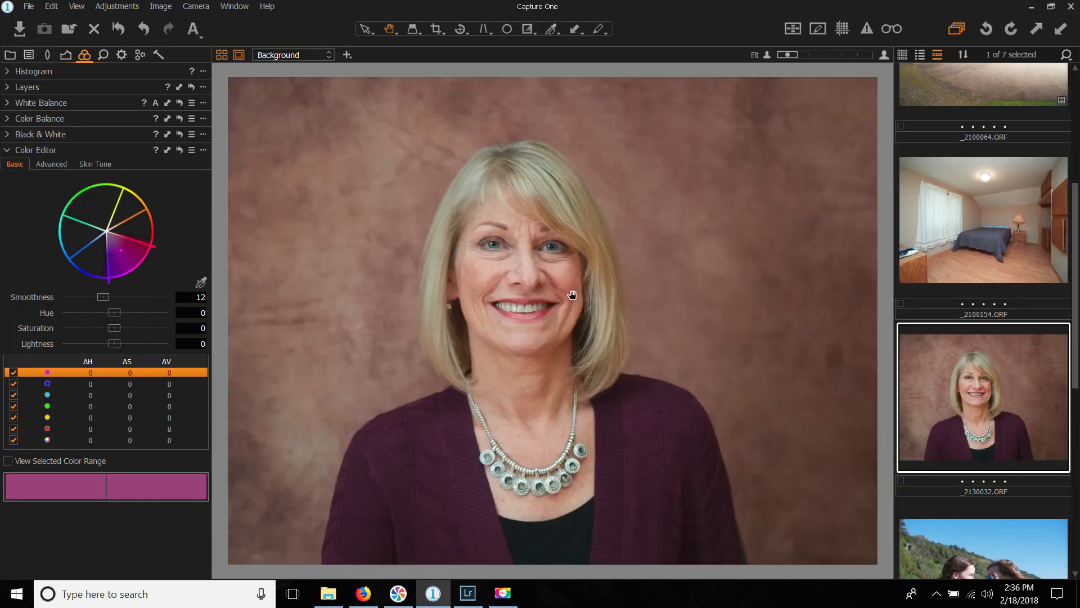
pyautogui.doubleClick(503, 243)
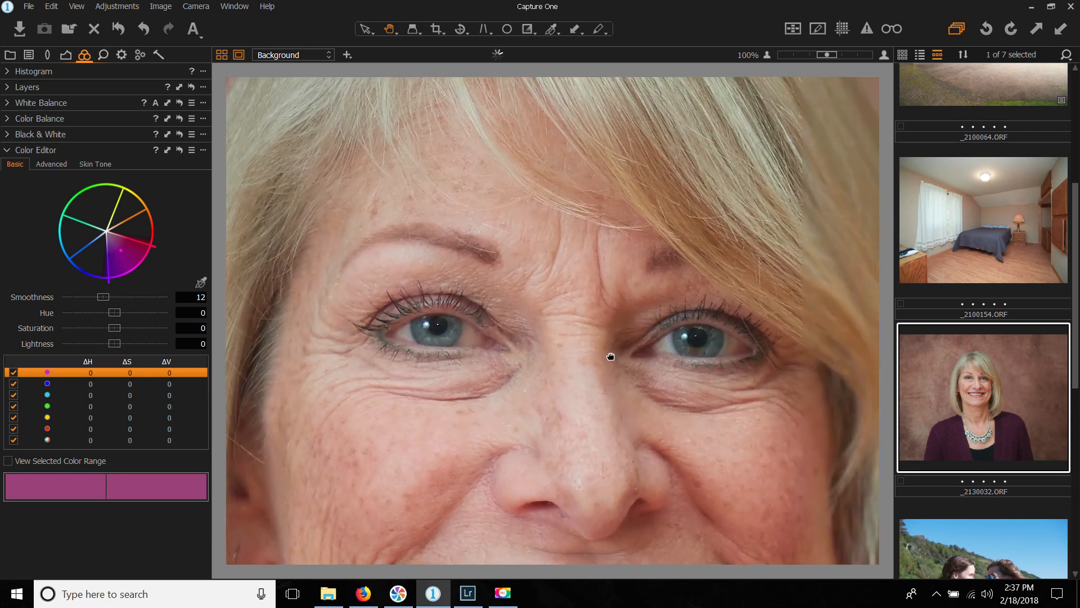
pyautogui.doubleClick(611, 356)
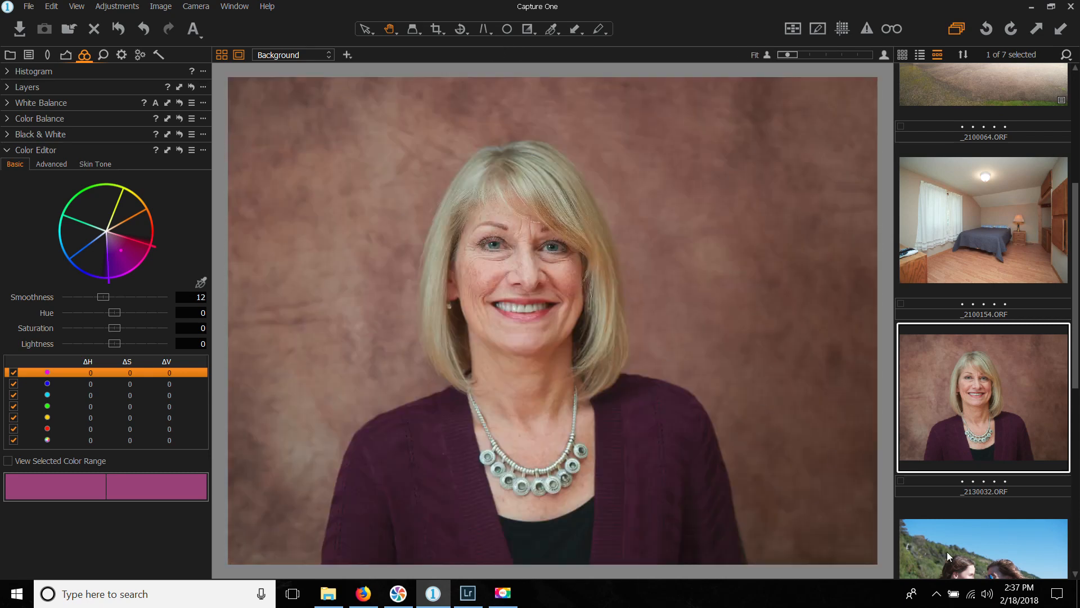
# Step: Open the beach photo DSC_7249.NEF and examine both faces and the sunglasses at 100% zoom before fitting it
pyautogui.click(985, 567)
pyautogui.doubleClick(558, 347)
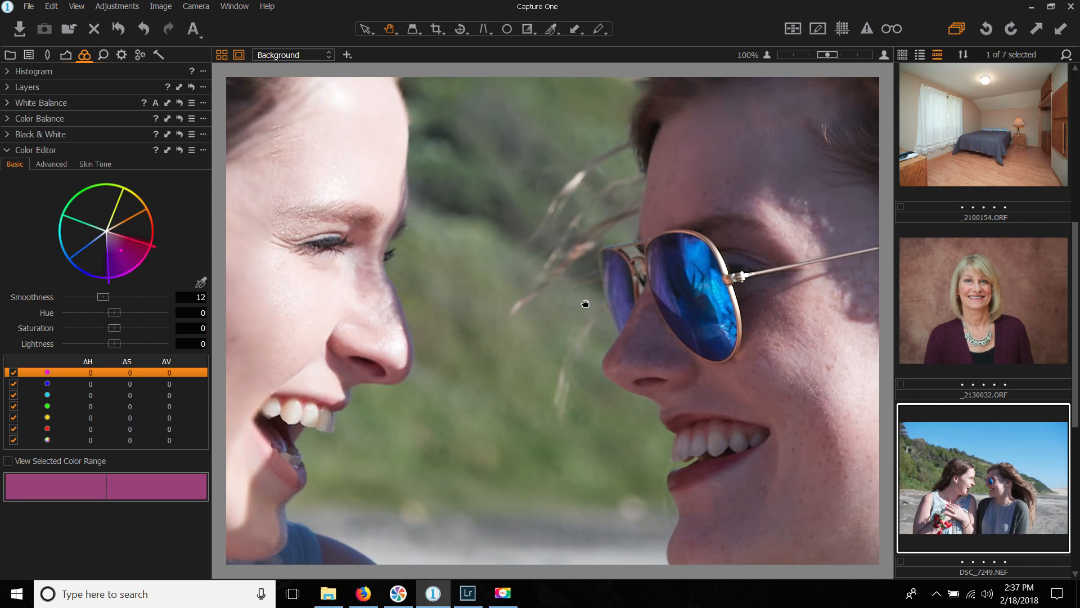
pyautogui.doubleClick(587, 305)
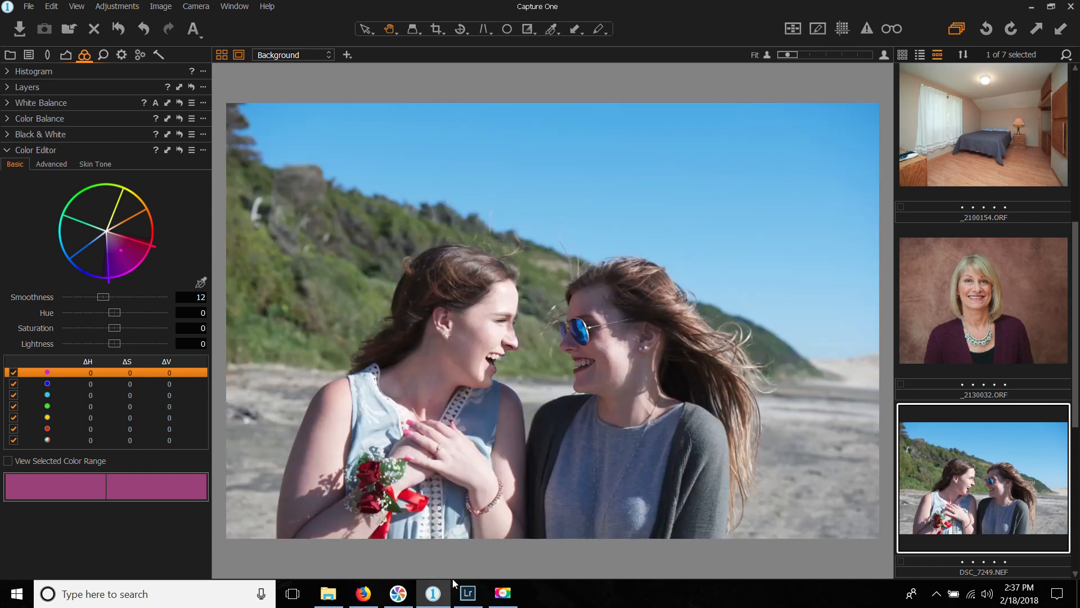
# Step: Switch to Lightroom and set the dining-table photo's white balance temperature to 5214
pyautogui.moveTo(476, 604)
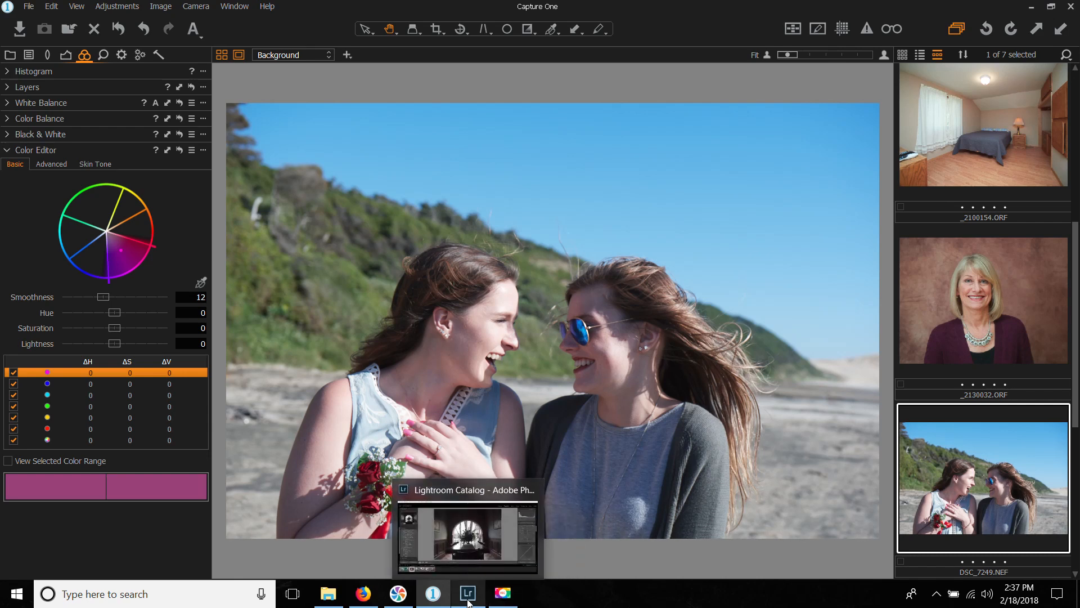
pyautogui.click(468, 602)
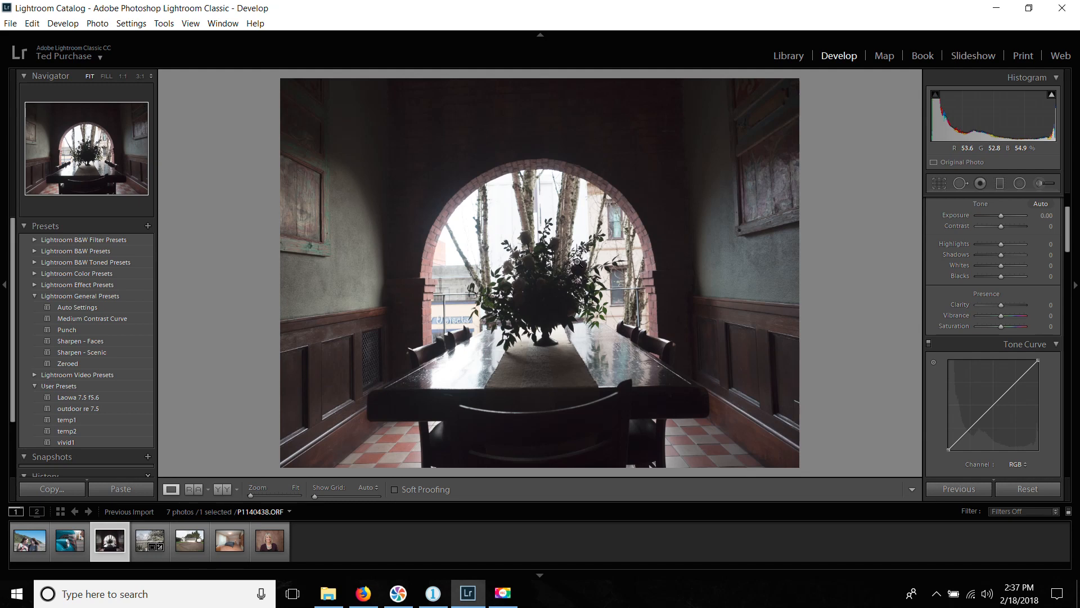
pyautogui.click(432, 601)
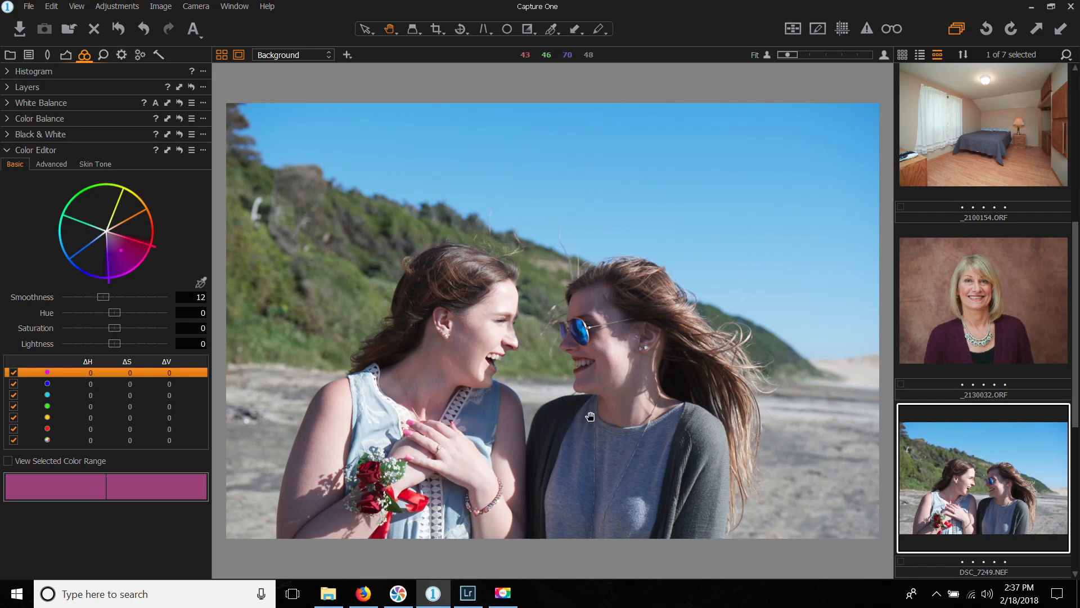
pyautogui.click(468, 593)
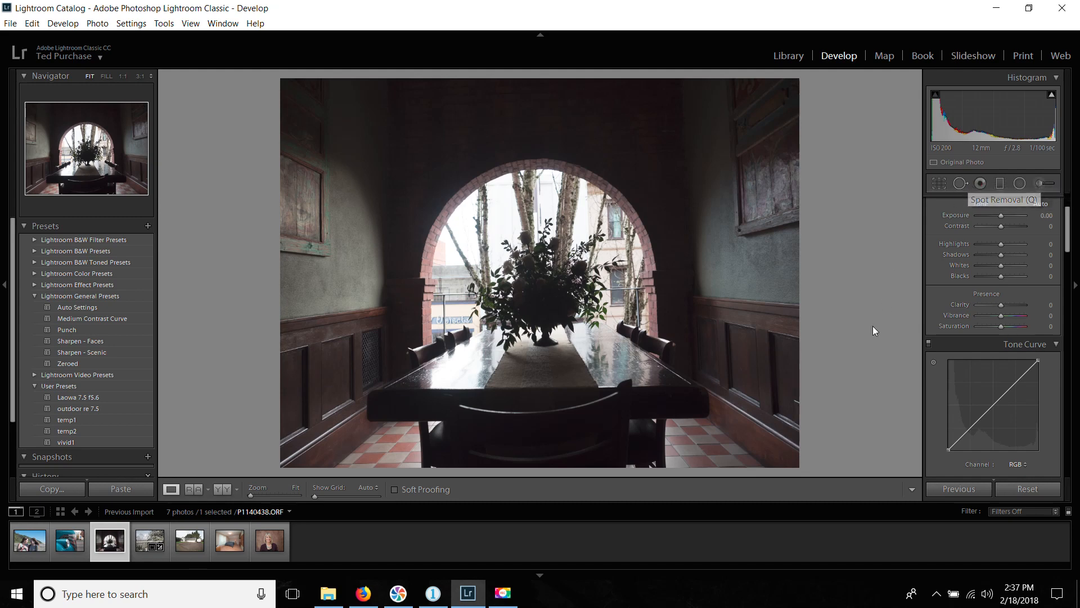
pyautogui.scroll(3, 990, 208)
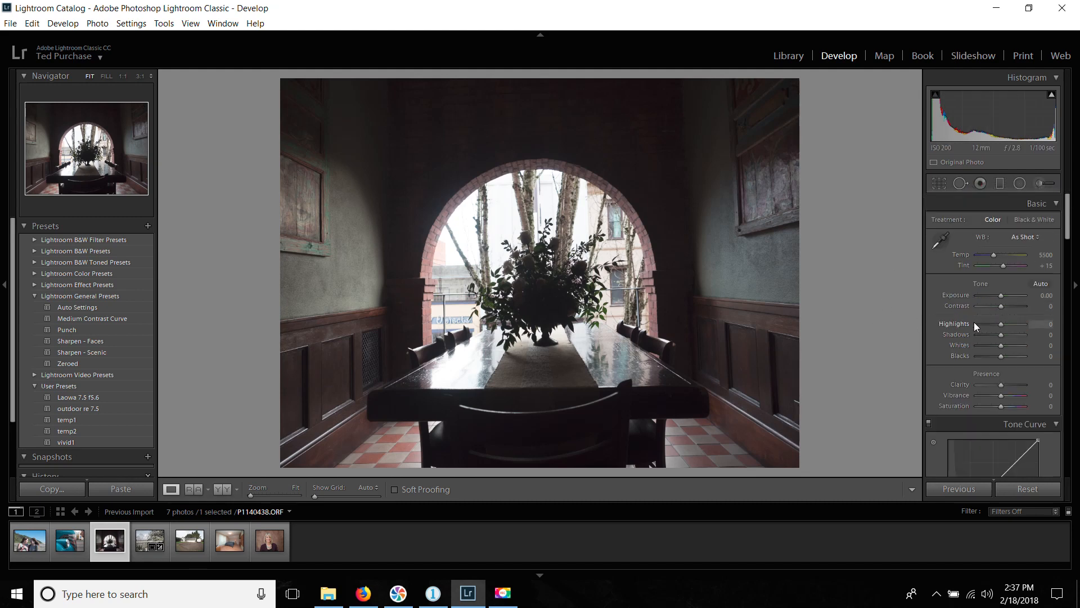
pyautogui.moveTo(994, 255); pyautogui.dragTo(990, 255)
# Step: Switch to Capture One, browse the photo thumbnails to the end of the list, and return to Lightroom
pyautogui.click(437, 603)
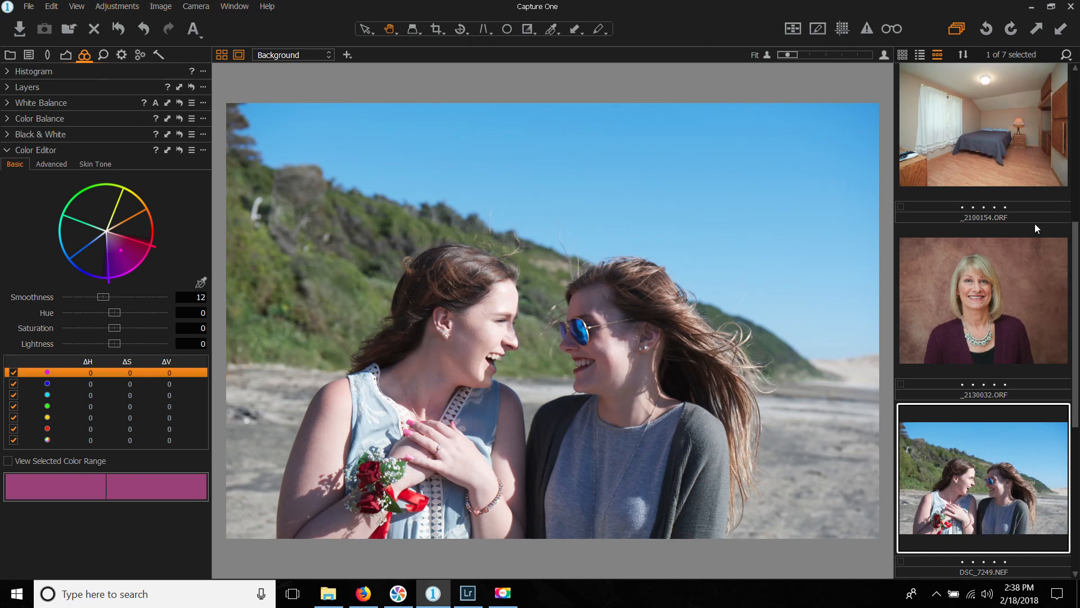
pyautogui.scroll(3, 1002, 243)
pyautogui.scroll(-5, 1000, 245)
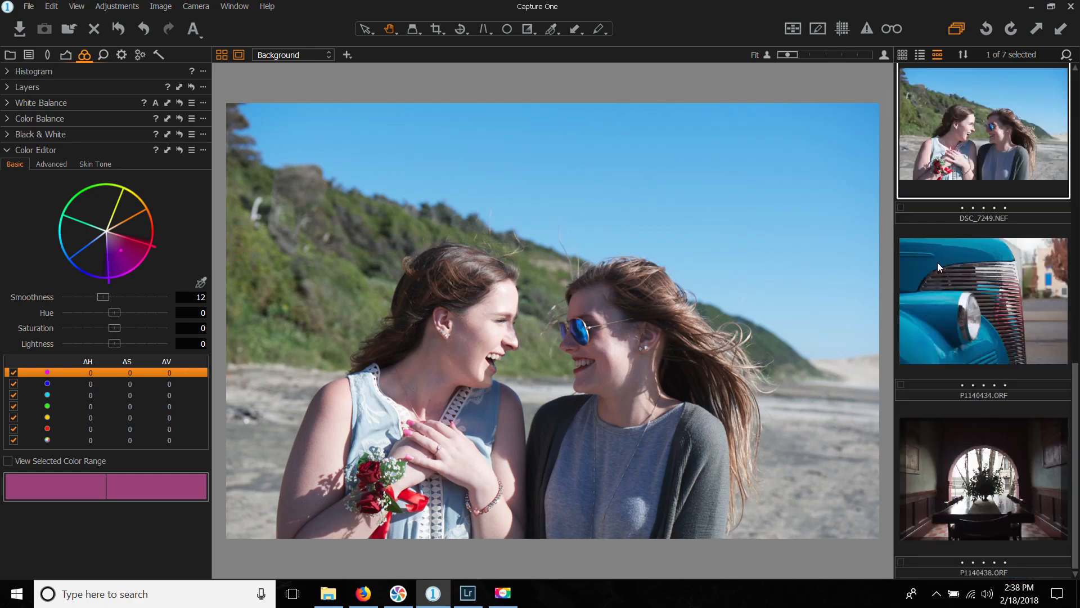
pyautogui.click(466, 601)
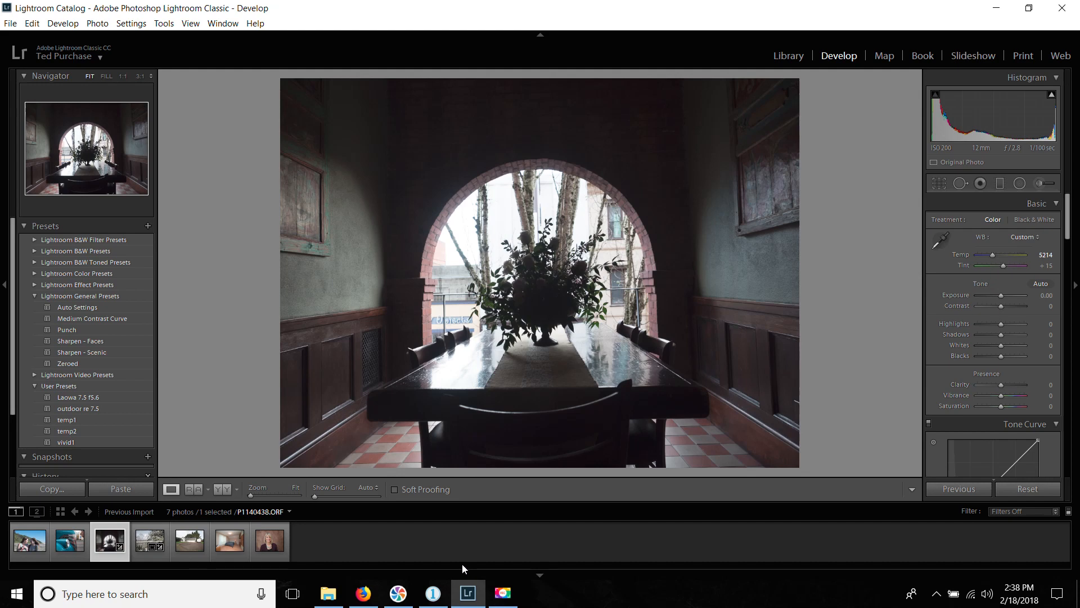
pyautogui.moveTo(368, 602)
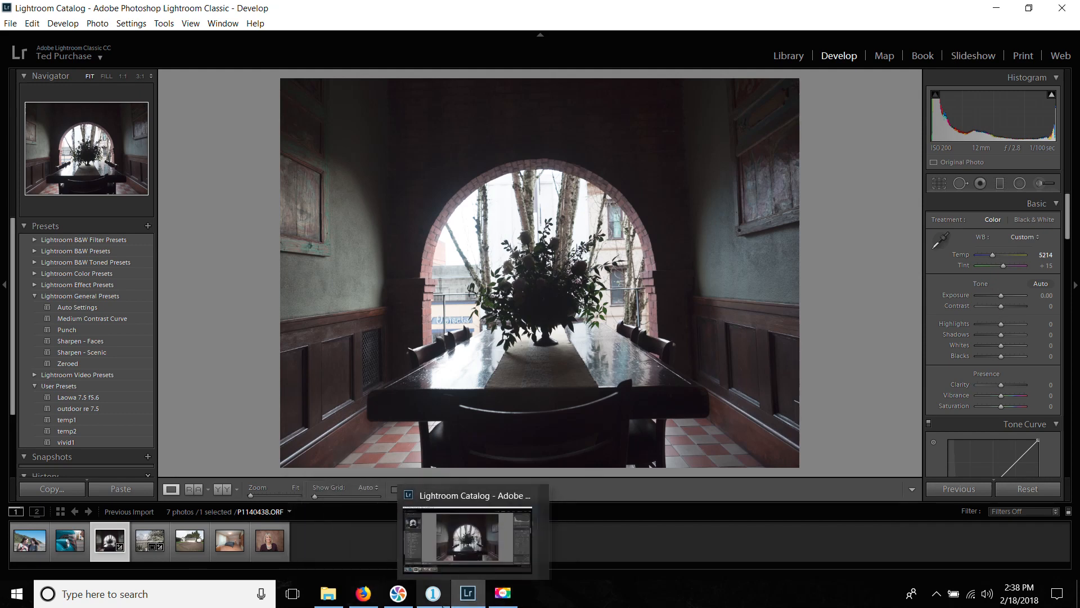
pyautogui.moveTo(463, 605)
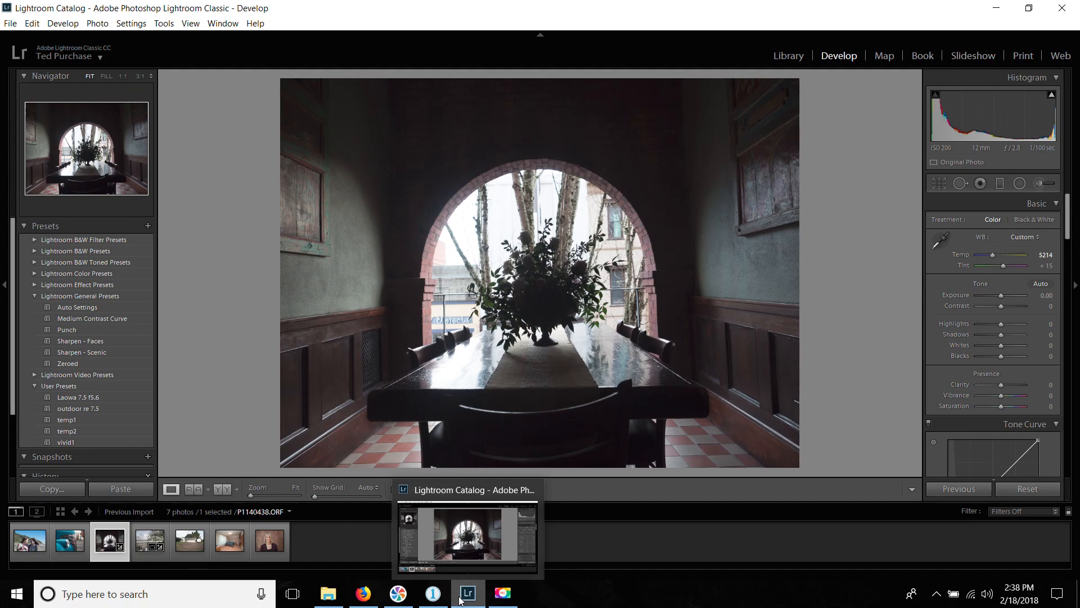
# Step: Switch to Capture One and examine the sunglasses and faces in the beach photo at 100% zoom before fitting it
pyautogui.click(433, 593)
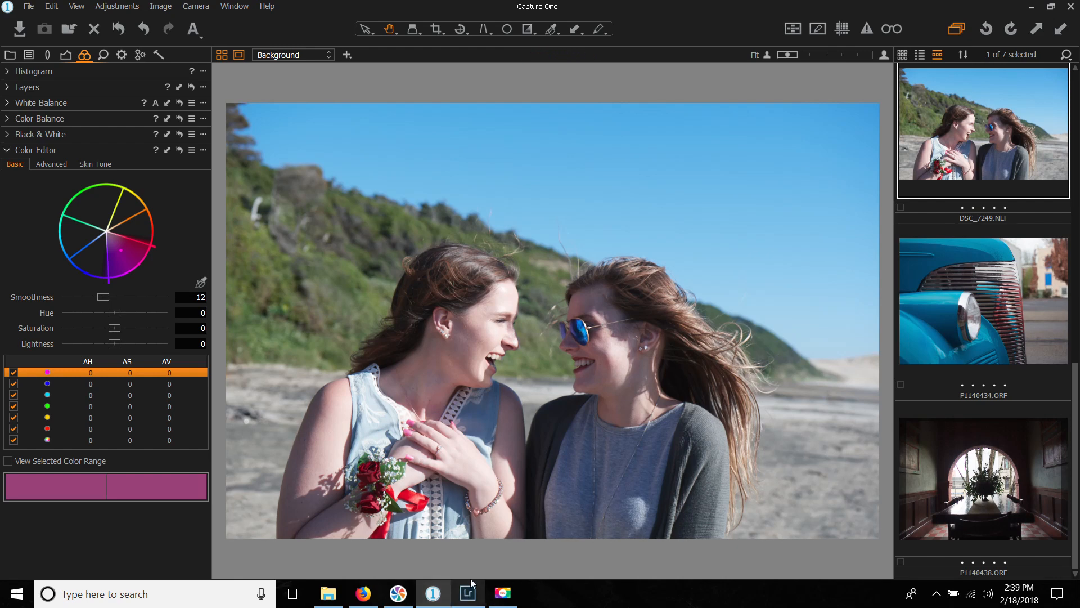
pyautogui.click(574, 326)
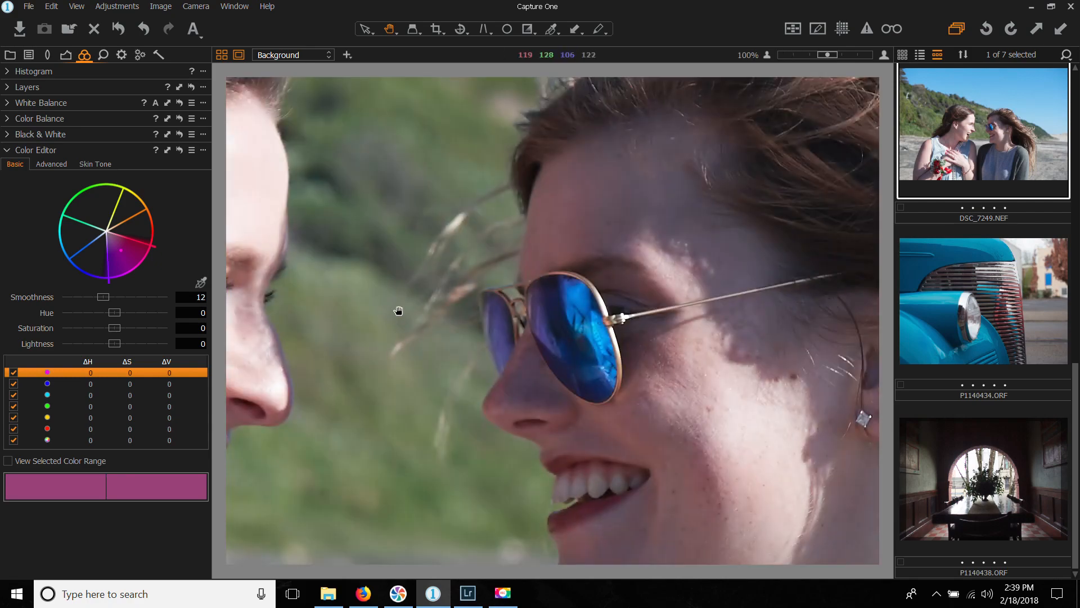
pyautogui.moveTo(398, 309); pyautogui.dragTo(622, 391)
pyautogui.click(565, 334)
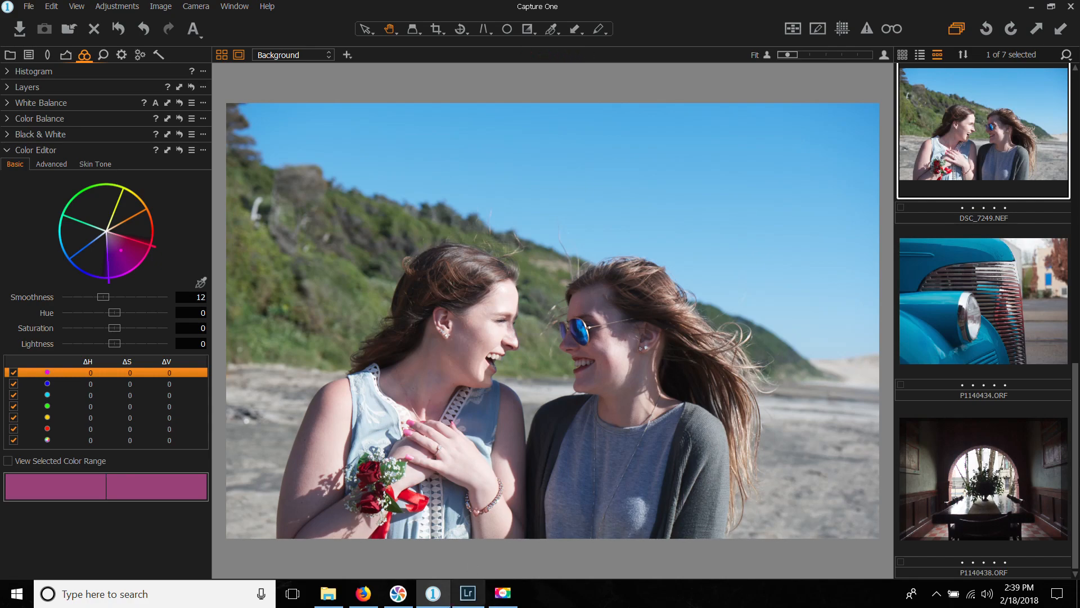
# Step: Compare the Lightroom and Capture One workspaces by switching between them, ending in Capture One
pyautogui.click(467, 593)
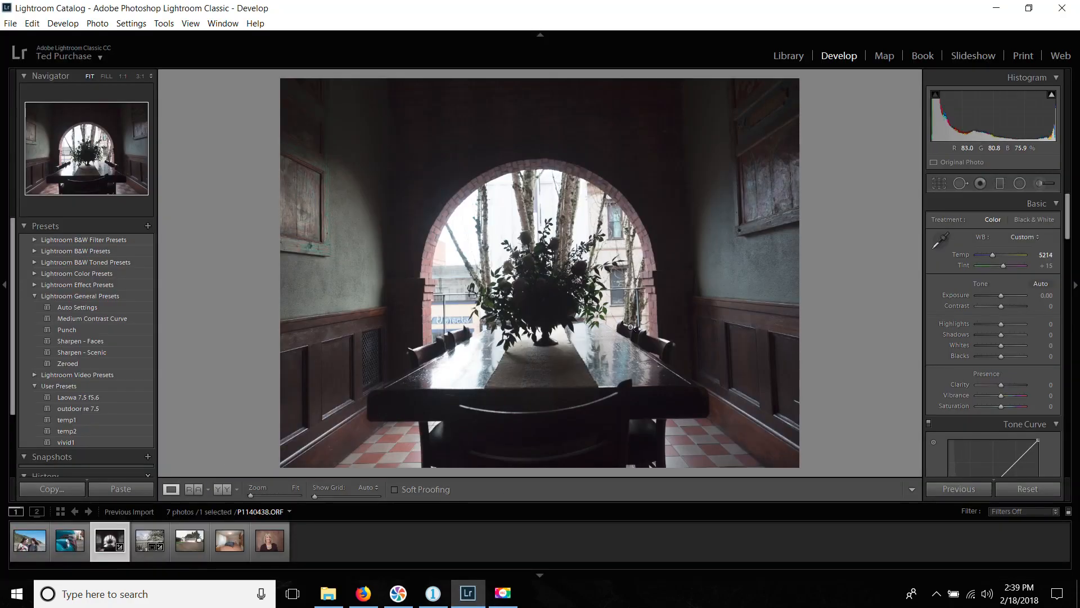
pyautogui.click(433, 594)
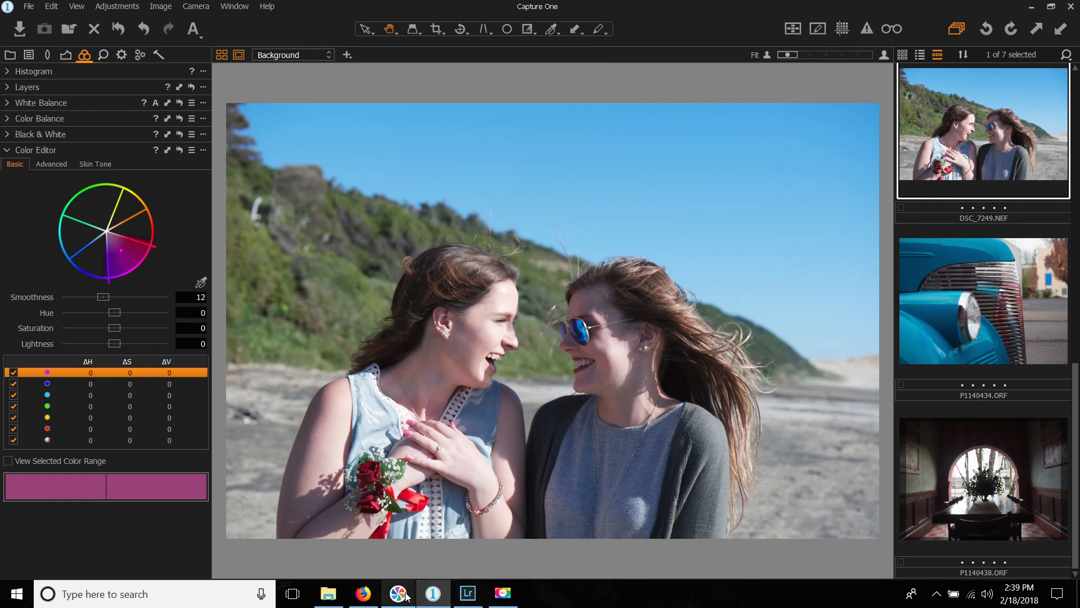
pyautogui.click(467, 593)
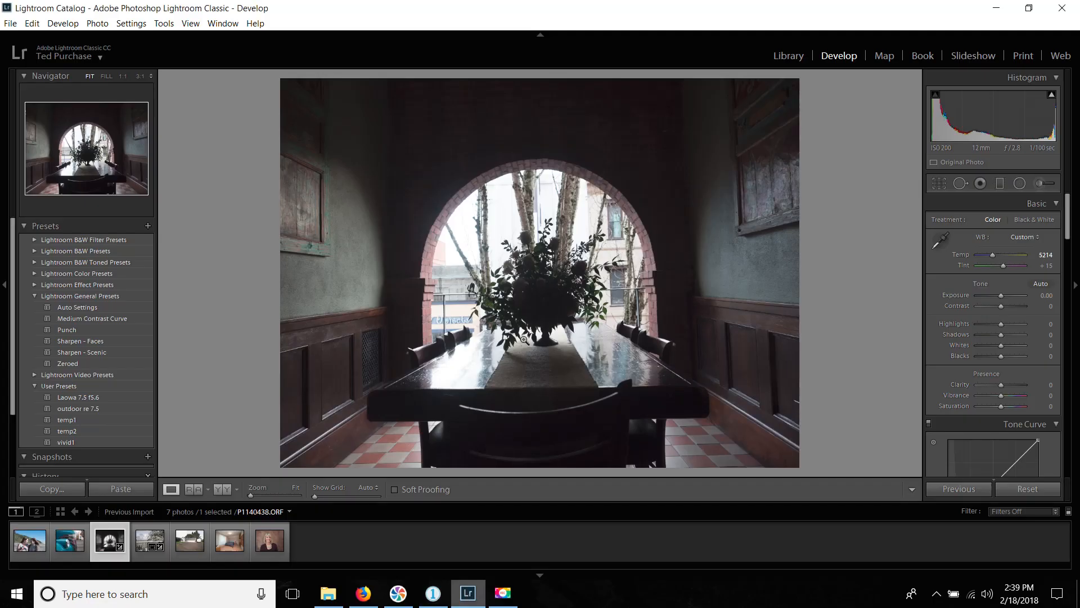
pyautogui.click(433, 594)
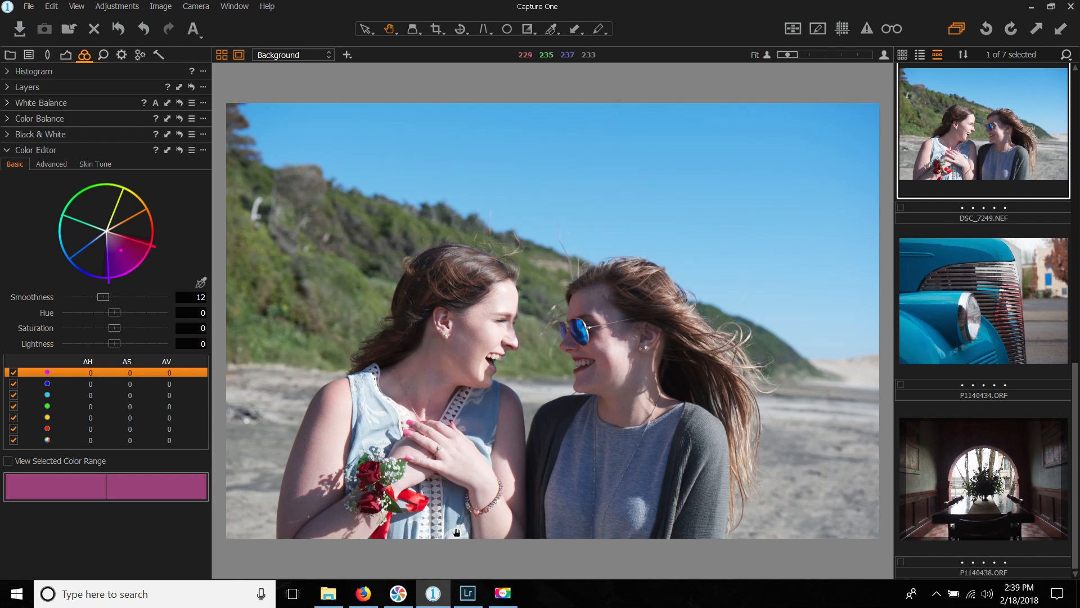
# Step: Show the grid and guides on the bedroom photo _2100154.ORF and move the vertical guide to the room's back corner
pyautogui.click(160, 55)
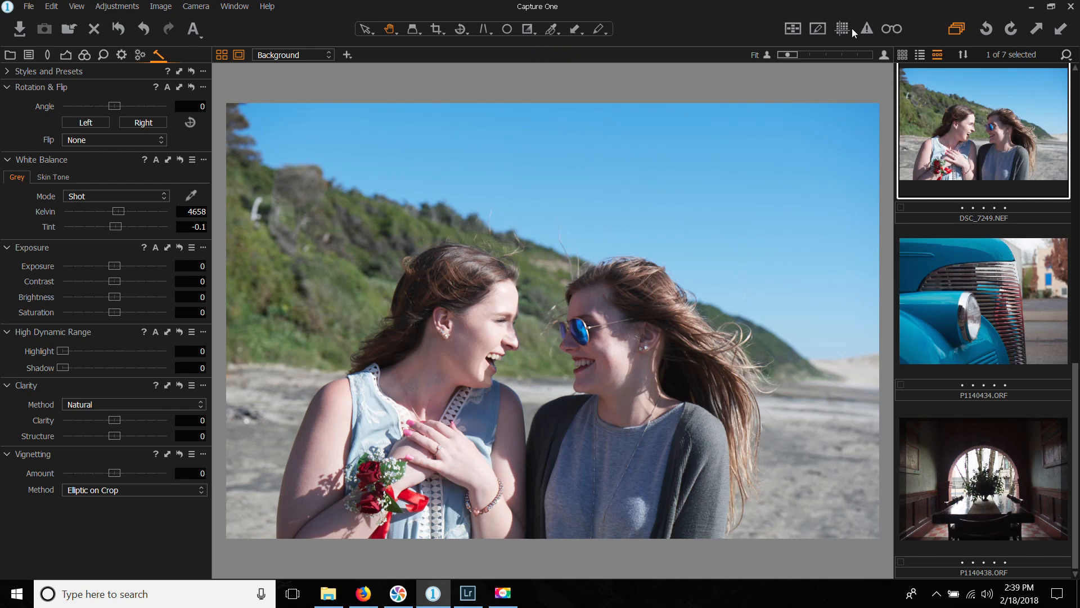
pyautogui.scroll(-10, 972, 394)
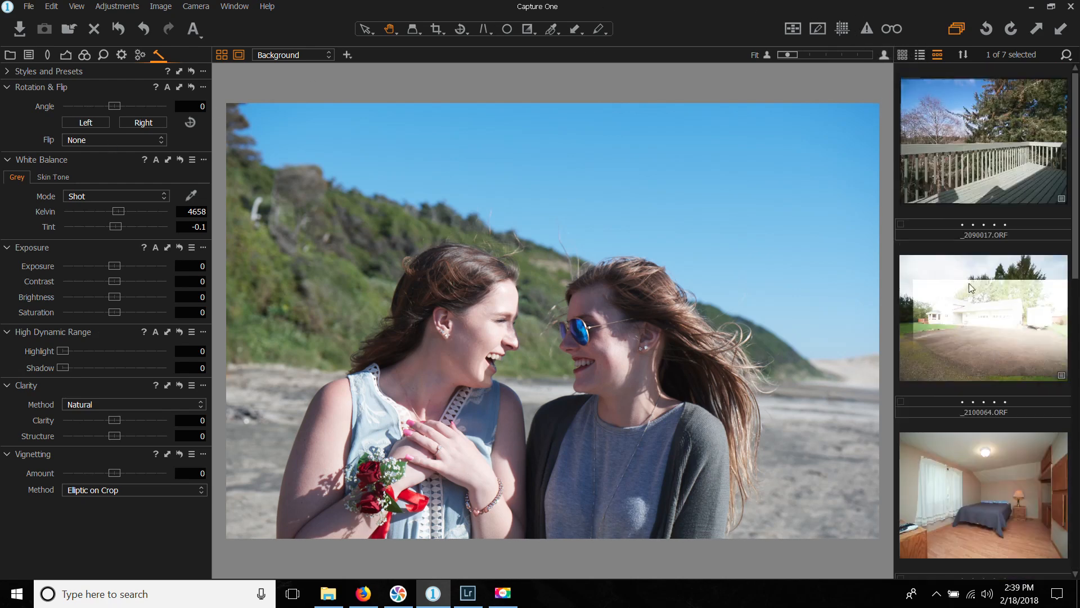
pyautogui.click(982, 485)
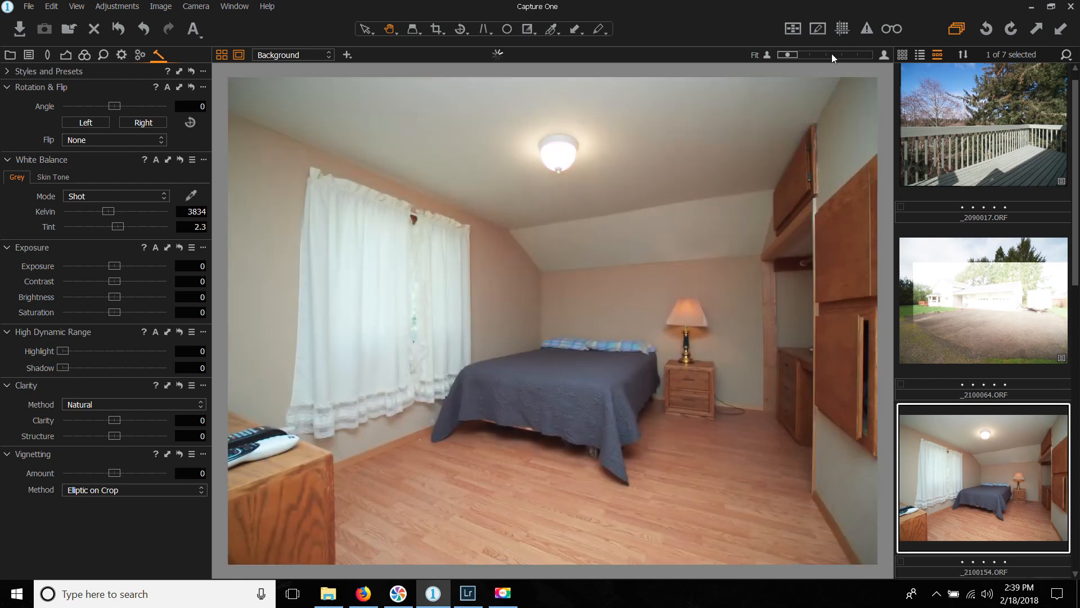
pyautogui.click(844, 30)
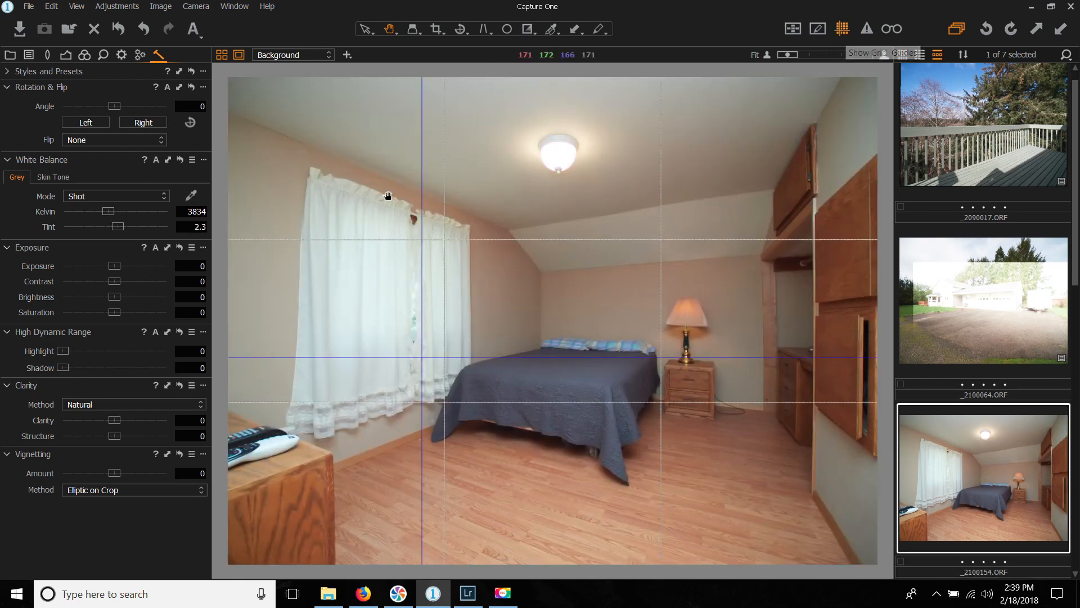
pyautogui.moveTo(422, 227); pyautogui.dragTo(539, 226)
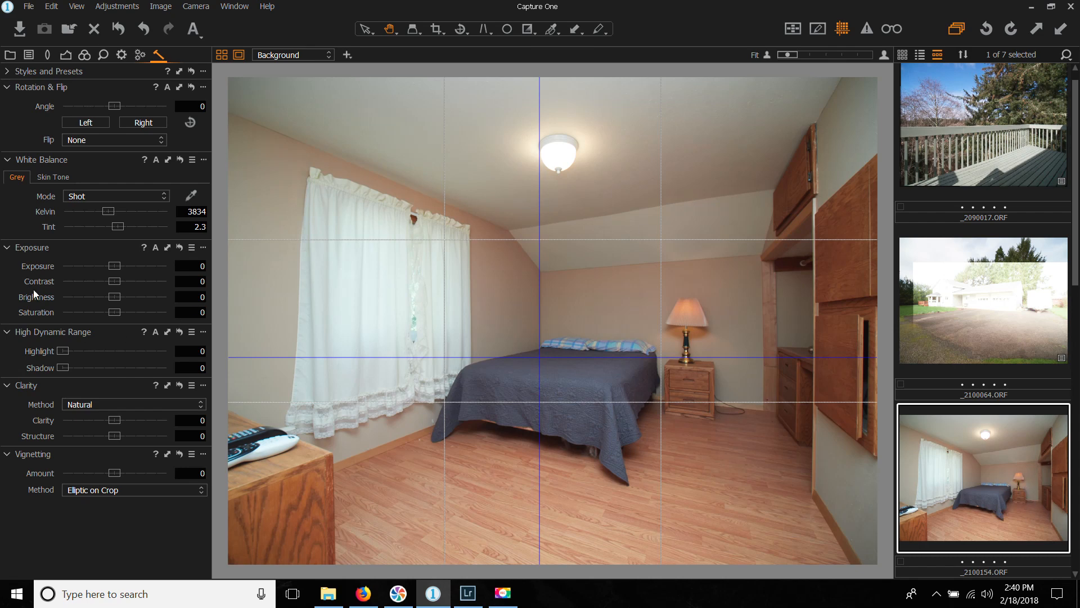
# Step: Look through Capture One's Library, Lens and Exposure tools for the bedroom photo and switch to Lightroom
pyautogui.click(10, 55)
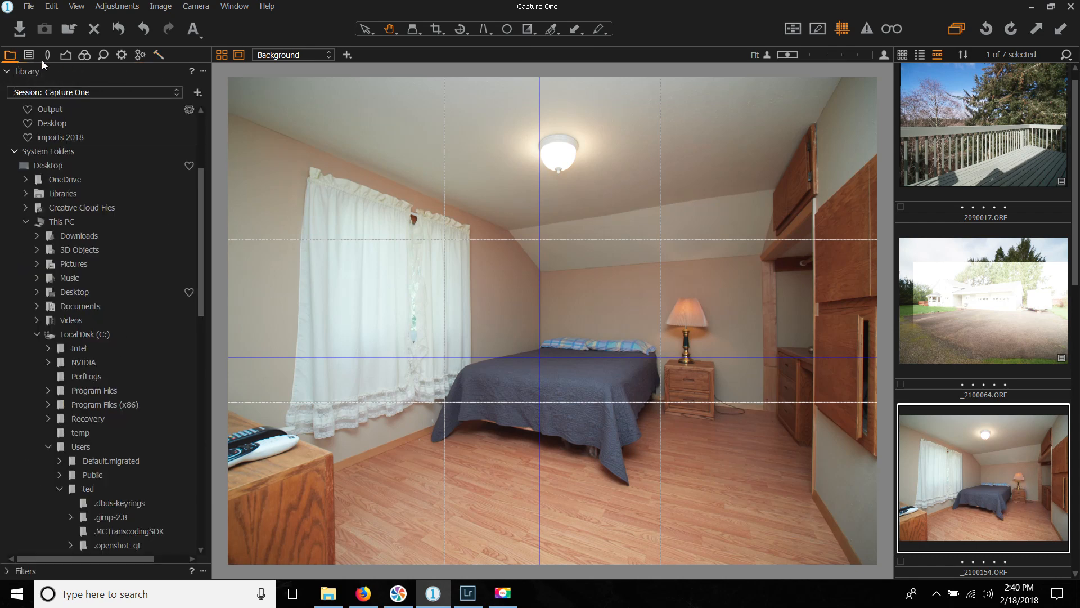
pyautogui.click(29, 56)
pyautogui.click(48, 56)
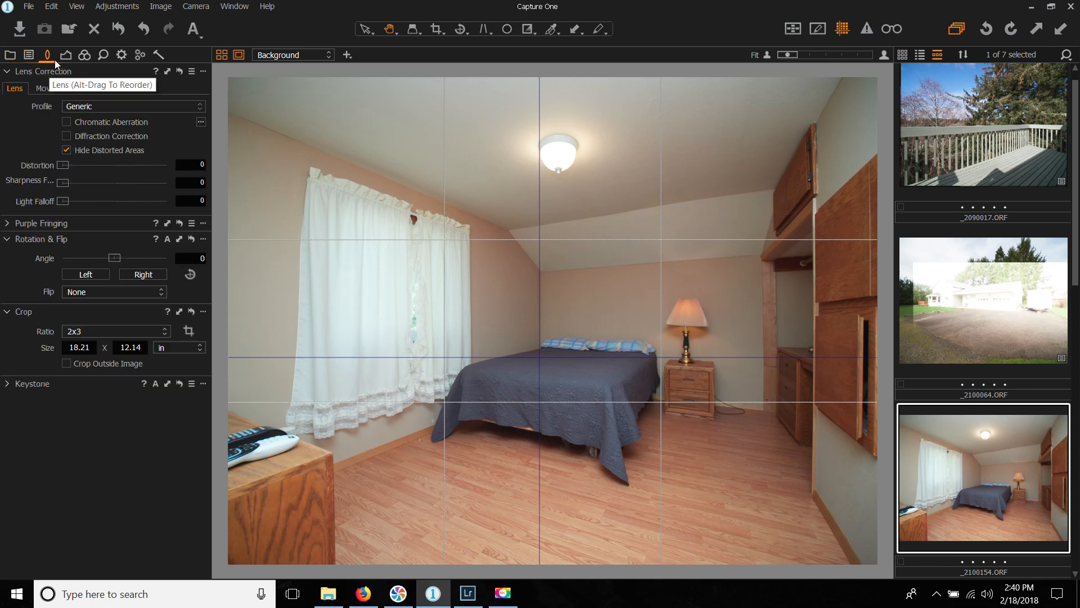
pyautogui.click(67, 57)
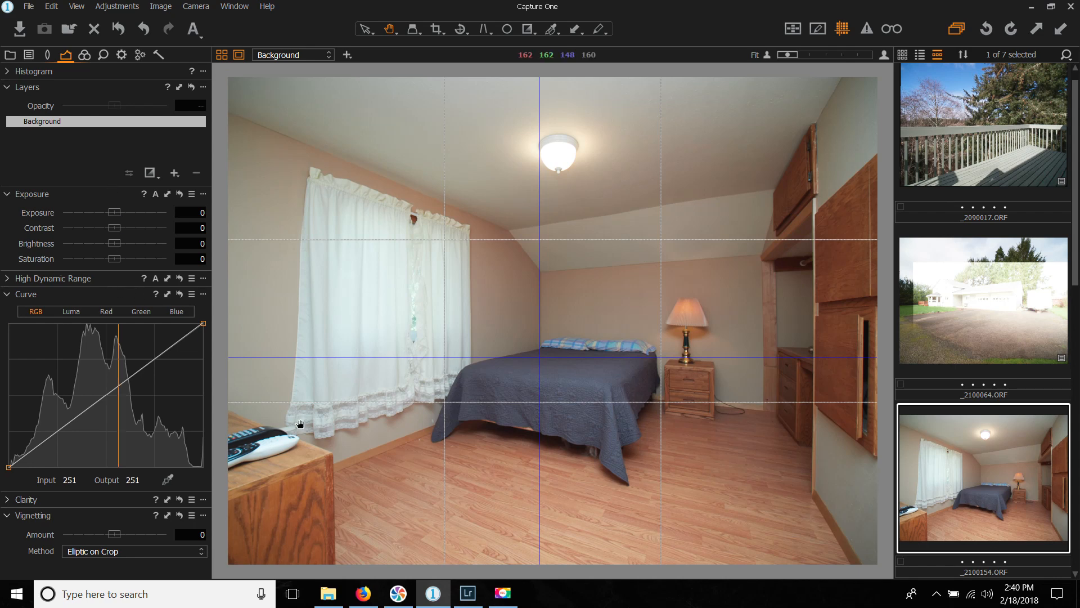
pyautogui.click(478, 599)
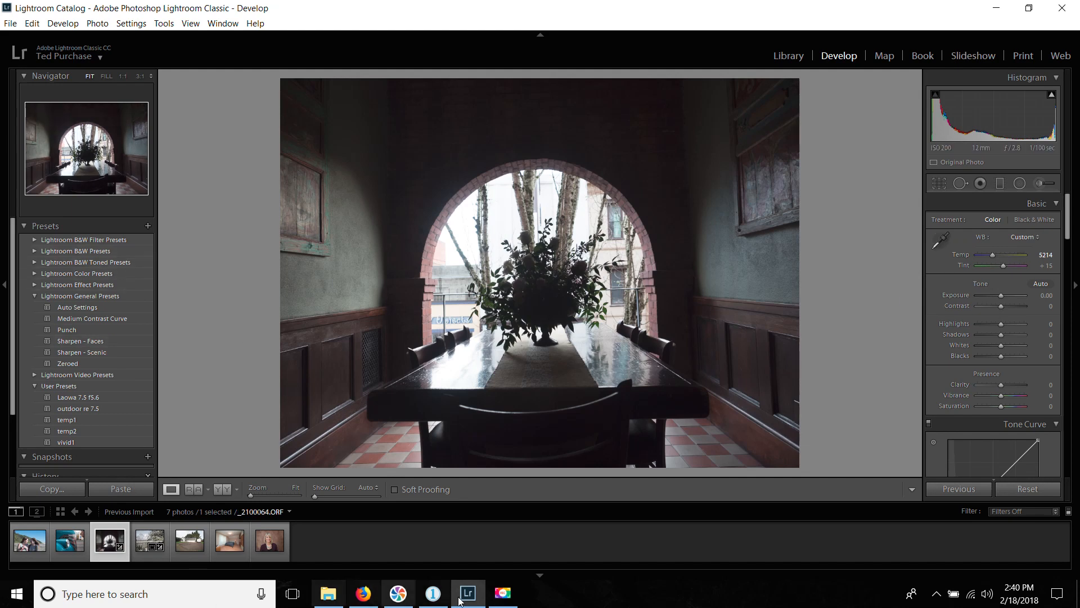
# Step: Switch to Capture One, move the vertical guide to the curtain's right edge, and hide the grid and guides on the bedroom photo
pyautogui.moveTo(481, 605)
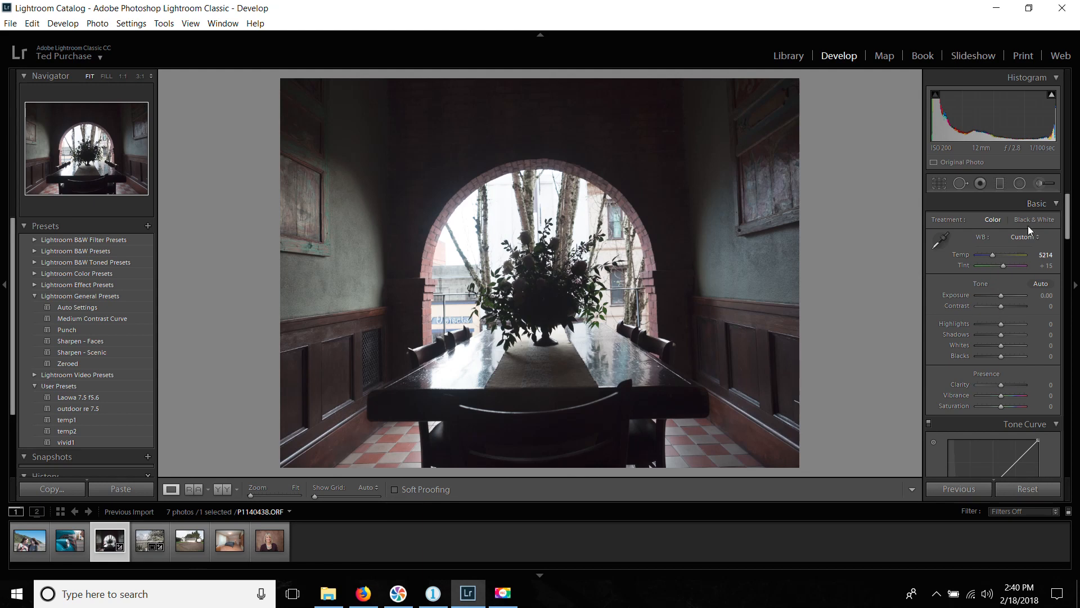
pyautogui.click(433, 601)
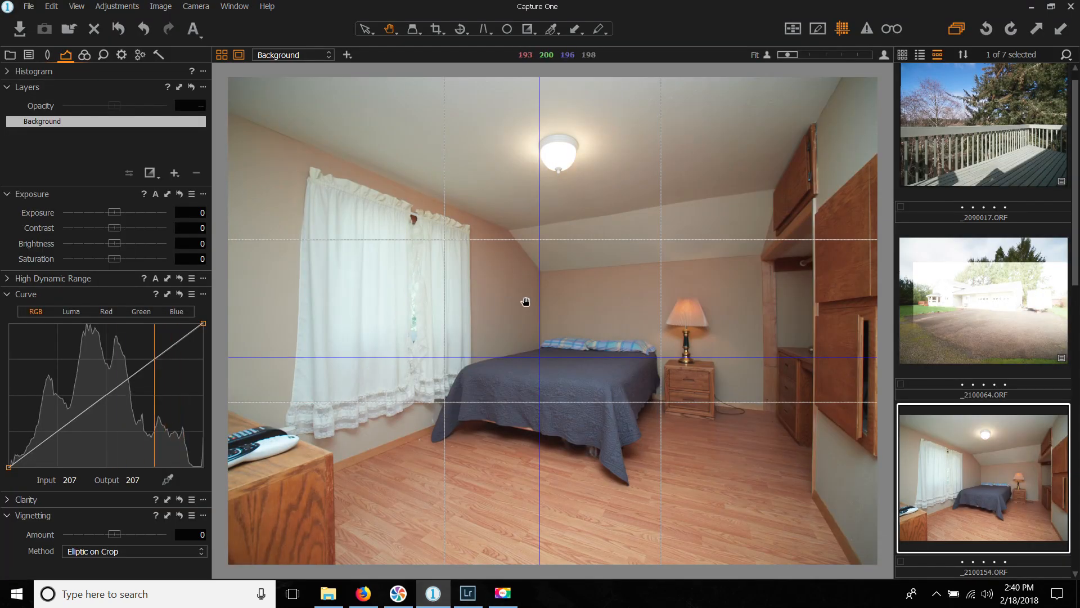
pyautogui.moveTo(540, 285); pyautogui.dragTo(470, 296)
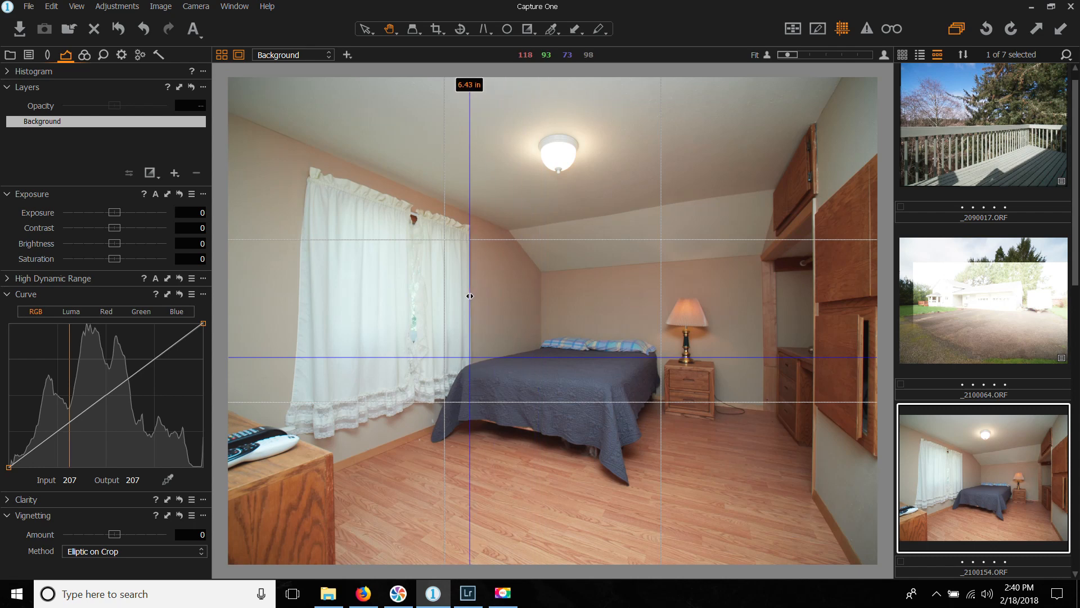
pyautogui.click(844, 28)
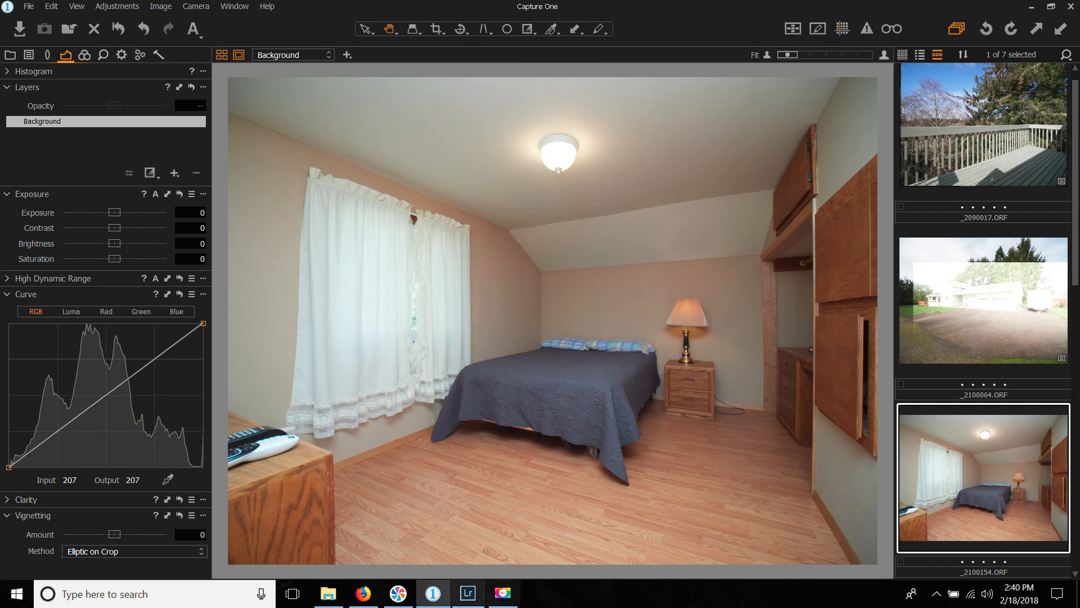
# Step: Compare Lightroom's Develop view of the arched-window photo with Capture One's bedroom photo view, ending in Capture One
pyautogui.moveTo(465, 605)
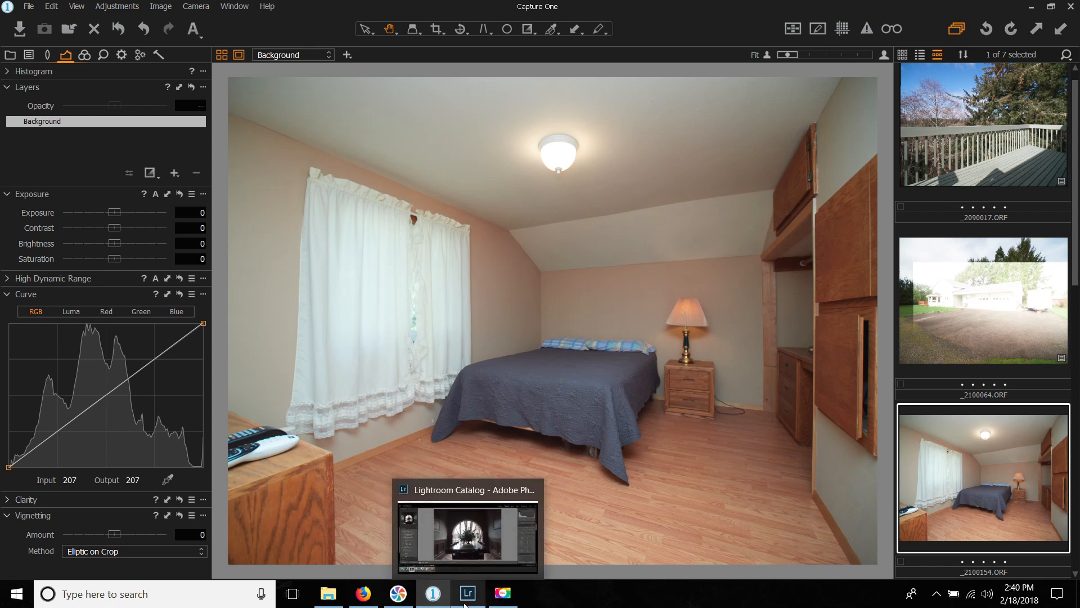
pyautogui.click(465, 605)
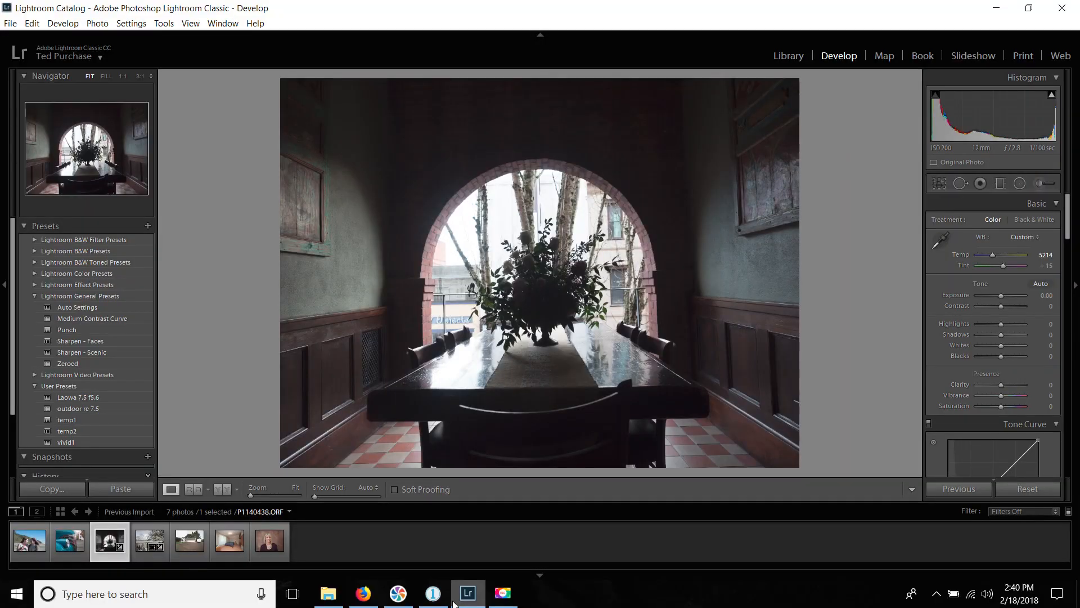
pyautogui.click(437, 601)
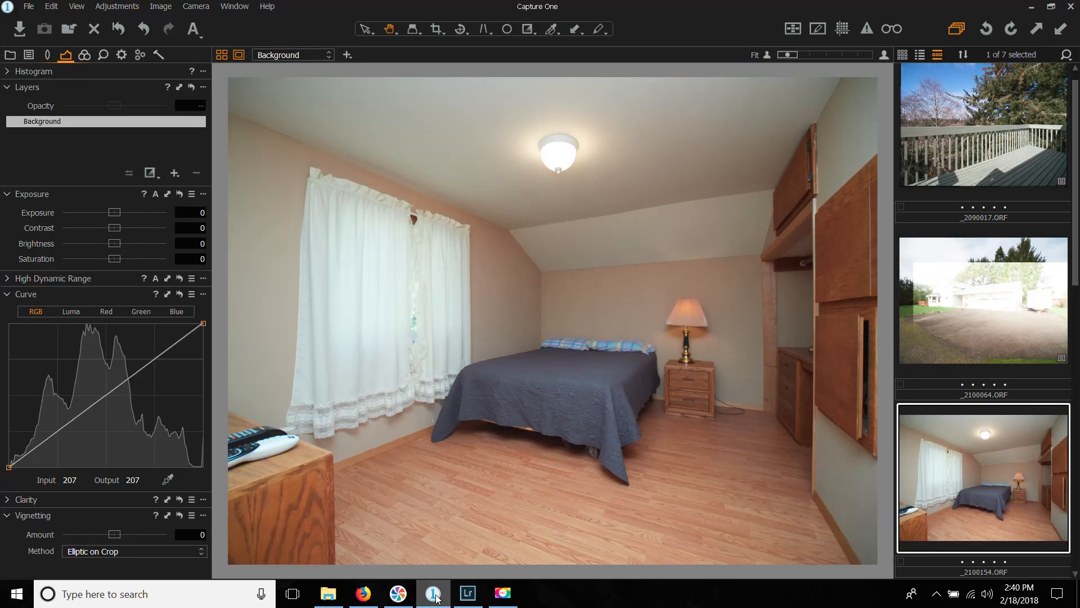
pyautogui.click(471, 600)
pyautogui.click(434, 601)
pyautogui.click(471, 599)
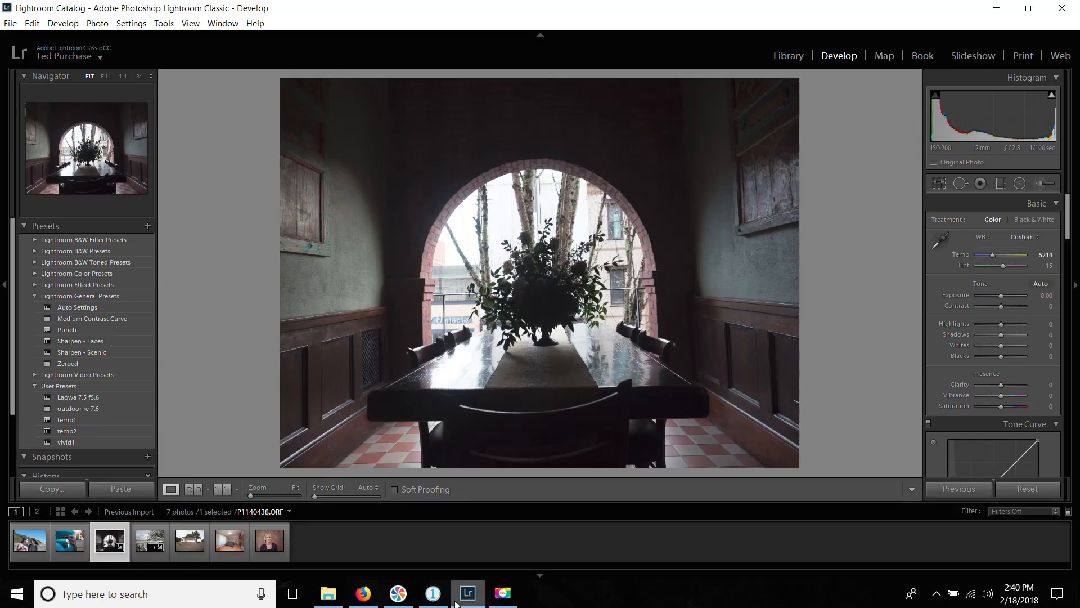
pyautogui.moveTo(444, 603)
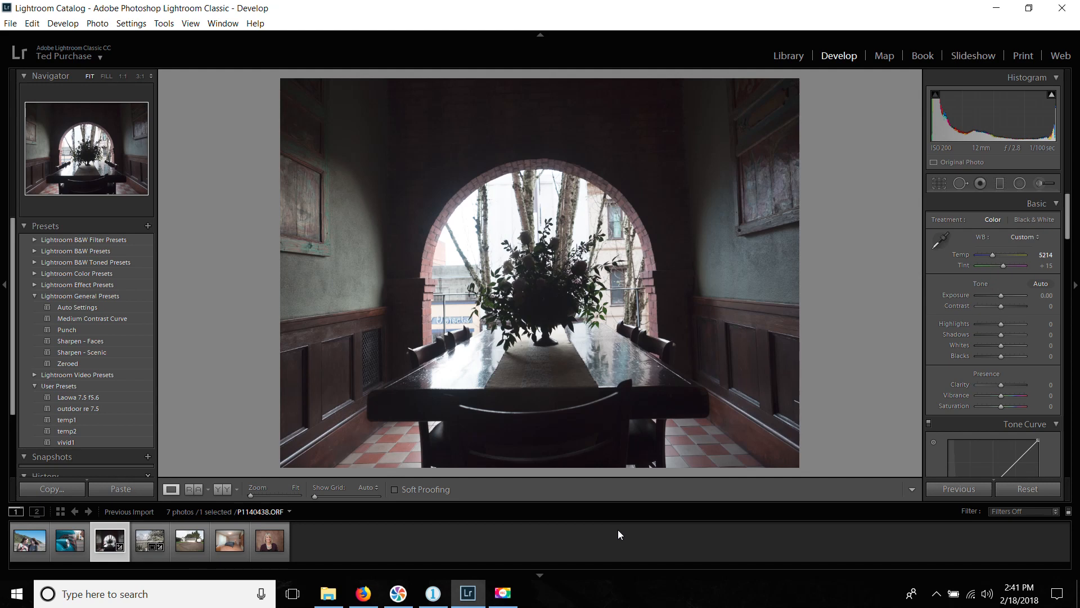
pyautogui.click(442, 593)
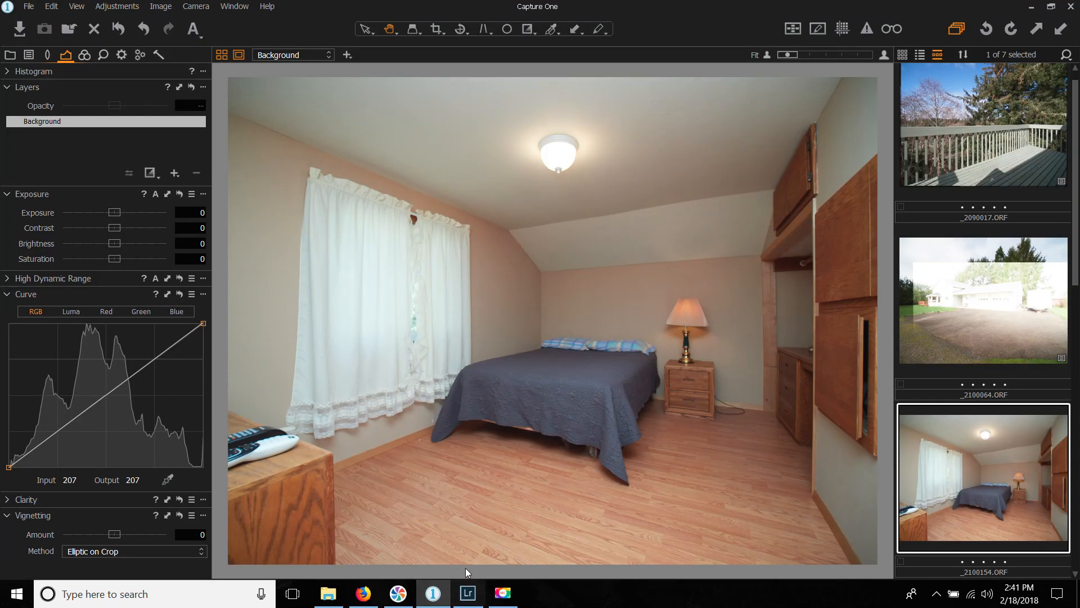